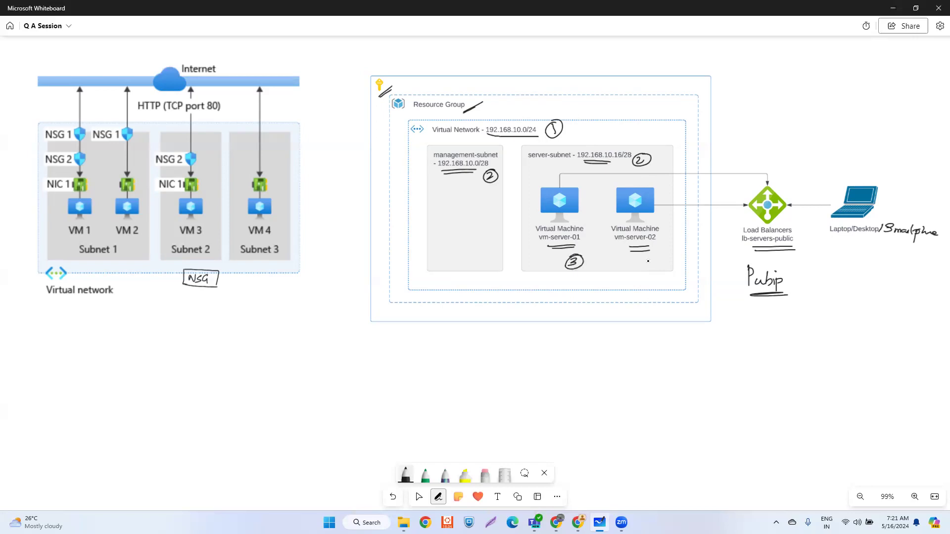
- Mark vm-server-02 as 4 and ink pubip labels under both VMs on the whiteboard
drag(649, 260, 649, 267)
mouse_move(556, 280)
mouse_down()
mouse_move(558, 292)
mouse_move(582, 287)
mouse_up()
mouse_move(585, 279)
mouse_down()
mouse_move(587, 295)
mouse_move(587, 287)
mouse_up()
drag(642, 278, 673, 286)
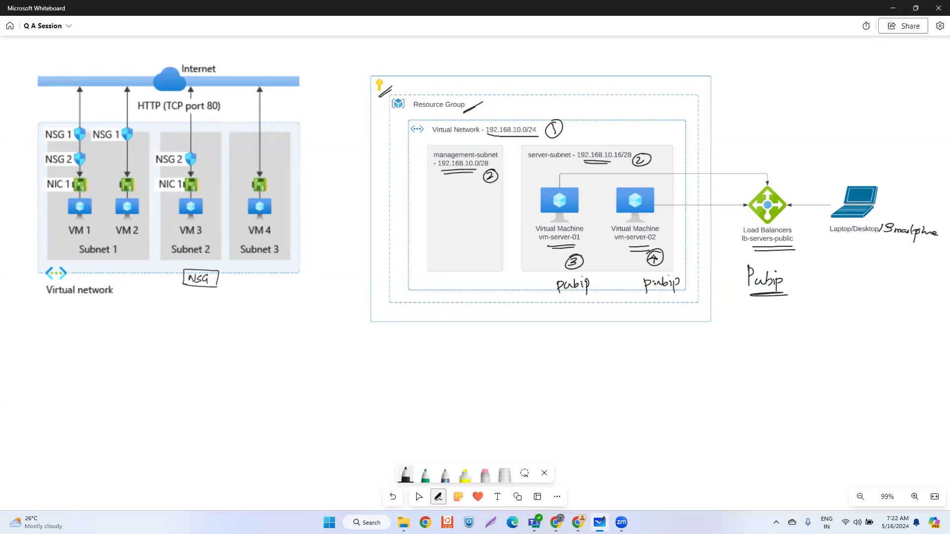
- Number the labels pubip1 and pubip2, mark the load balancer as 5, and return to the portal
drag(592, 275, 591, 284)
drag(682, 275, 691, 283)
mouse_move(789, 270)
mouse_down()
mouse_move(788, 284)
mouse_move(797, 285)
mouse_up()
mouse_move(791, 169)
mouse_down()
mouse_move(777, 184)
mouse_move(797, 169)
mouse_up()
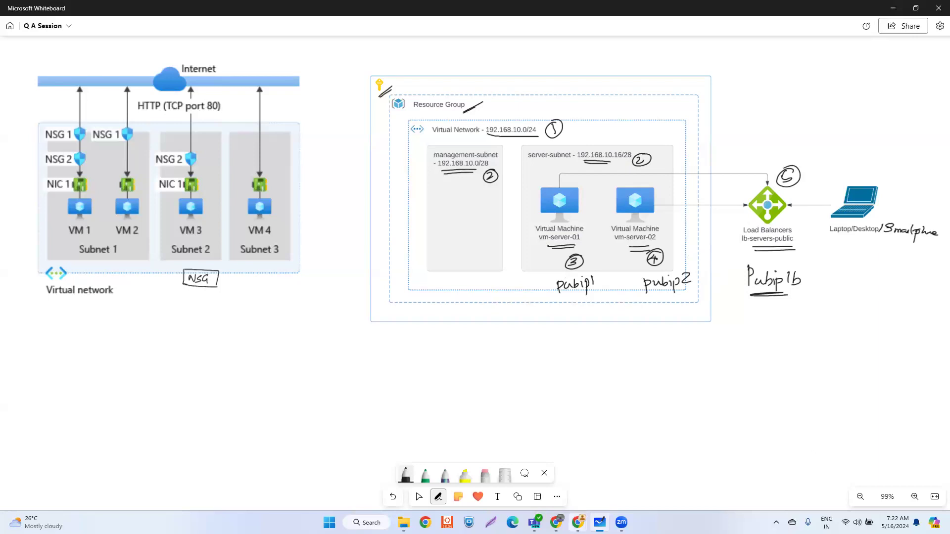
mouse_move(578, 522)
click(608, 488)
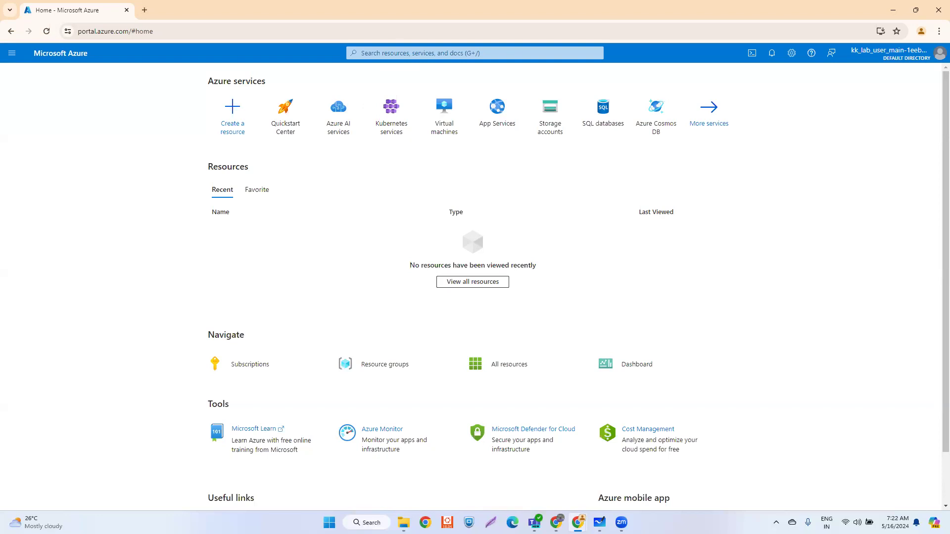
- Search the portal for 'virtu' and open the Virtual networks service
key(alt+Tab)
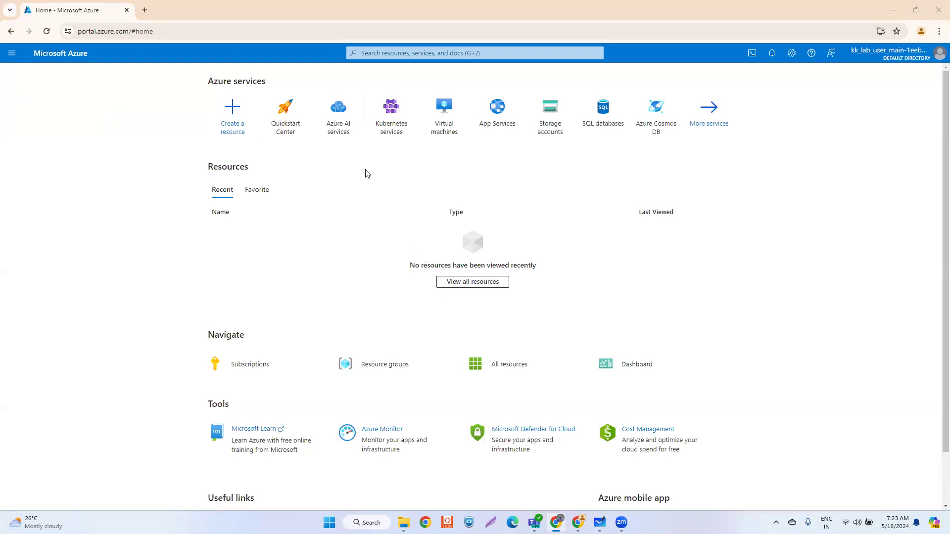
click(372, 53)
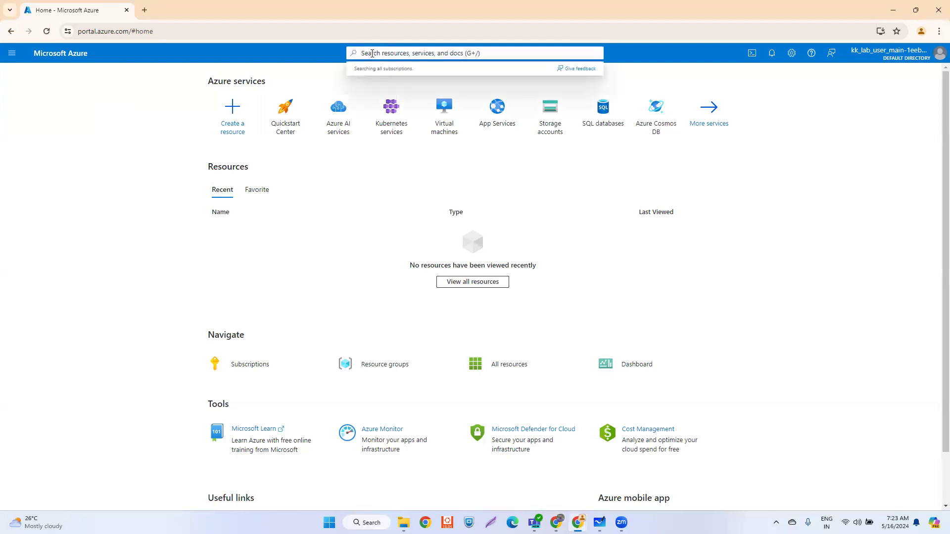
text(virtu)
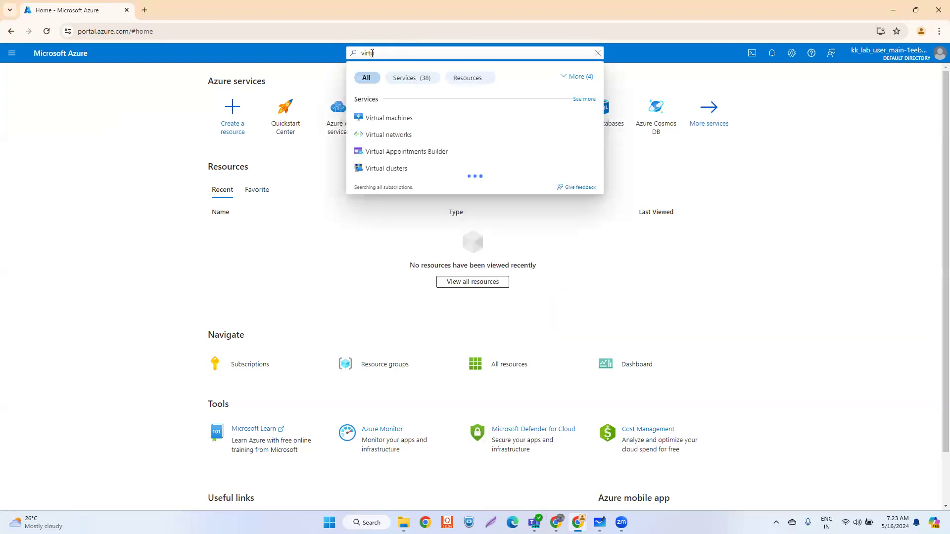
click(405, 134)
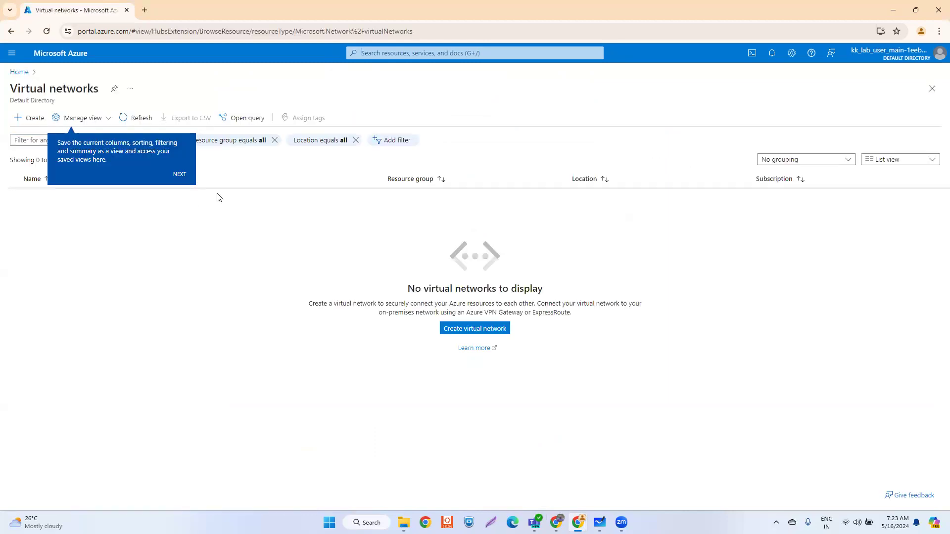
- Dismiss the tips and name the new virtual network vnet-test-001
click(179, 175)
click(930, 216)
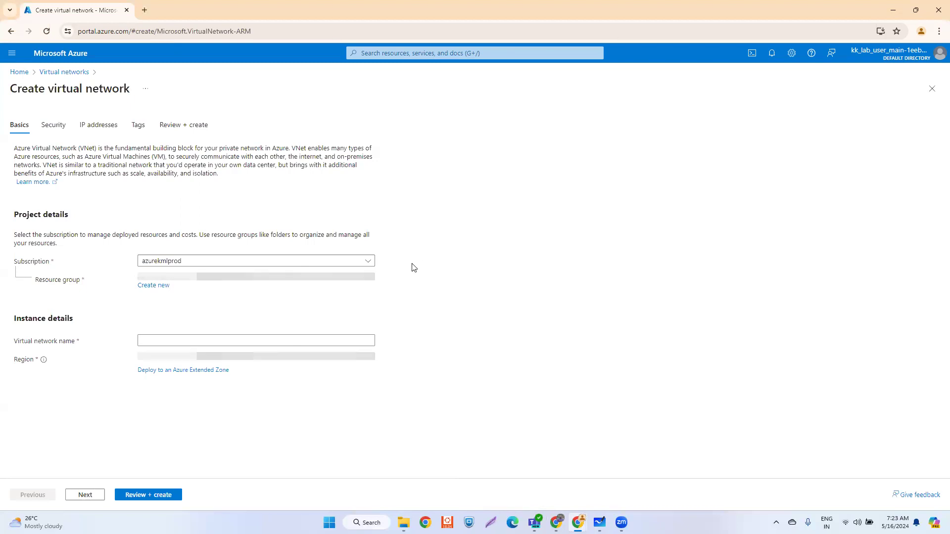
click(165, 343)
text(vnet-)
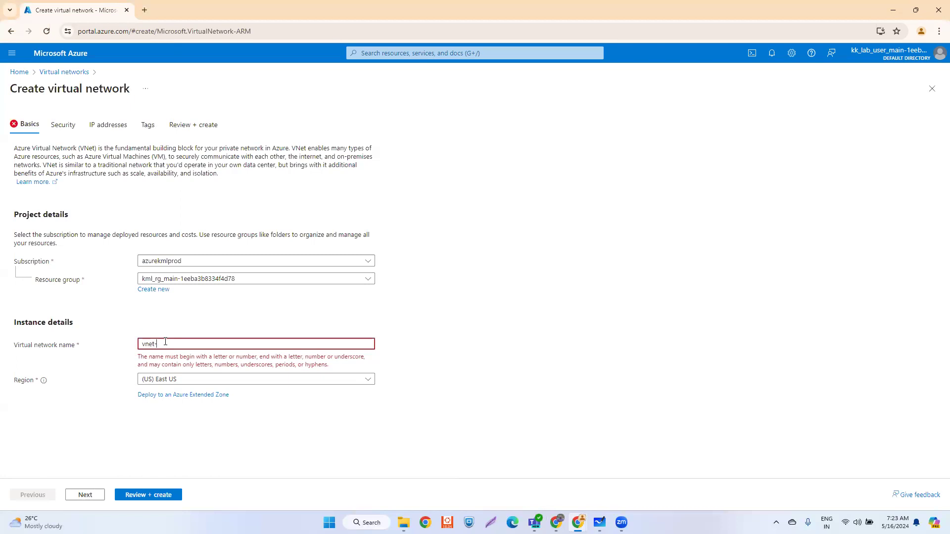
text(test-001)
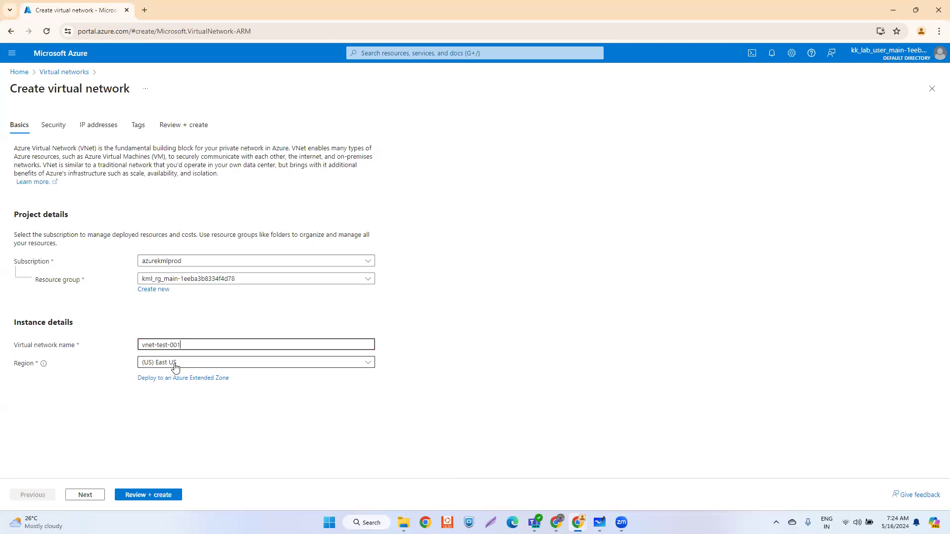
- Advance to IP addresses and select the default 10.0.0.0 address space for replacement
click(87, 496)
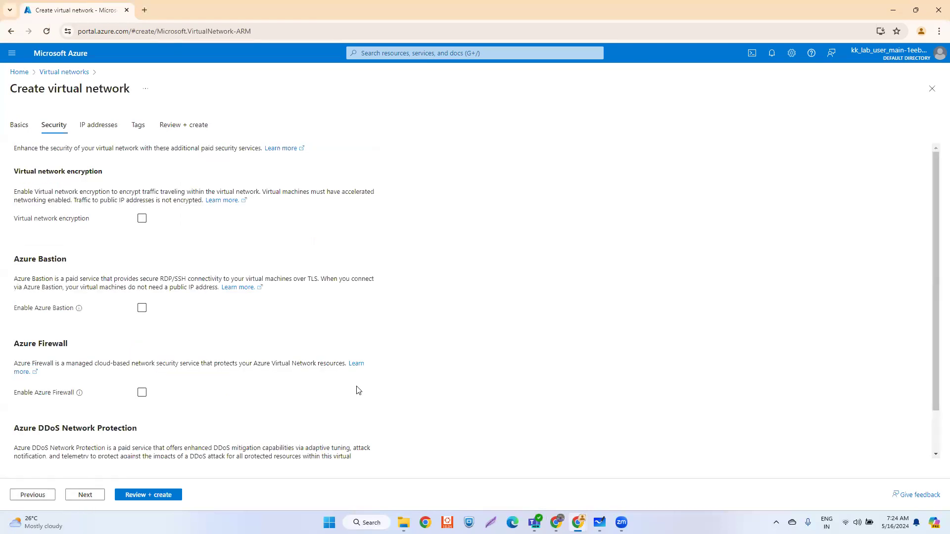
click(80, 501)
click(82, 245)
double_click(82, 245)
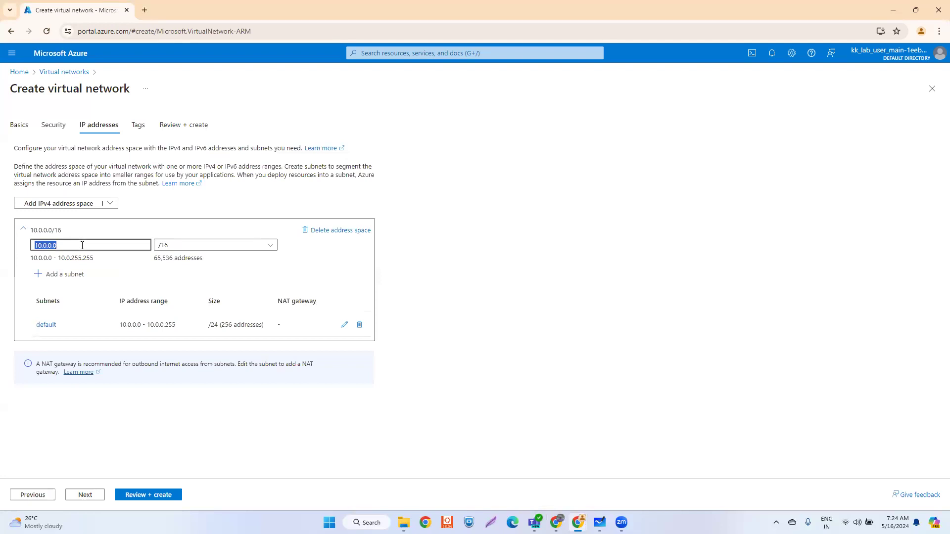
- Change the address space to 192.168.10.0/24 and delete the mismatched default subnet
click(599, 523)
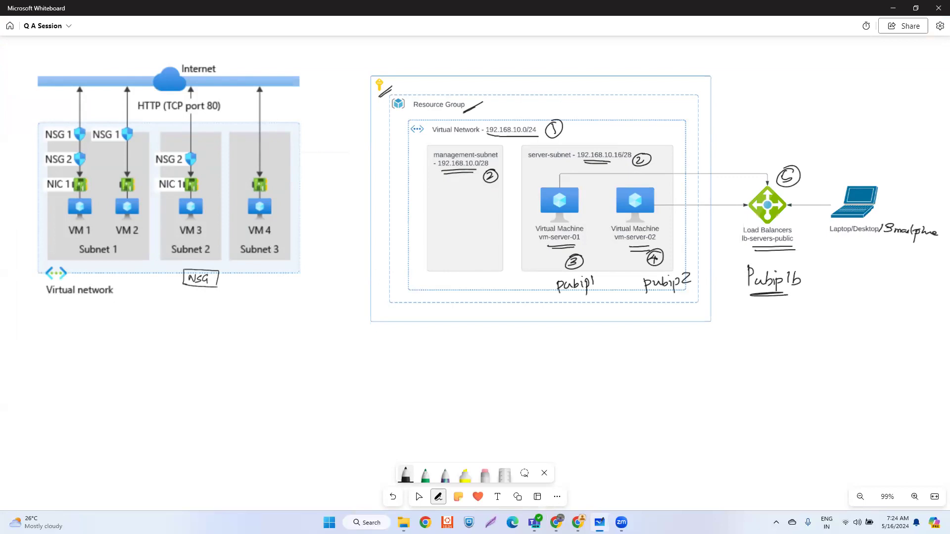
click(599, 522)
text(19)
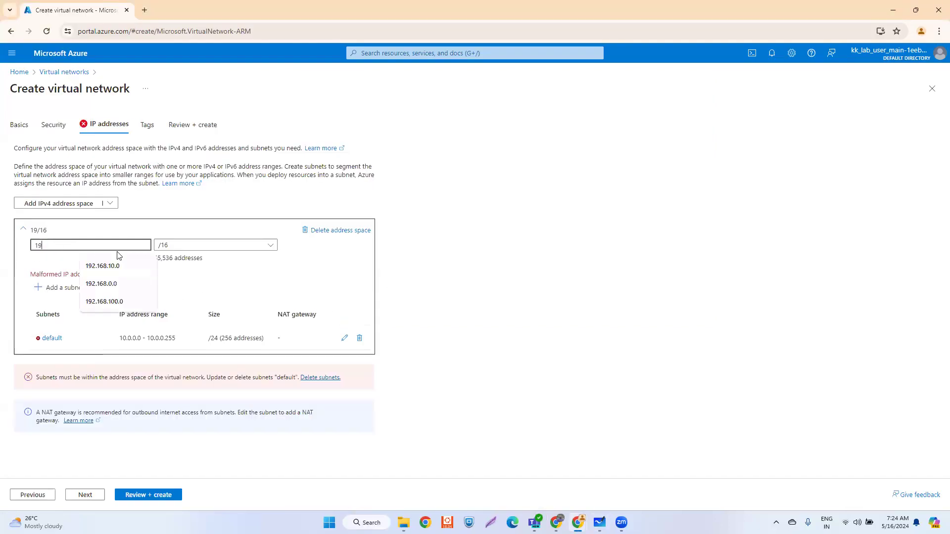
text(2.168.10.0)
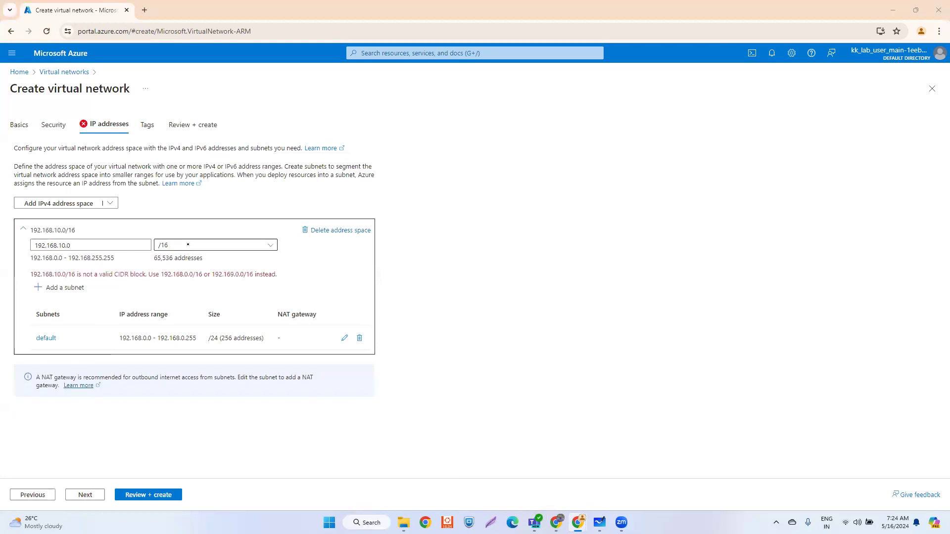
key(alt+Tab)
key(alt+Tab)
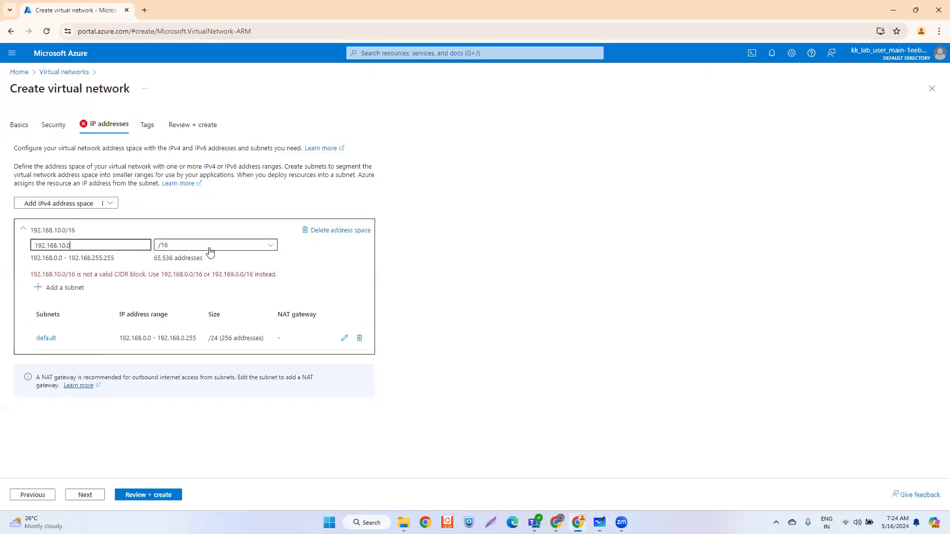
click(212, 245)
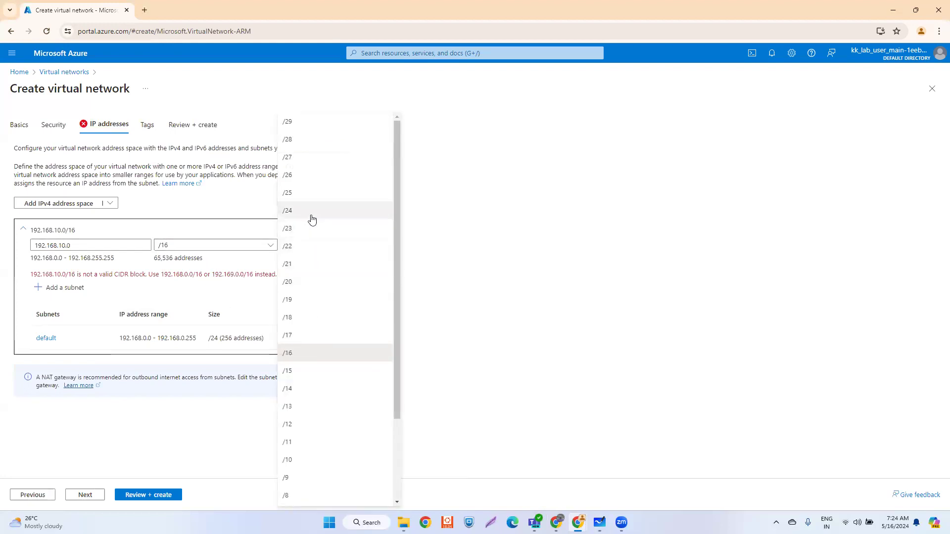
click(312, 210)
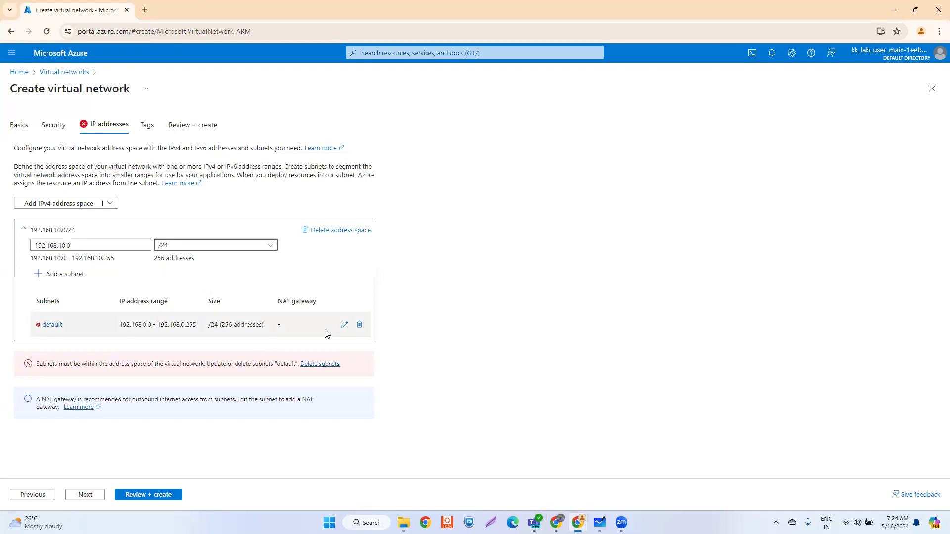
mouse_move(144, 333)
click(359, 328)
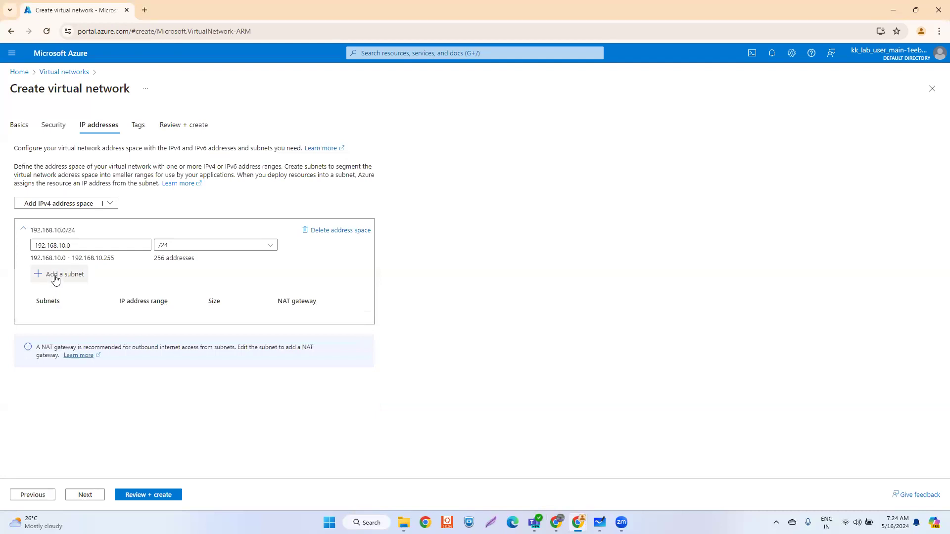
- Add a new subnet and name it management-subnet
click(55, 279)
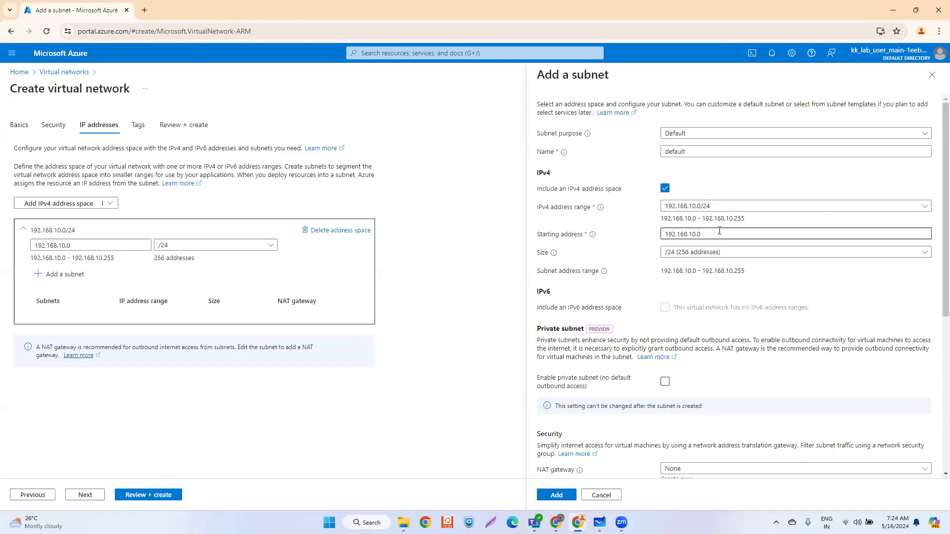
key(alt+Tab)
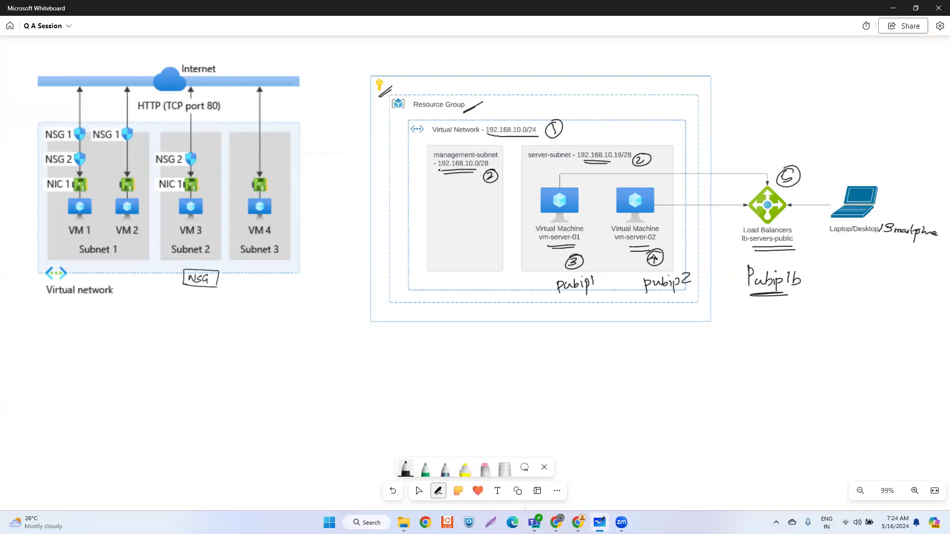
key(alt+Tab)
double_click(689, 152)
text(m)
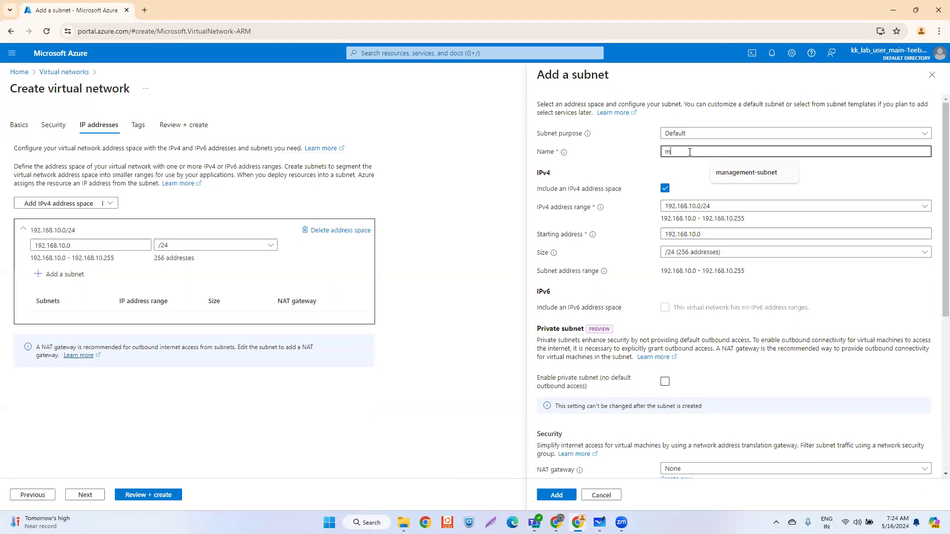
click(728, 174)
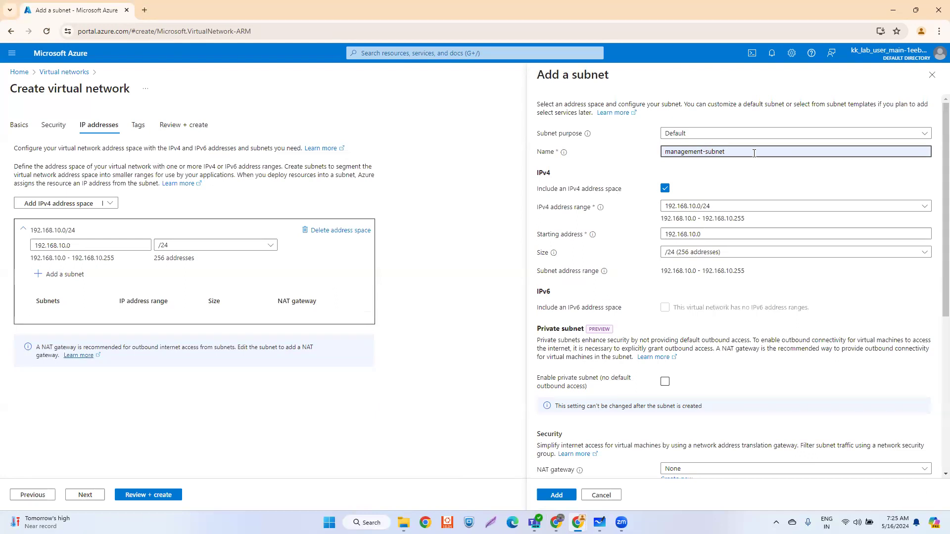
- Size management-subnet /28 starting at 192.168.10.0 and add it to the network
key(alt+Tab)
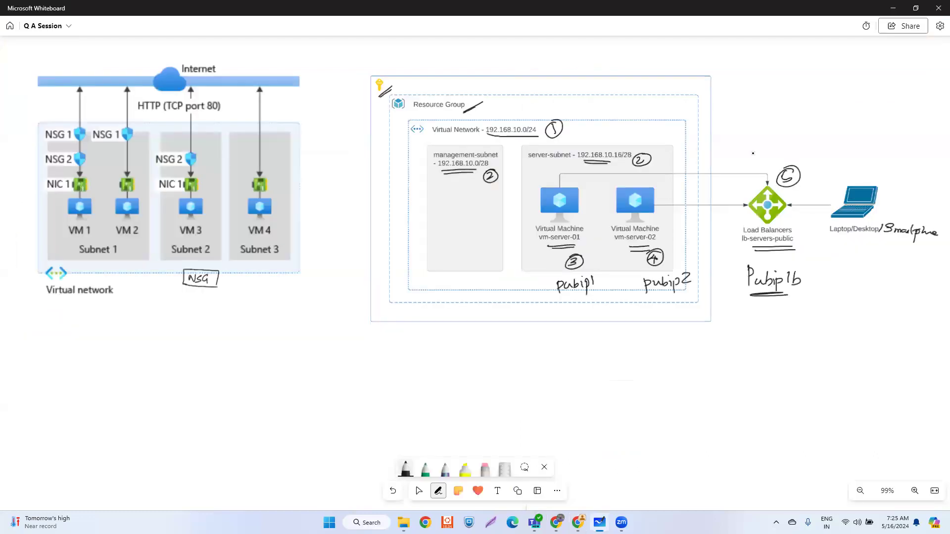
key(alt+Tab)
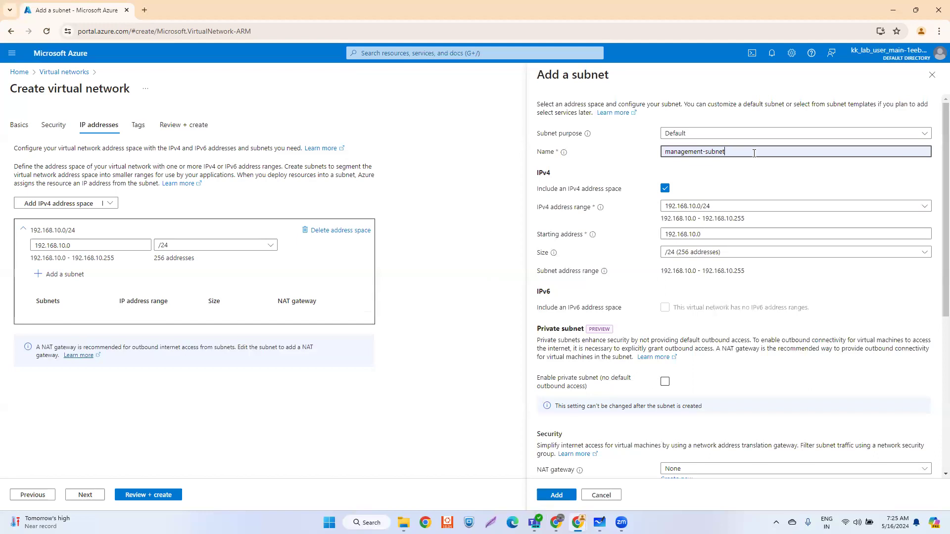
key(alt+Tab)
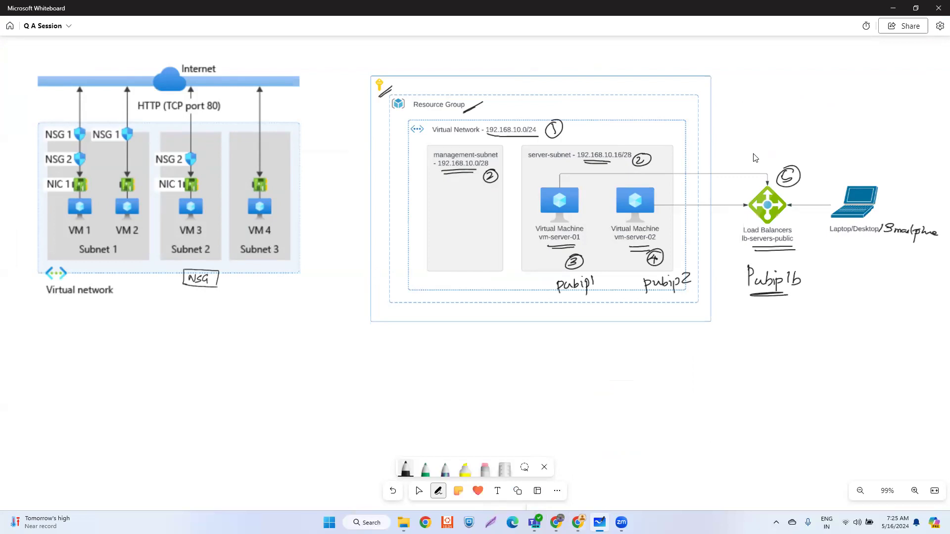
key(alt+Tab)
key(alt+Tab)
key(alt+Tab)
click(707, 252)
click(695, 295)
click(667, 235)
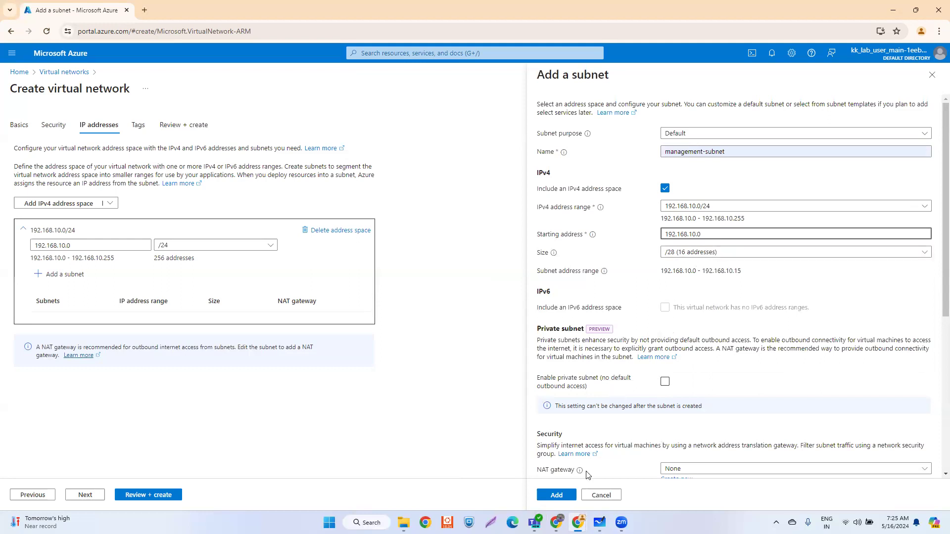
click(556, 495)
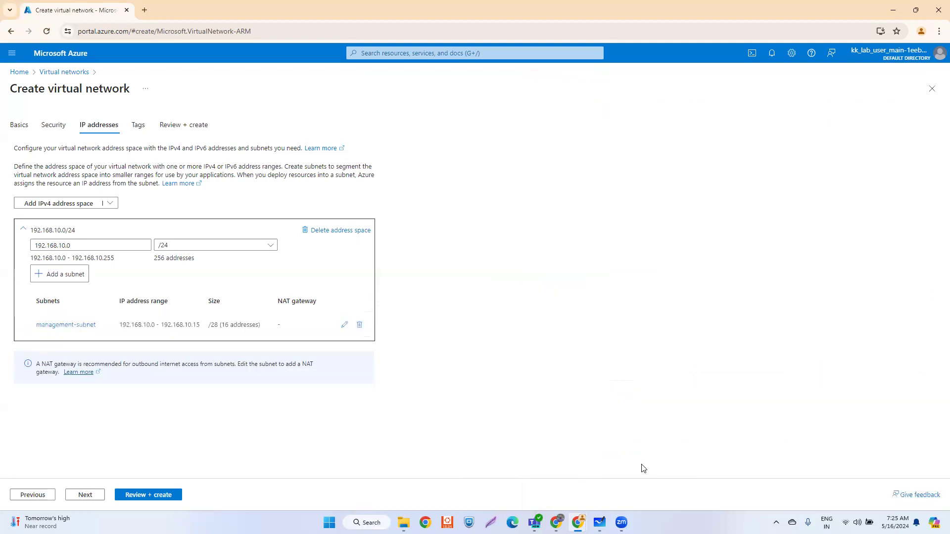
- Add a second subnet named server-subnet
click(73, 276)
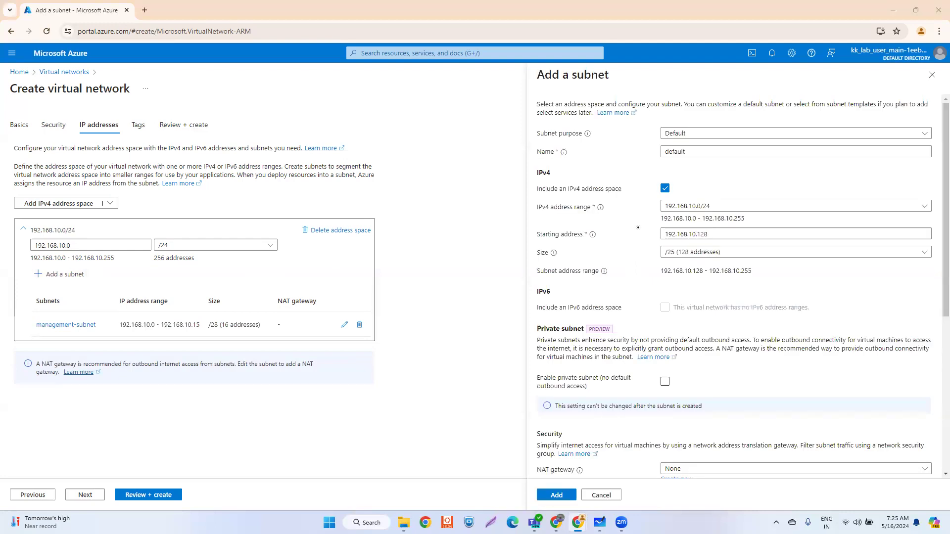
key(alt+Tab)
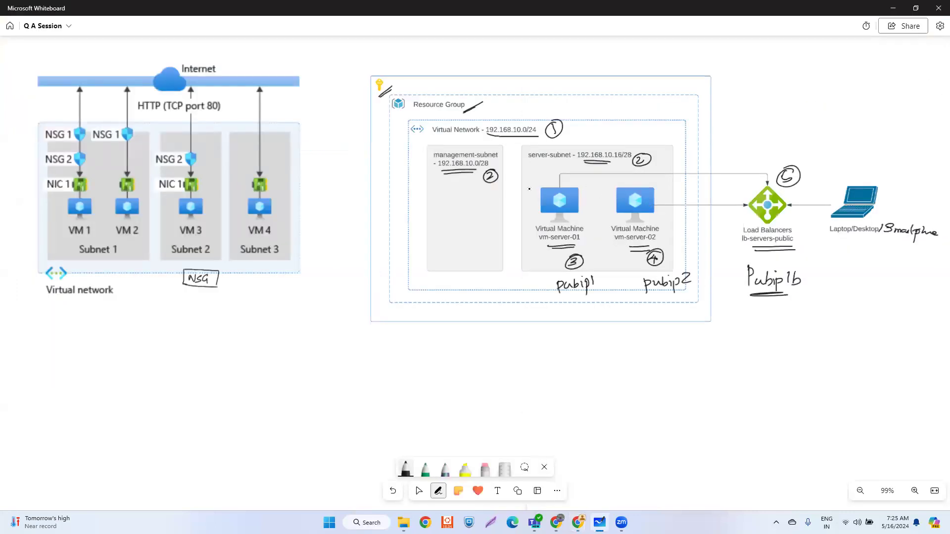
key(alt+Tab)
double_click(695, 147)
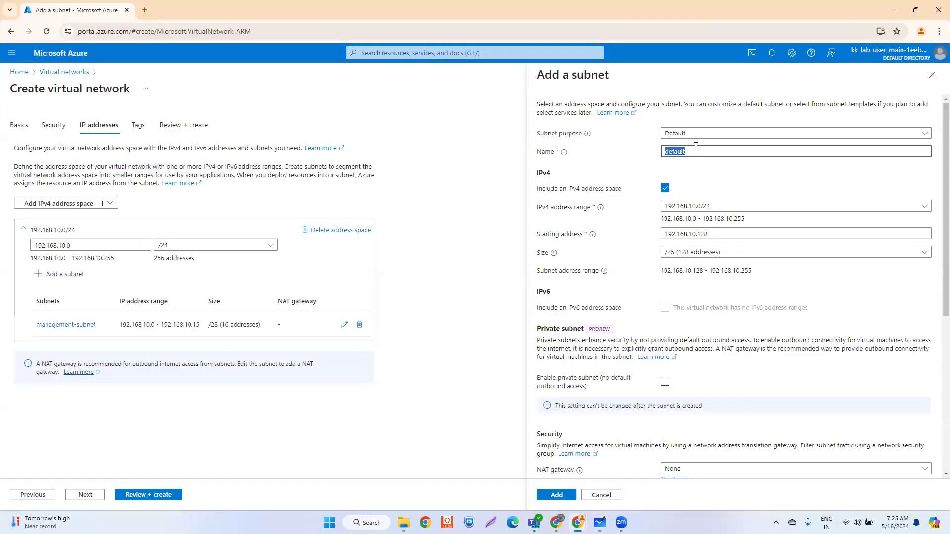
text(server-subnet)
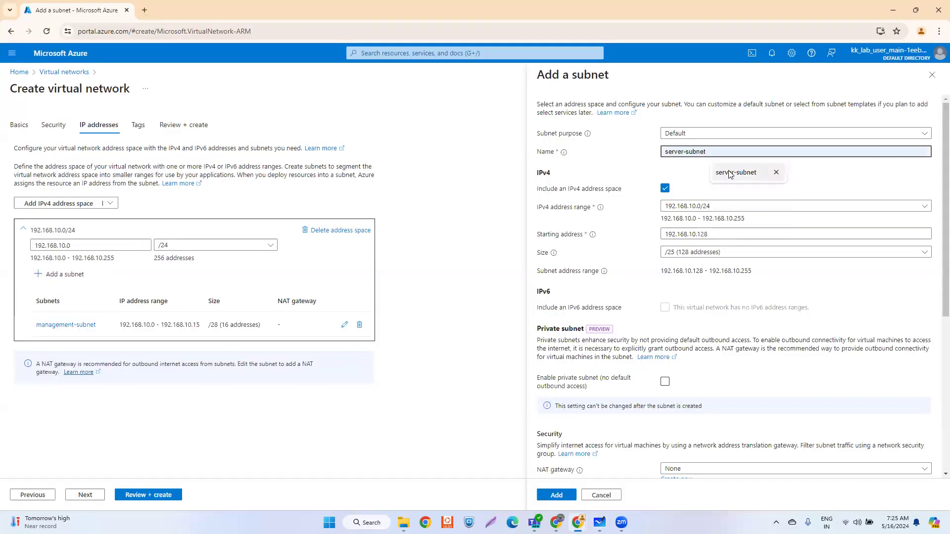
click(732, 173)
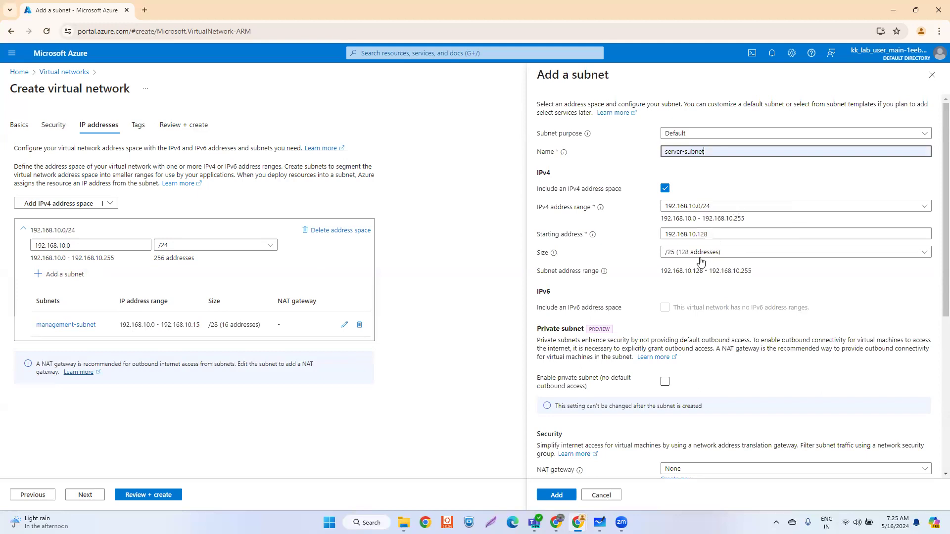
- Set server-subnet's starting address to 192.168.10.16 with size /28, then add it
click(714, 236)
key(alt+Tab)
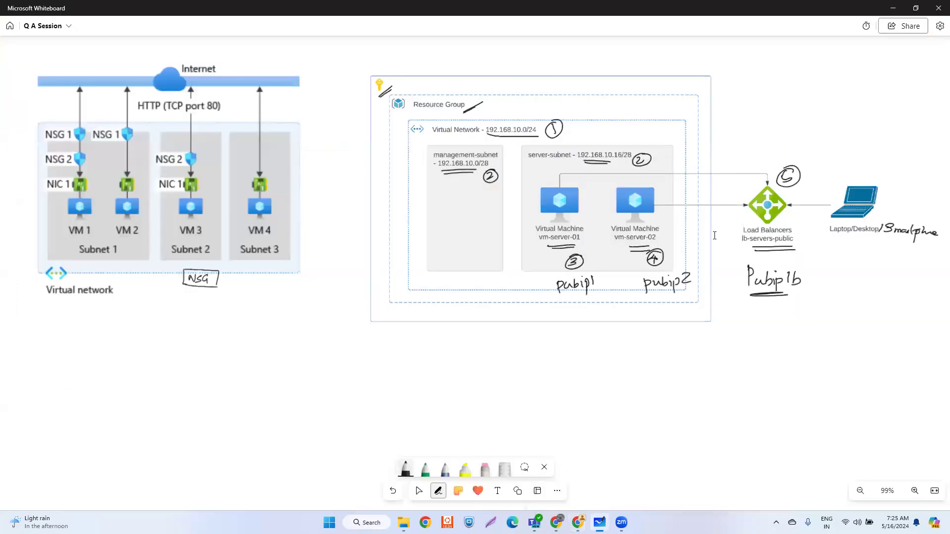
key(alt+Tab)
drag(708, 235, 699, 236)
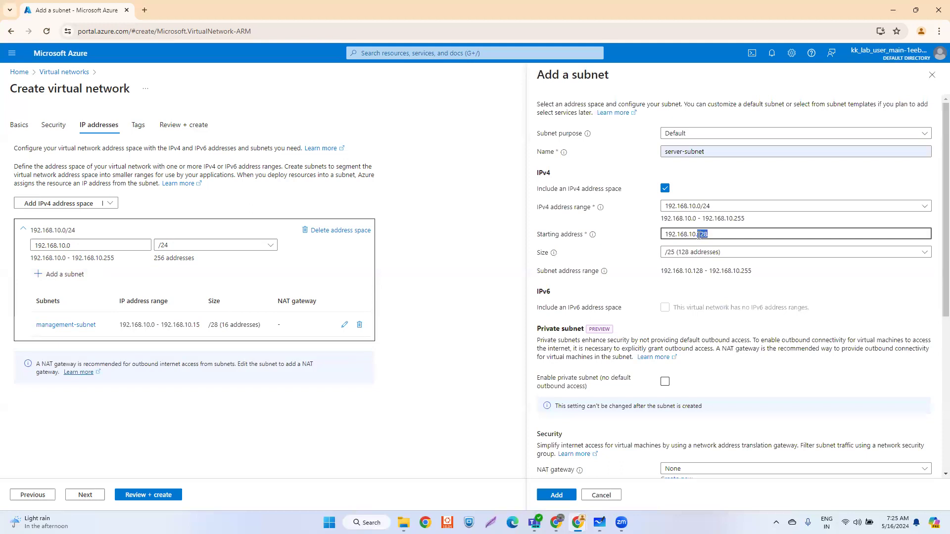
text(16)
key(alt+Tab)
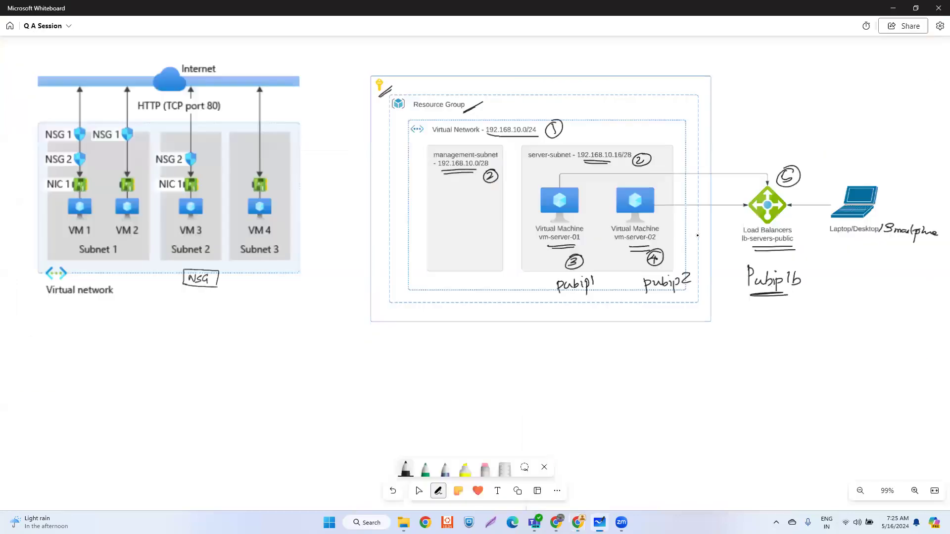
key(alt+Tab)
click(687, 253)
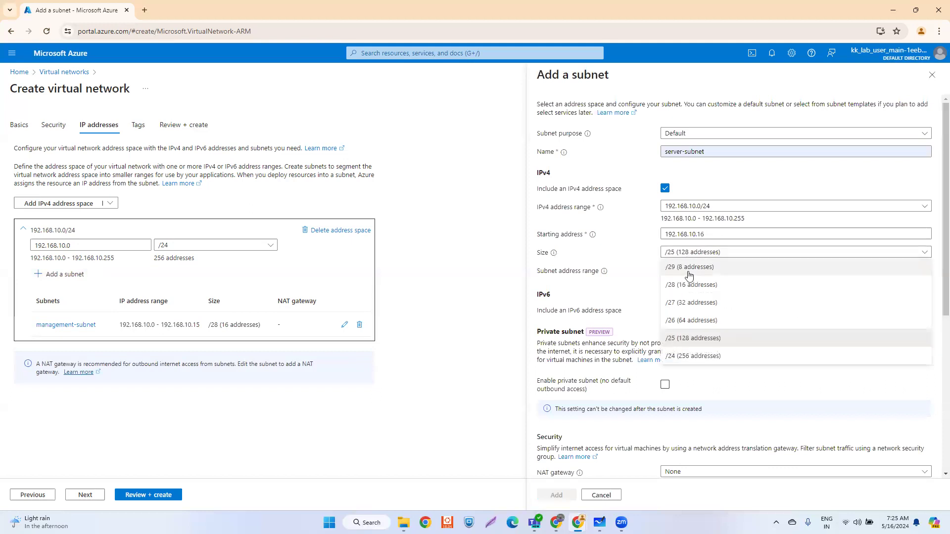
click(681, 289)
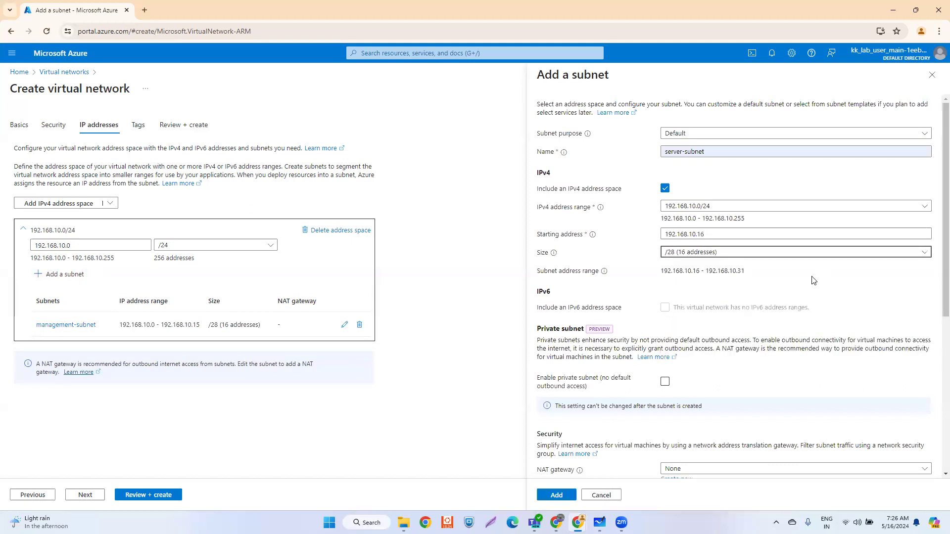
click(556, 495)
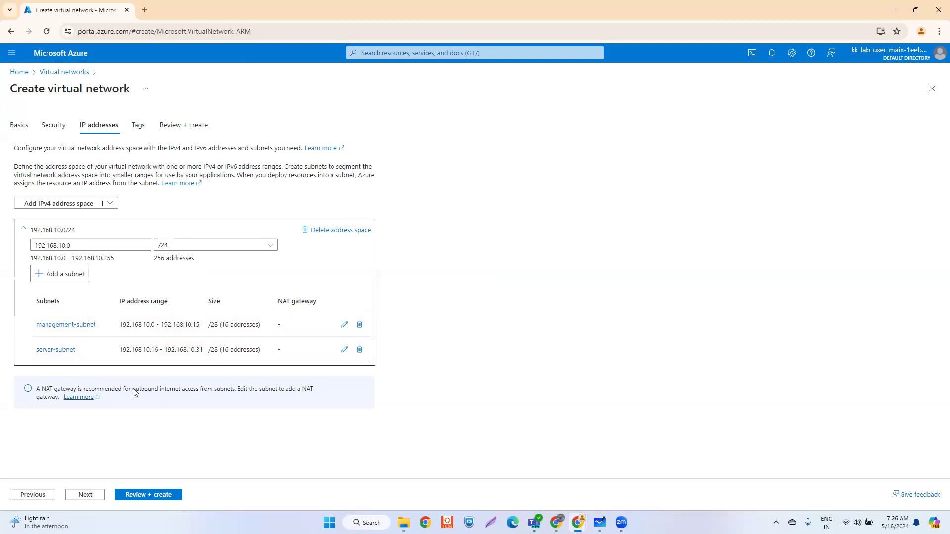
- Advance through Tags to Review + create and create vnet-test-001
click(93, 496)
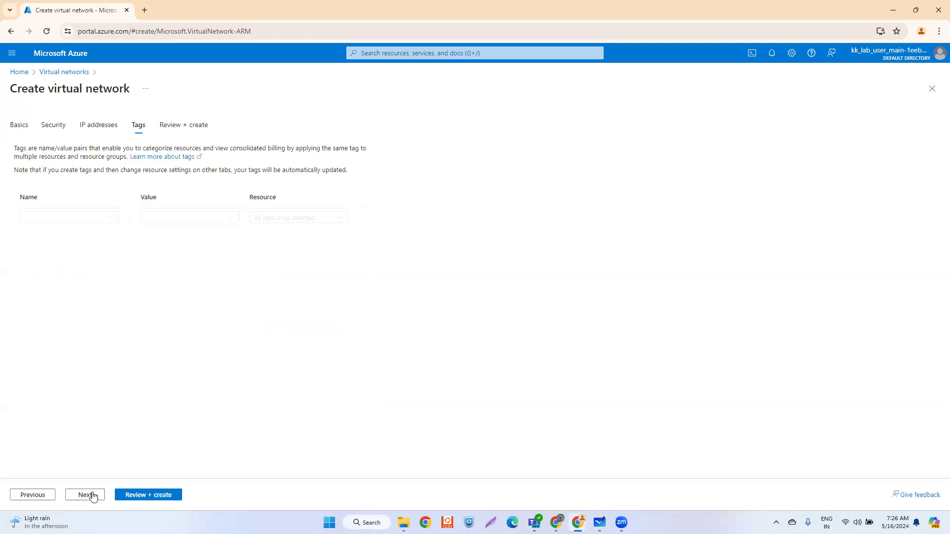
click(93, 497)
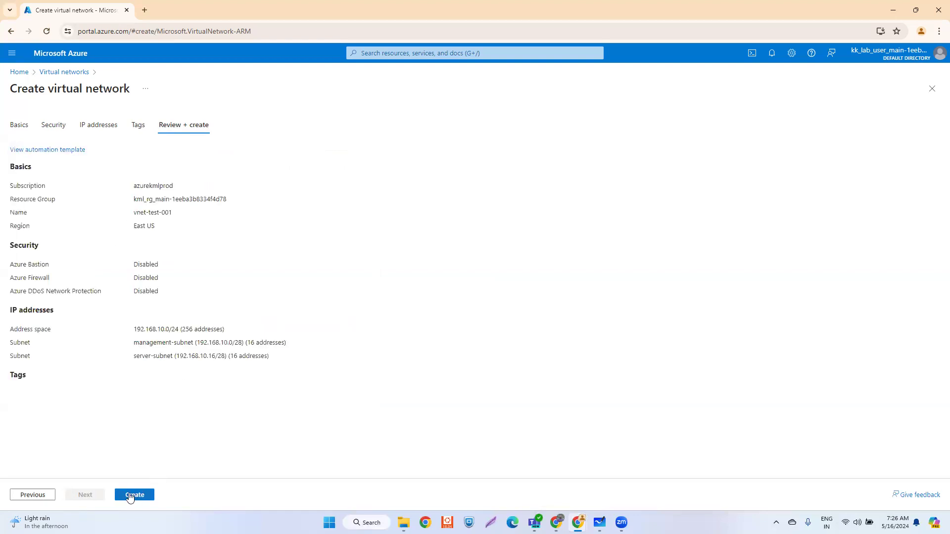
click(131, 495)
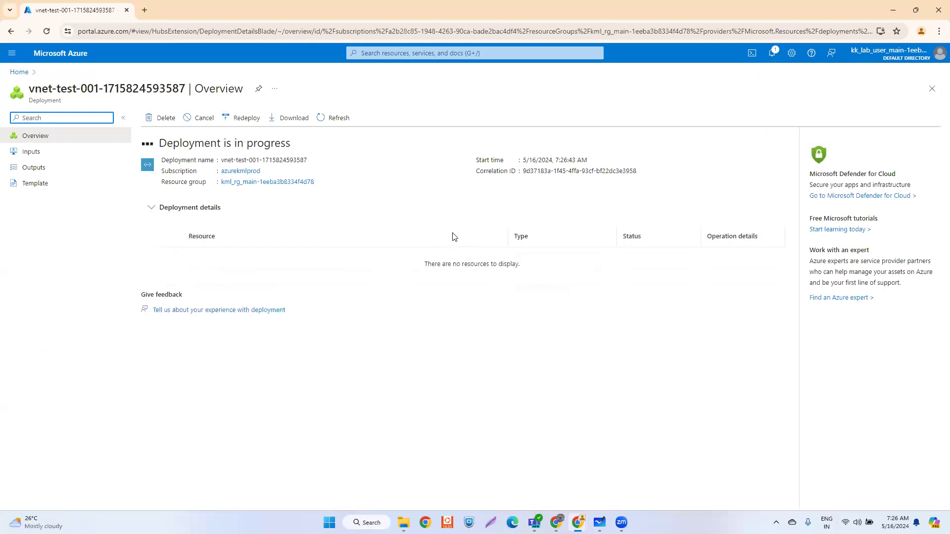
- Refresh the deployment, check vnet-test-001's subnets, then go back to the Home page
click(337, 123)
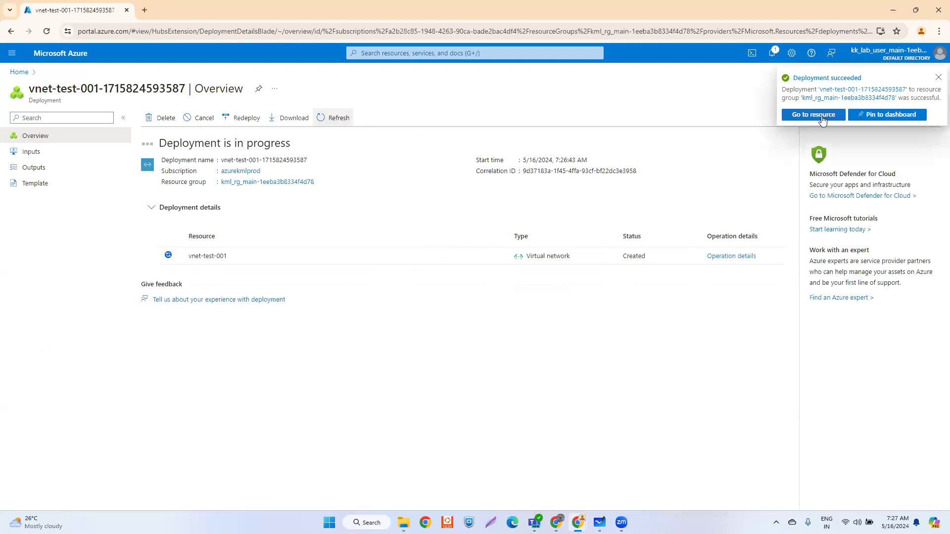
click(818, 116)
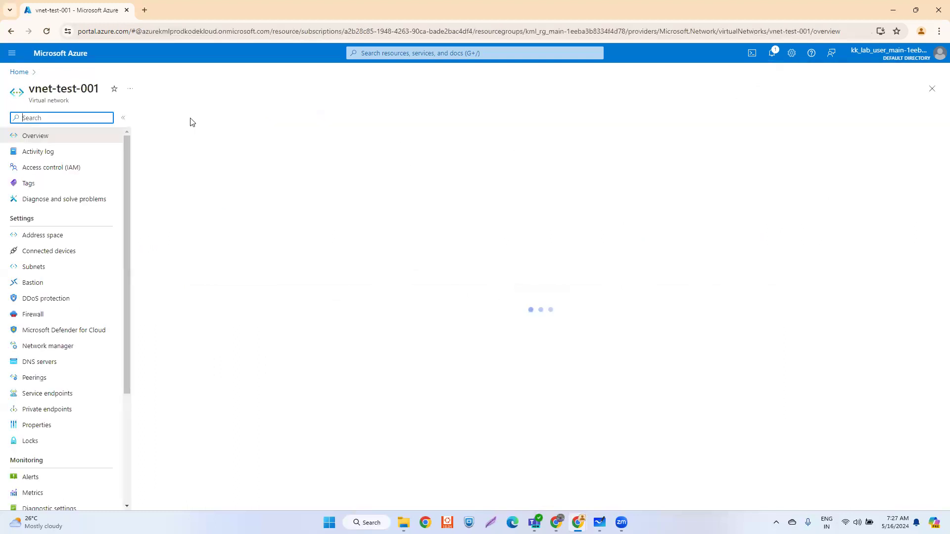
click(34, 267)
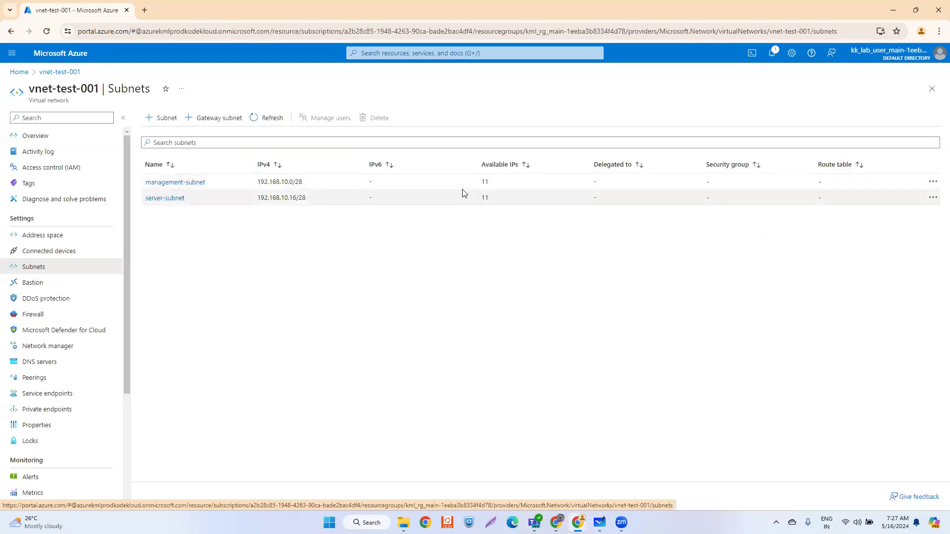
click(18, 72)
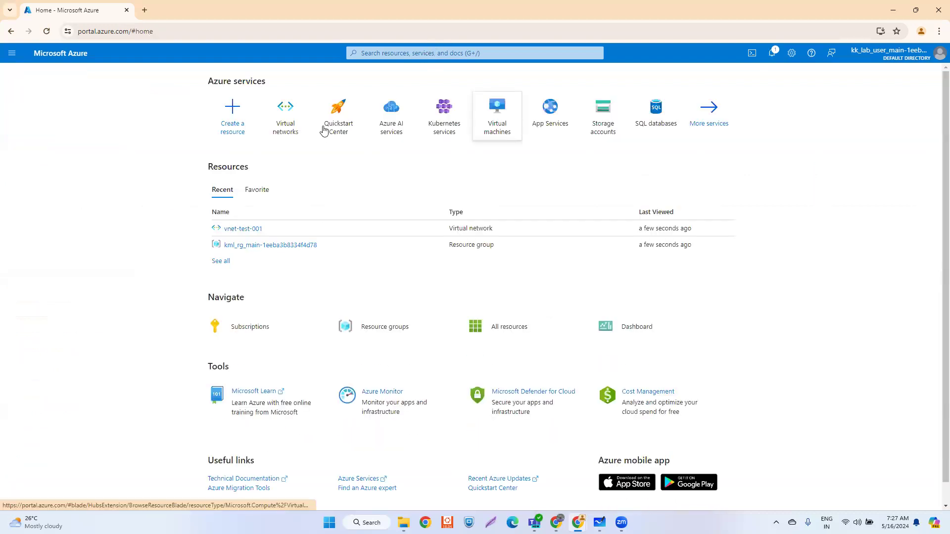
- Start a new Azure virtual machine named vm-server-001 in the lab resource group
click(497, 119)
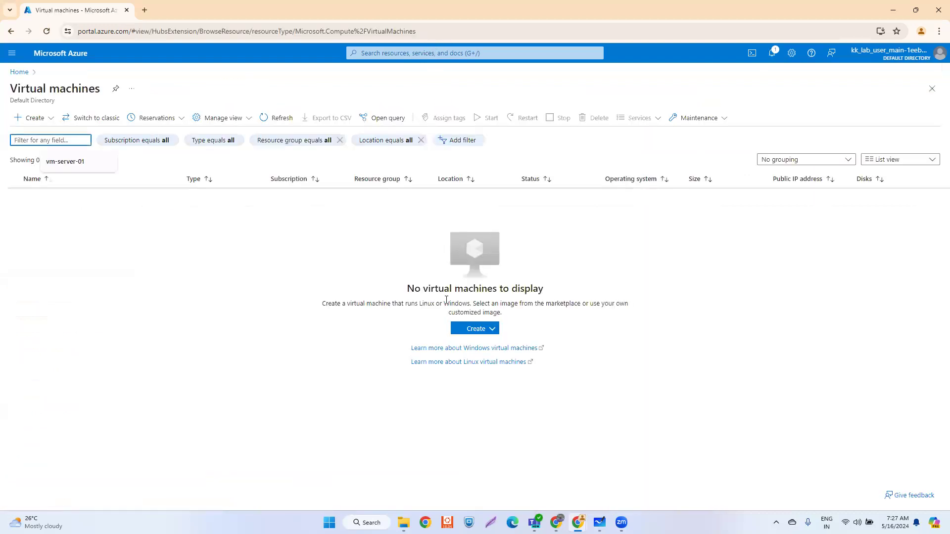
click(484, 329)
click(483, 329)
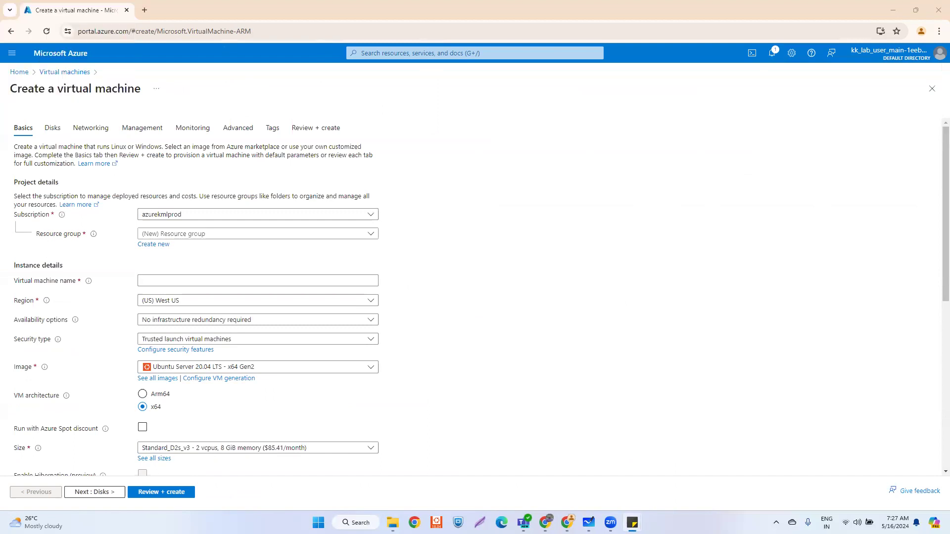
click(185, 235)
click(178, 267)
click(172, 280)
text(vm-s)
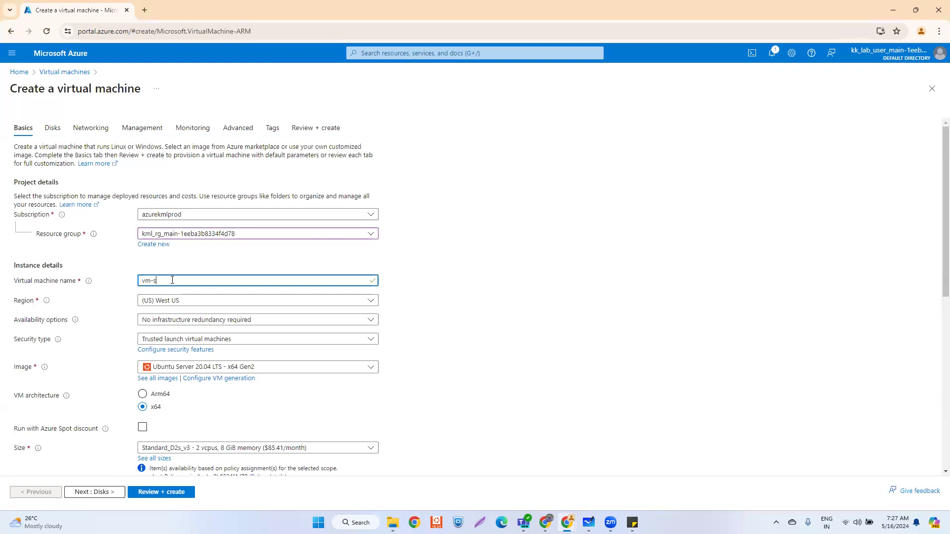
text(erver-01)
- Set region East US, no infrastructure redundancy, and password authentication
click(177, 302)
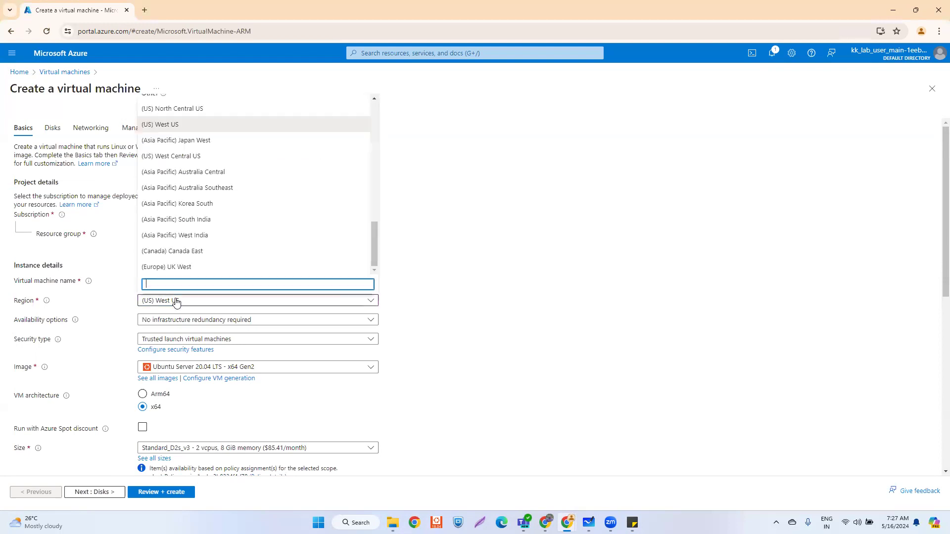
text(eas)
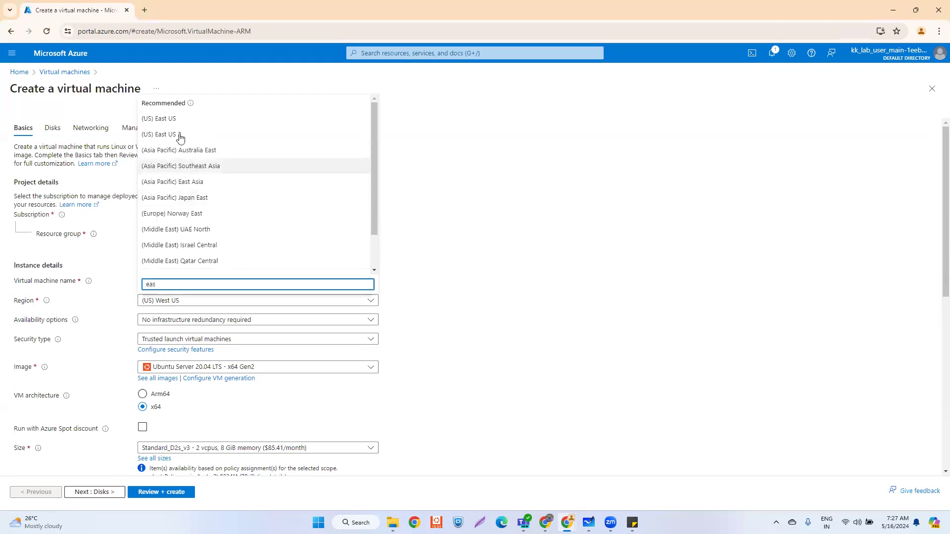
key(Return)
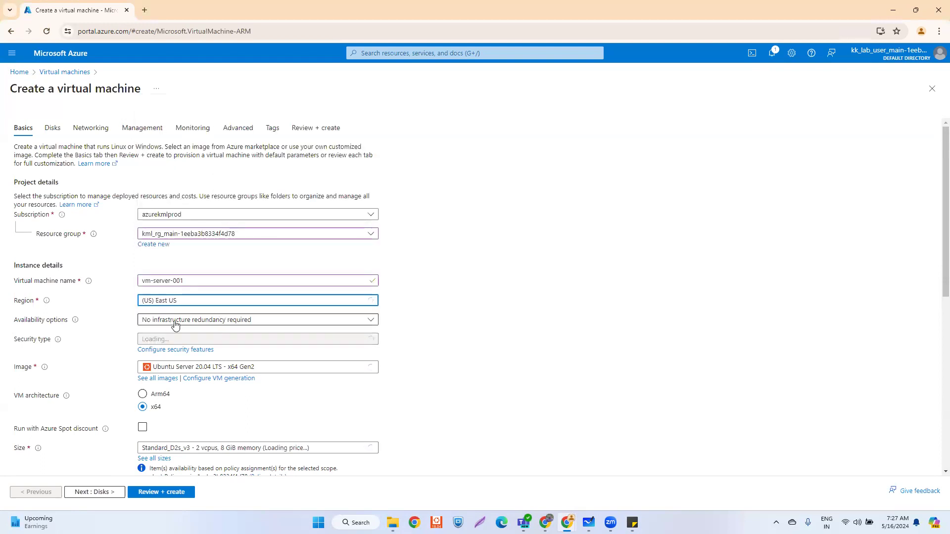
click(175, 320)
click(169, 333)
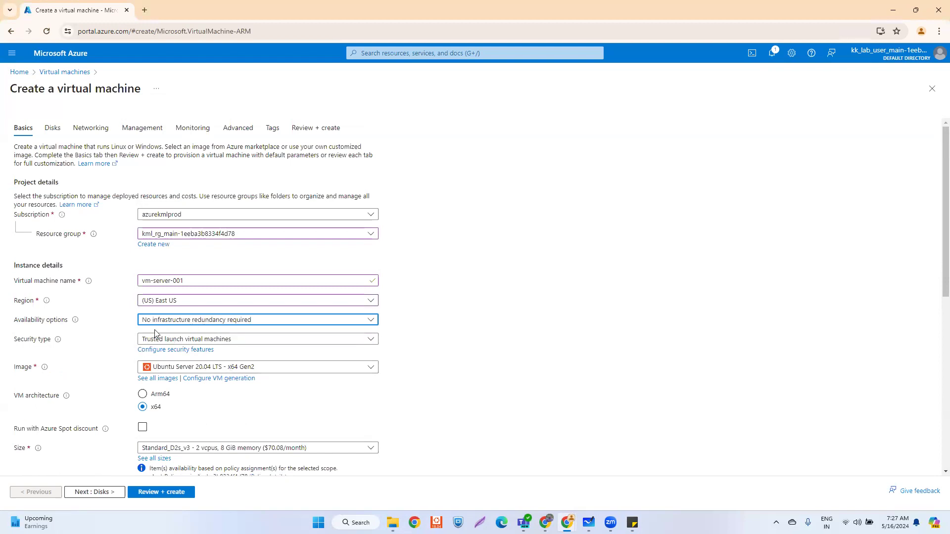
scroll(88, 361, down, 2)
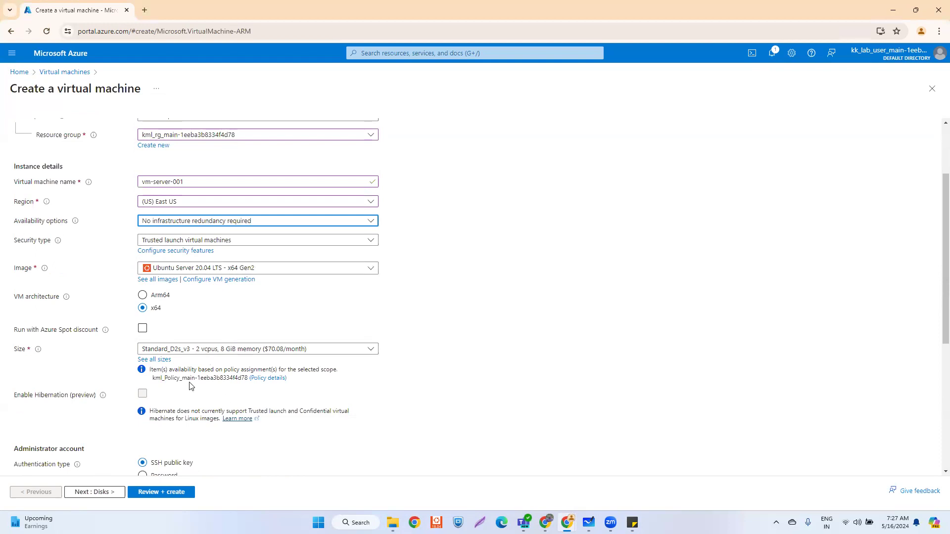
scroll(183, 385, down, 2)
click(143, 377)
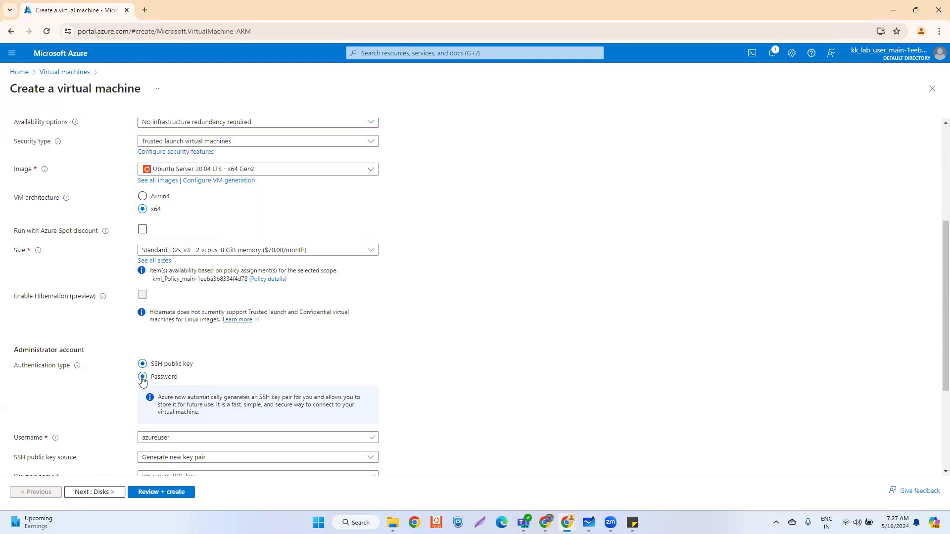
scroll(263, 359, down, 2)
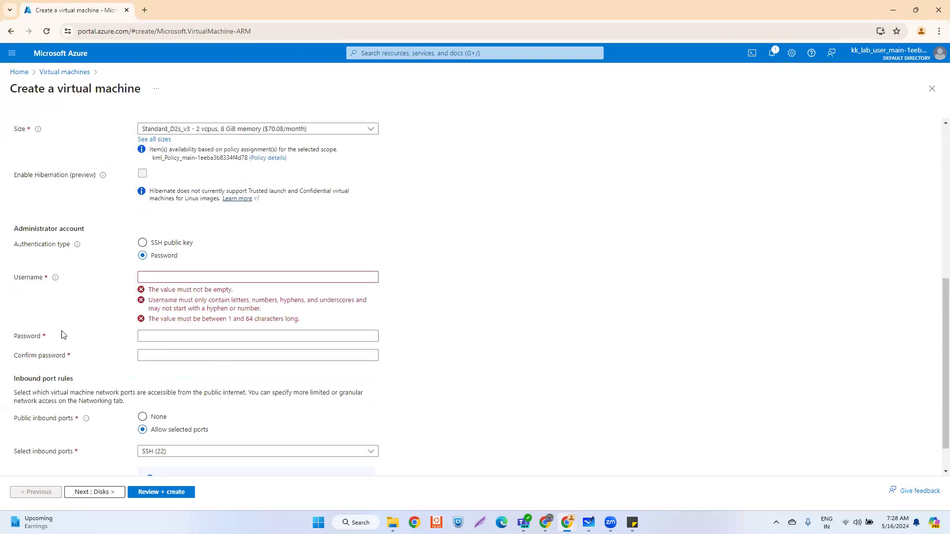
- Paste the administrator username into the VM form
click(151, 273)
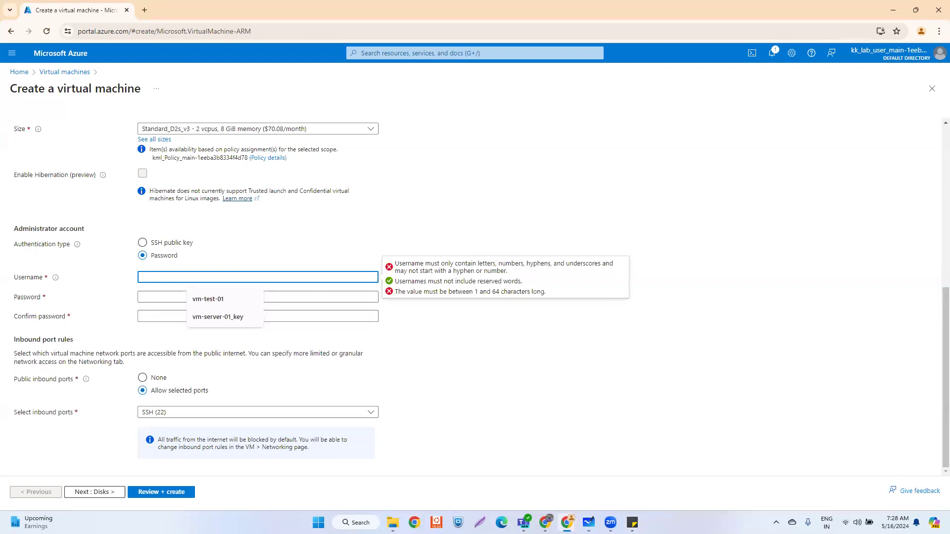
key(alt+Tab)
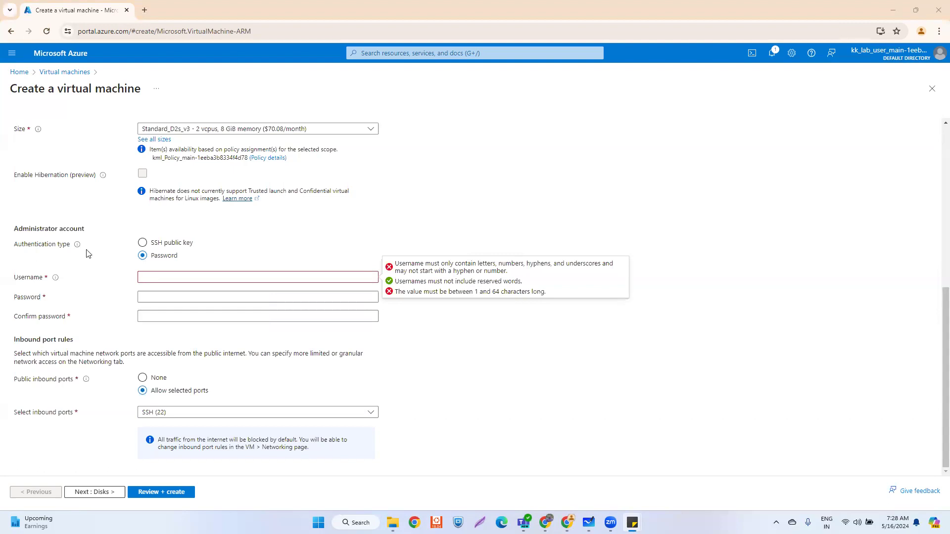
click(174, 280)
text(adminazure)
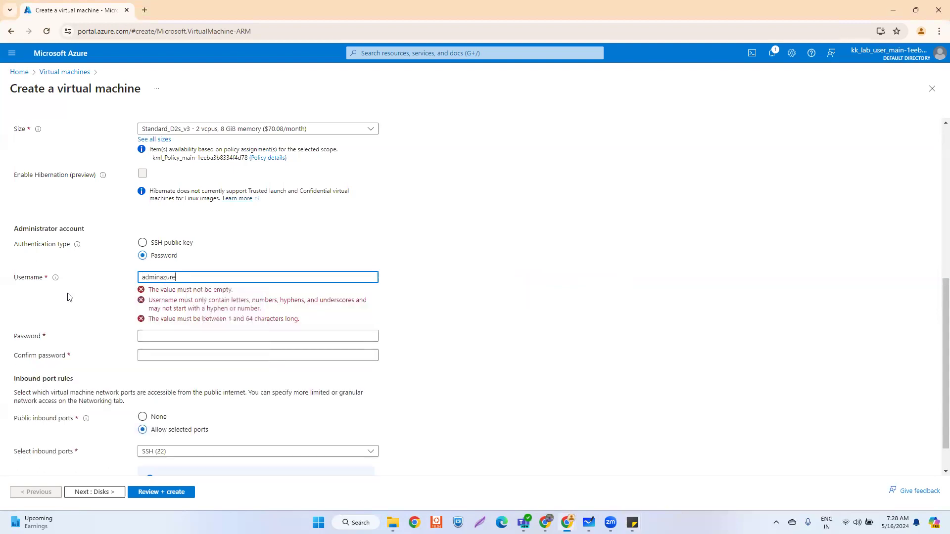
- Paste the administrator password into both password fields and keep SSH (22) as the only inbound port
key(alt+Tab)
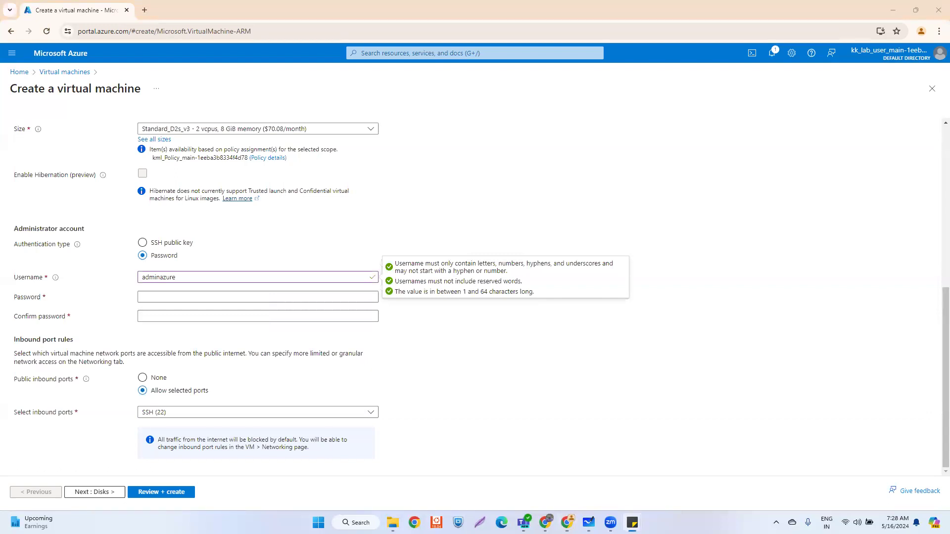
click(171, 296)
key(ctrl+v)
click(165, 314)
key(ctrl+v)
click(290, 414)
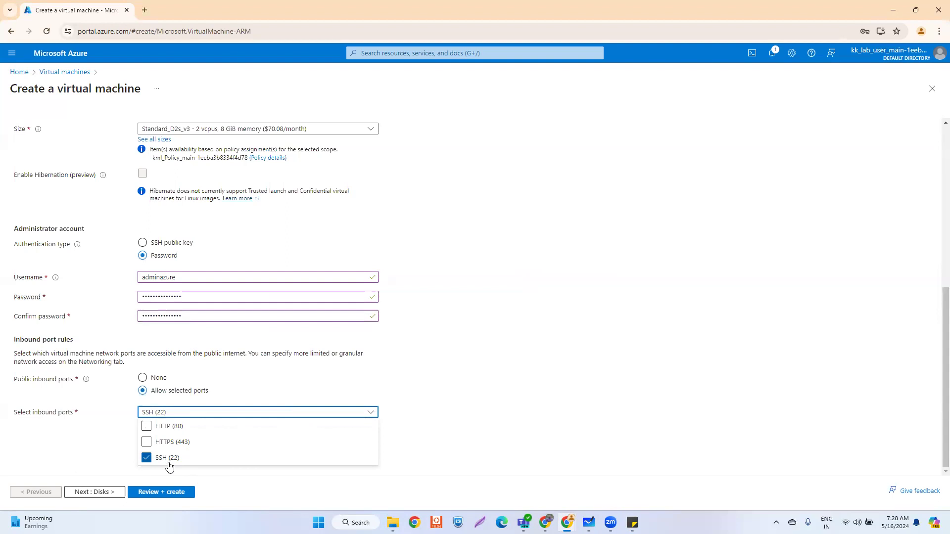
click(481, 320)
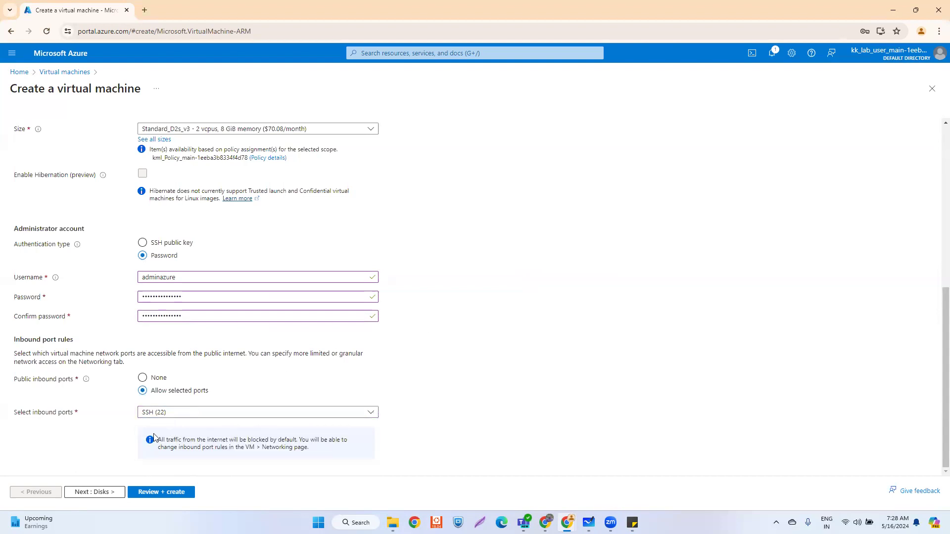
- Set the VM's OS disk type to Standard HDD and continue to Networking
click(105, 492)
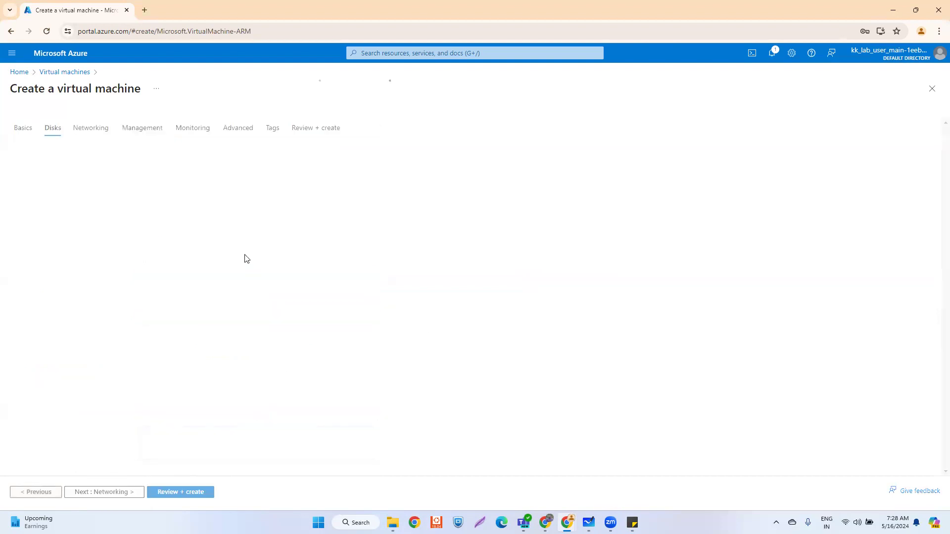
click(194, 295)
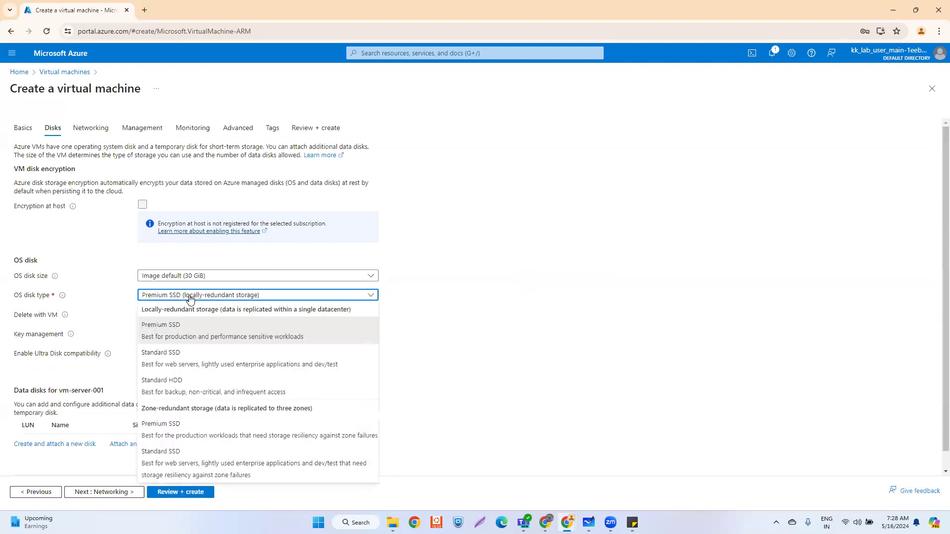
click(188, 387)
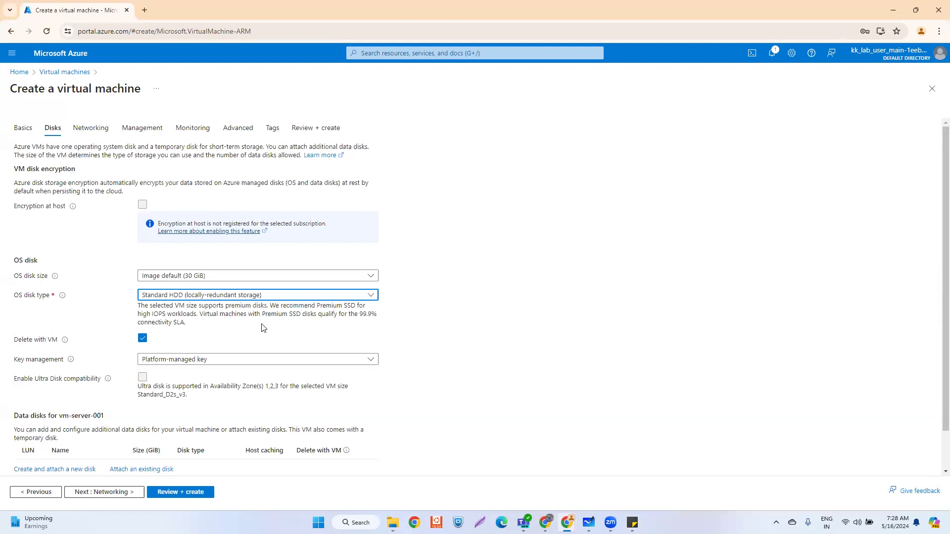
click(113, 492)
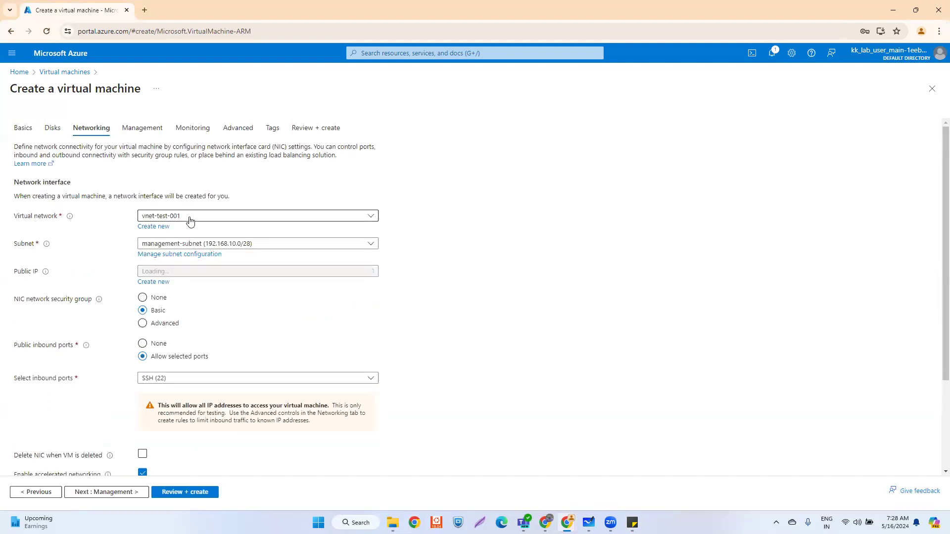
- Place the VM in server-subnet and create a new public IP named pubip-server-001
click(228, 244)
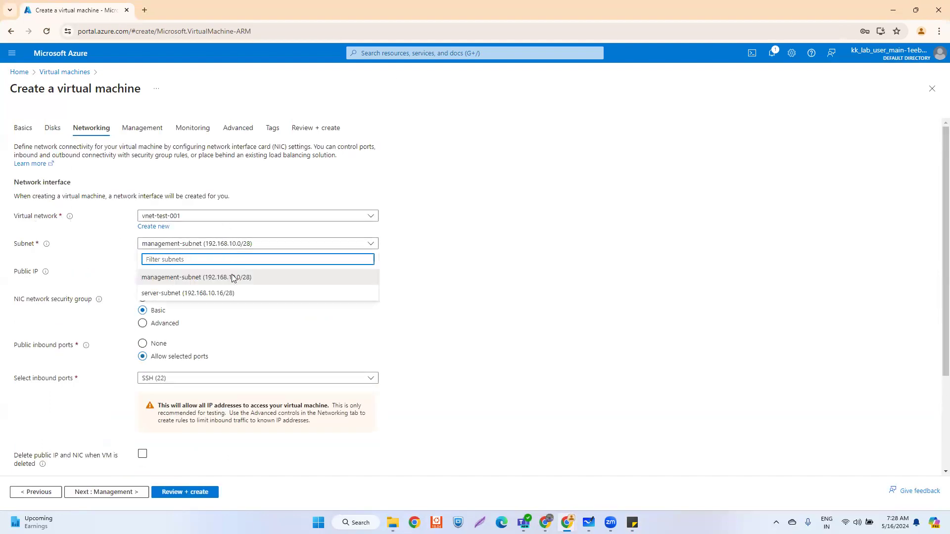
click(163, 293)
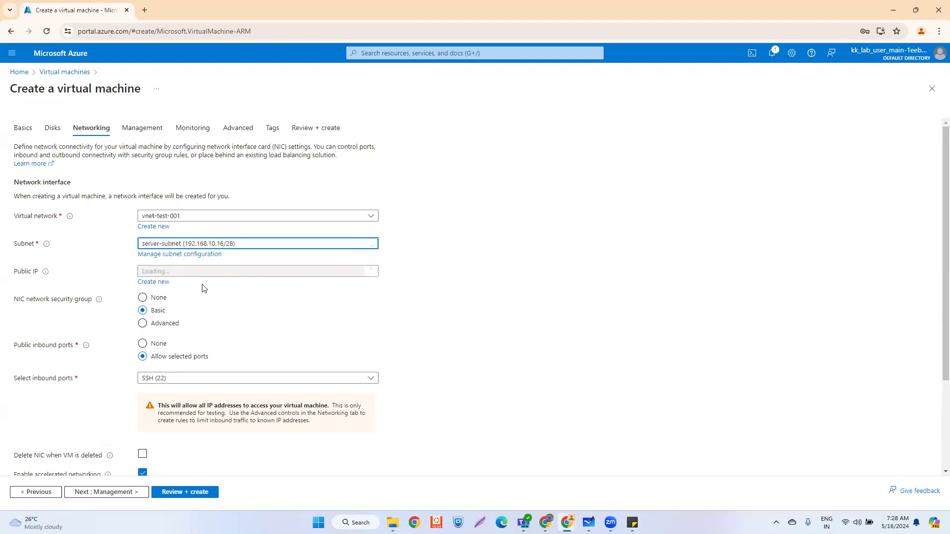
click(164, 283)
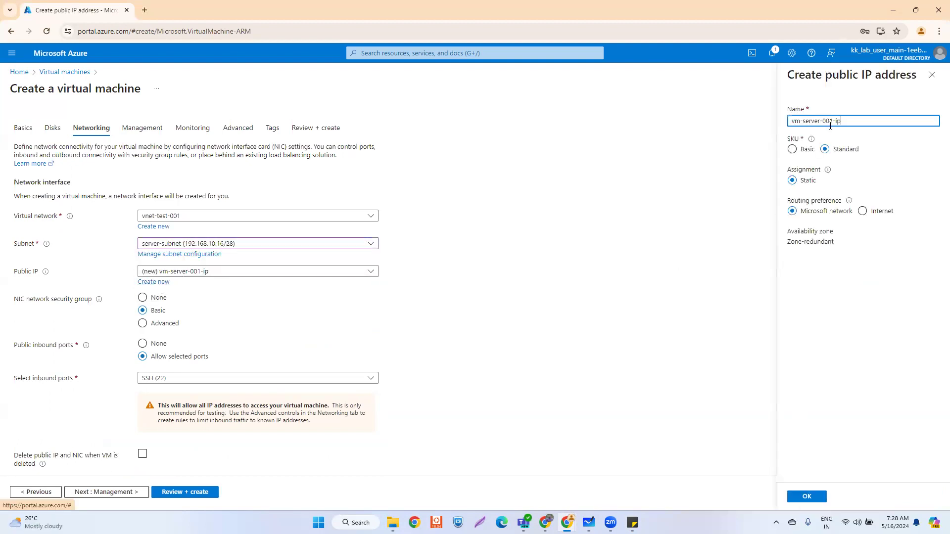
key(ctrl+a)
text(pubip-s)
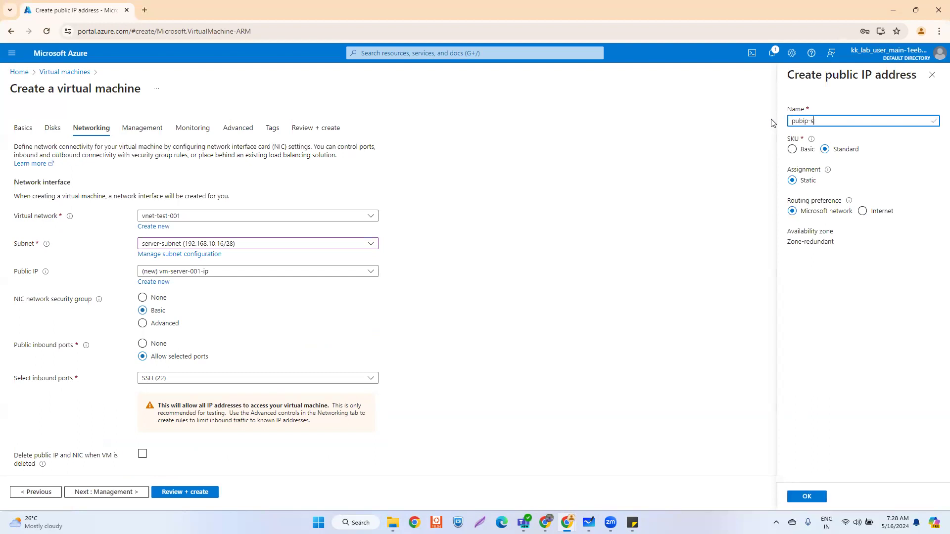
text(erver-001)
click(814, 497)
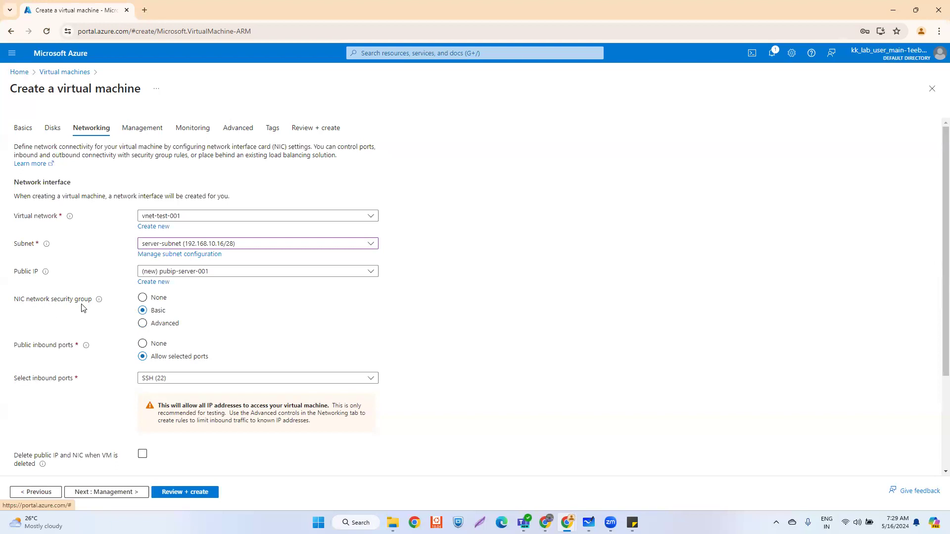
- Switch to the Microsoft Whiteboard diagram of the planned network and NSG layout
mouse_move(101, 300)
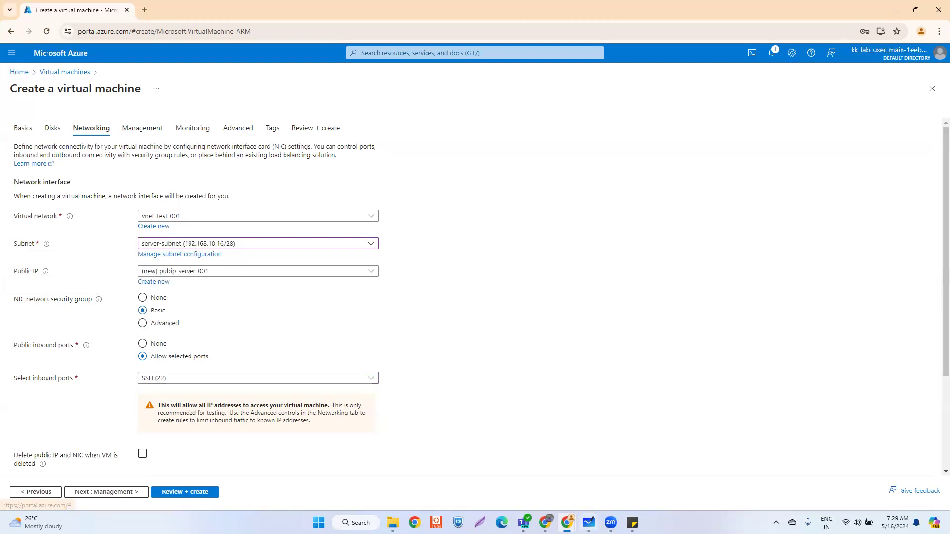
click(587, 473)
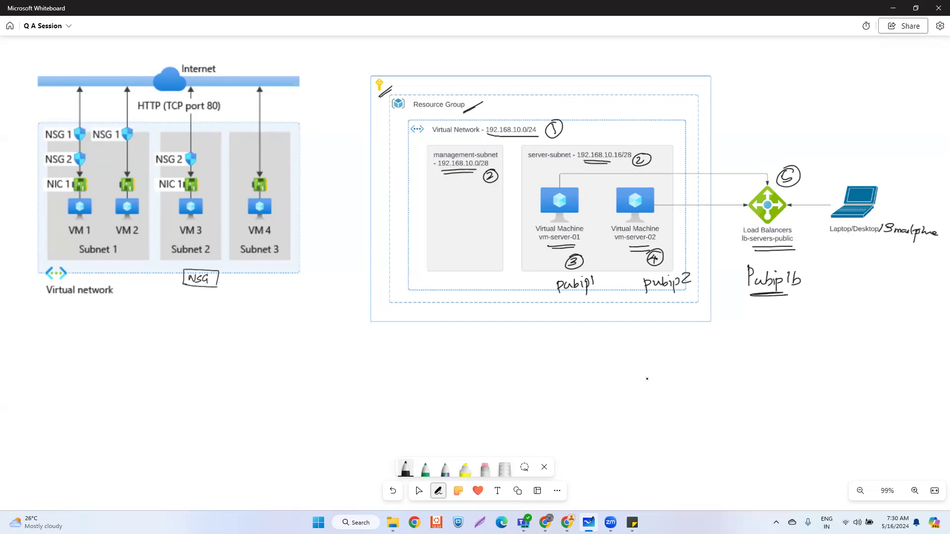
- Back in Azure, check the inbound ports list in the VM networking settings
key(alt+Tab)
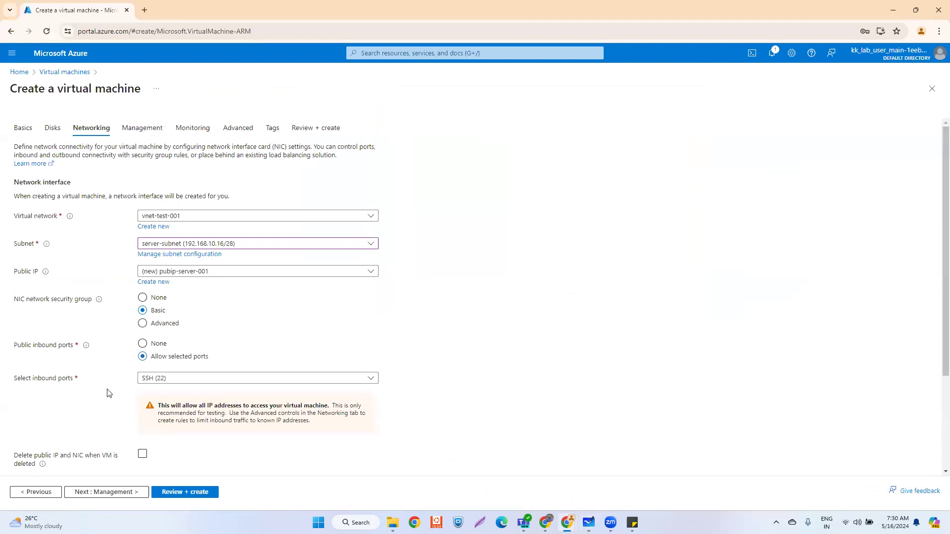
click(257, 378)
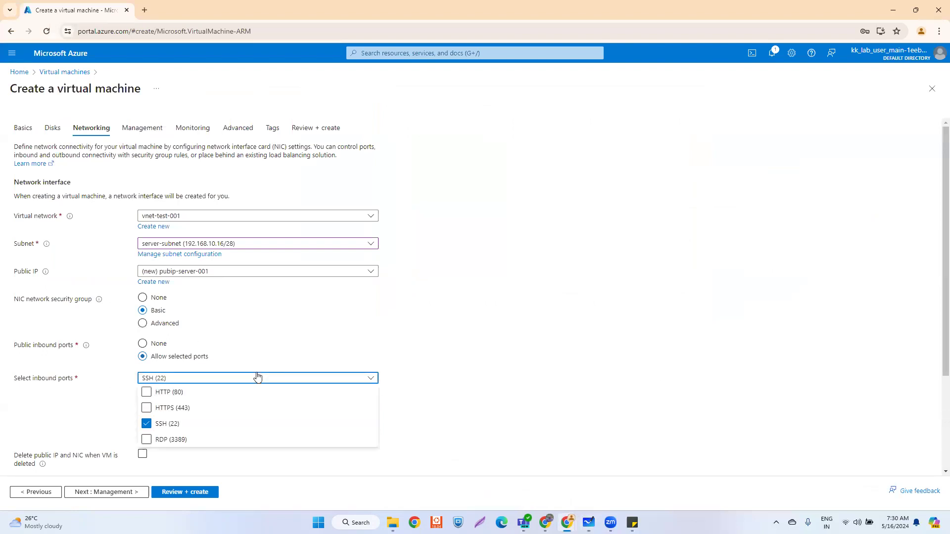
click(257, 378)
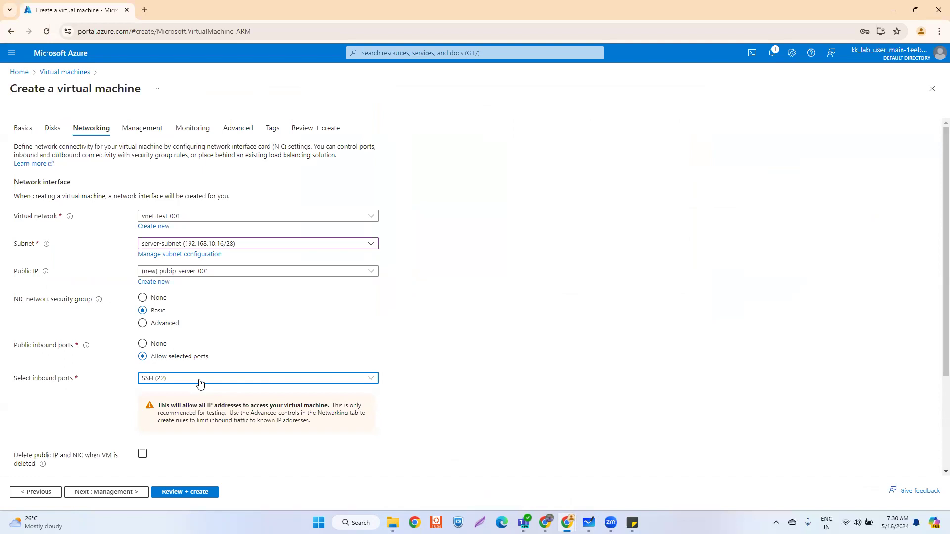
- Circle VM 1's NSG 1 and NSG 2/NIC 1 labels on the whiteboard, then return to Azure
key(alt+Tab)
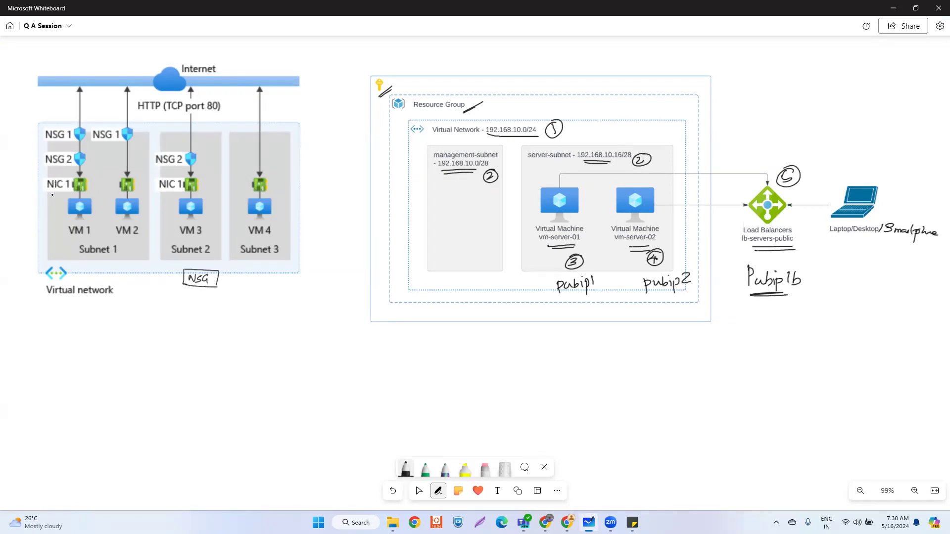
mouse_move(42, 193)
mouse_down()
mouse_move(94, 197)
mouse_move(97, 157)
mouse_move(43, 147)
mouse_move(43, 193)
mouse_up()
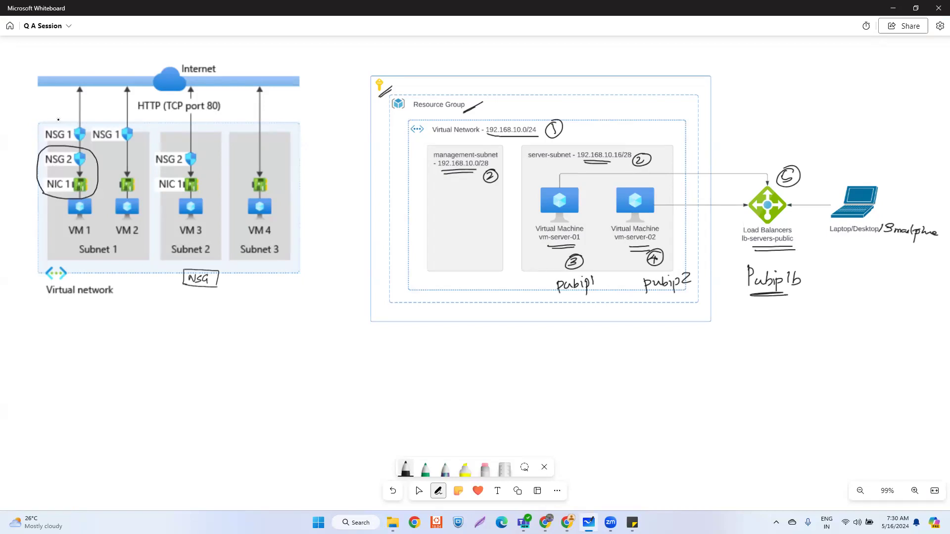
mouse_move(52, 119)
mouse_down()
mouse_move(36, 132)
mouse_move(46, 143)
mouse_move(106, 143)
mouse_move(148, 129)
mouse_move(34, 127)
mouse_up()
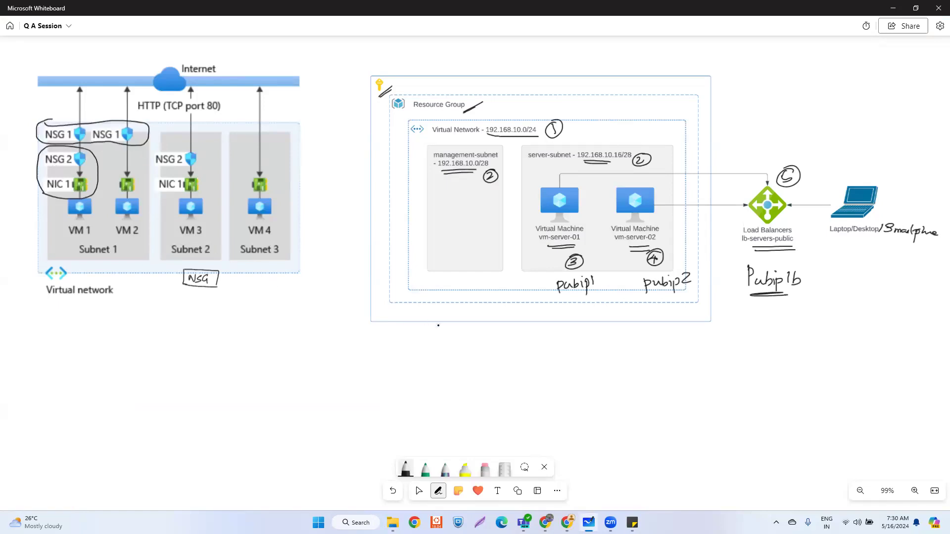
key(alt+Tab)
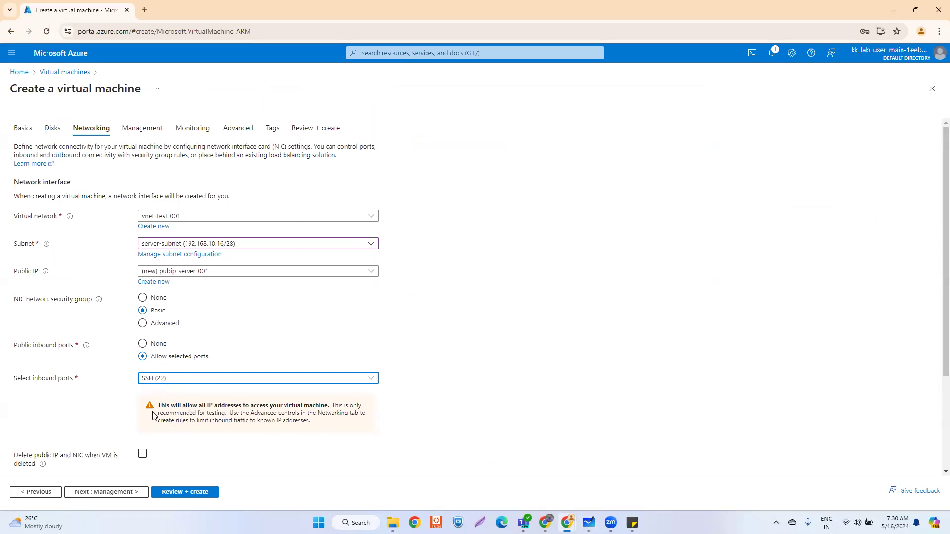
- Review the inbound port choices, then switch back to the whiteboard diagram
click(368, 379)
click(479, 329)
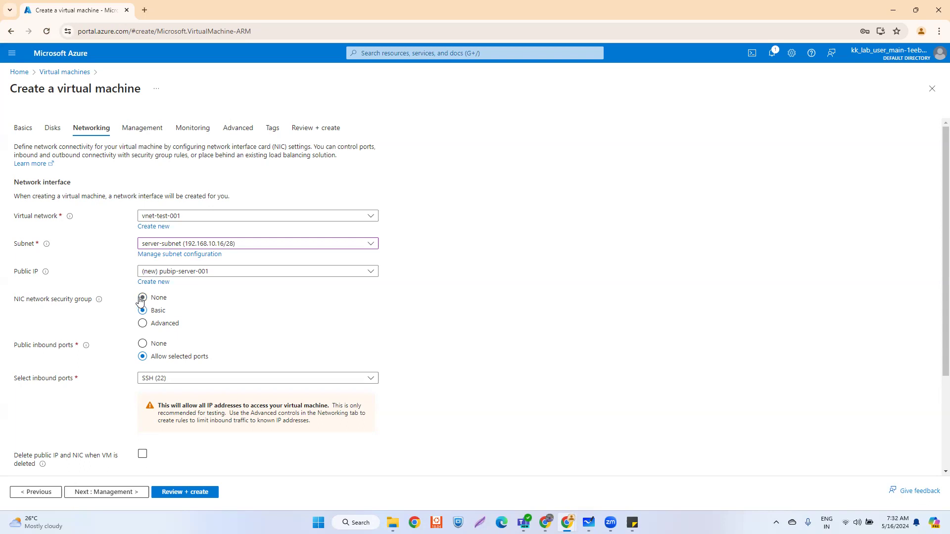
key(alt+Tab)
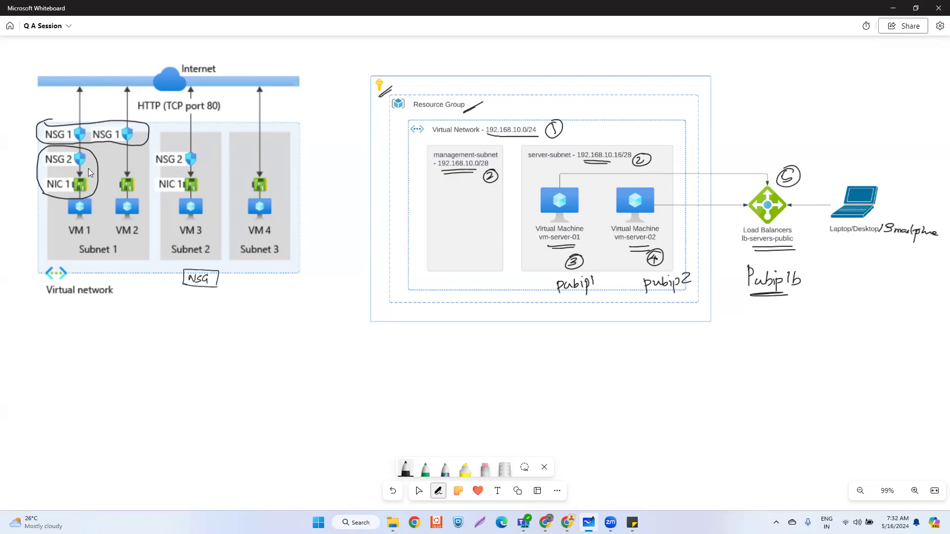
- Return to the Azure networking settings and advance to the Management tab
key(alt+Tab)
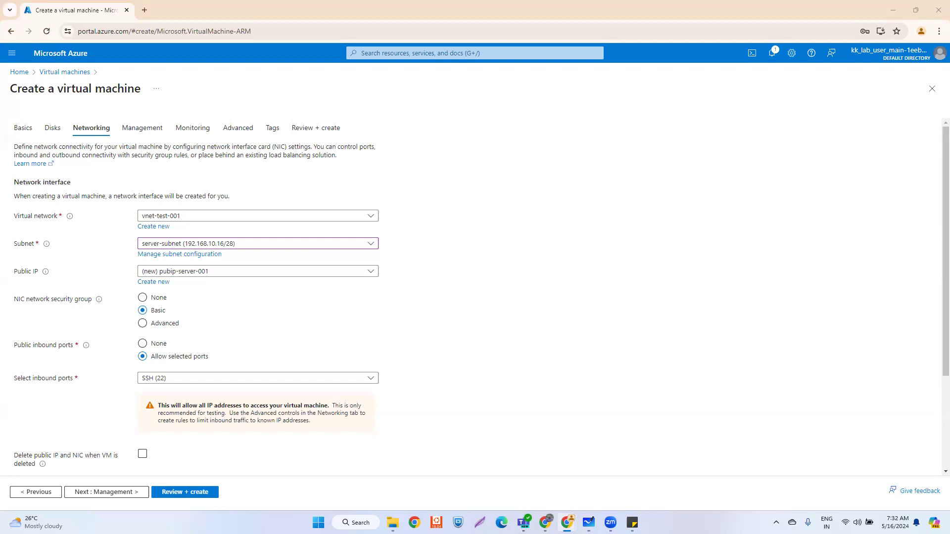
click(122, 494)
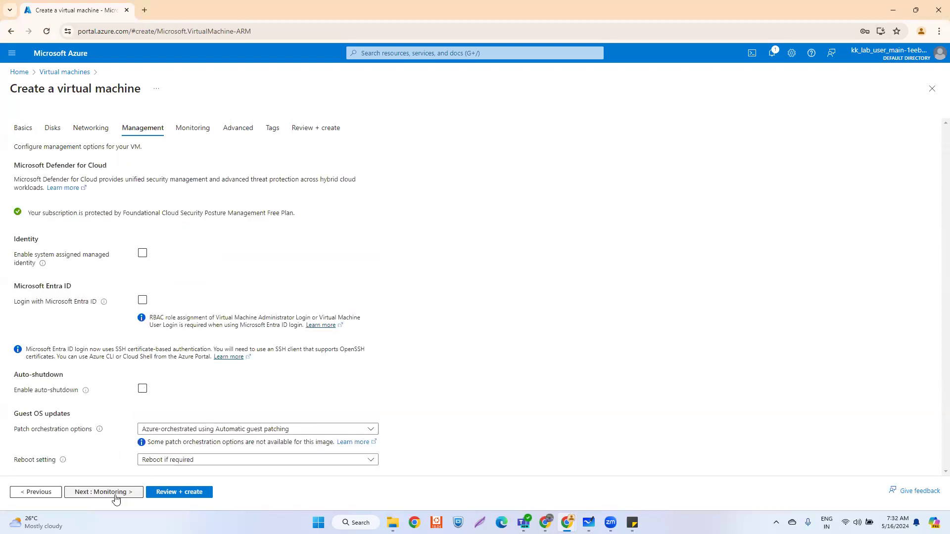
- Advance past the Management, Monitoring and Advanced tabs to Tags
click(115, 499)
click(116, 497)
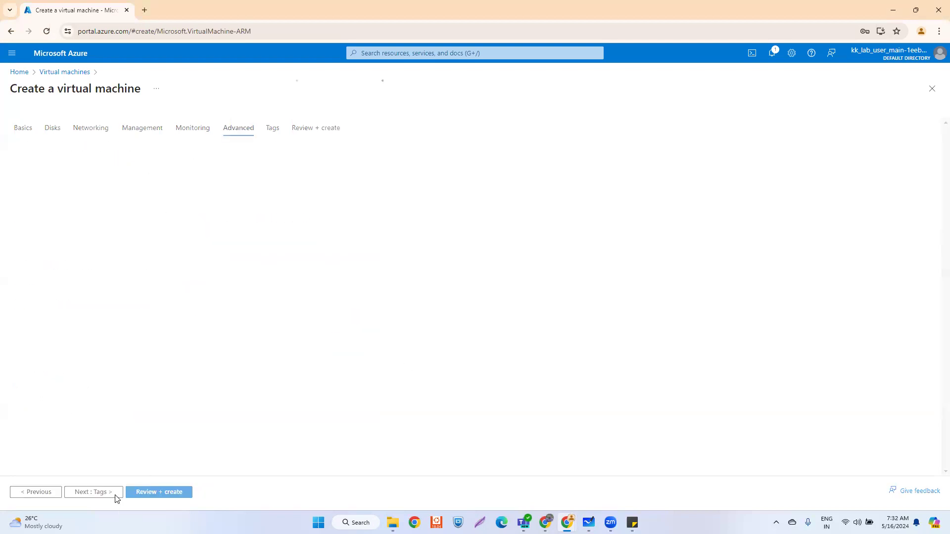
click(115, 497)
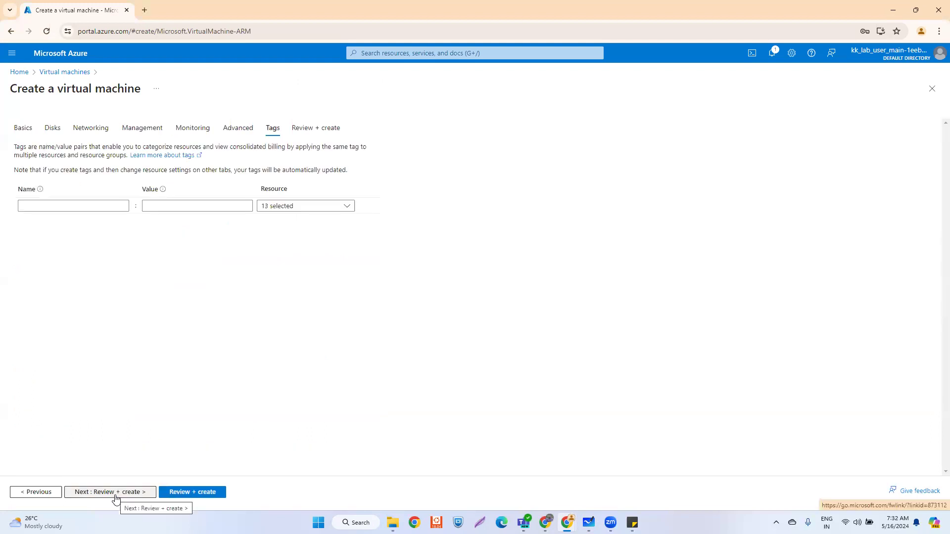
- Add a tag named Created By with value Guruschools and proceed to Review + create
click(72, 207)
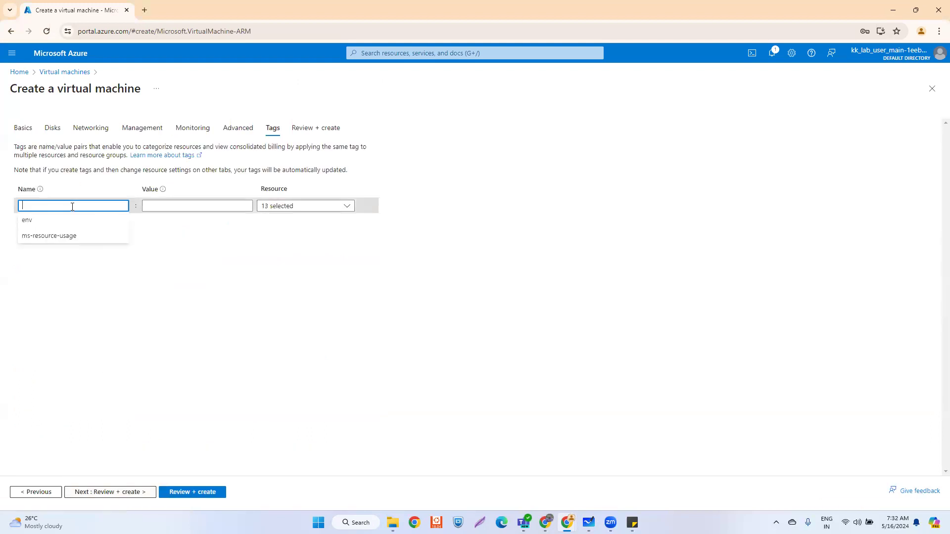
text(Creat)
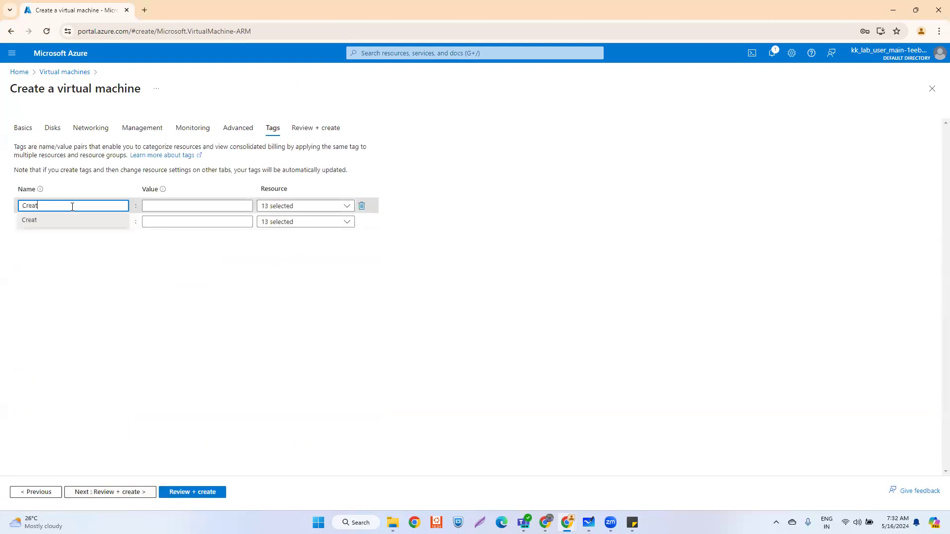
text(ed By)
key(Tab)
text(Gu)
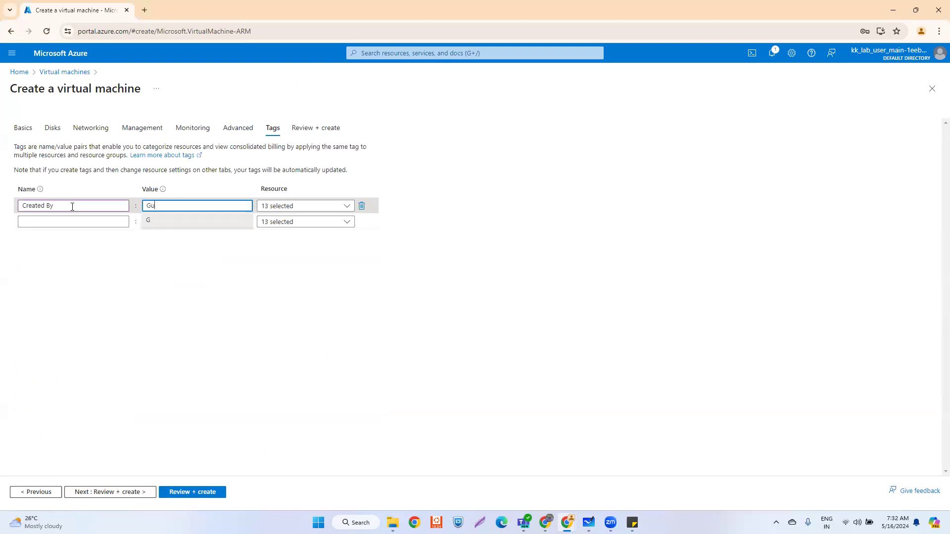
text(ruschools)
click(189, 490)
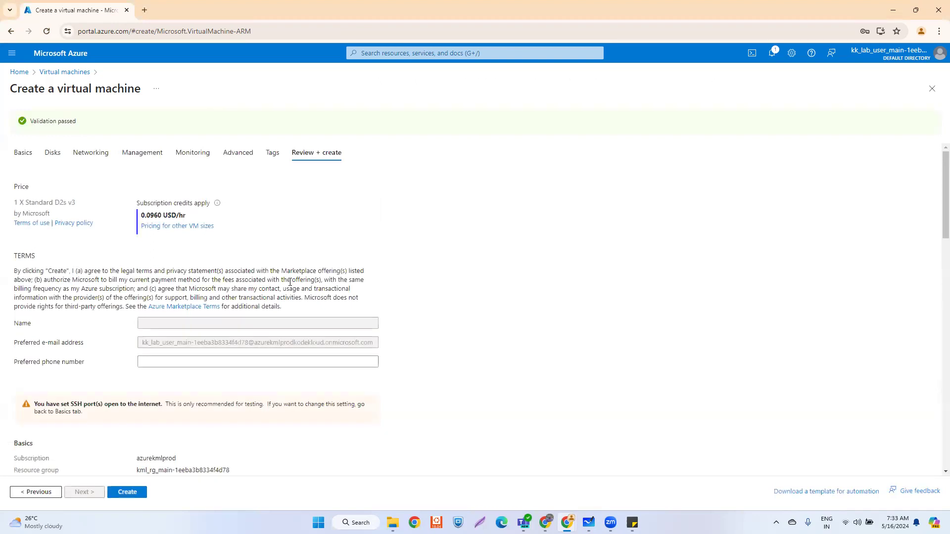
- Scroll through the validated review summary and submit the virtual machine for creation
scroll(273, 308, down, 4)
scroll(172, 364, down, 2)
scroll(173, 363, down, 2)
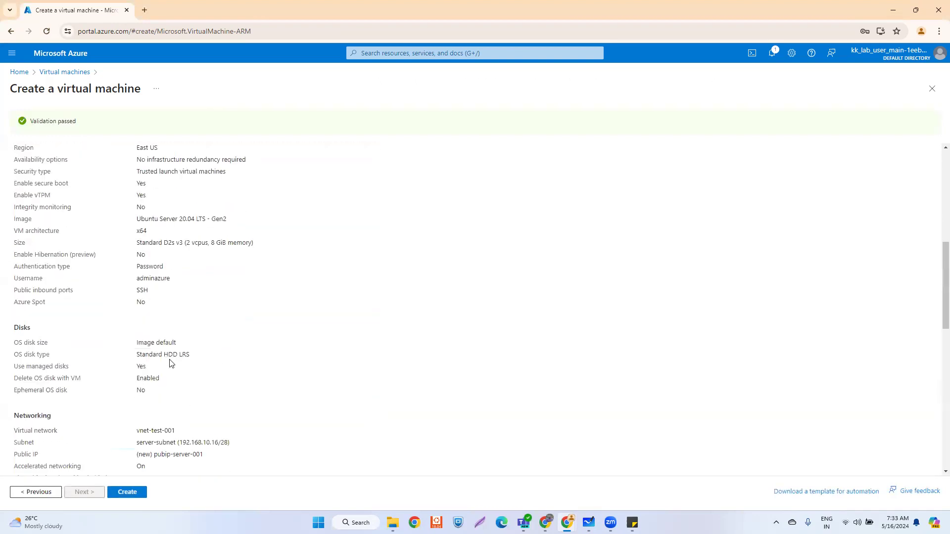
scroll(178, 401, down, 4)
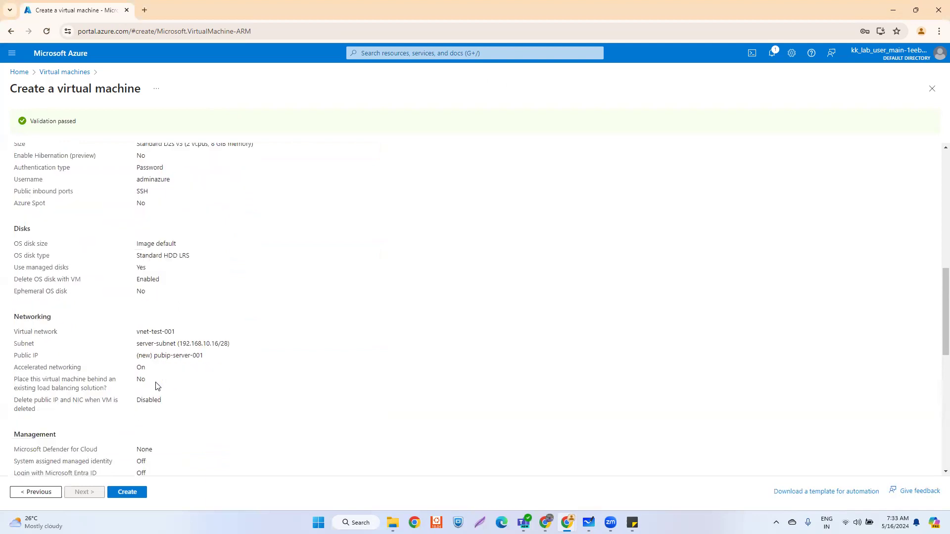
scroll(212, 361, down, 4)
scroll(188, 386, down, 4)
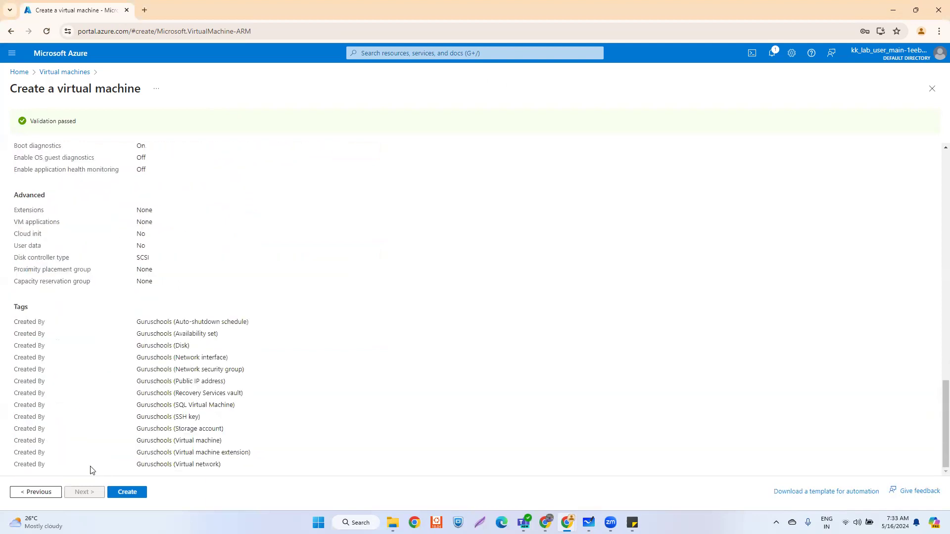
click(128, 492)
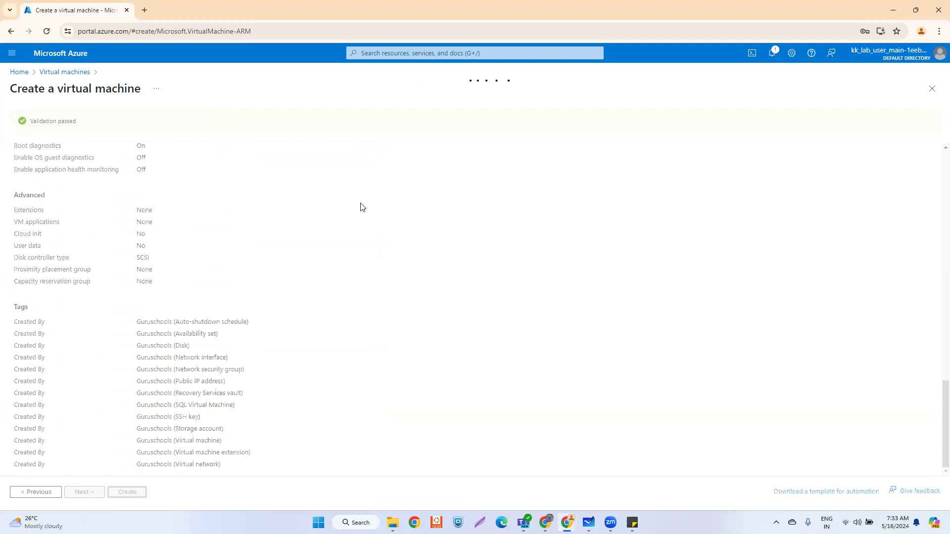
- Open portal Home in a new tab and start creating another Azure virtual machine
right_click(17, 76)
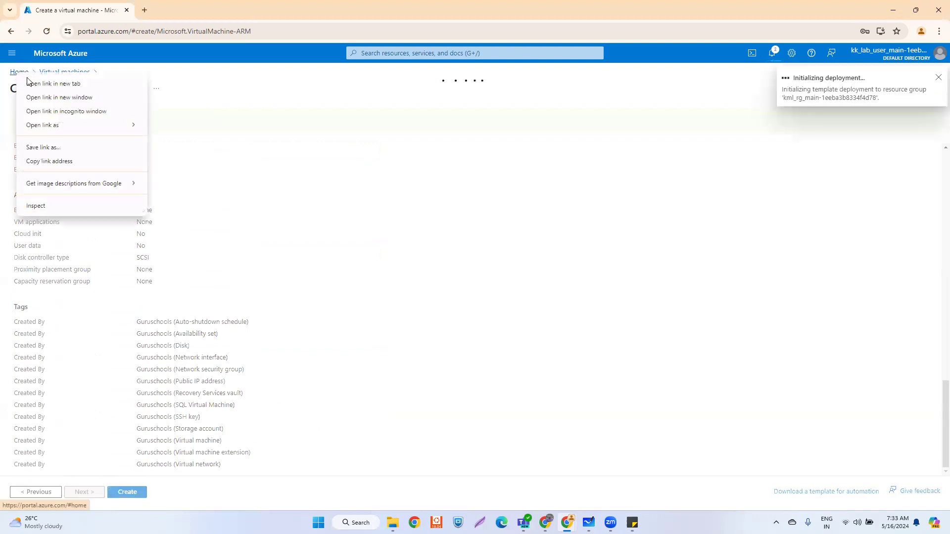
click(30, 82)
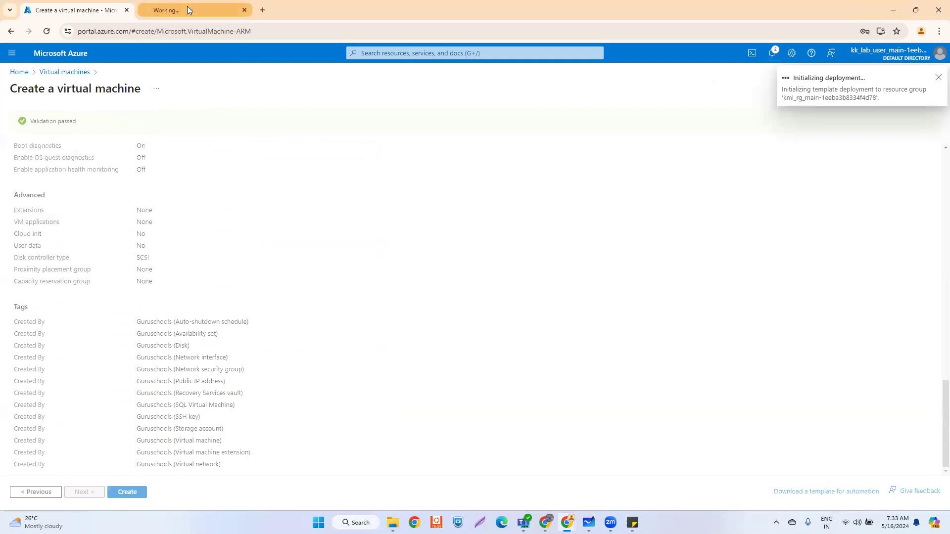
click(188, 6)
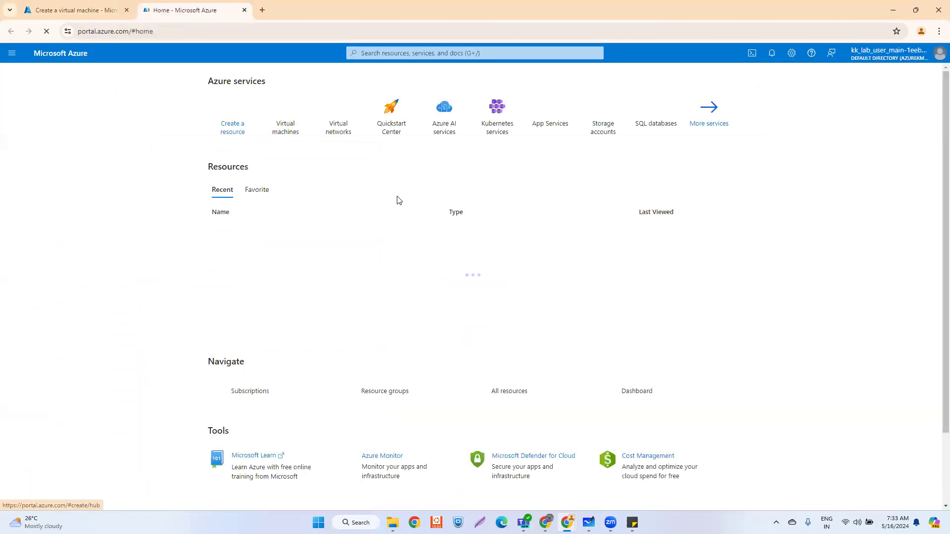
click(287, 115)
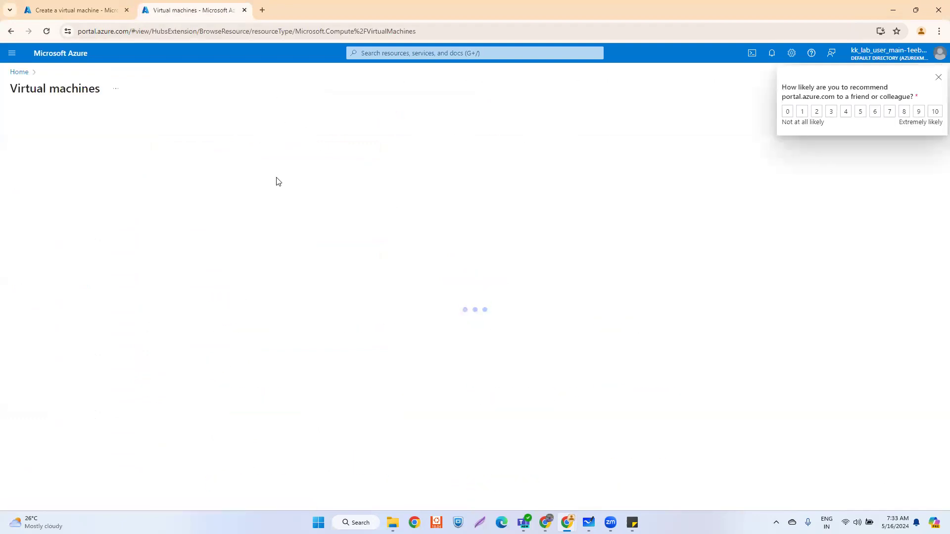
click(476, 328)
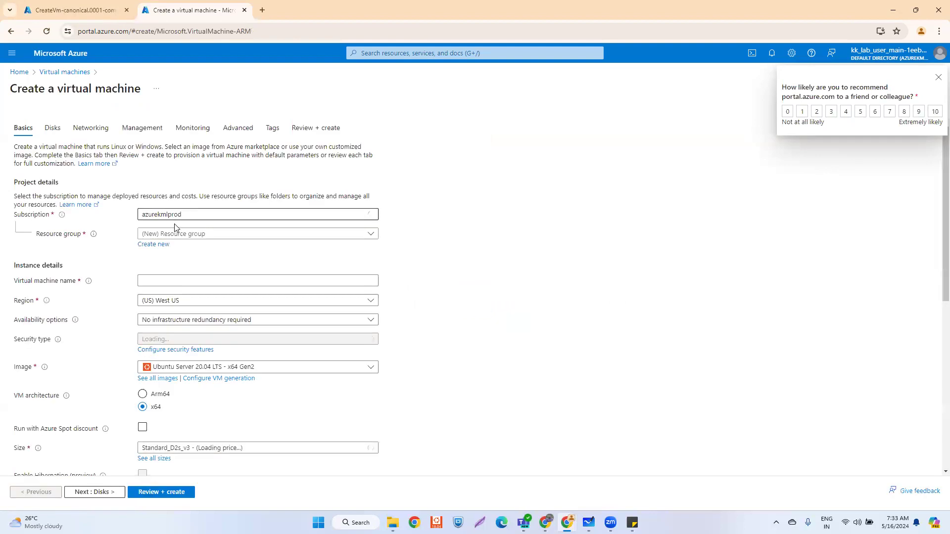
- Choose the lab resource group, name the VM vm-server-002, region East US, no infrastructure redundancy
click(175, 234)
click(169, 267)
click(161, 281)
text(vm)
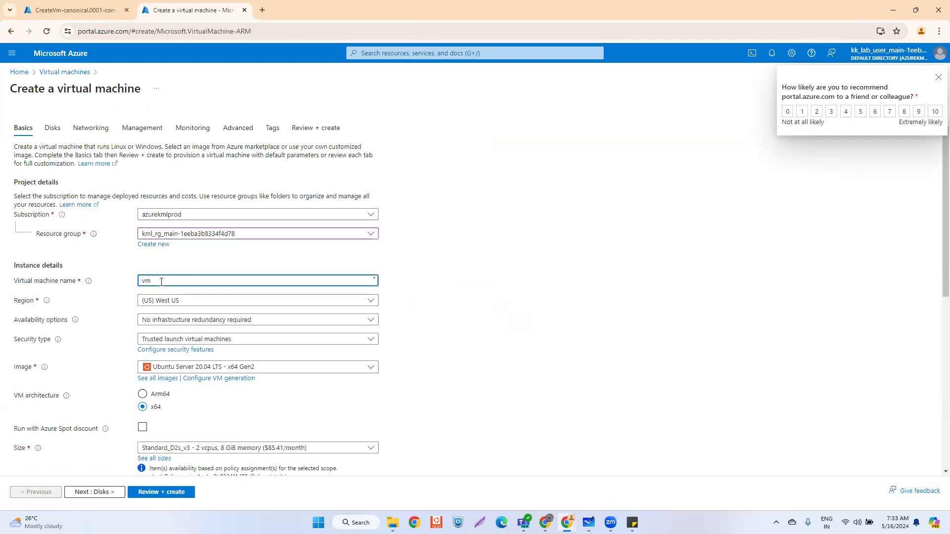
text(-server-01)
click(174, 302)
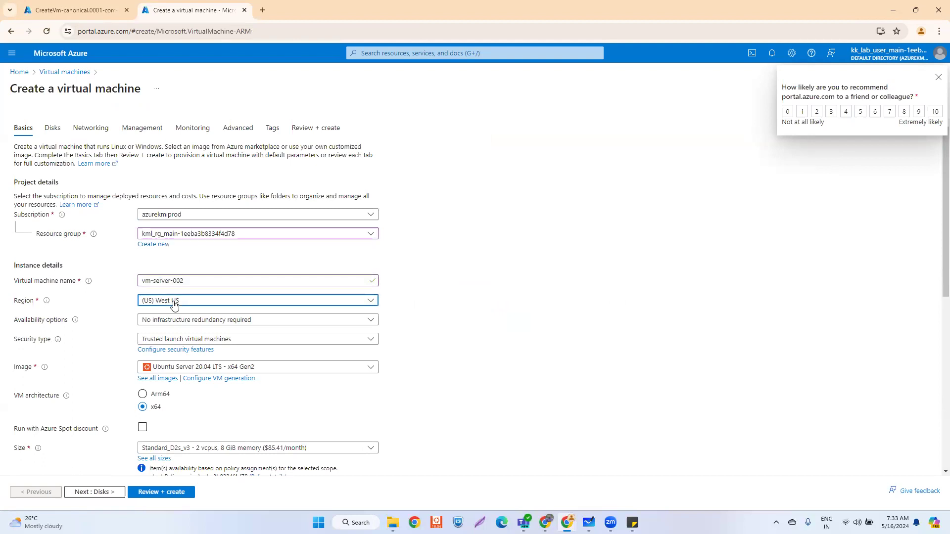
text(eas)
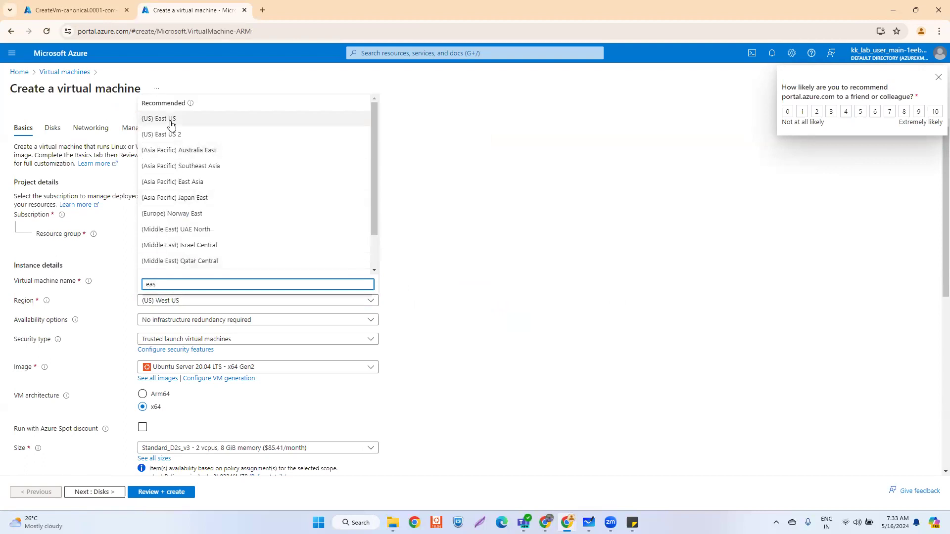
key(Return)
click(183, 322)
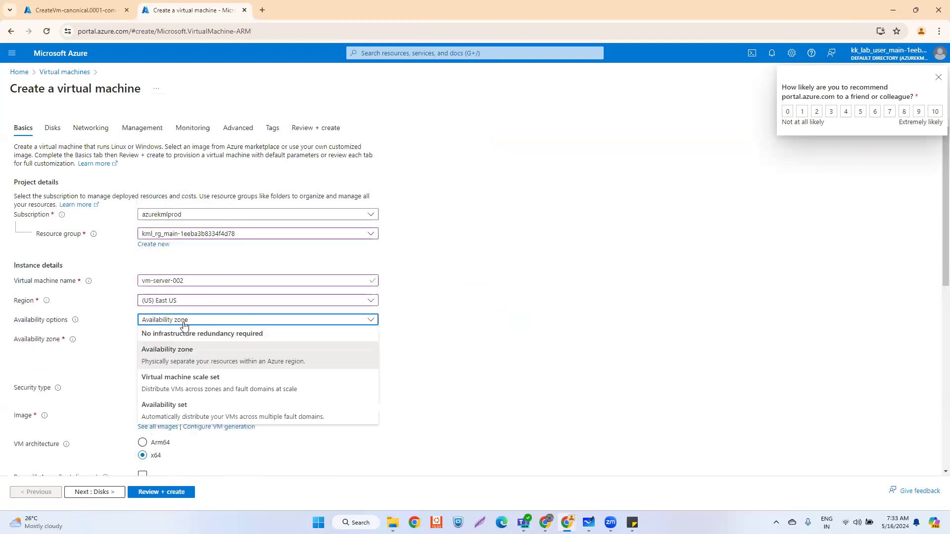
click(175, 335)
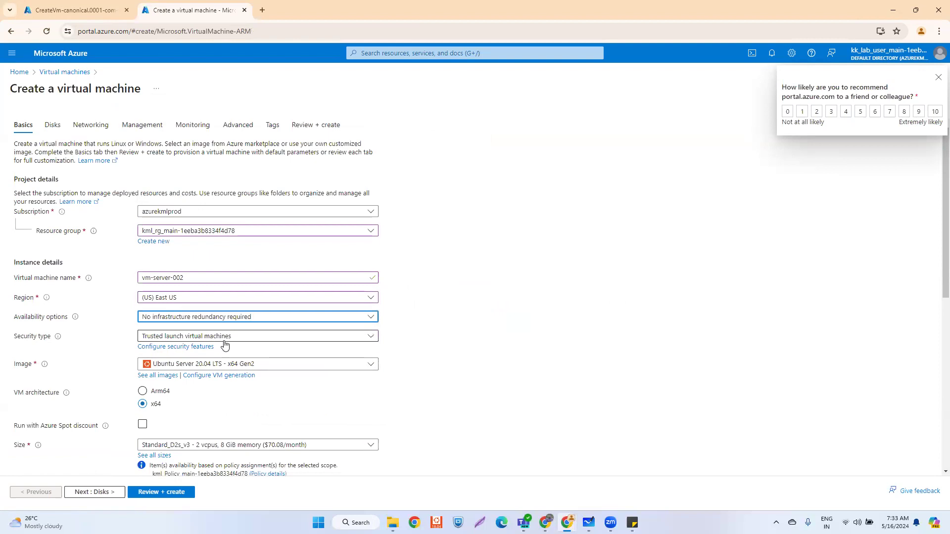
- Switch to password authentication and paste the admin username and password from saved notes
scroll(211, 349, down, 3)
scroll(211, 349, down, 3)
click(143, 327)
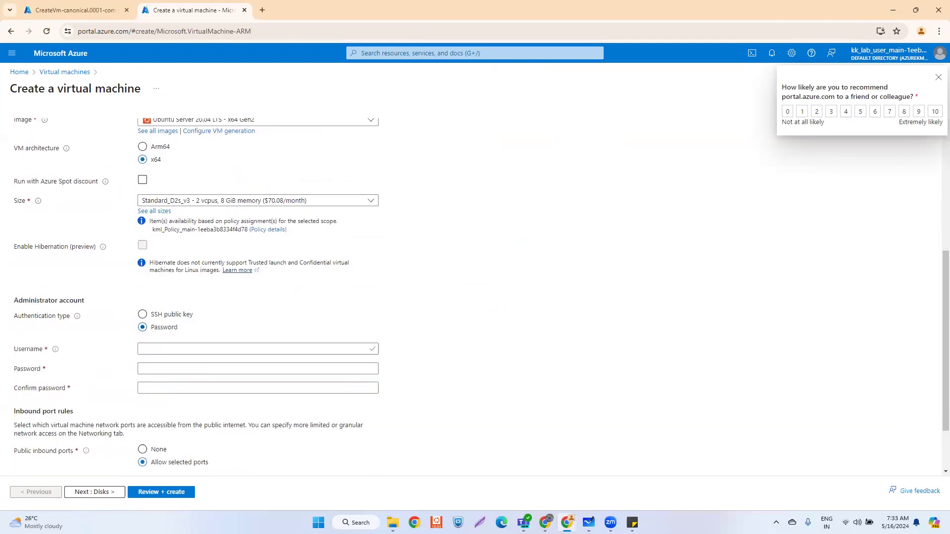
key(alt+Tab)
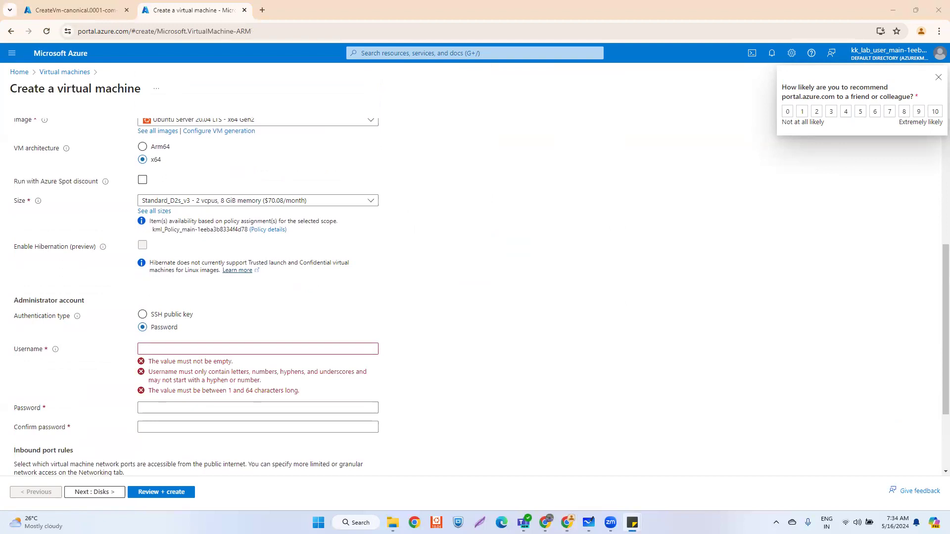
click(175, 349)
text(adminazure)
key(alt+Tab)
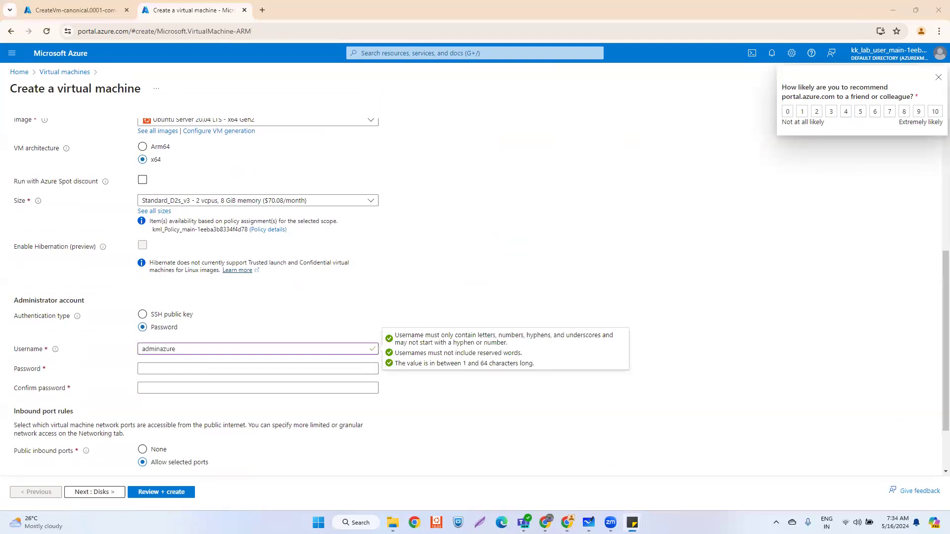
click(163, 371)
key(ctrl+v)
click(159, 388)
key(ctrl+v)
- Keep SSH (22) as the allowed inbound port and continue to Disks
scroll(168, 381, down, 2)
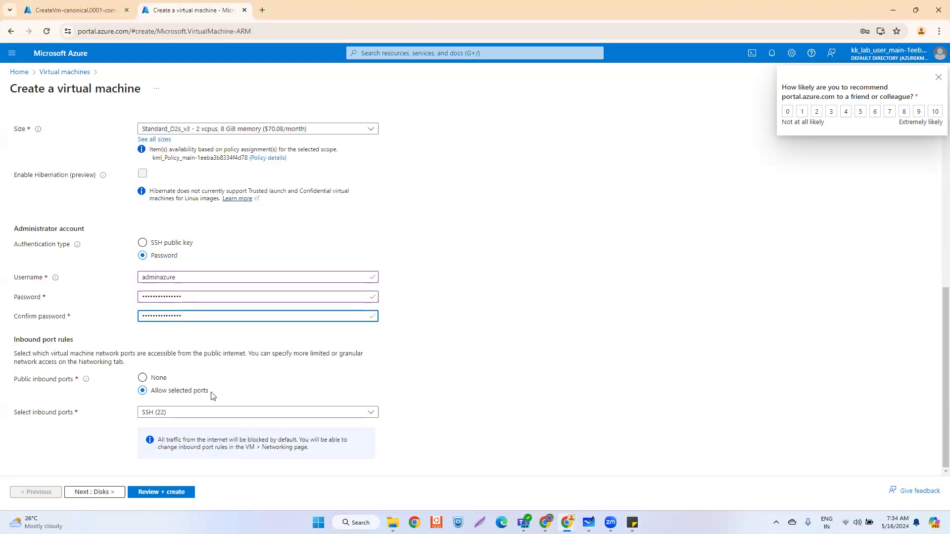
click(191, 414)
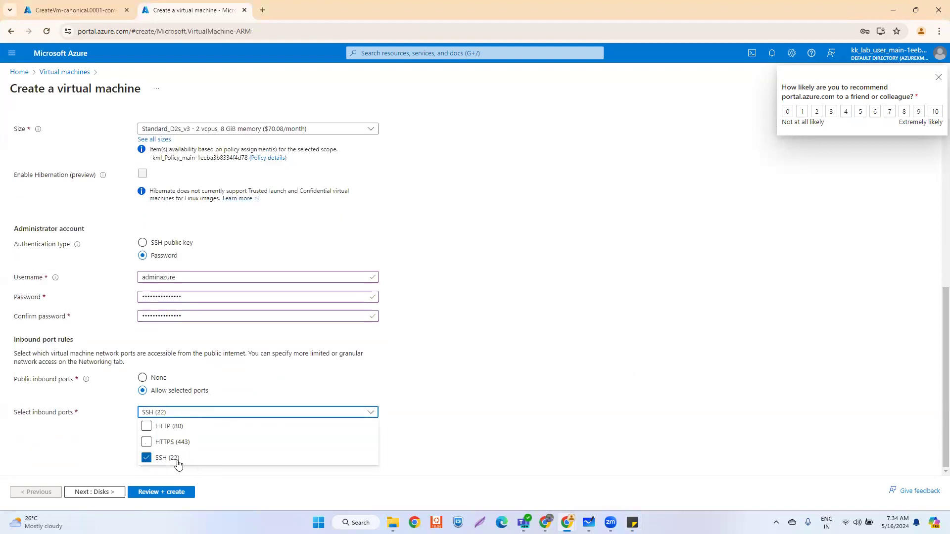
click(478, 357)
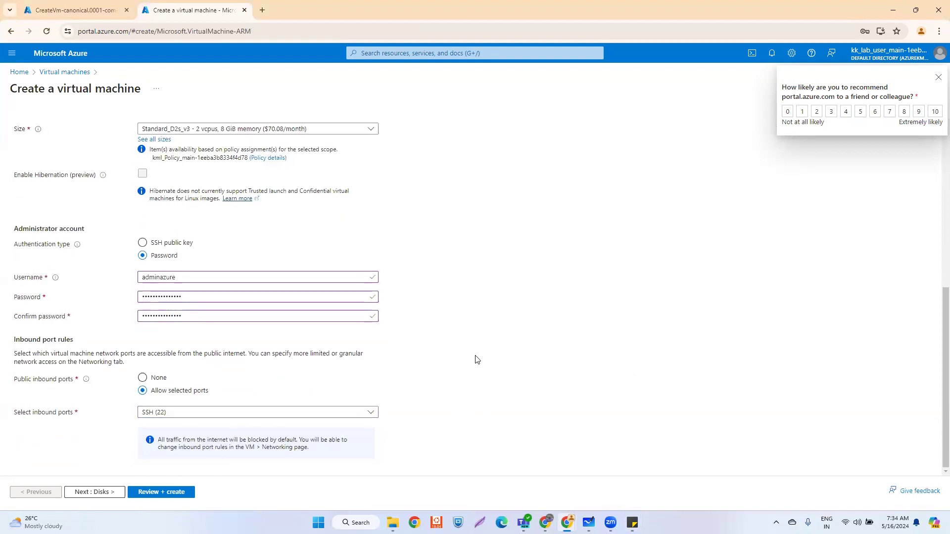
click(94, 492)
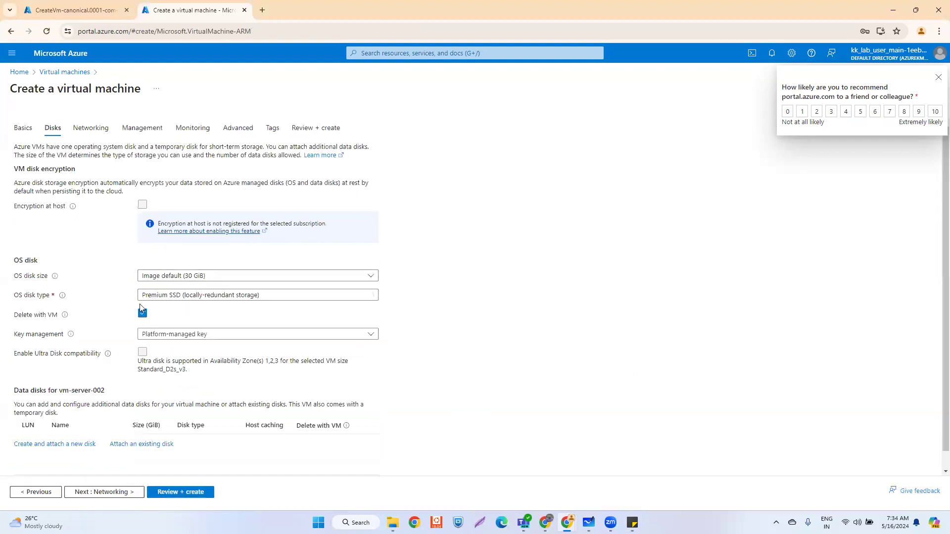
- Set vm-server-002's OS disk to Standard HDD and place it on server-subnet
click(178, 293)
click(169, 388)
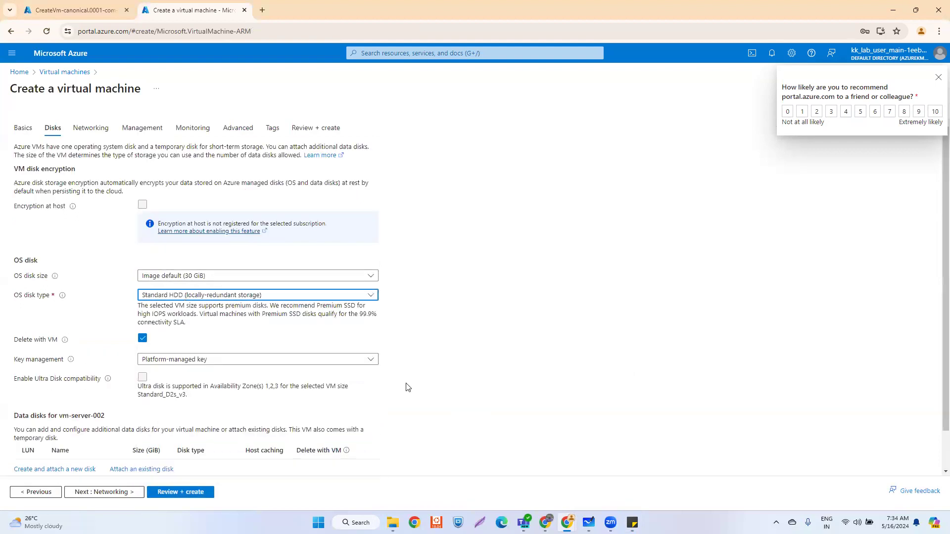
click(106, 492)
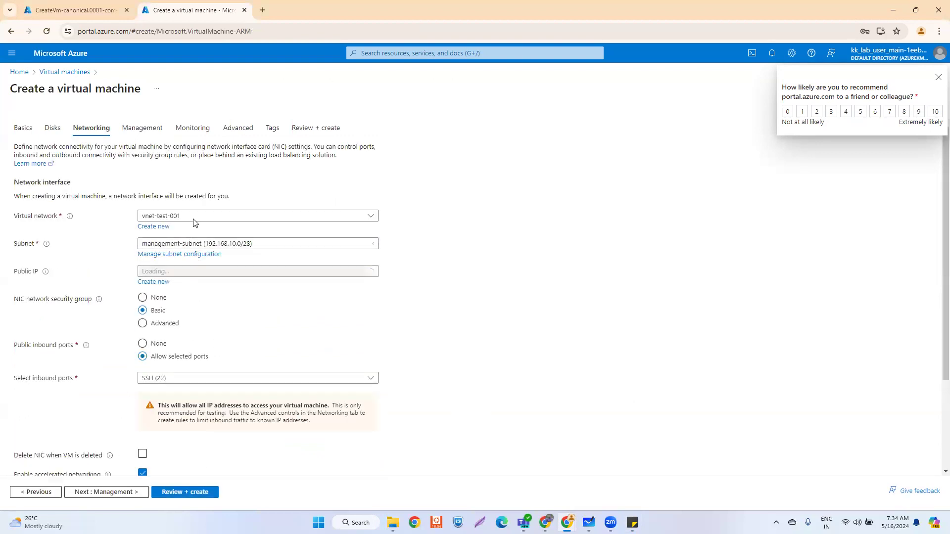
click(187, 243)
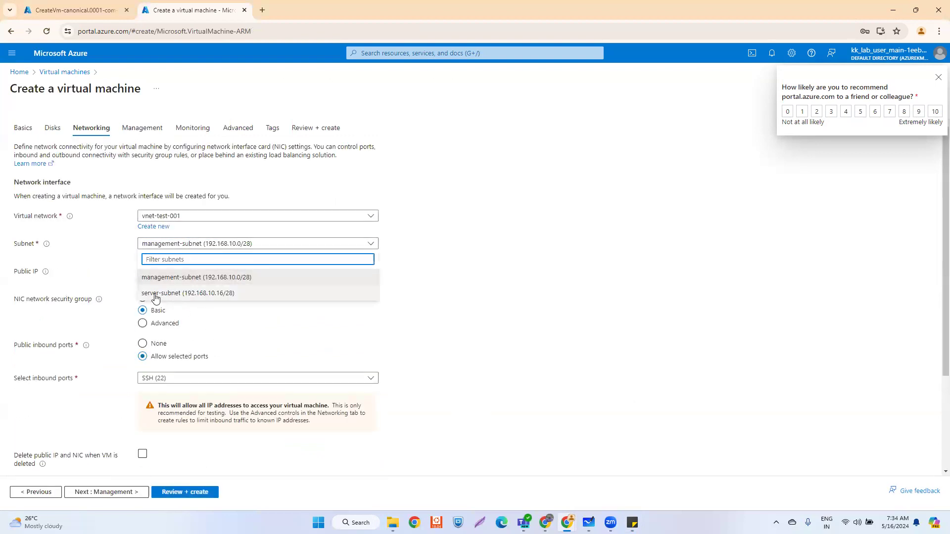
click(253, 314)
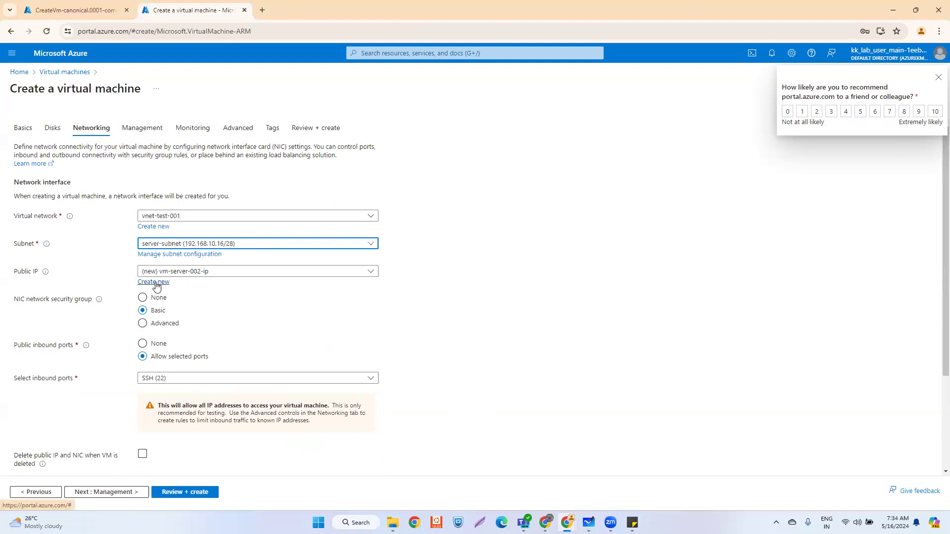
- Create a new public IP named pubip-server-002, then advance to Review + create
click(938, 78)
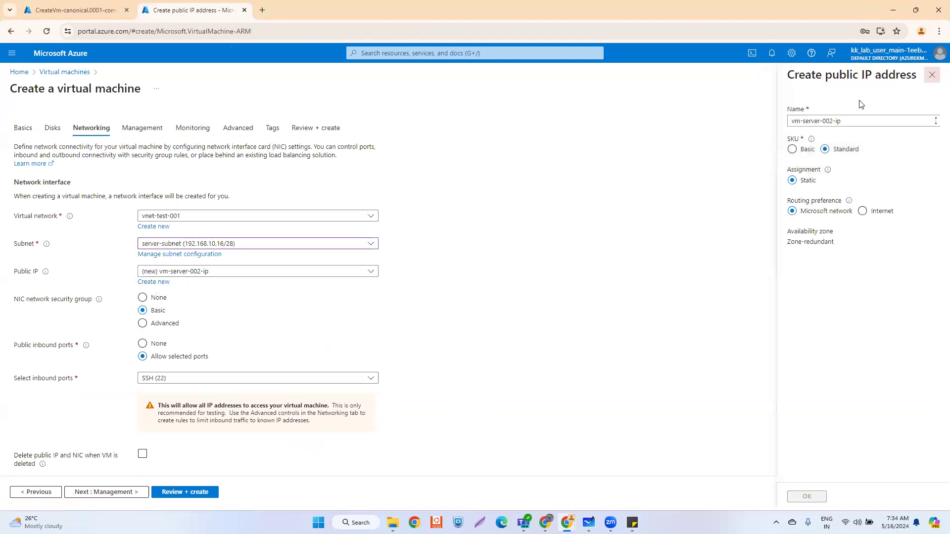
triple_click(843, 120)
text(pub)
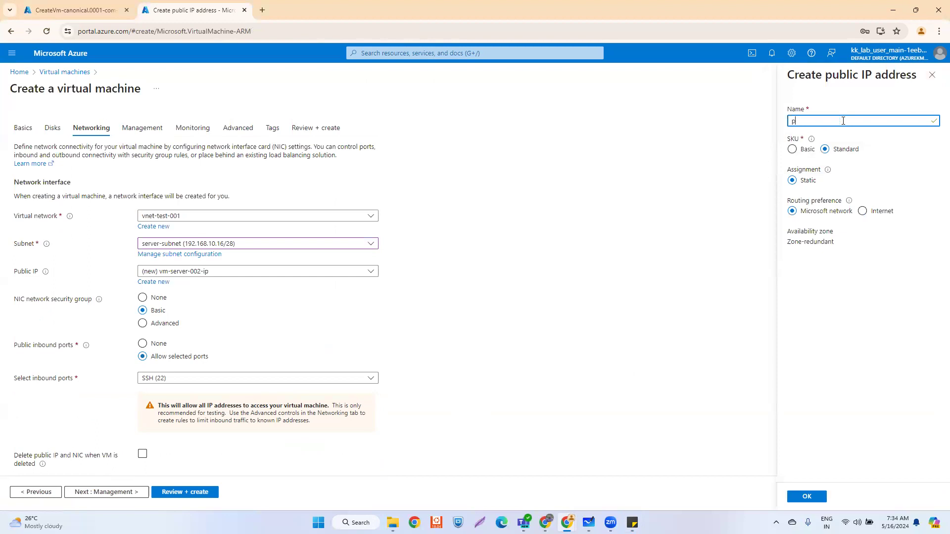
text(ip-server-002)
click(806, 496)
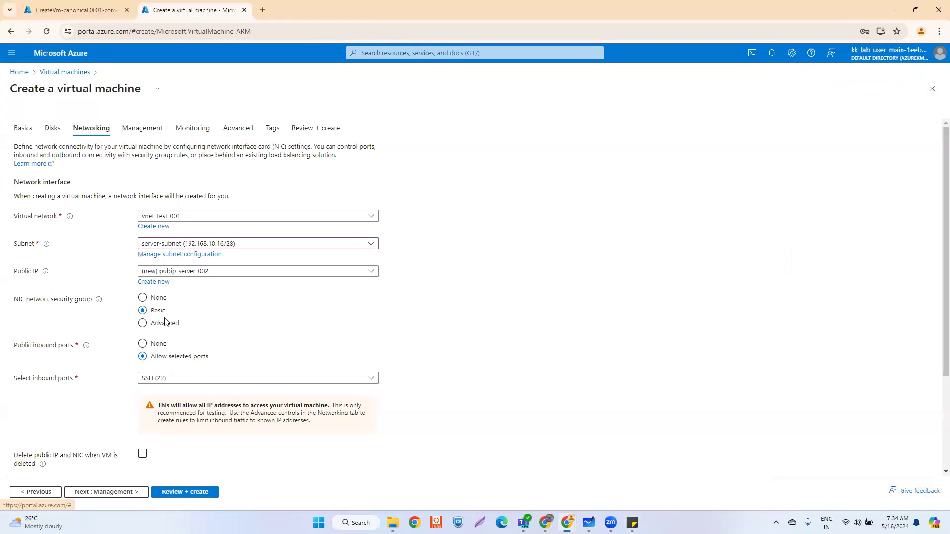
click(130, 493)
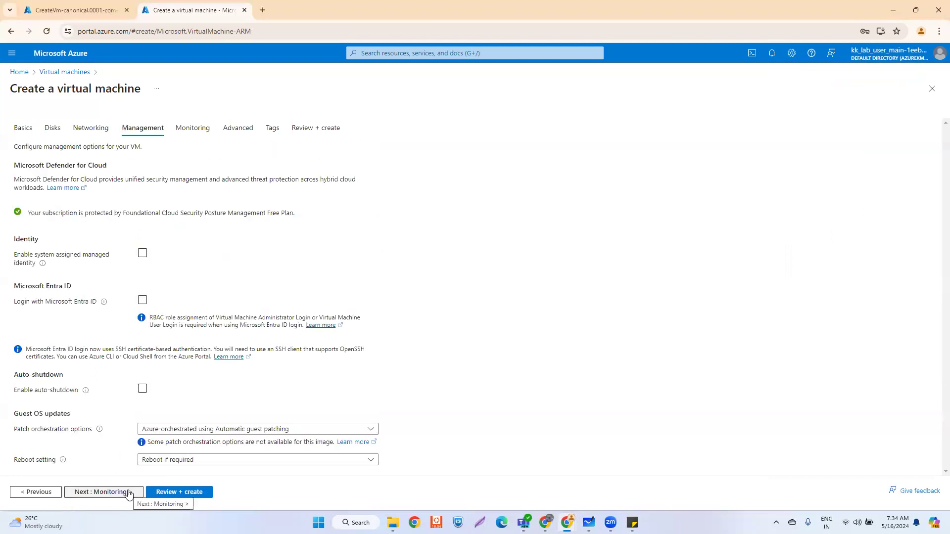
click(196, 492)
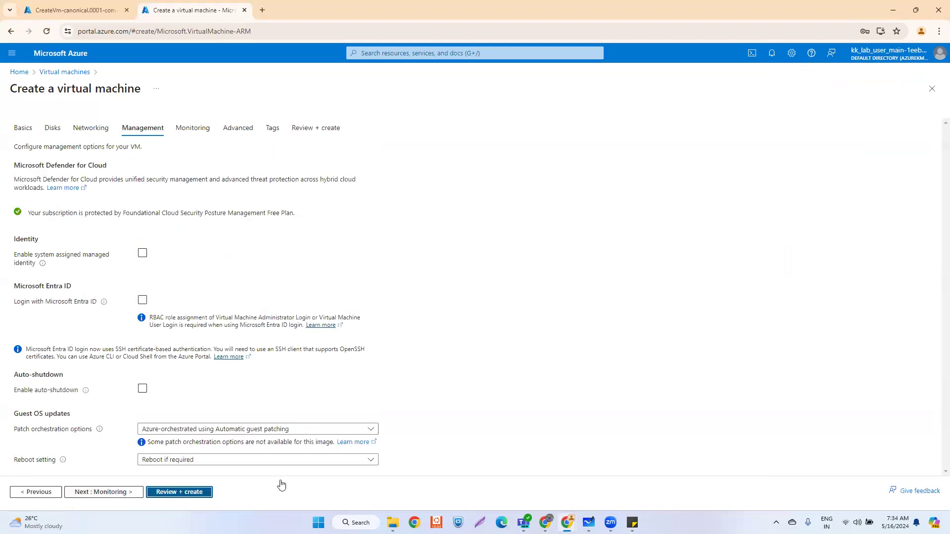
- Check vm-server-001's finished deployment, then return to vm-server-002's review page
click(91, 10)
click(193, 280)
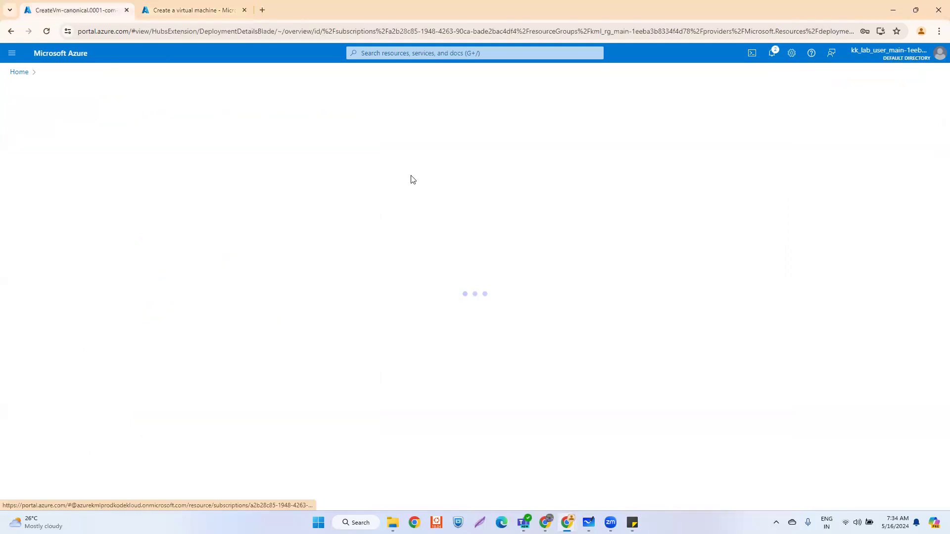
click(194, 10)
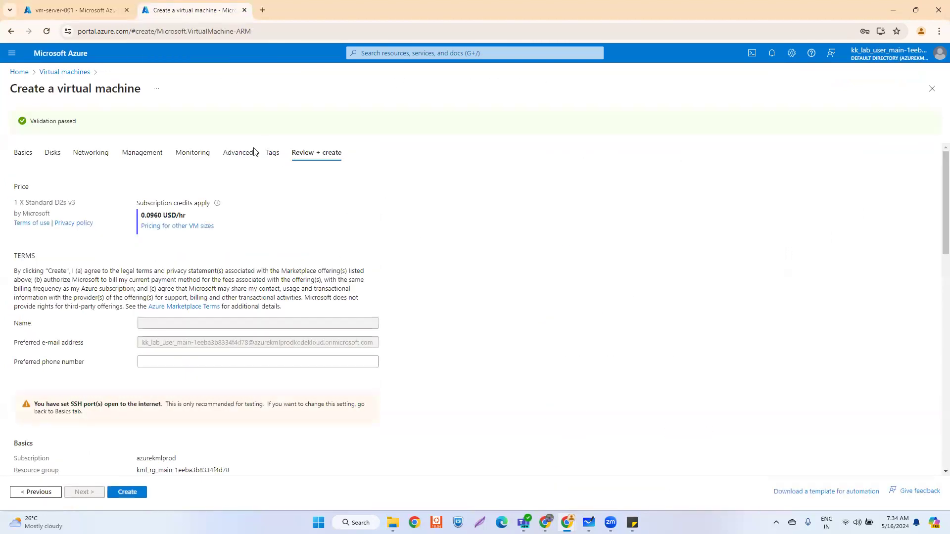
- Verify server-subnet and pubip-server-002 in the summary, submit the VM, and return to vm-server-001
scroll(292, 366, down, 3)
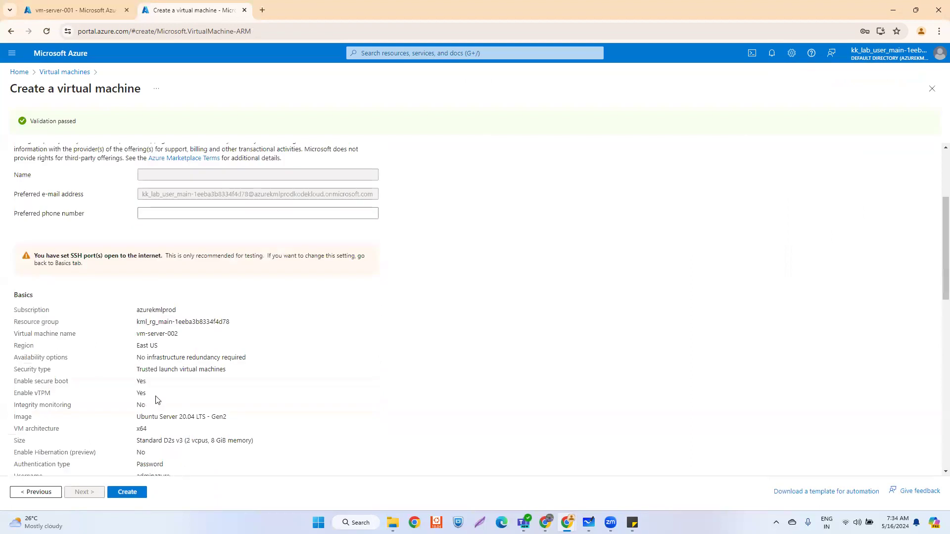
scroll(143, 329, down, 2)
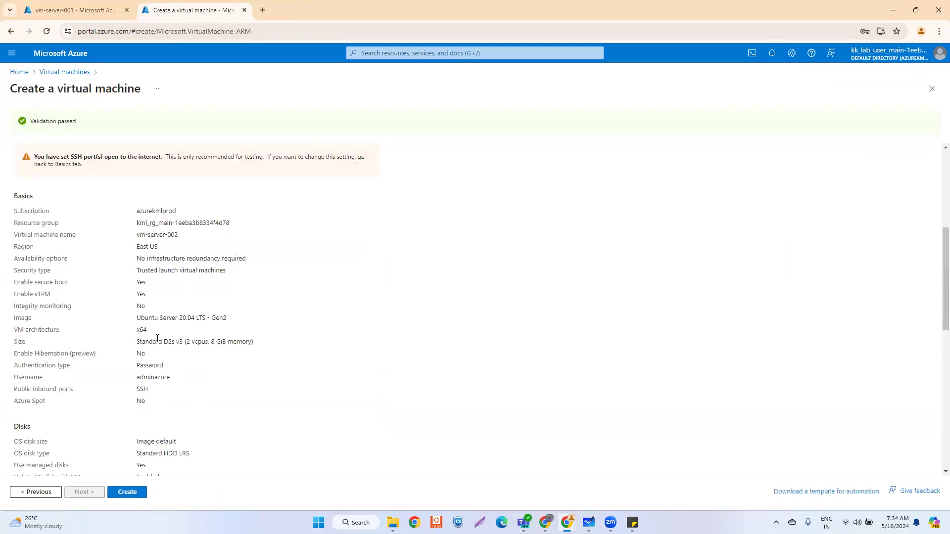
scroll(160, 353, down, 3)
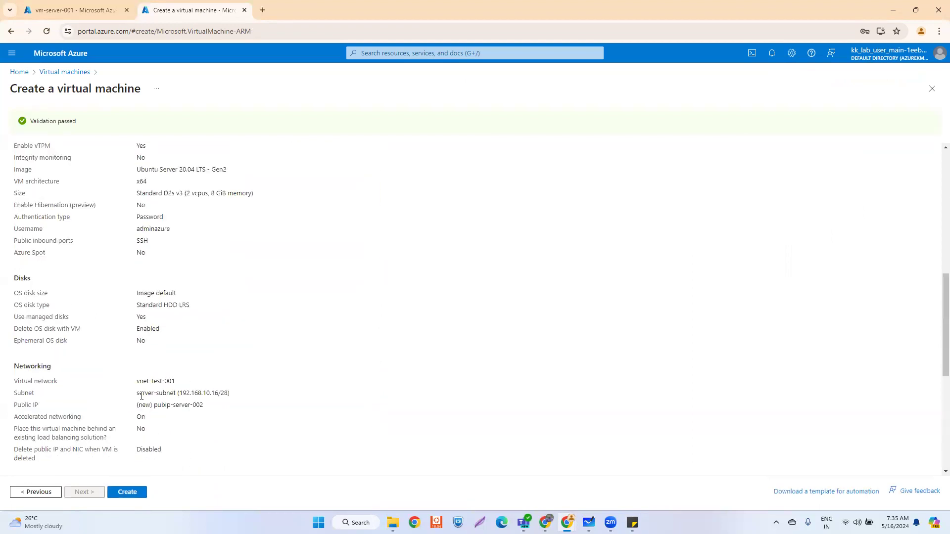
drag(137, 394, 210, 393)
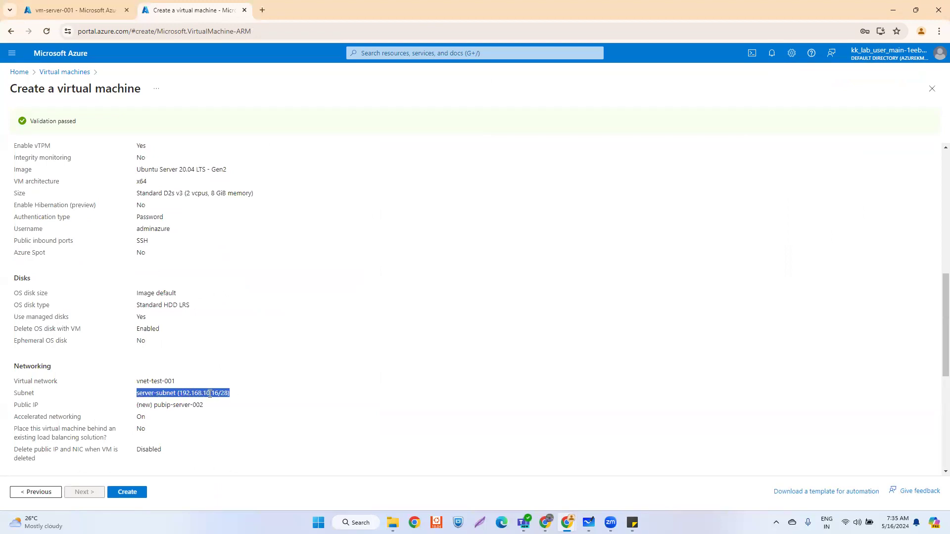
scroll(199, 362, down, 2)
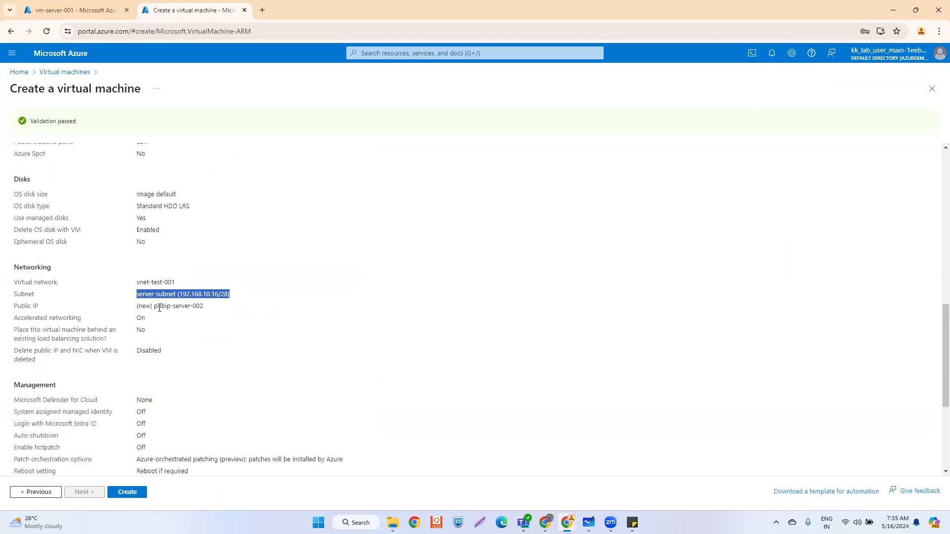
drag(154, 305, 203, 309)
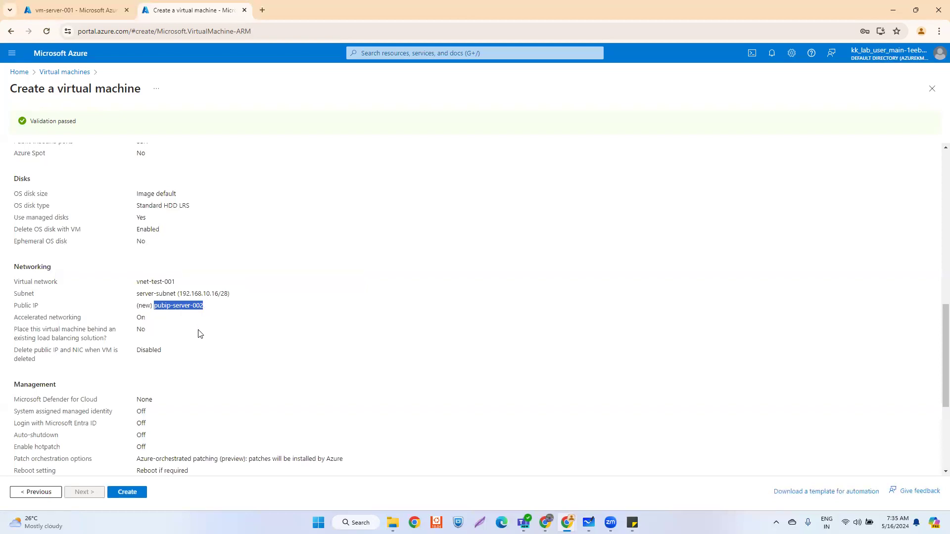
scroll(199, 330, down, 4)
click(127, 493)
click(74, 10)
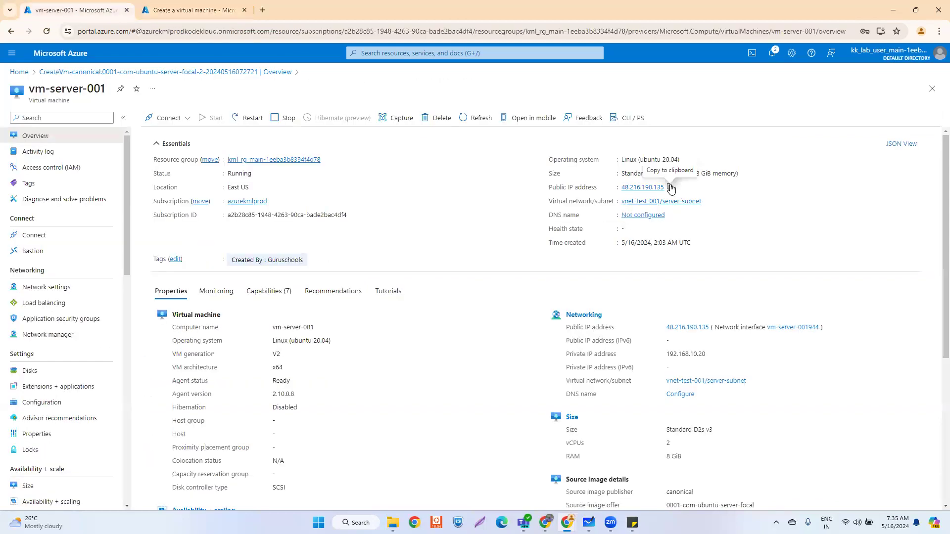
- Copy vm-server-001's public IP address 48.216.190.135 from its overview
click(671, 188)
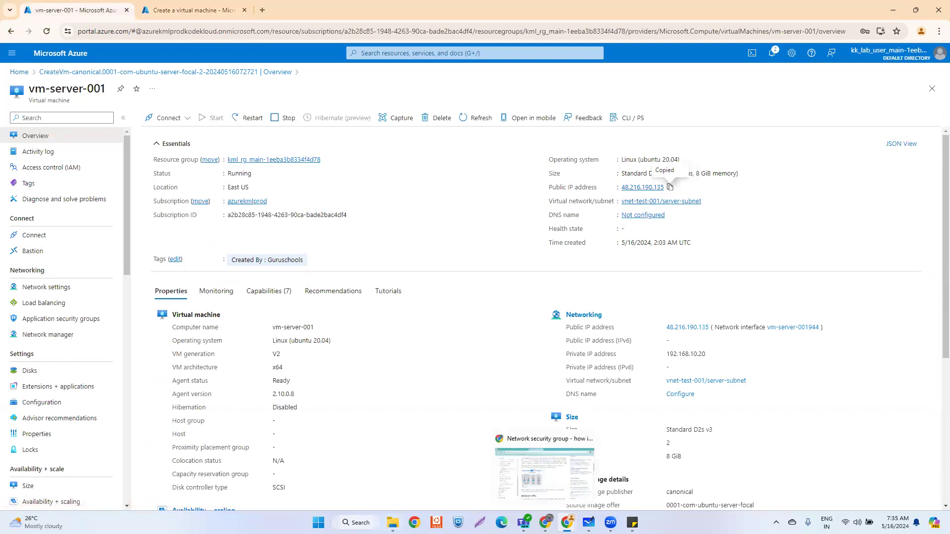
click(355, 522)
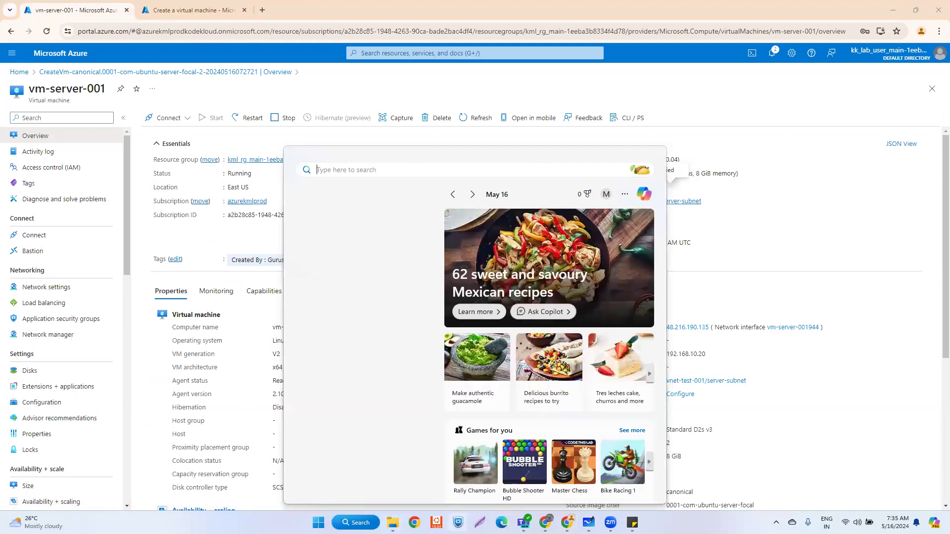
key(Escape)
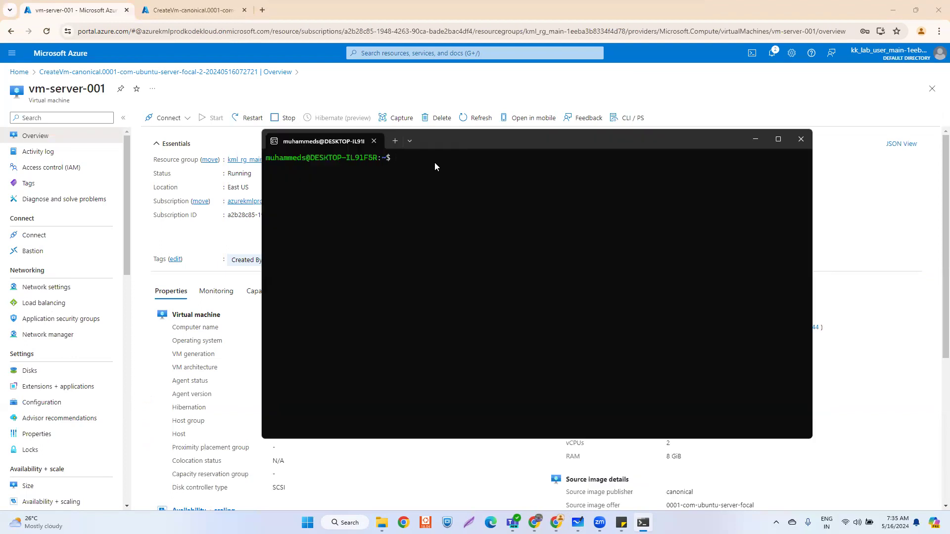
- Draft an ssh command to the admin user at the pasted IP, then close that terminal
text(ssh adminazure@)
key(ctrl+v)
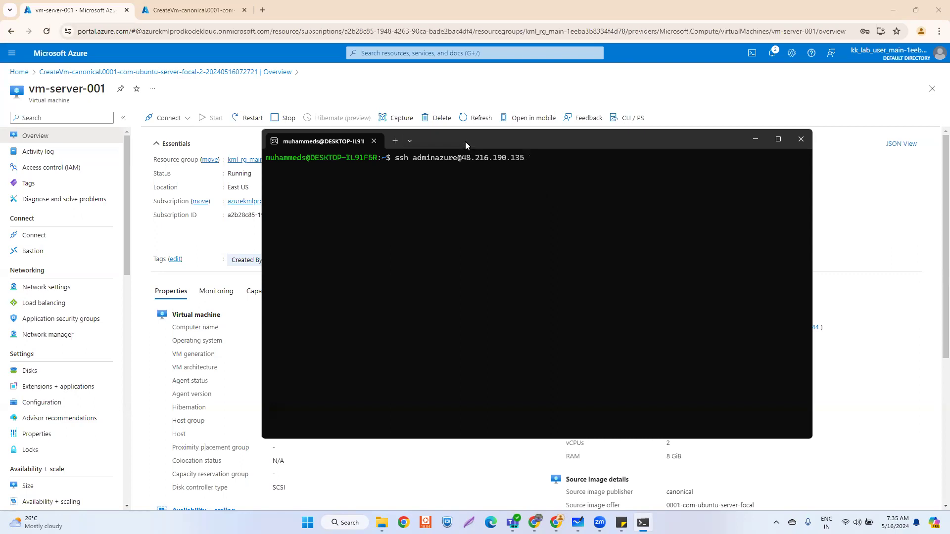
drag(465, 141, 469, 232)
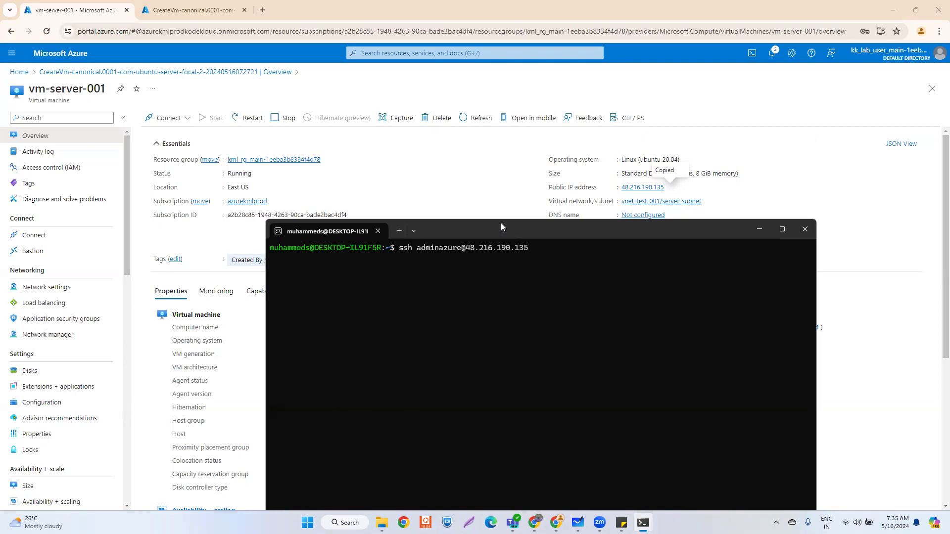
drag(500, 222, 480, 144)
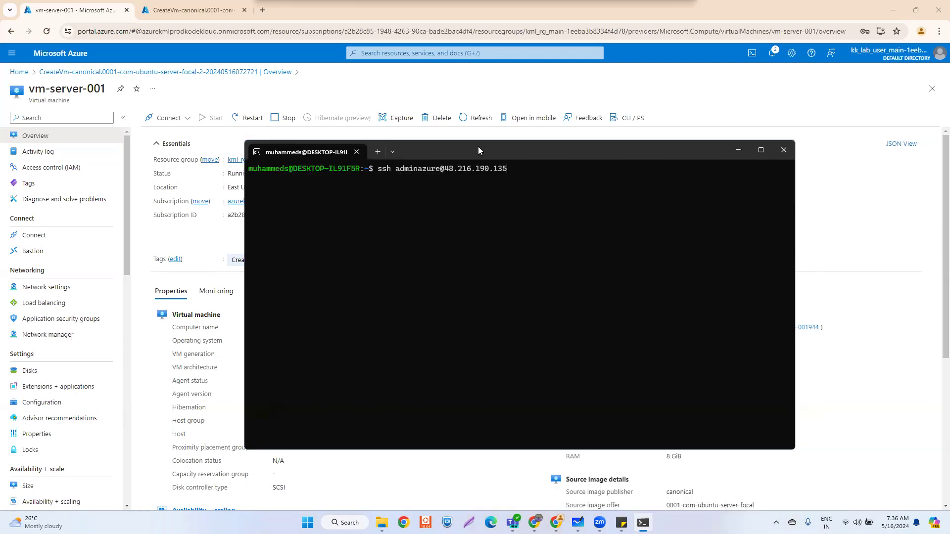
click(783, 149)
click(671, 187)
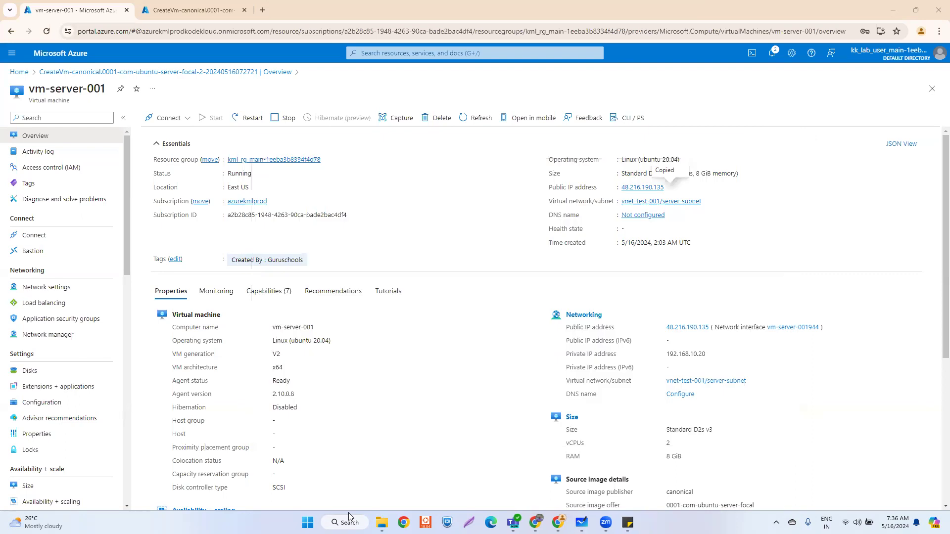
- Relaunch a terminal by searching 'cmd' and position it over the portal
key(super+s)
text(cmd)
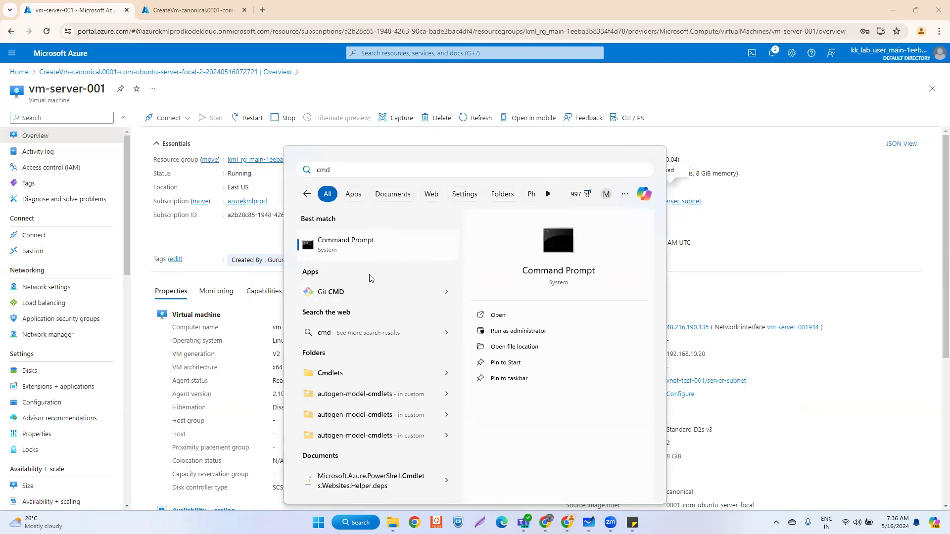
click(436, 522)
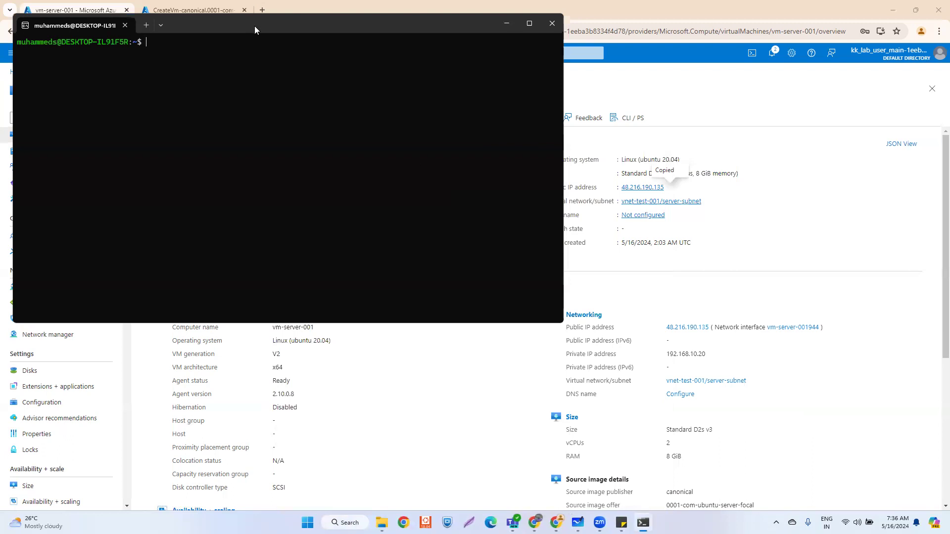
drag(255, 30, 500, 193)
- SSH into vm-server-001 at 48.216.190.135, accept the host key with 'yes', and enter the password
text(ssh )
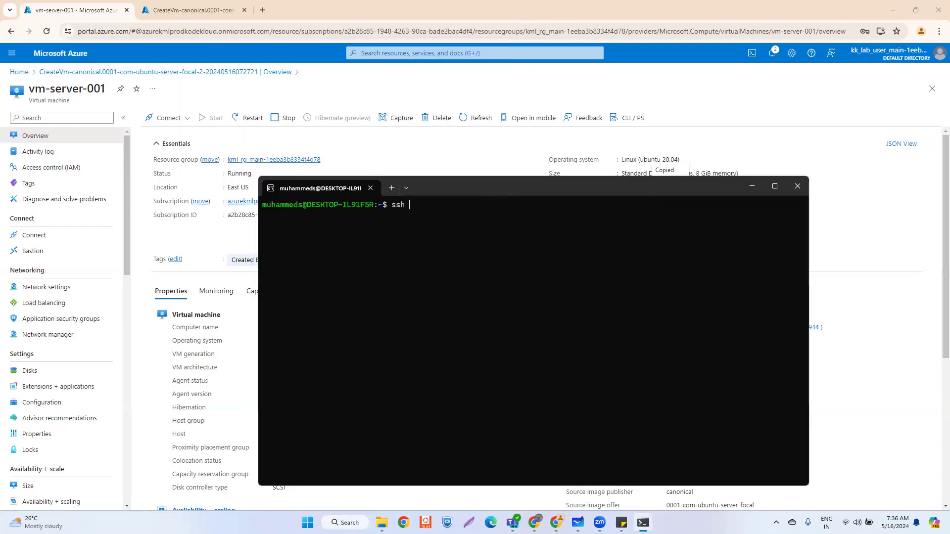
text(adminazure@)
key(ctrl+v)
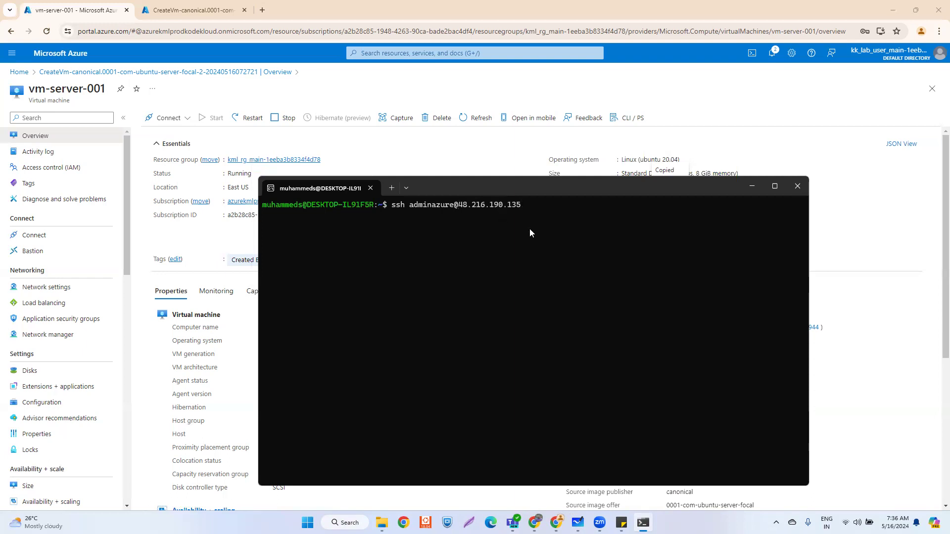
key(Return)
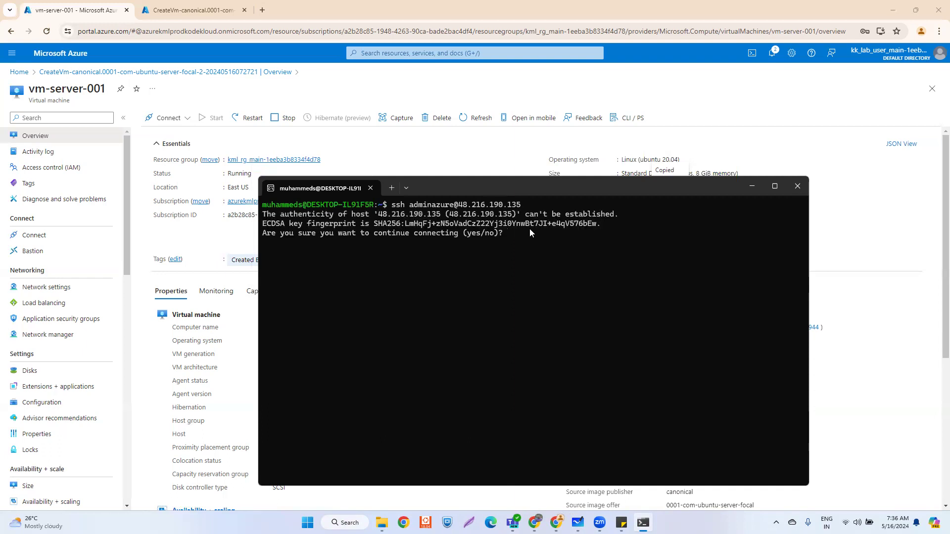
text(yes)
key(Return)
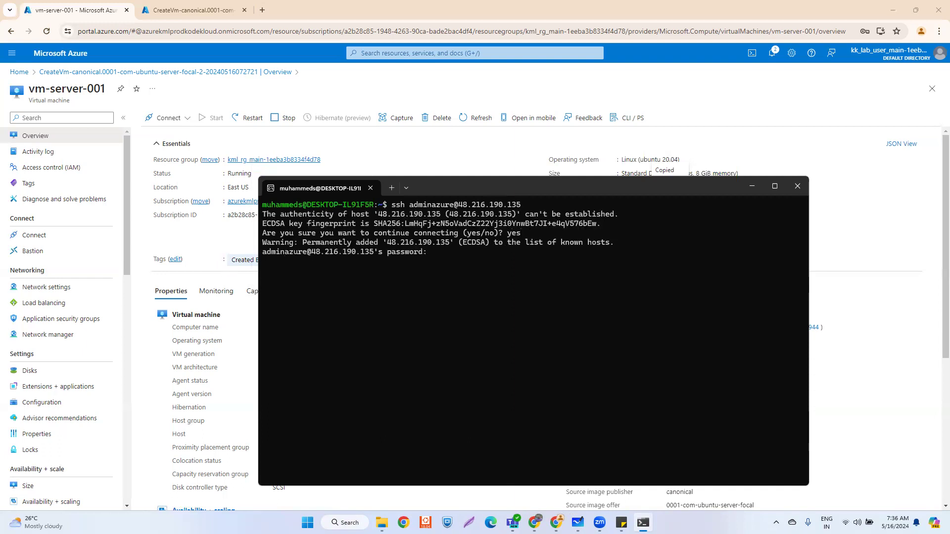
key(alt+Tab)
click(431, 253)
key(ctrl+v)
key(Return)
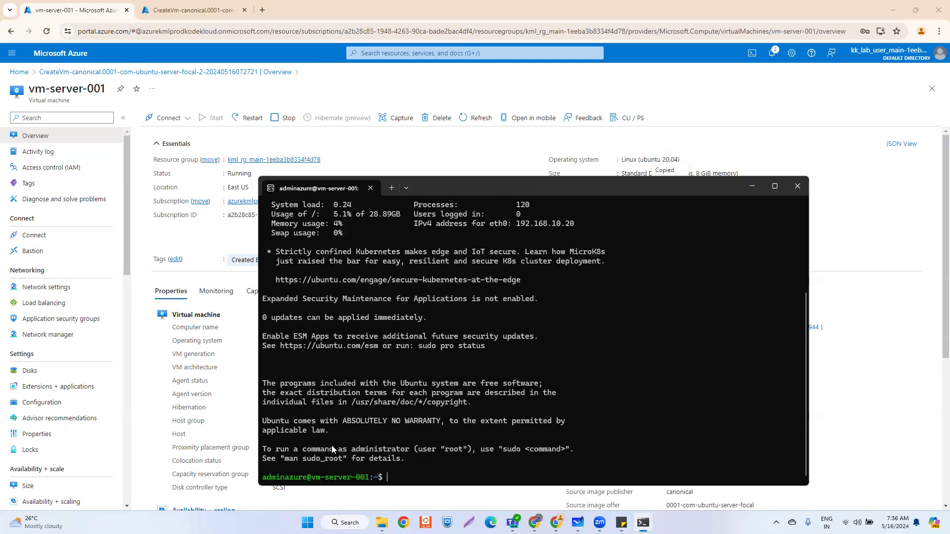
- Confirm the vm-server-001 prompt and maximize the terminal window
drag(311, 478, 379, 478)
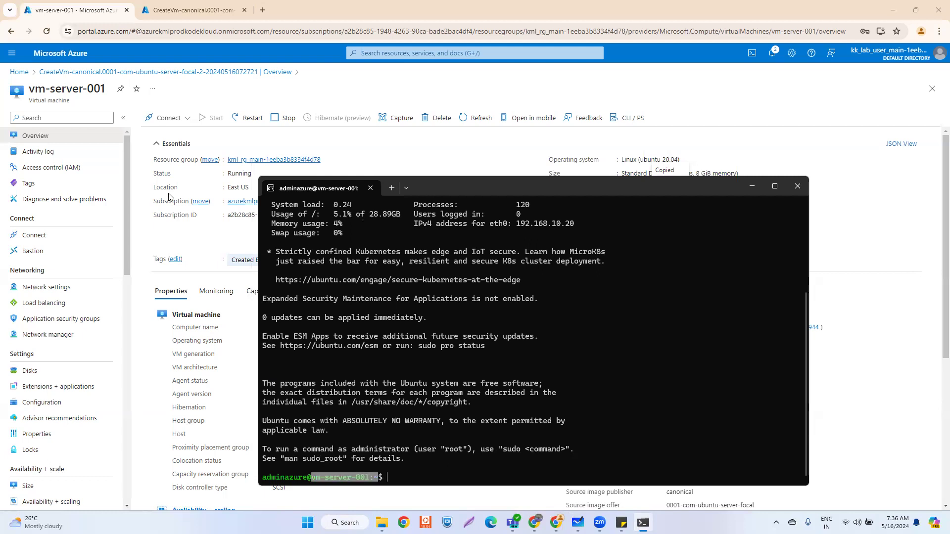
drag(666, 182, 620, 144)
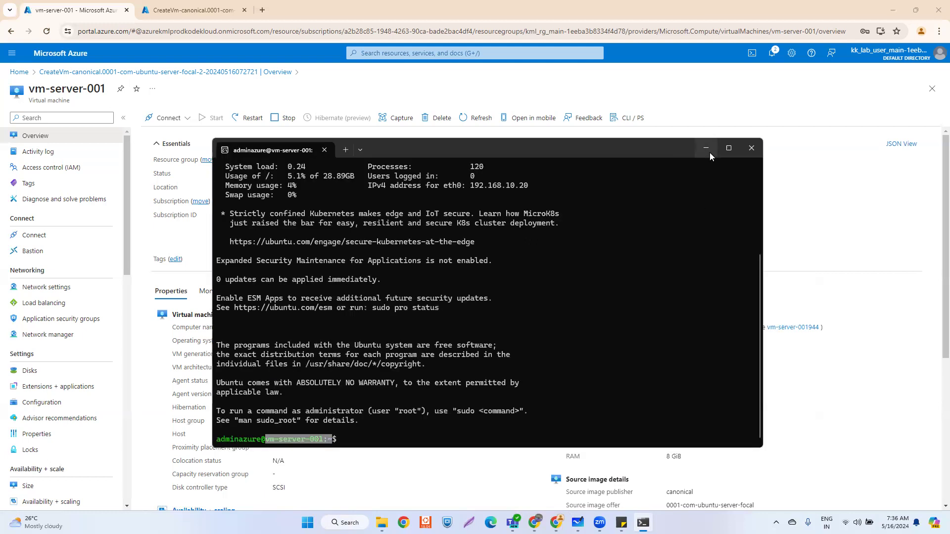
click(728, 148)
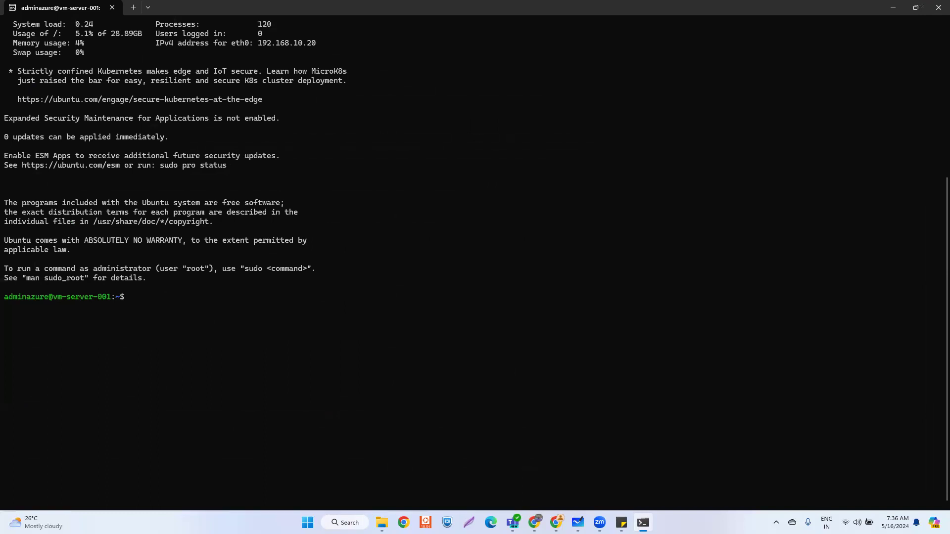
key(alt+Tab)
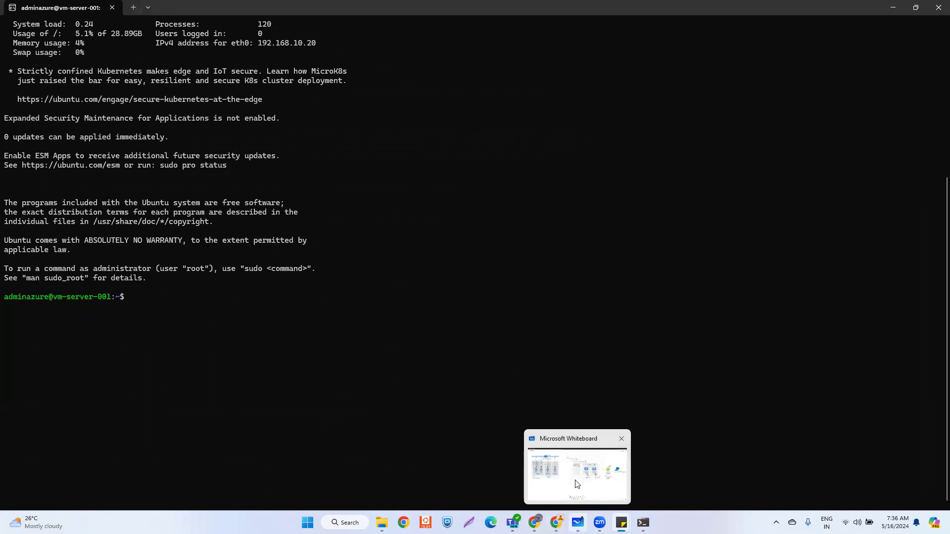
click(577, 522)
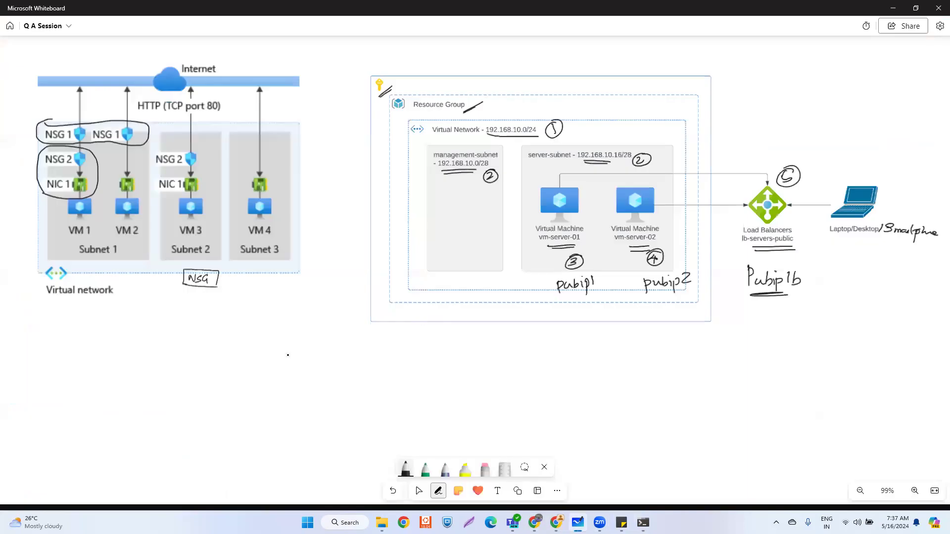
- Handwrite 'nginx' below the NSG box with a double underline, then resume the SSH session
mouse_move(252, 359)
mouse_down()
mouse_move(264, 368)
mouse_move(305, 363)
mouse_up()
drag(247, 391, 290, 382)
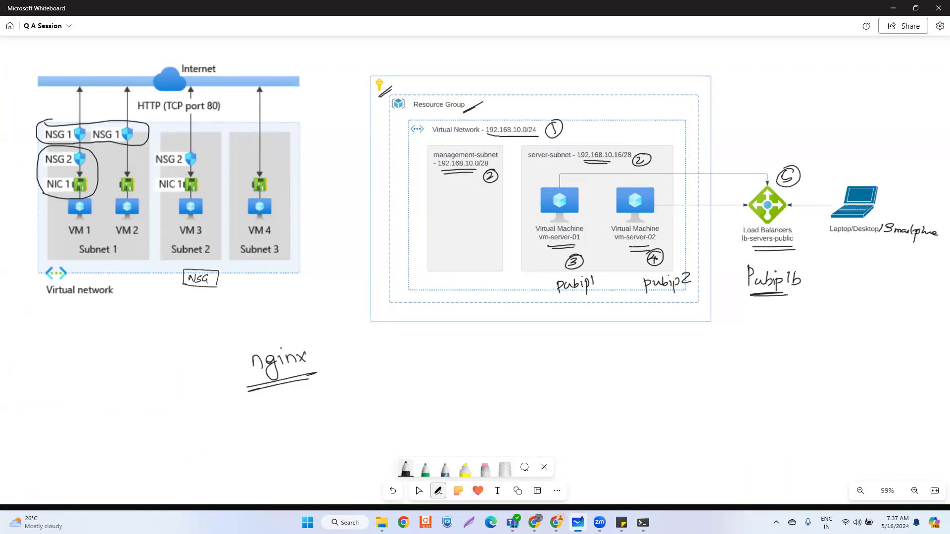
key(alt+Tab)
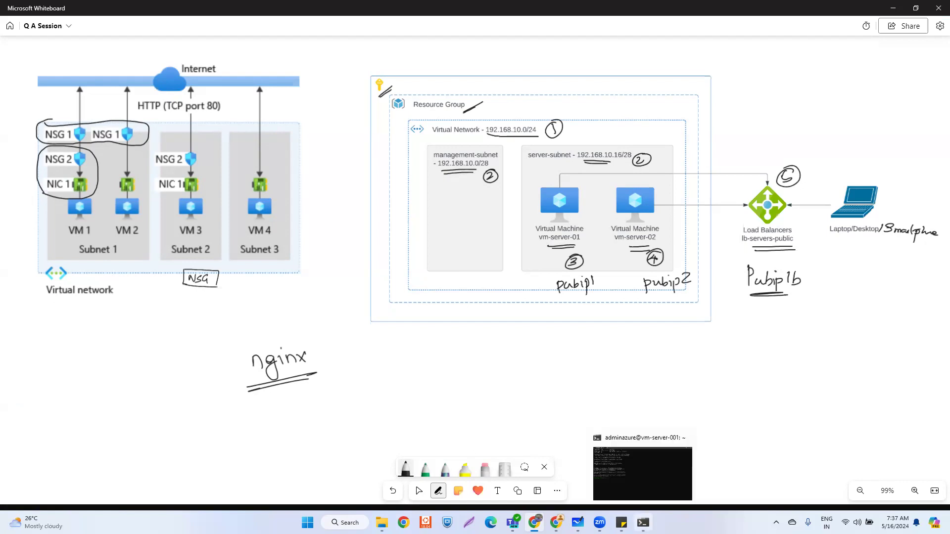
click(643, 522)
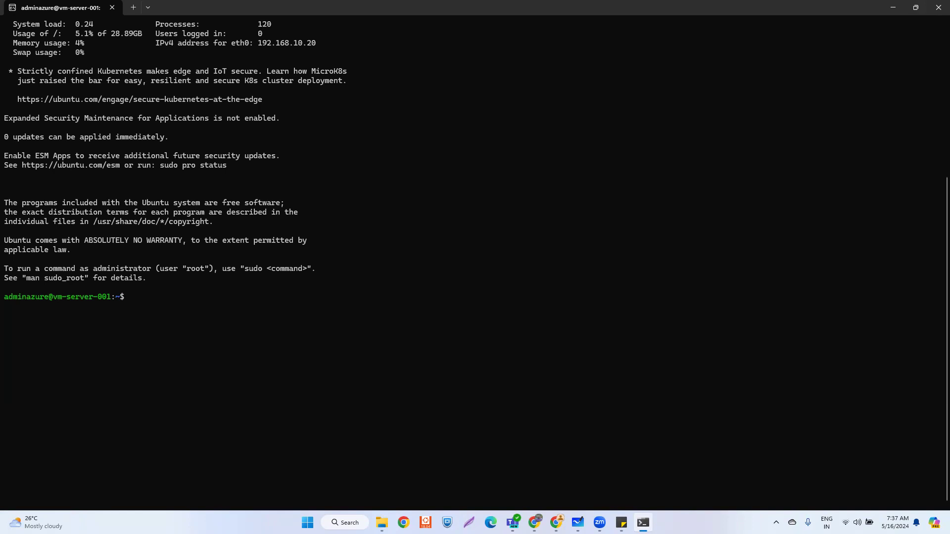
- Run sudo apt update, then sudo apt install nginx up to the 17-package confirmation
key(alt+Tab)
key(alt+Tab)
text(sudo apt update)
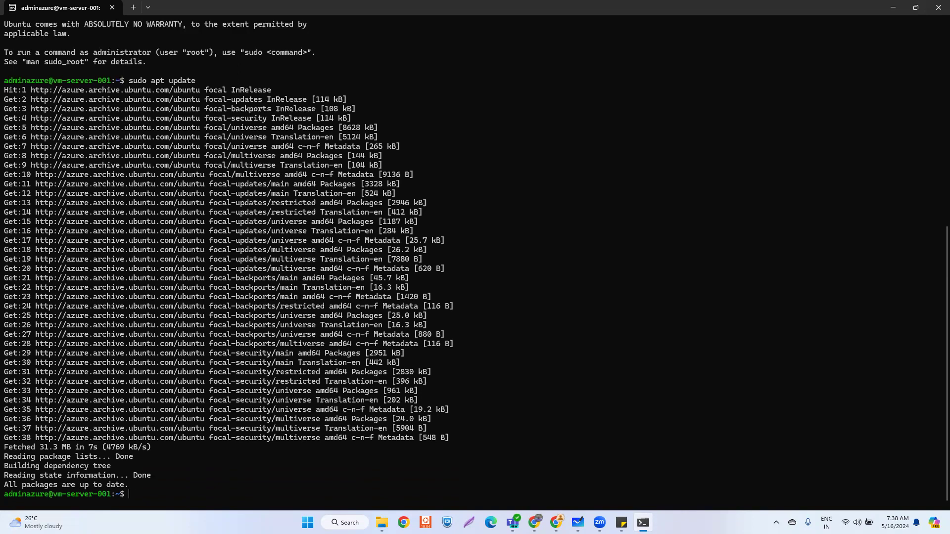
key(alt+Tab)
key(ctrl+v)
key(Return)
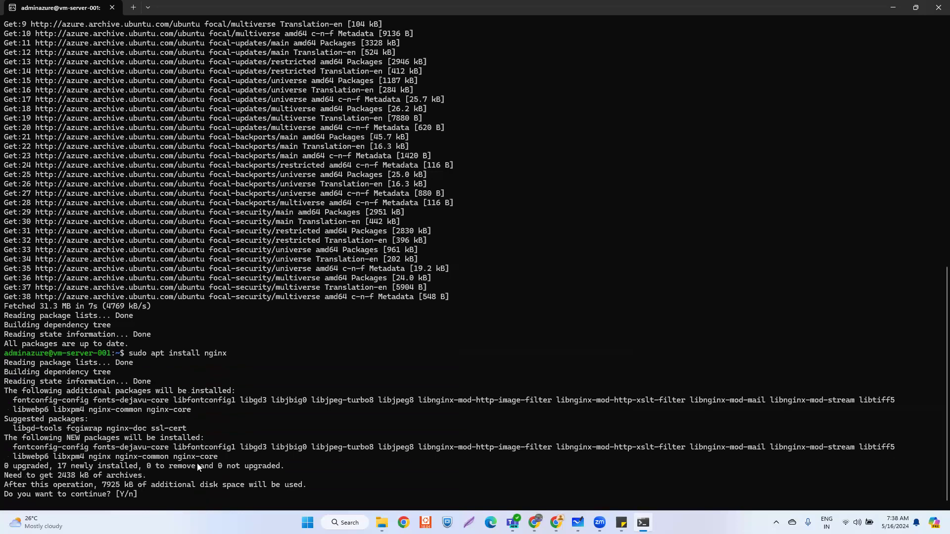
- Answer Y to finish installing nginx on vm-server-001, then return to its Azure overview
text(Y)
key(Return)
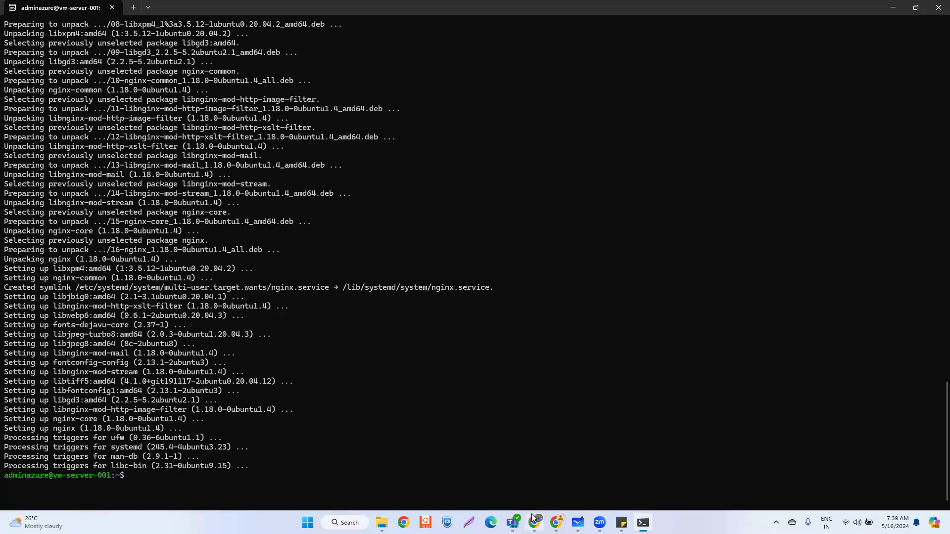
mouse_move(525, 511)
mouse_move(556, 522)
click(590, 480)
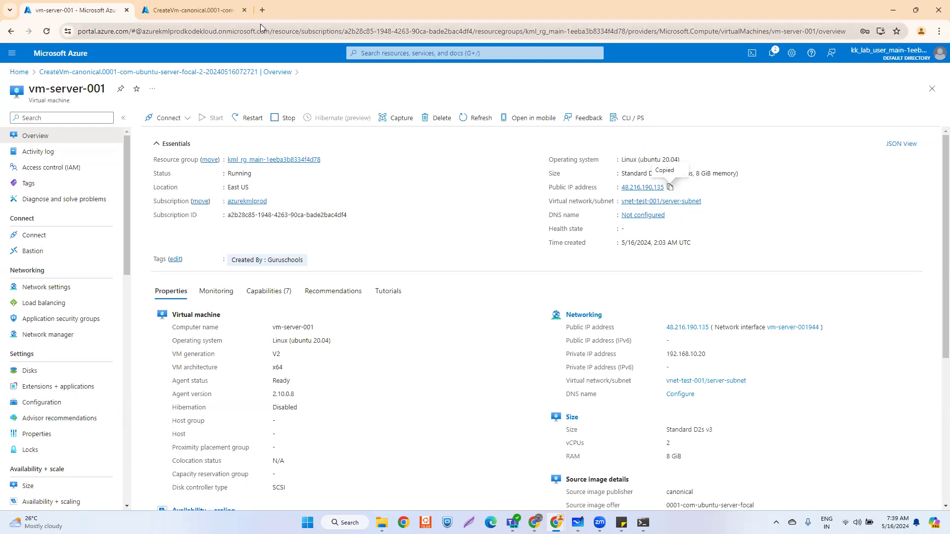
key(ctrl+t)
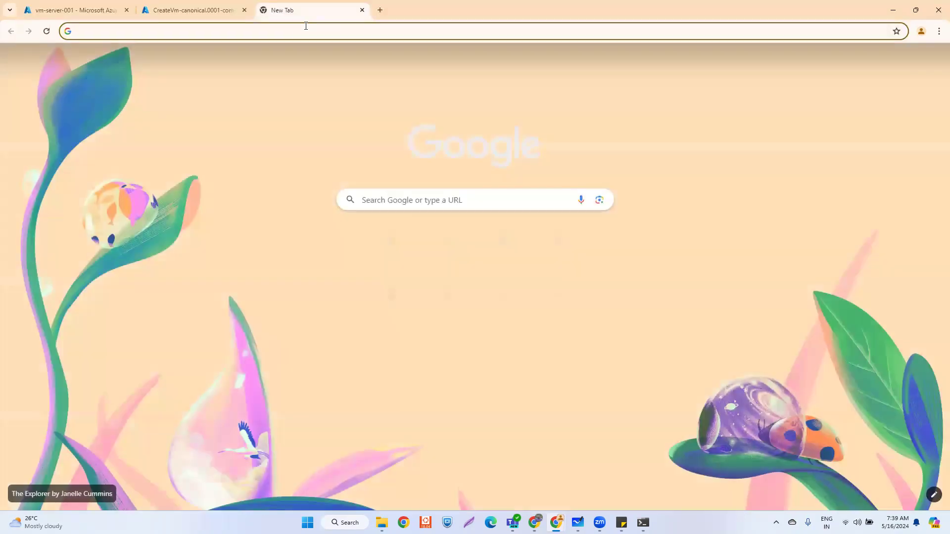
key(ctrl+v)
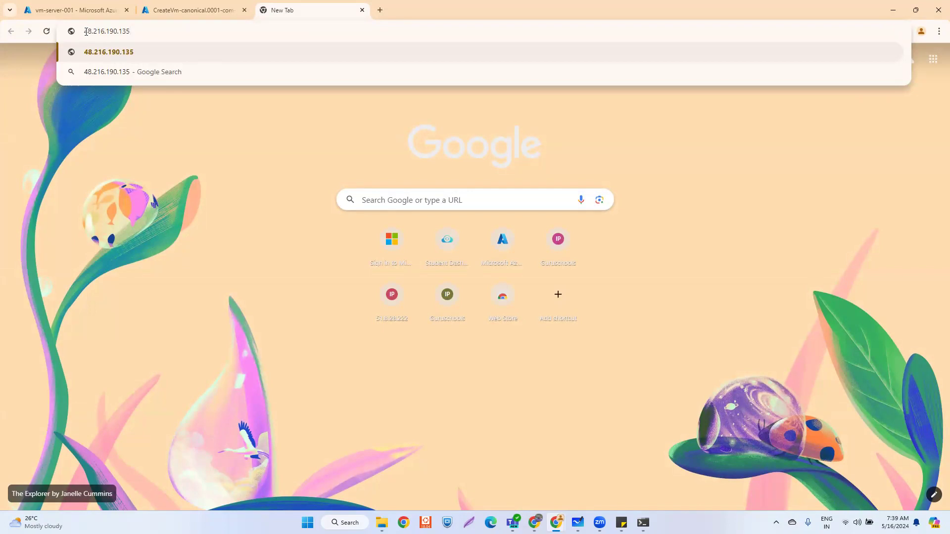
key(Return)
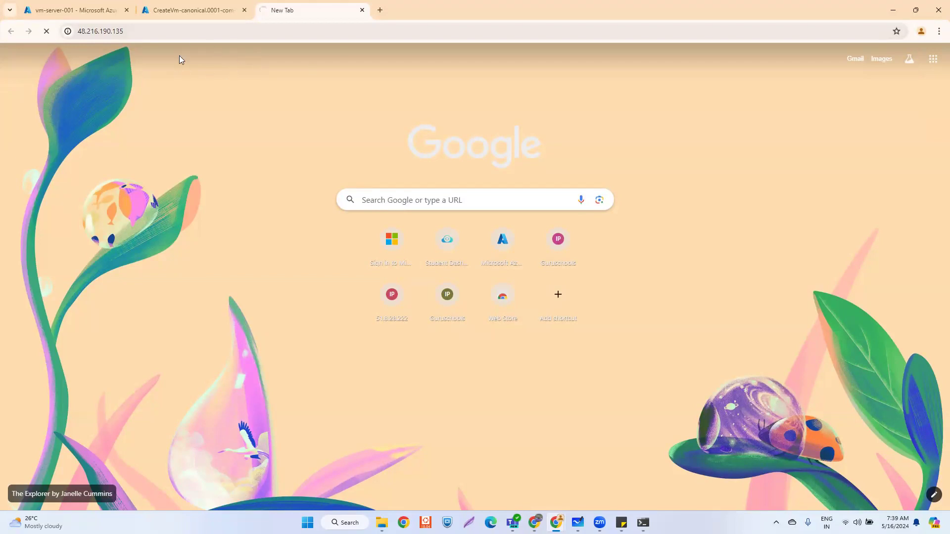
click(180, 11)
- Open the deployed vm-server-002 and copy its public IP address
click(200, 281)
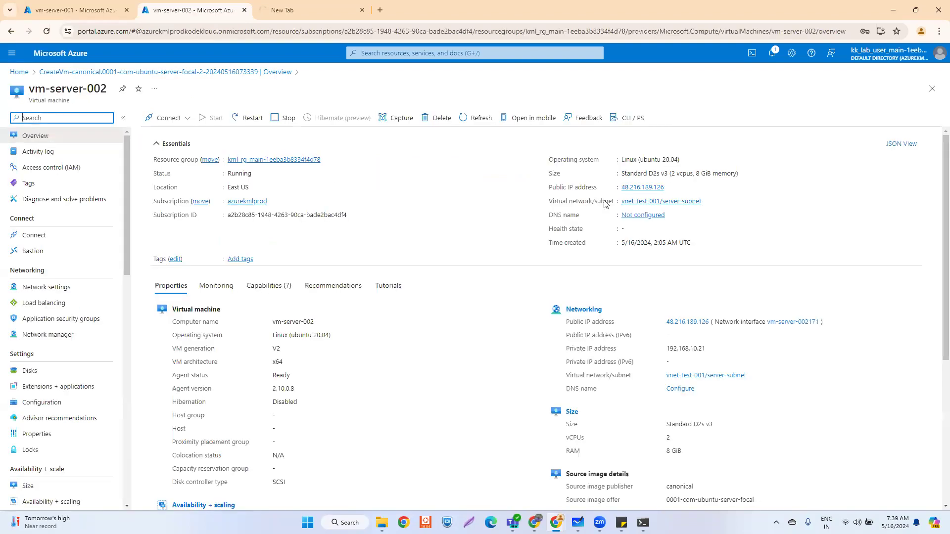
click(669, 188)
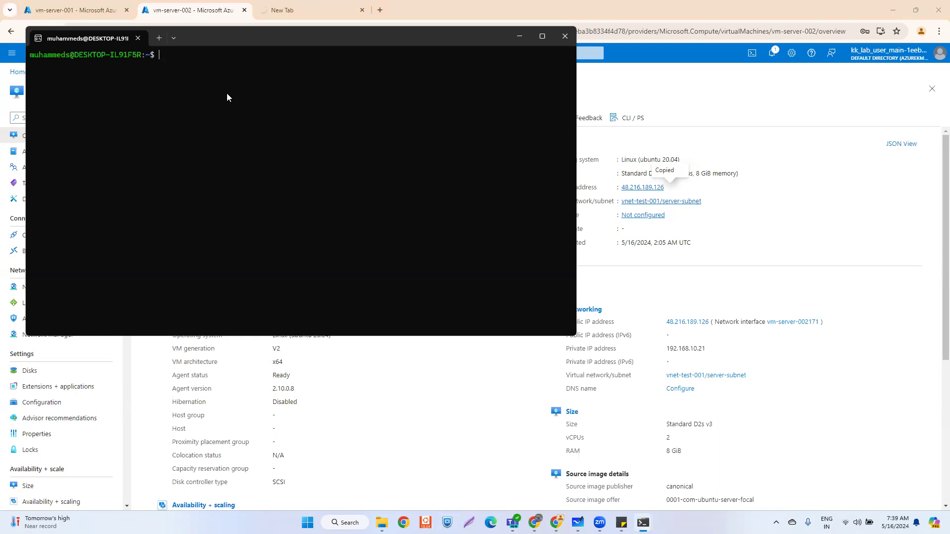
- Connect over SSH to vm-server-002 at 48.216.189.126, trust the host key and log in
text(SSH)
key(BackSpace)
key(BackSpace)
key(BackSpace)
text(ssh adminazure@)
key(ctrl+v)
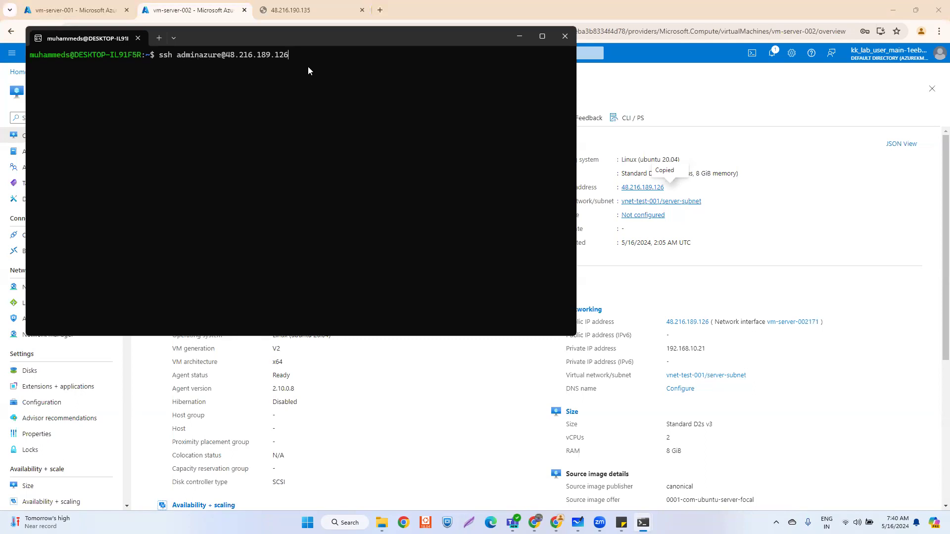
key(Return)
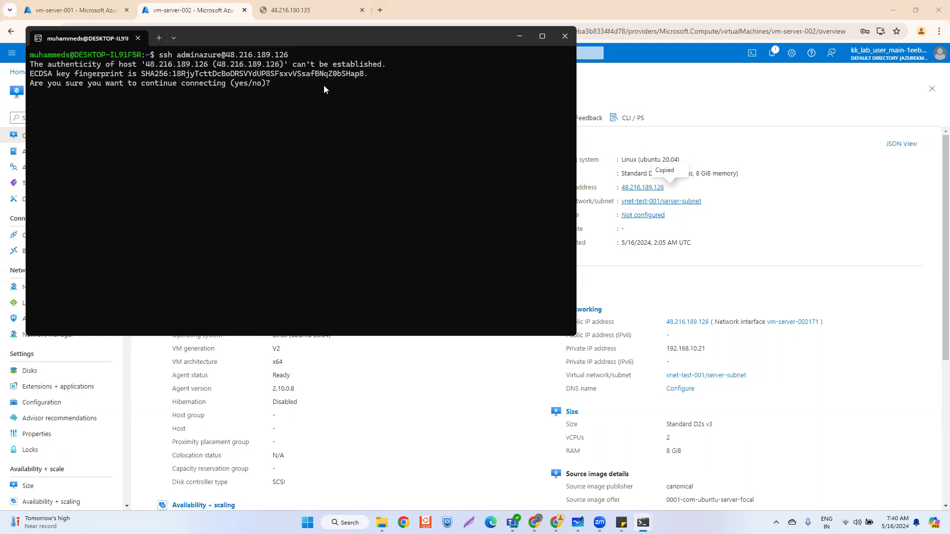
text(yes)
key(Return)
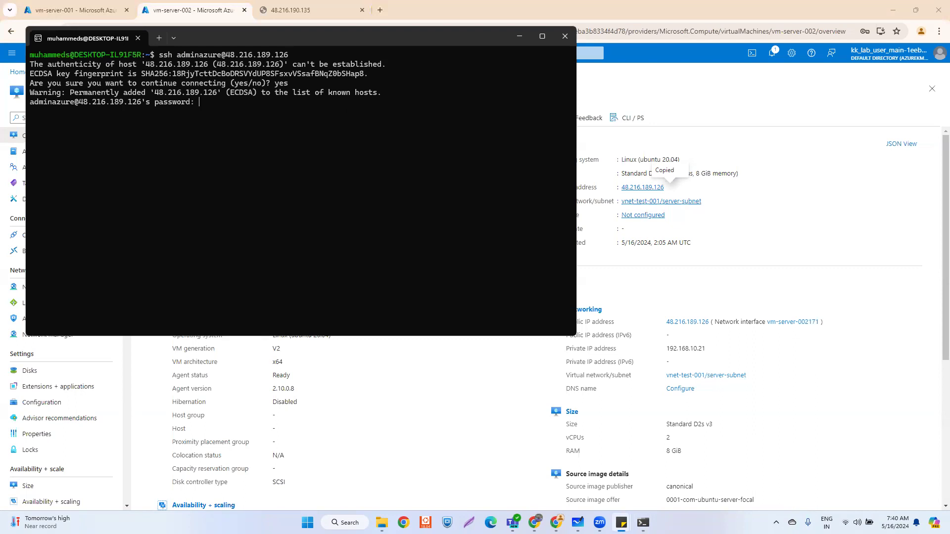
click(214, 103)
key(Return)
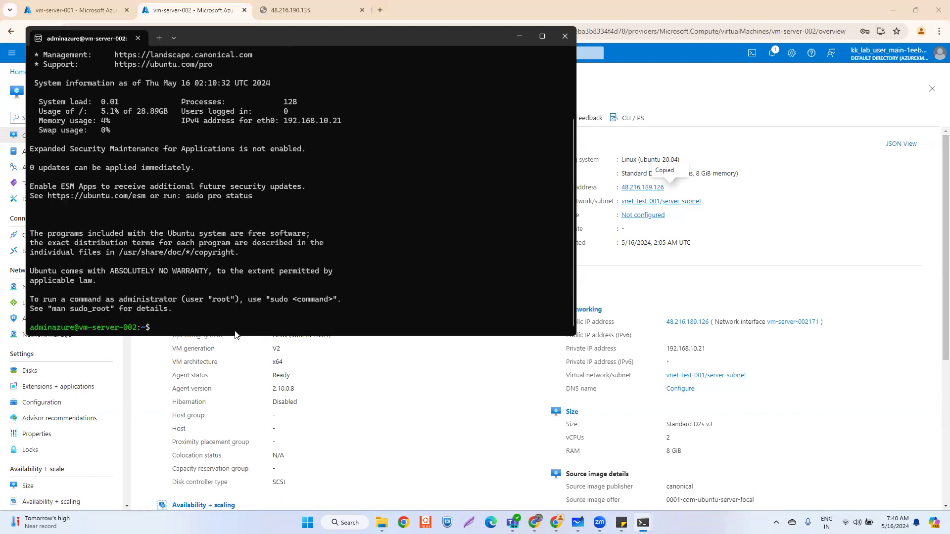
- Refresh vm-server-002's package lists with sudo apt update
key(alt+Tab)
click(171, 330)
key(ctrl+v)
key(Return)
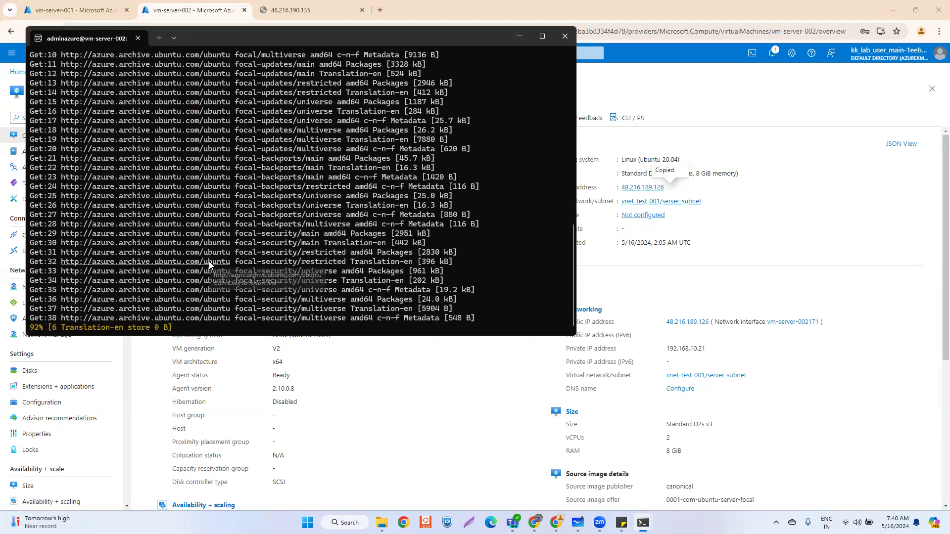
scroll(321, 223, up, 7)
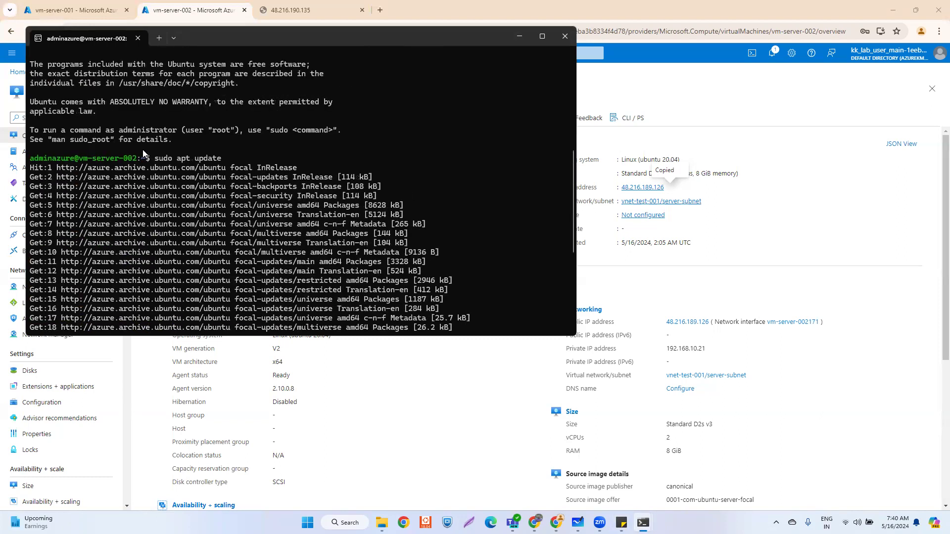
drag(155, 161, 171, 162)
click(166, 162)
drag(155, 161, 171, 162)
click(244, 159)
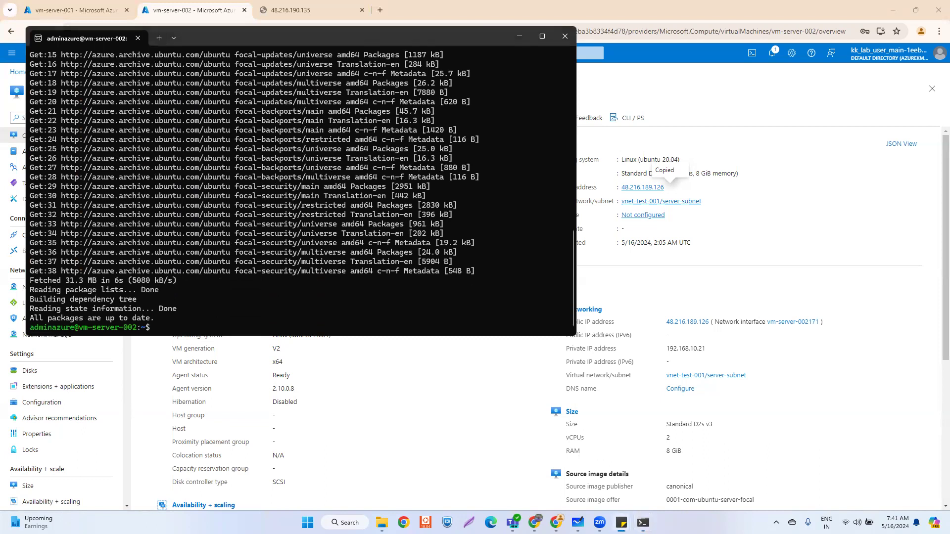
- Install nginx with sudo apt install, confirming with Y
click(197, 327)
key(ctrl+v)
key(Return)
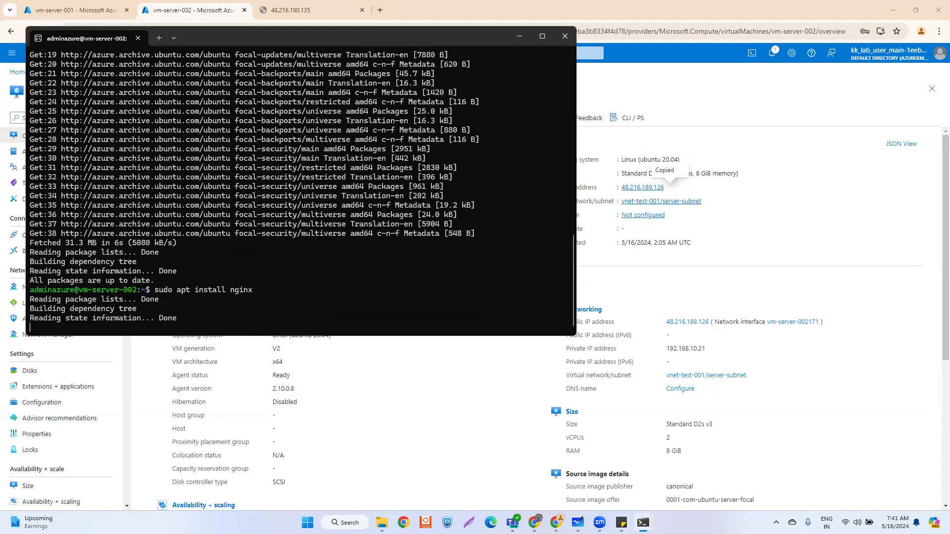
text(Y)
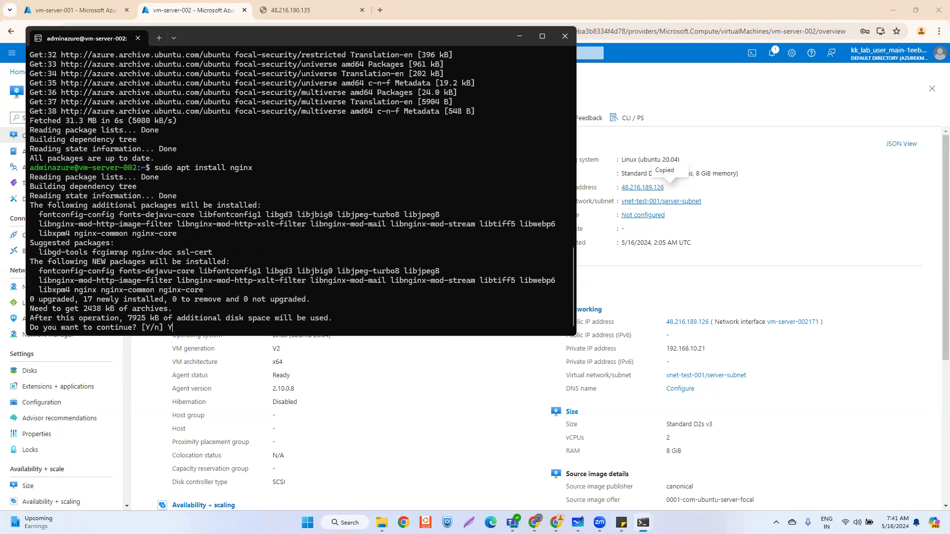
key(Return)
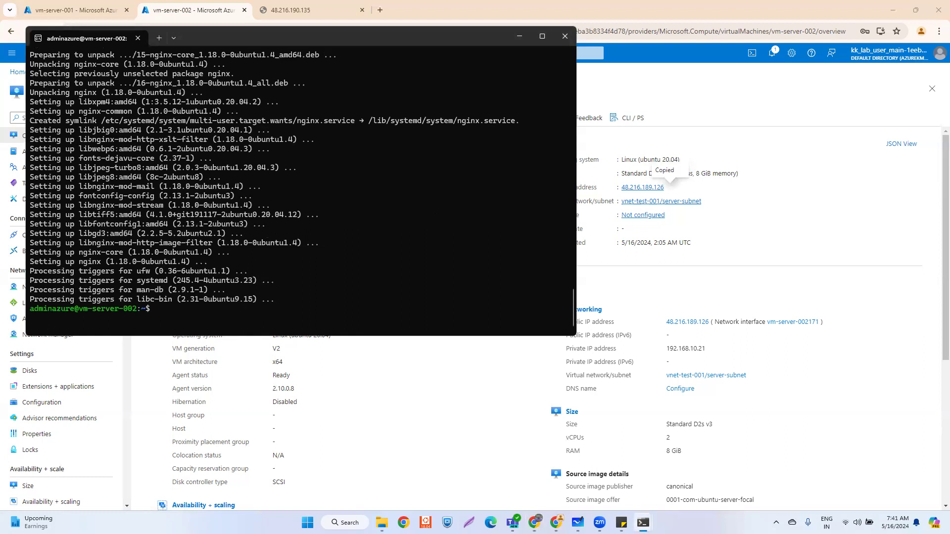
- Arrange the vm-server-001 and vm-server-002 terminals side by side, then return to Azure
mouse_move(642, 522)
click(595, 479)
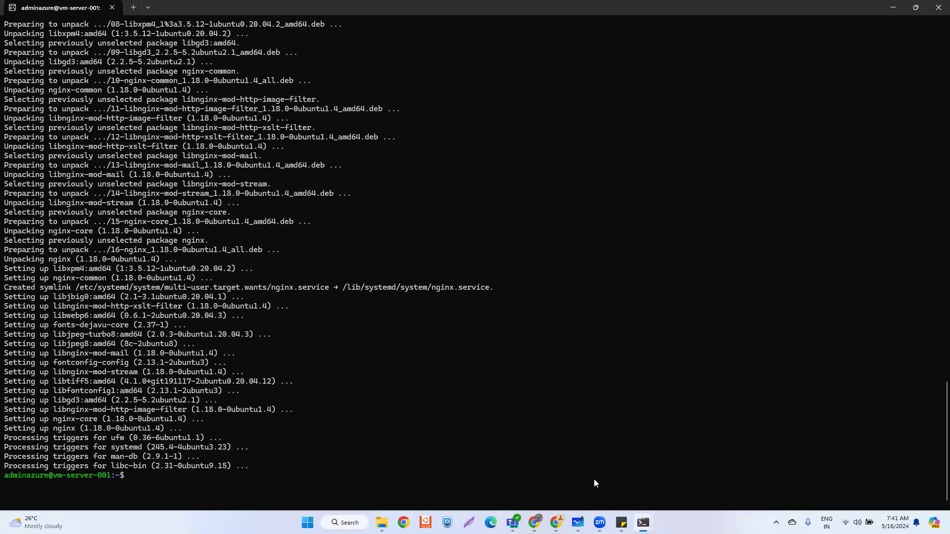
click(915, 8)
drag(453, 152, 310, 147)
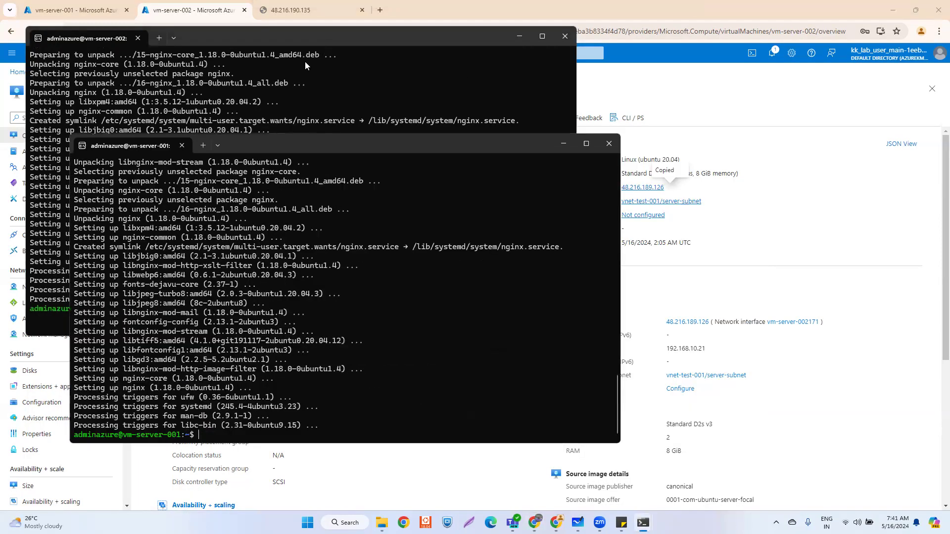
drag(311, 37, 324, 47)
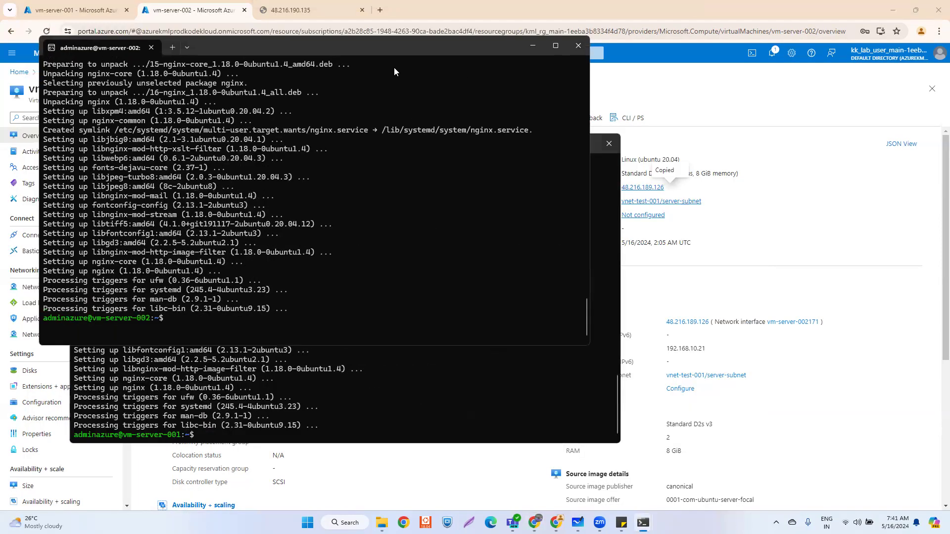
drag(327, 48, 658, 145)
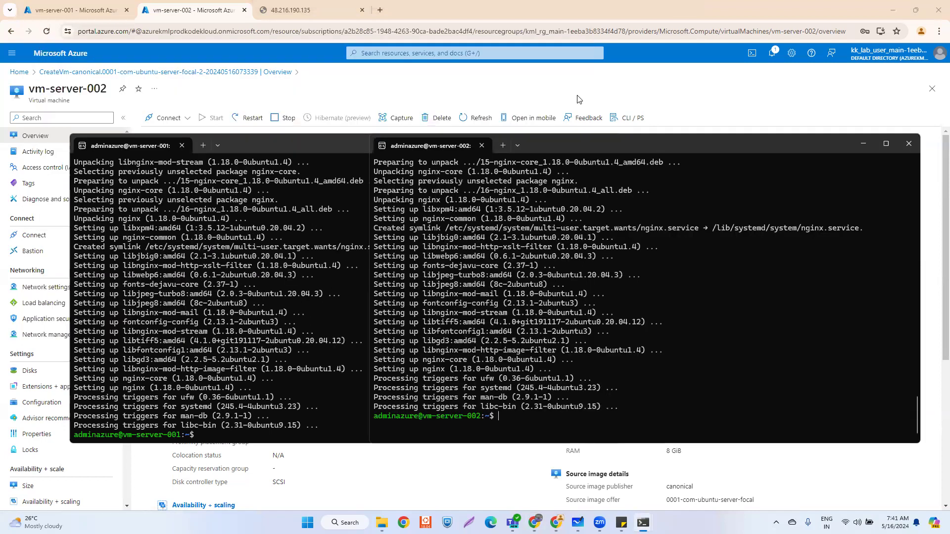
click(188, 14)
- Load vm-server-002's public IP 48.216.189.126 in a new Chrome tab
click(670, 186)
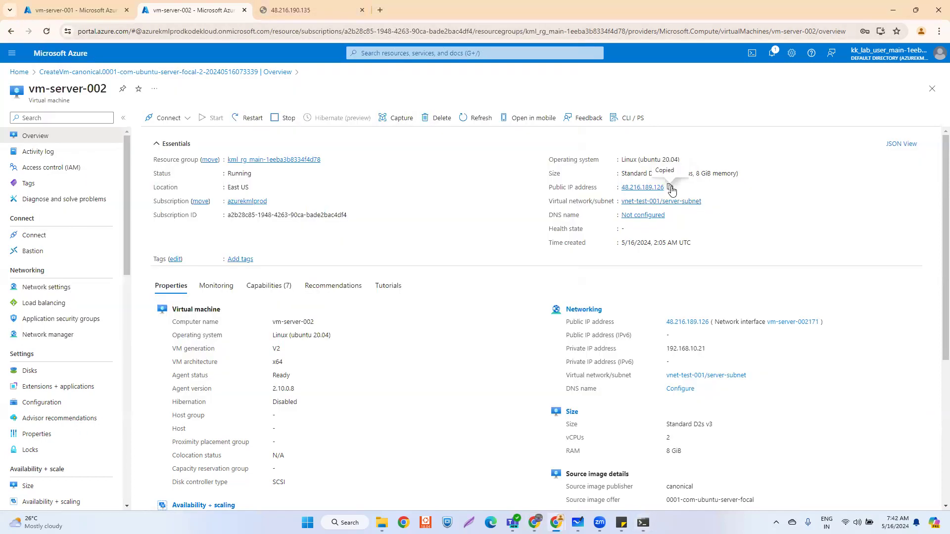
click(380, 11)
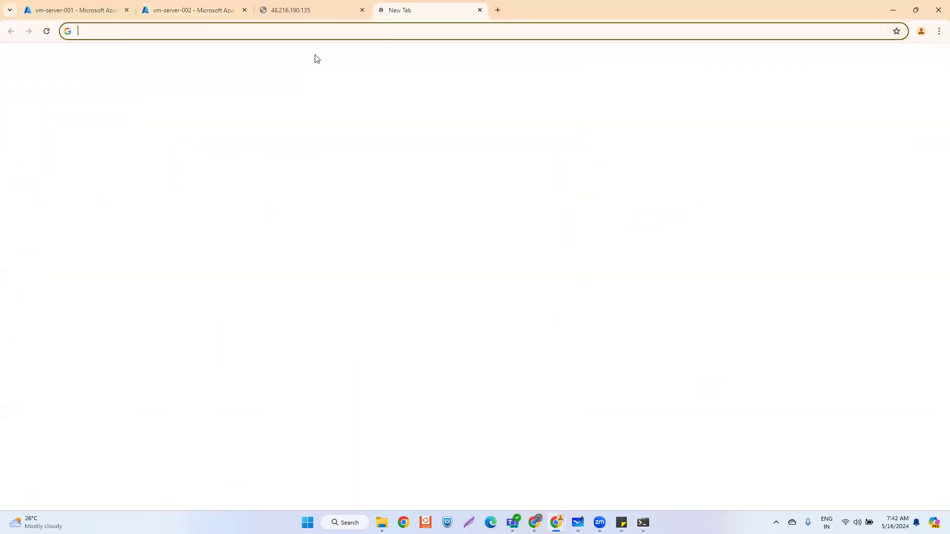
key(ctrl+v)
click(316, 55)
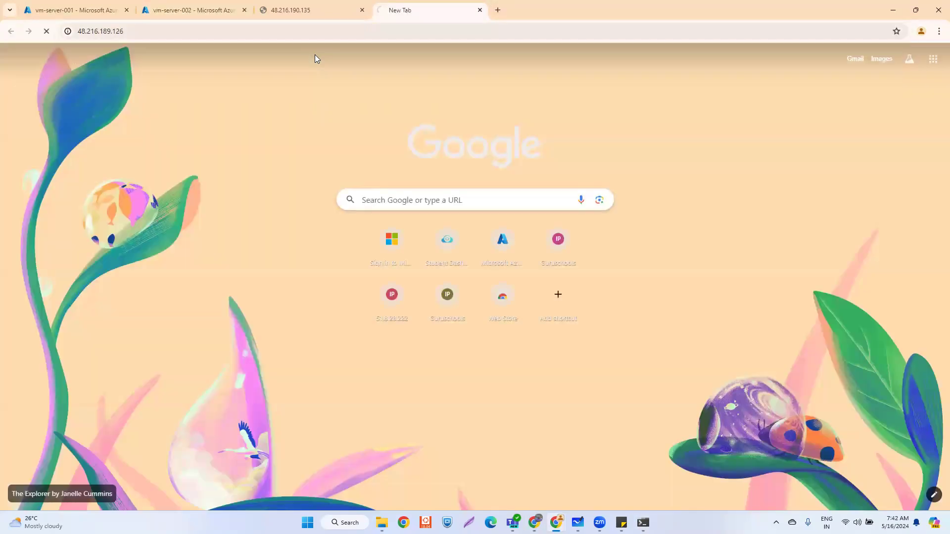
- Compare both IP tabs' ERR_CONNECTION_TIMED_OUT errors, then return to vm-server-001's Azure page
click(299, 10)
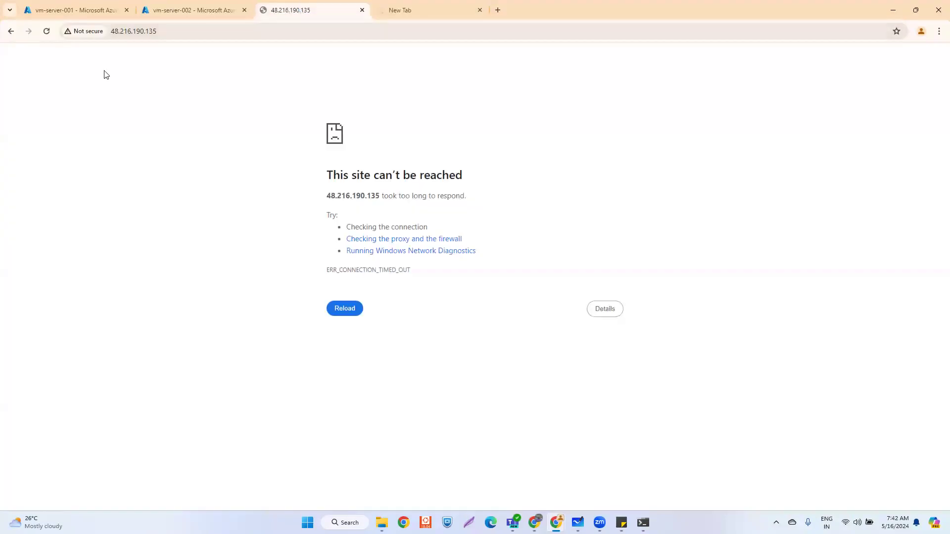
drag(324, 181, 467, 178)
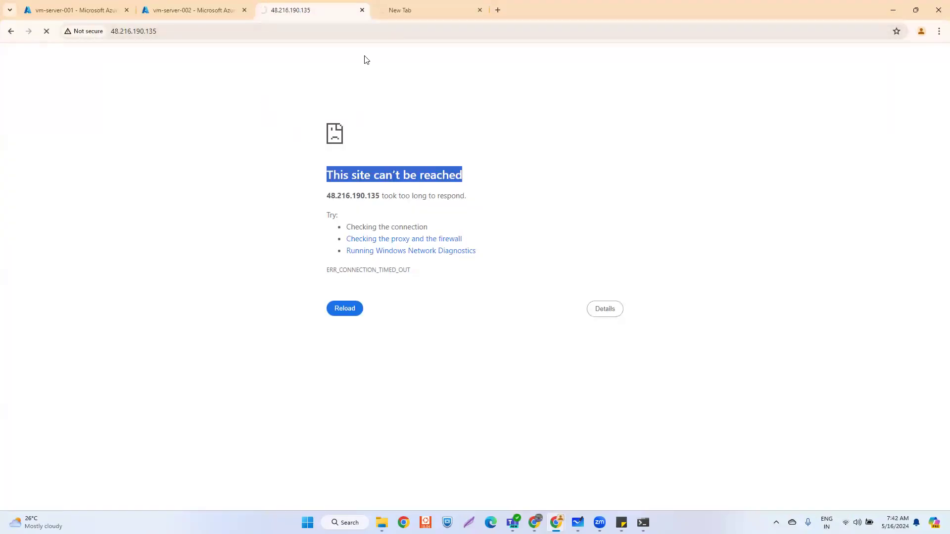
click(427, 10)
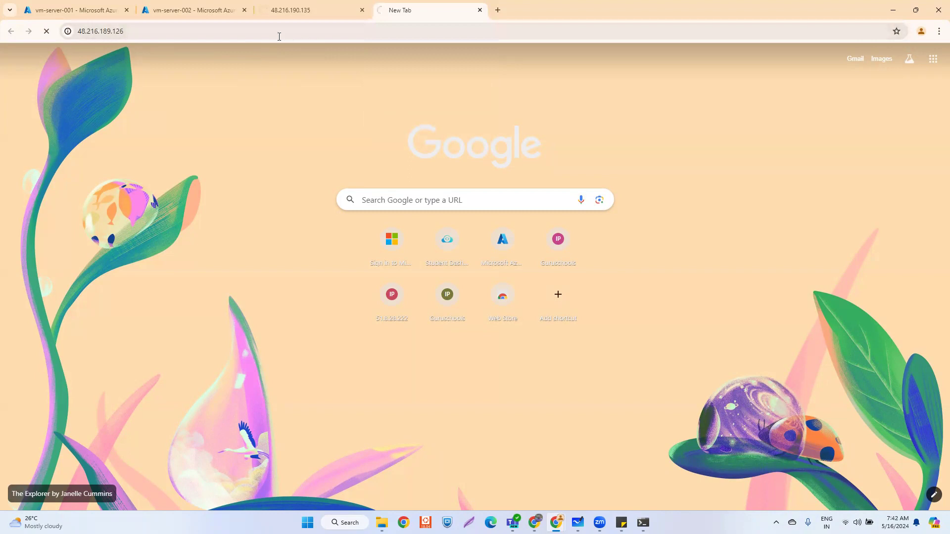
click(292, 14)
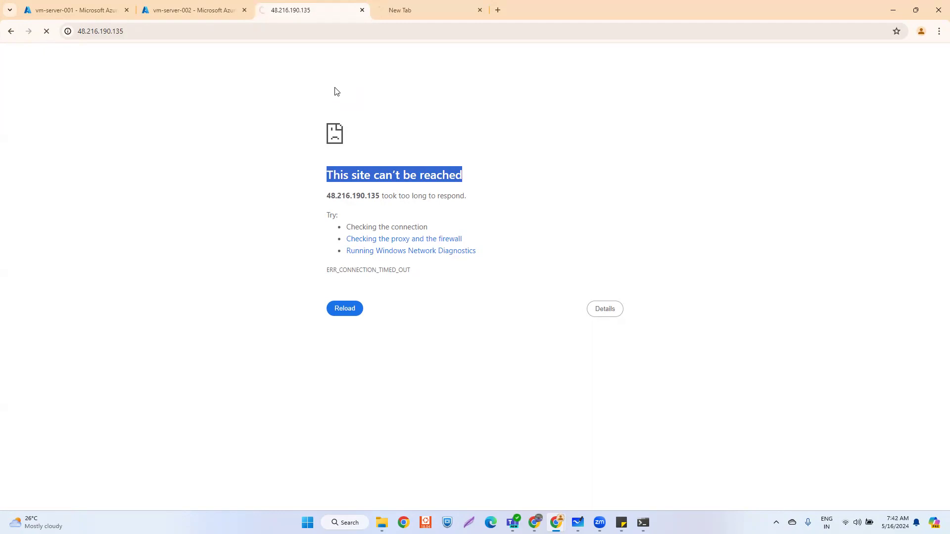
click(410, 13)
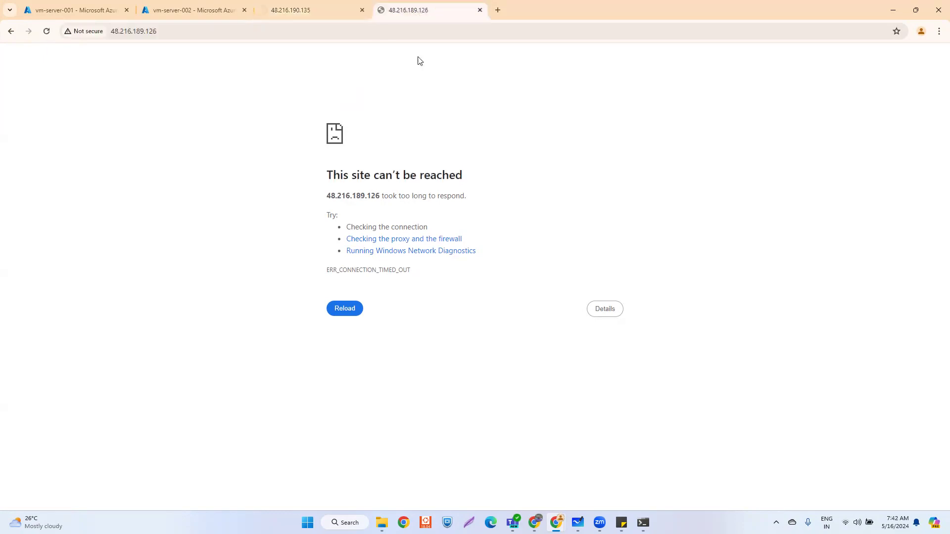
triple_click(432, 176)
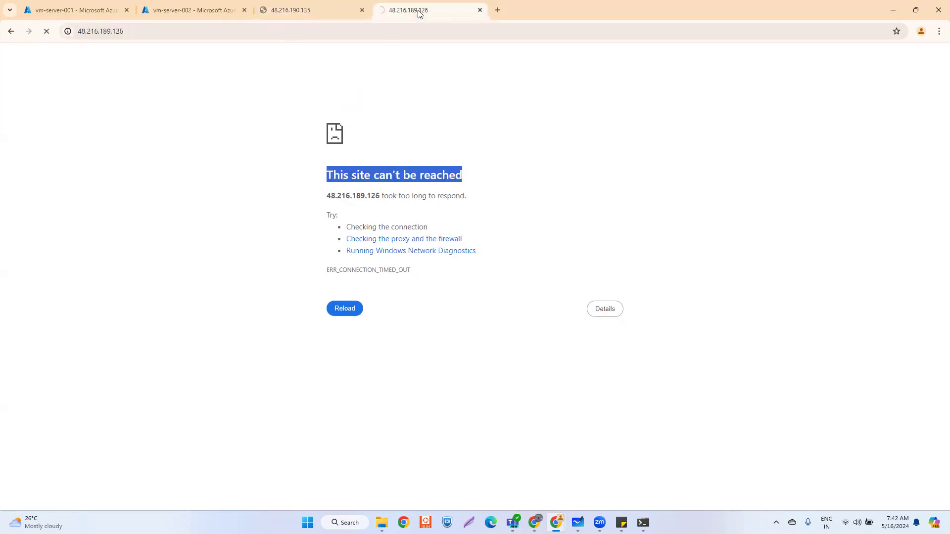
click(277, 102)
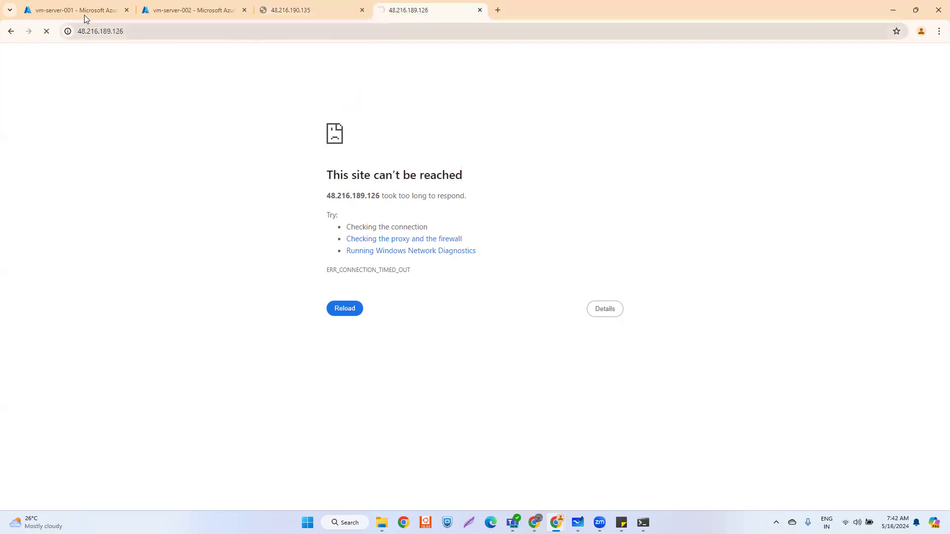
click(69, 12)
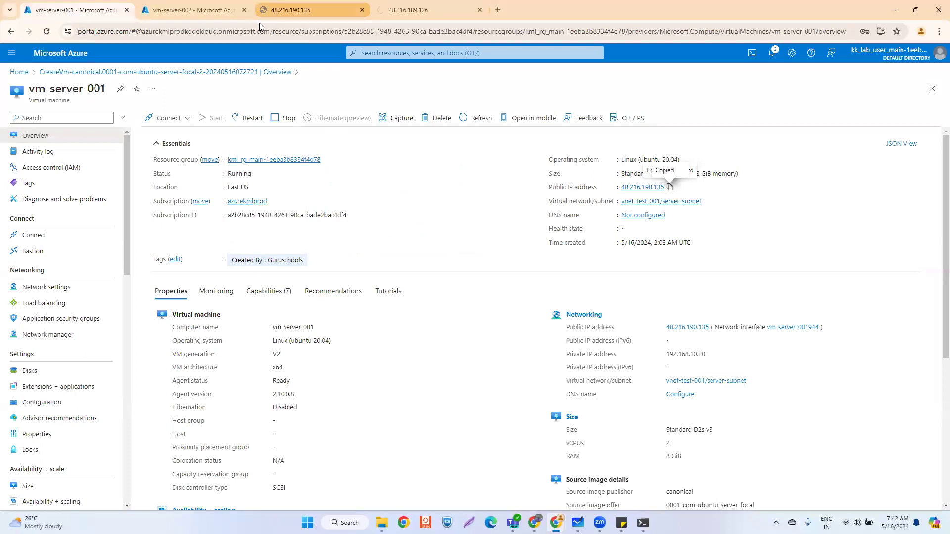
- Show vm-server-001's Network settings and its NSG inbound rules, allowing only SSH on 22
click(40, 291)
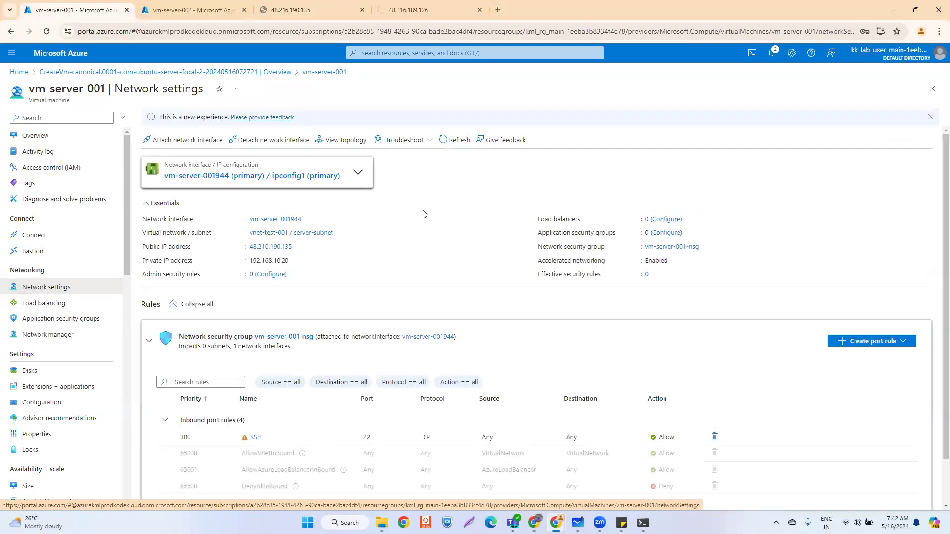
scroll(424, 214, down, 1)
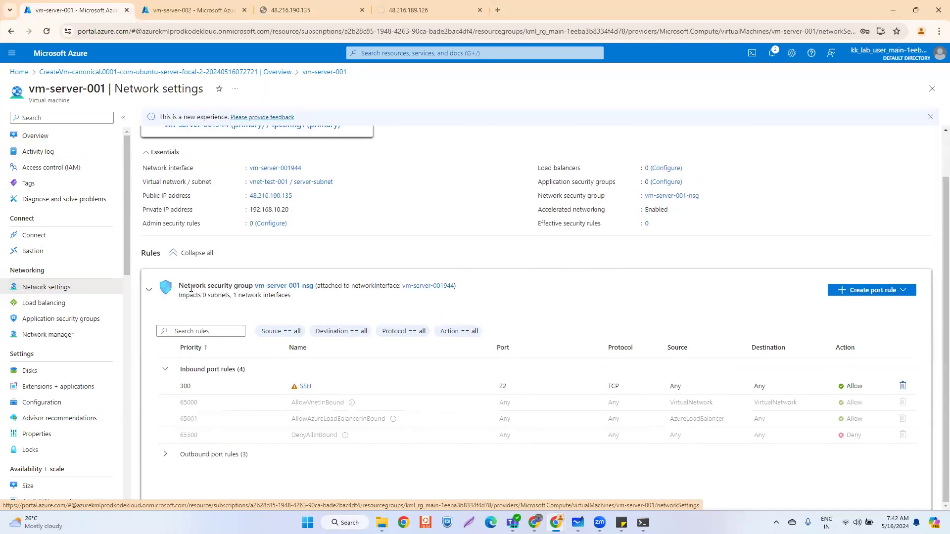
drag(179, 287, 250, 287)
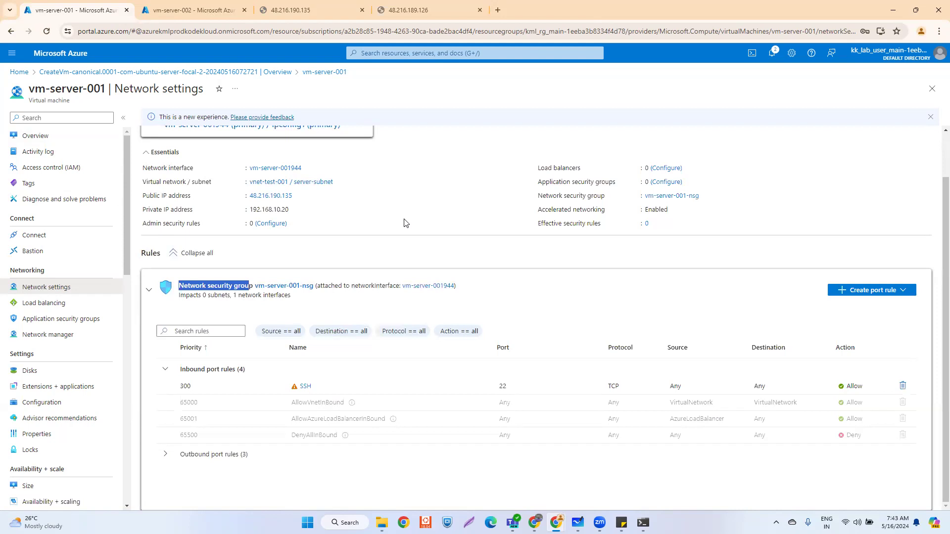
- Search for NSG in Azure and discard the new network security group form
click(371, 56)
text(NET)
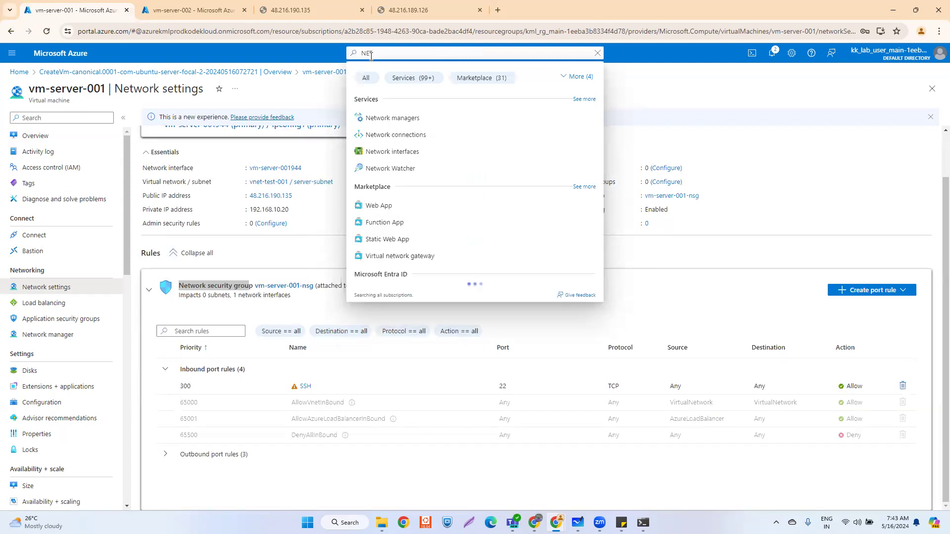
key(BackSpace)
key(BackSpace)
text(SG)
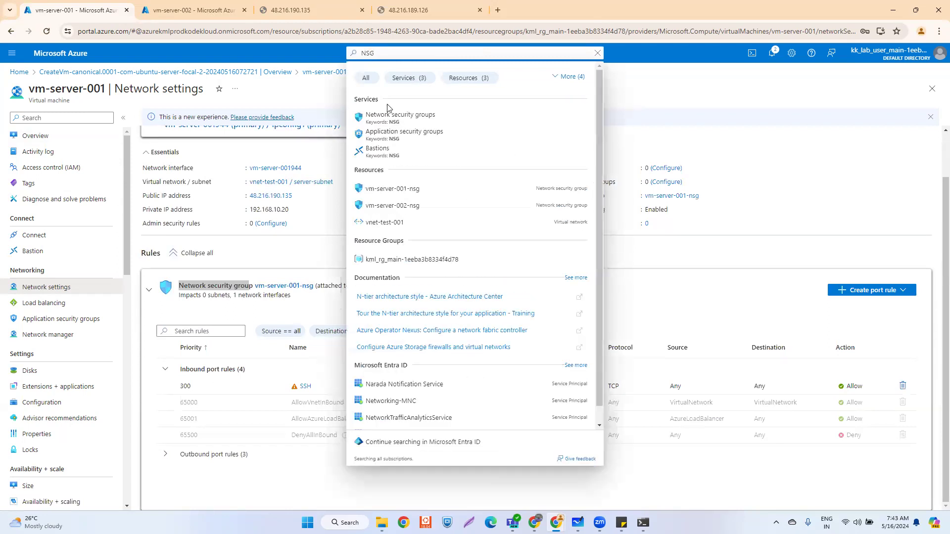
click(390, 117)
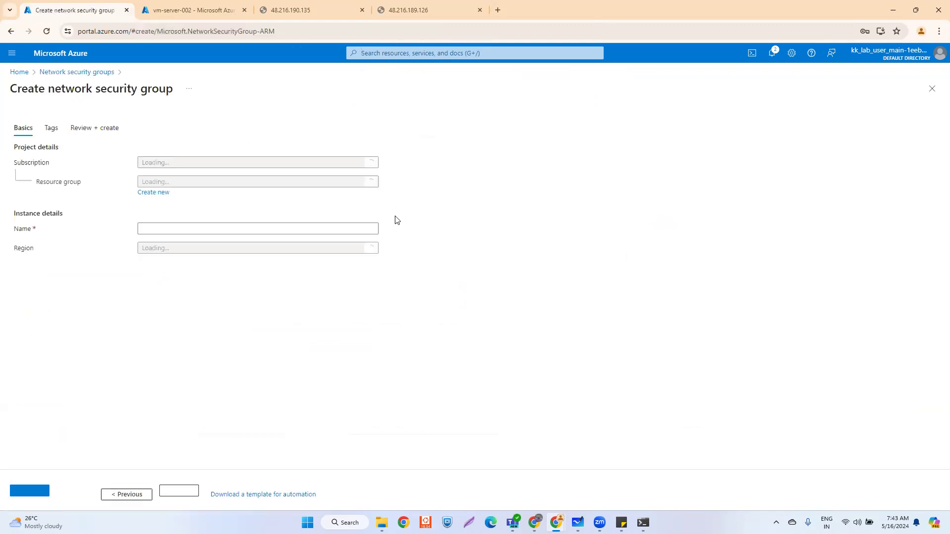
click(930, 90)
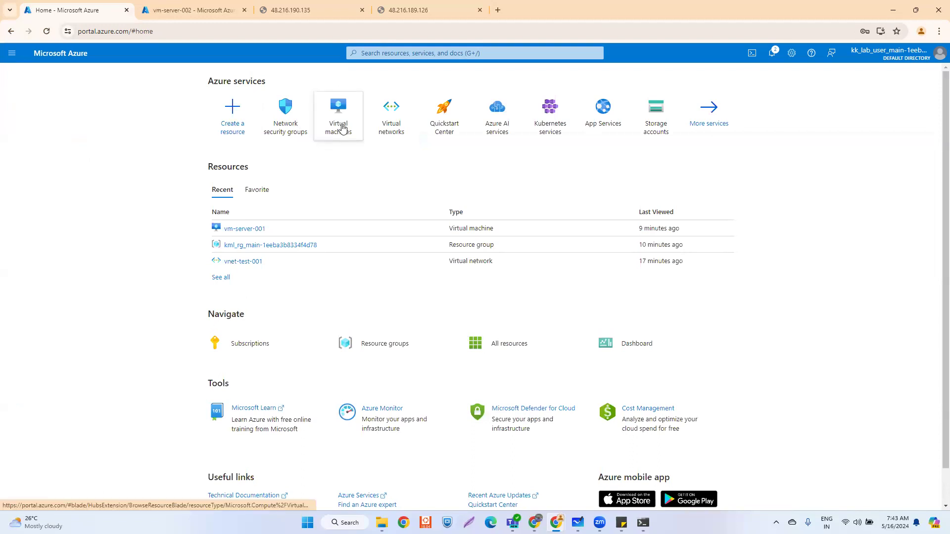
- Open vm-server-001's Network settings and scroll through its four inbound and three outbound rules
click(242, 228)
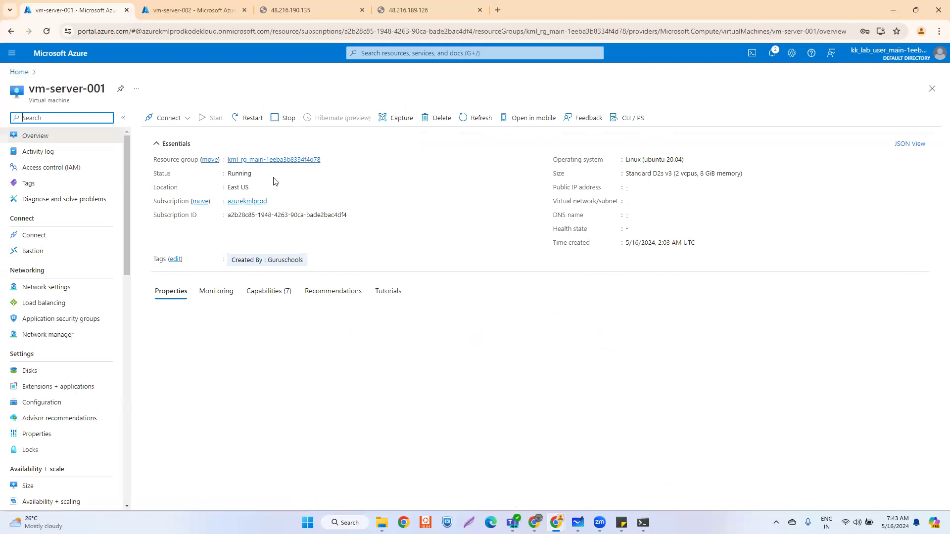
click(36, 291)
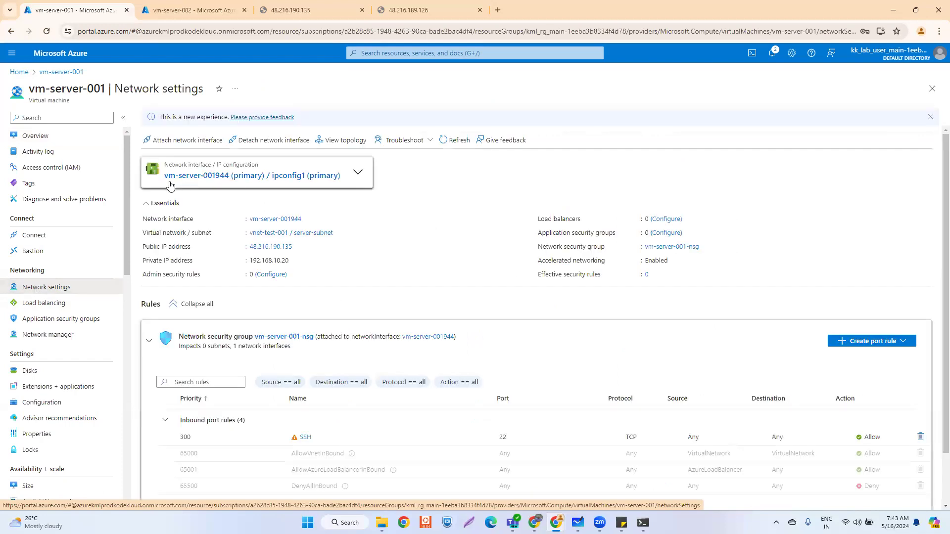
scroll(223, 257, down, 1)
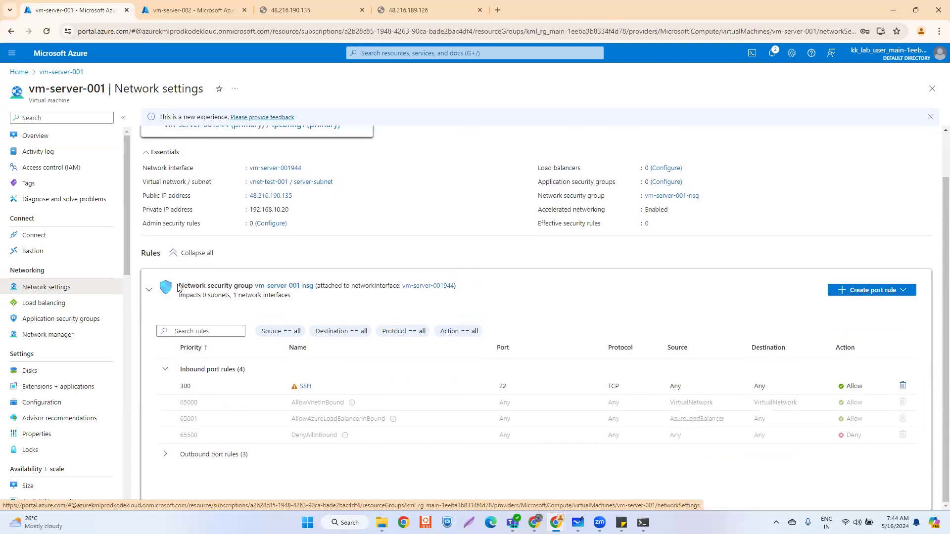
scroll(249, 288, up, 1)
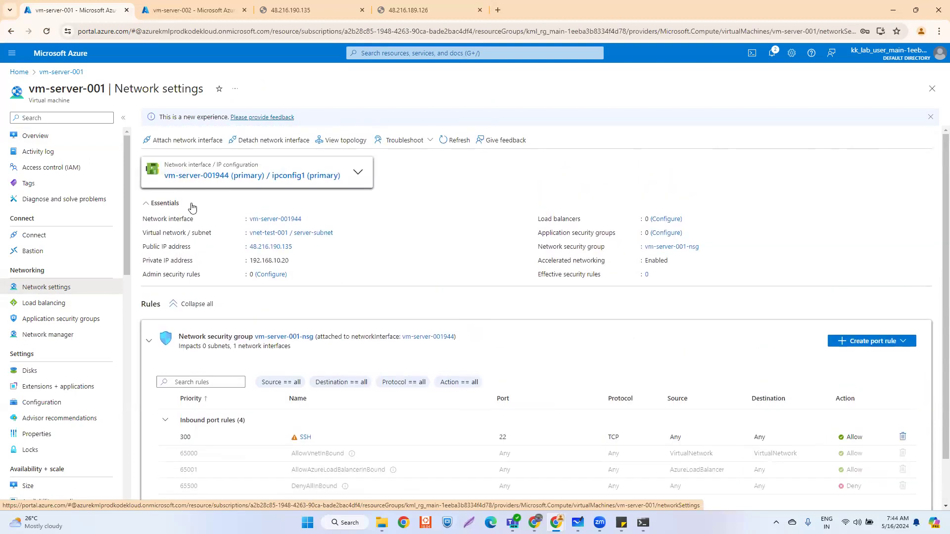
scroll(387, 270, down, 1)
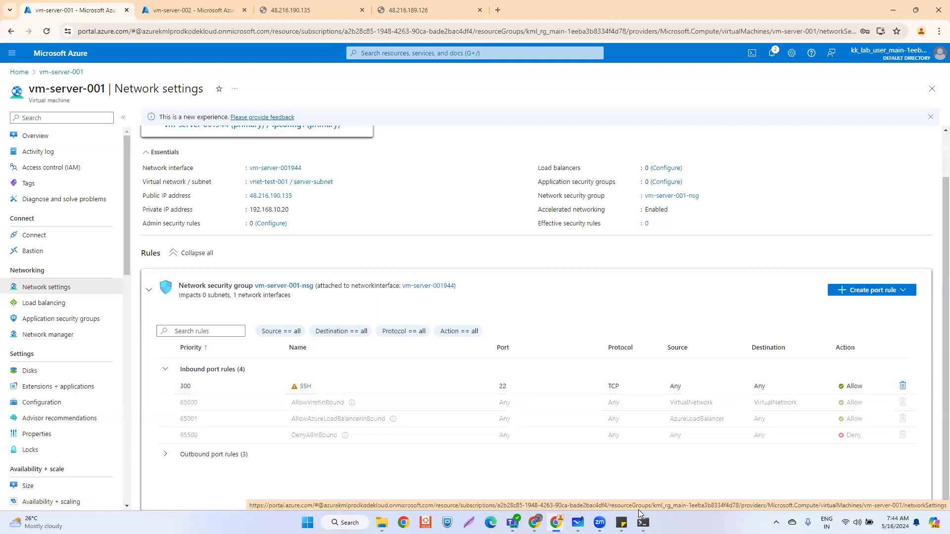
mouse_move(643, 523)
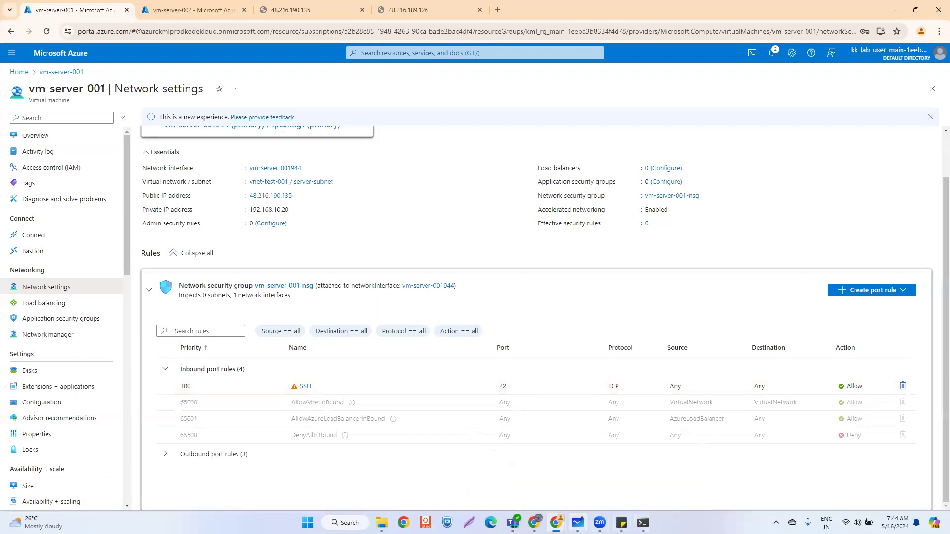
- On the whiteboard, draw an arrow after 'nginx' and write 'Expose'
click(568, 480)
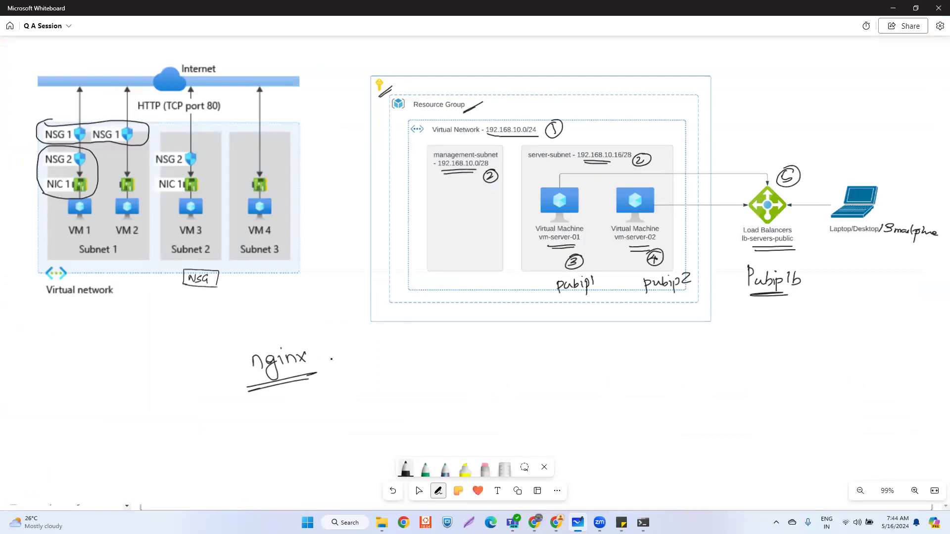
drag(327, 361, 342, 360)
mouse_move(327, 364)
mouse_down()
mouse_move(380, 368)
mouse_move(387, 359)
mouse_move(434, 368)
mouse_up()
click(362, 359)
click(362, 363)
mouse_move(373, 401)
mouse_down()
mouse_move(377, 387)
mouse_move(399, 379)
mouse_up()
drag(370, 413, 457, 386)
drag(374, 418, 459, 389)
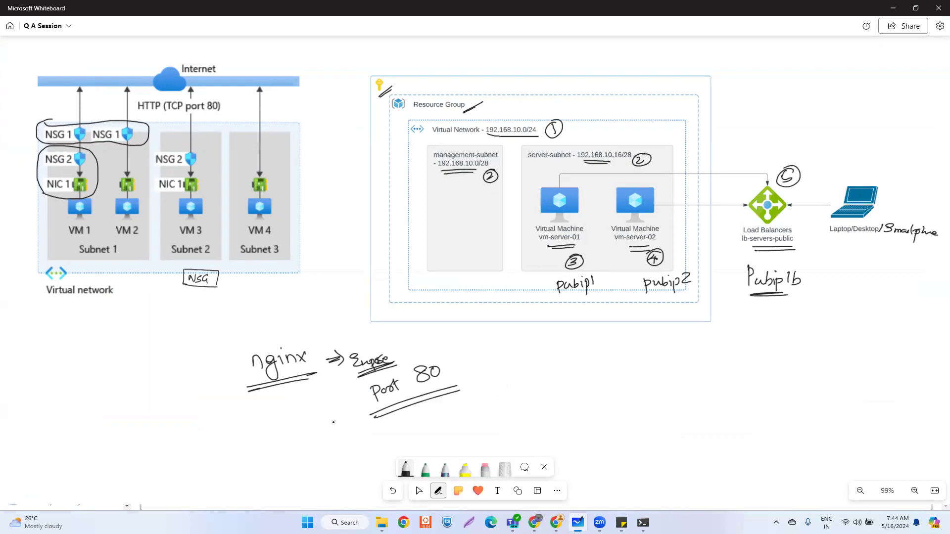
mouse_move(320, 419)
mouse_down()
mouse_move(343, 405)
mouse_move(352, 415)
mouse_up()
drag(447, 382, 427, 389)
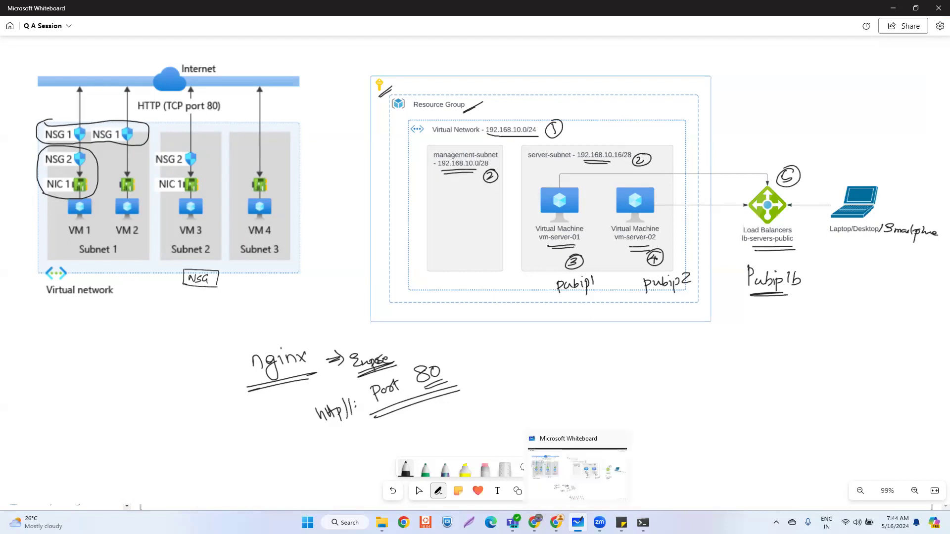
mouse_move(556, 522)
click(616, 470)
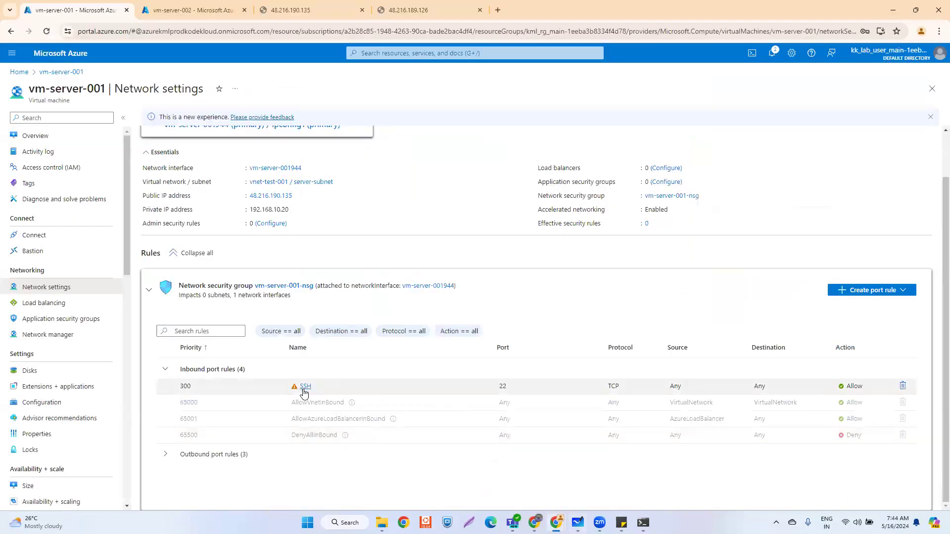
- Add an HTTP inbound port rule at priority 310 to vm-server-001-nsg
double_click(496, 389)
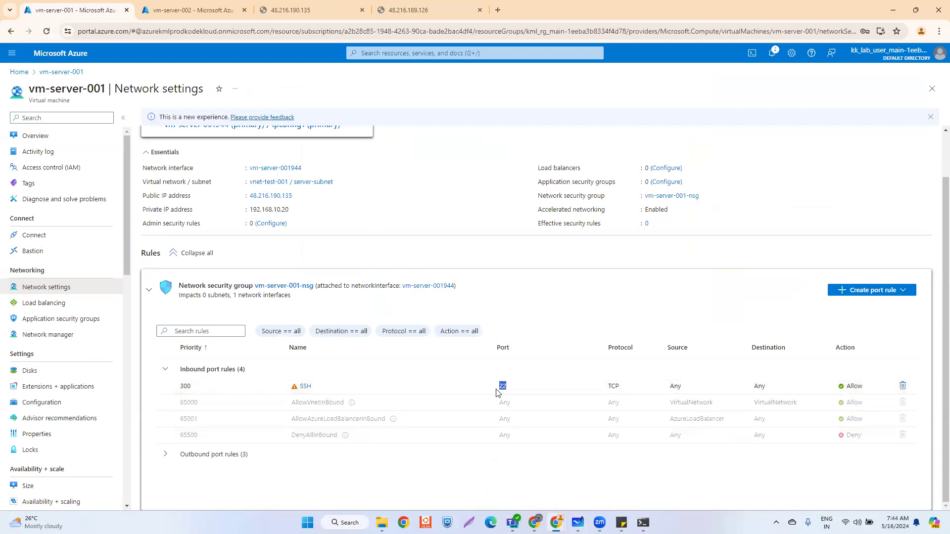
click(257, 18)
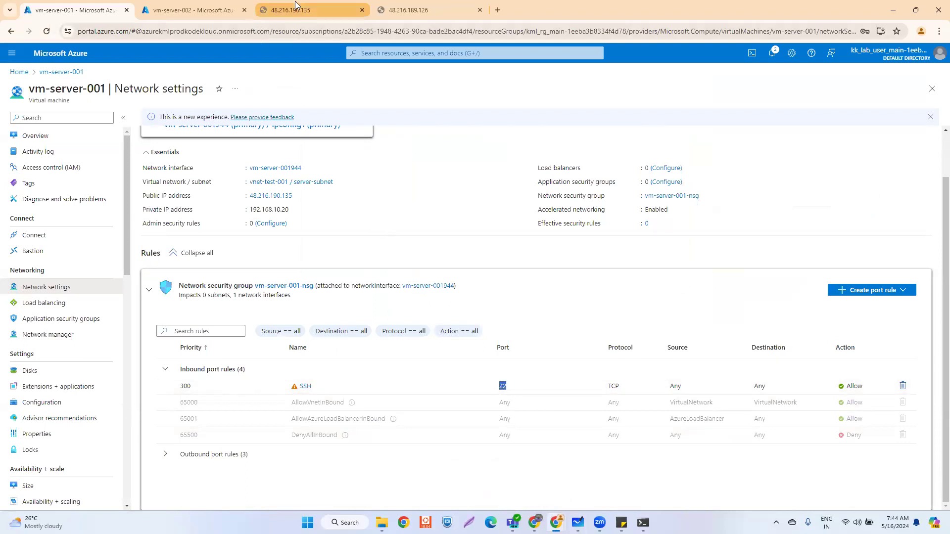
click(59, 8)
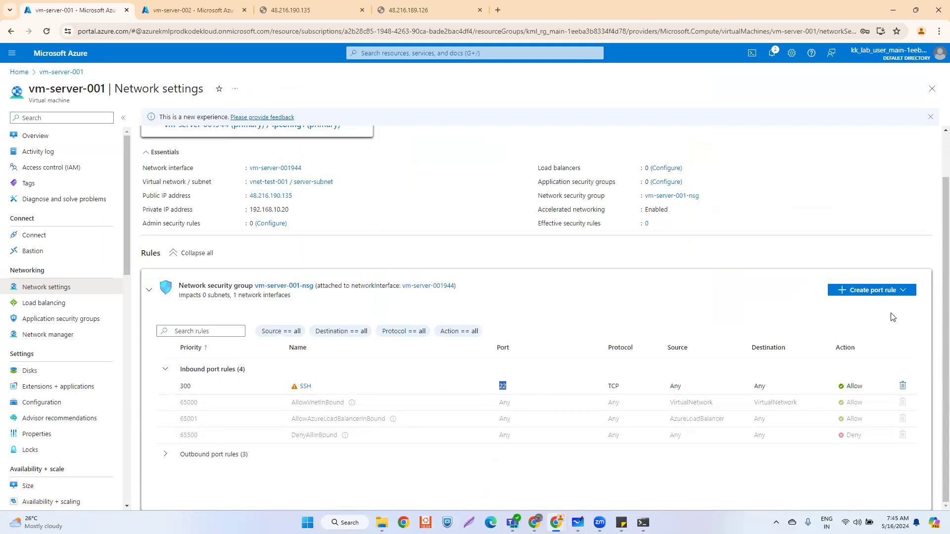
click(897, 290)
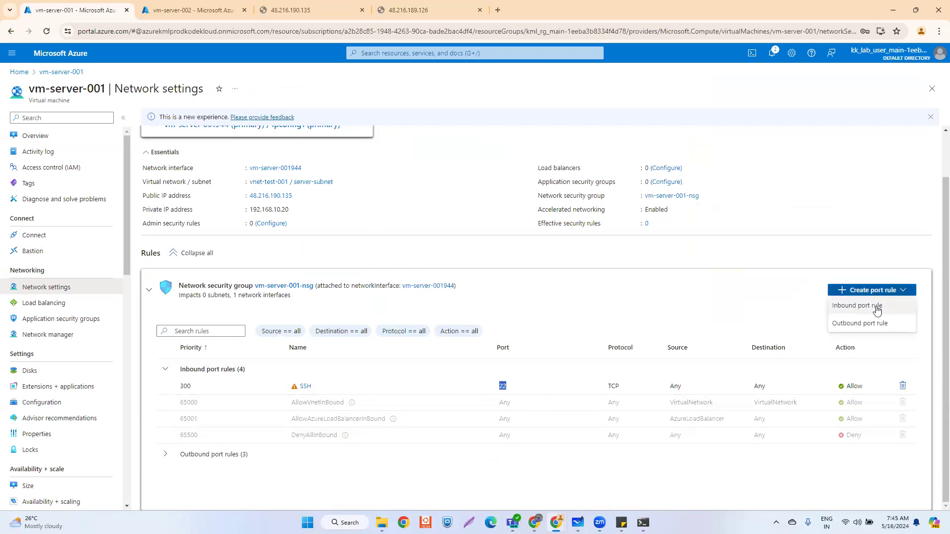
click(876, 308)
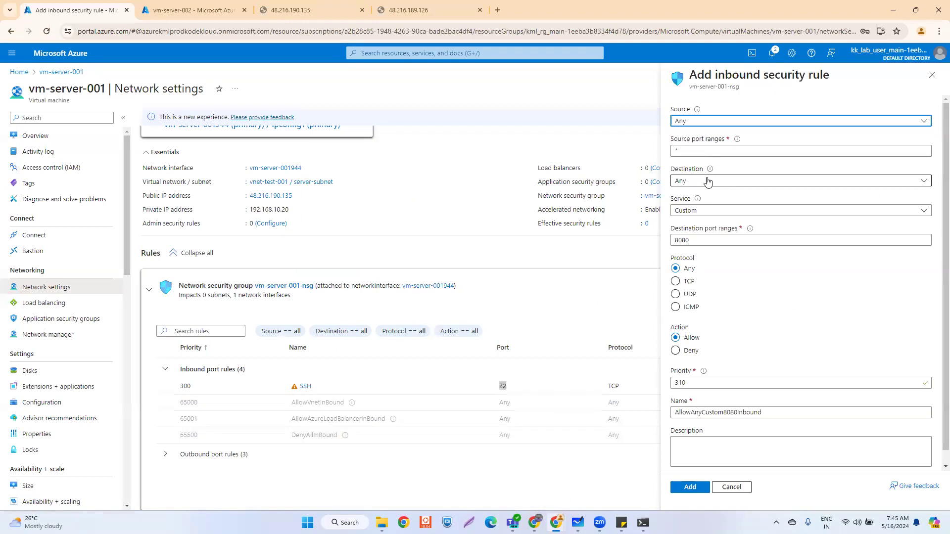
click(706, 211)
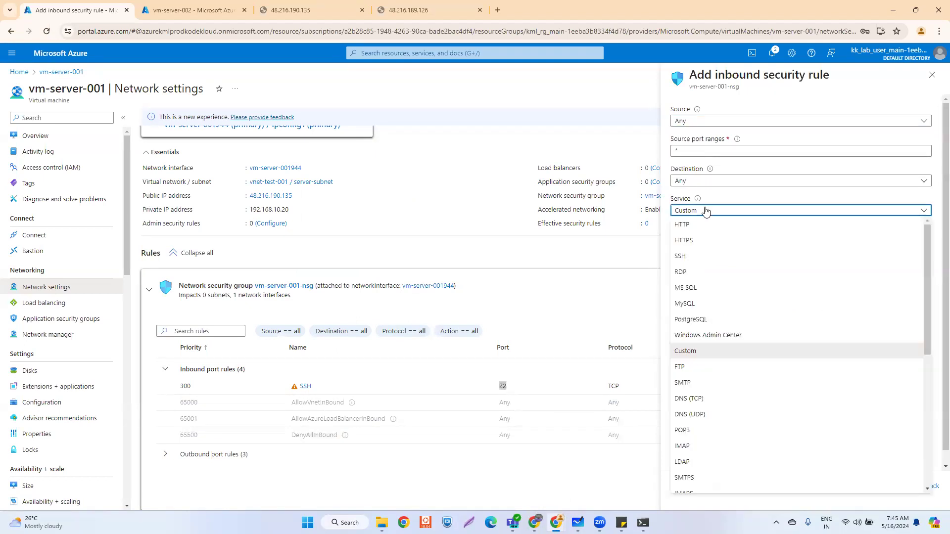
click(695, 225)
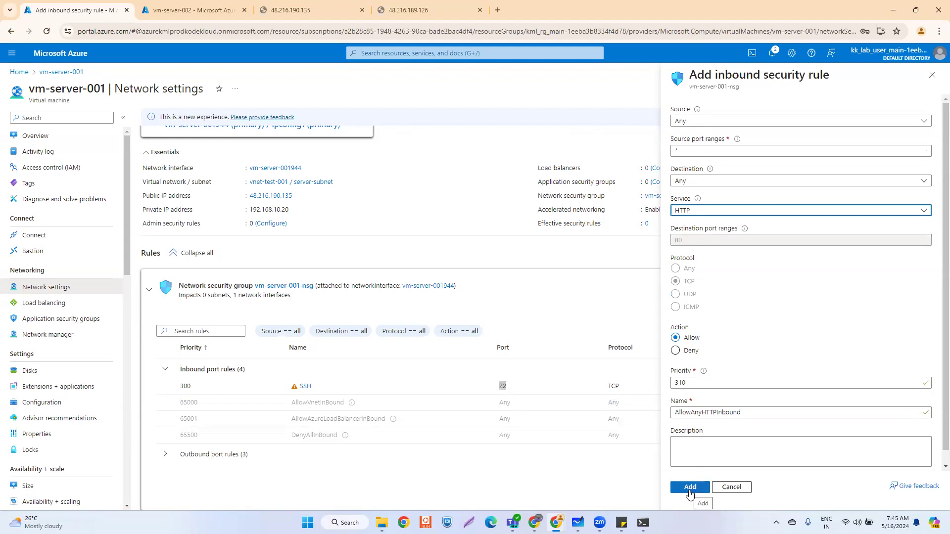
click(689, 490)
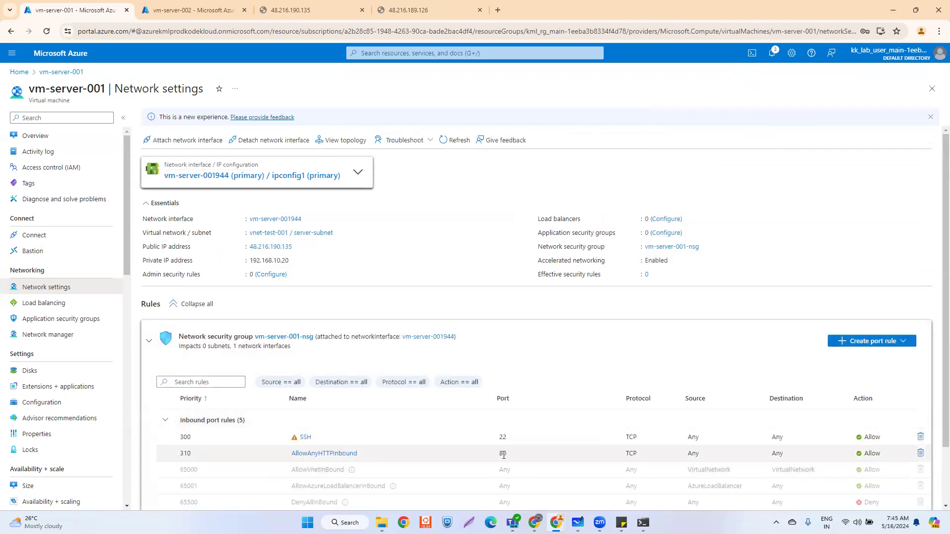
- Review the new AllowAnyHTTPInbound rule: port 80, Allow, source Any, destination Any
drag(497, 455, 508, 458)
drag(880, 451, 860, 454)
drag(688, 458, 700, 456)
drag(770, 456, 790, 459)
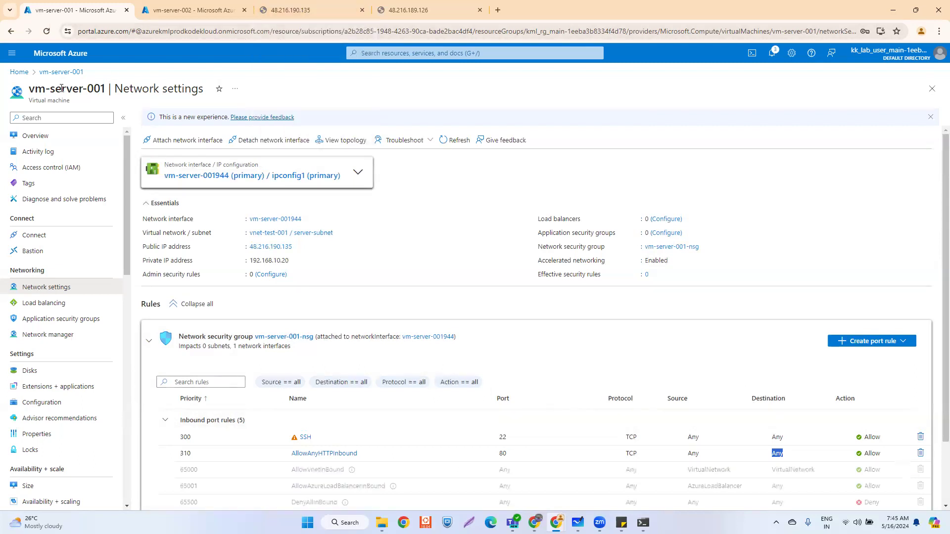
- Reload 48.216.190.135 so the Welcome to nginx! page appears
click(285, 12)
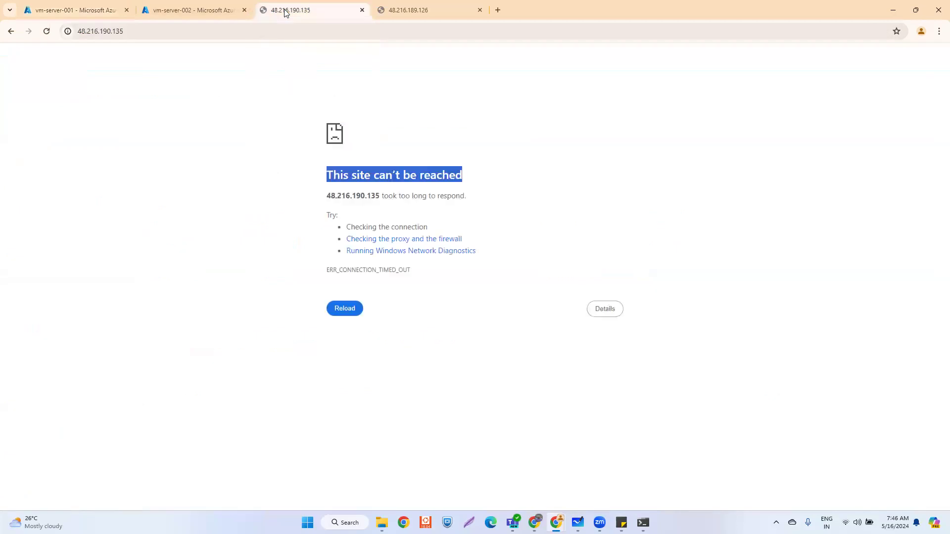
click(174, 31)
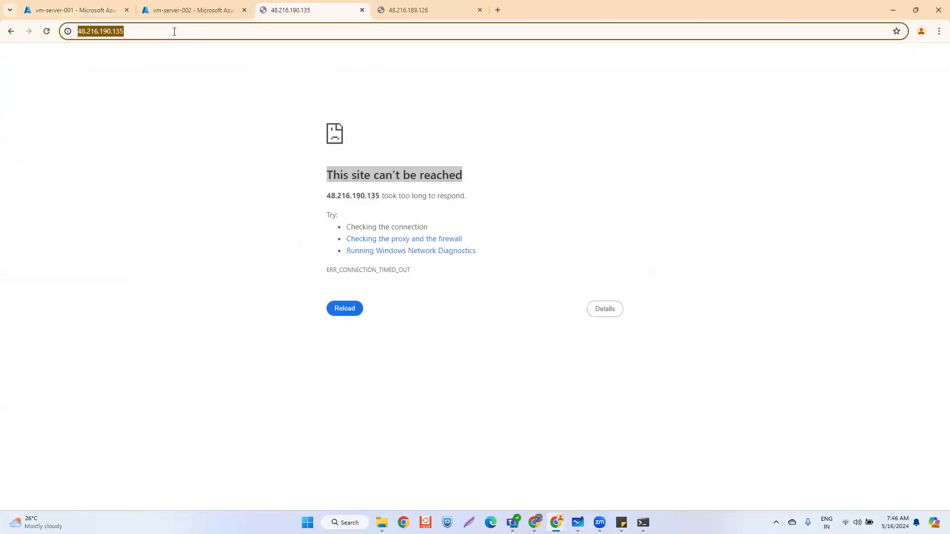
key(Return)
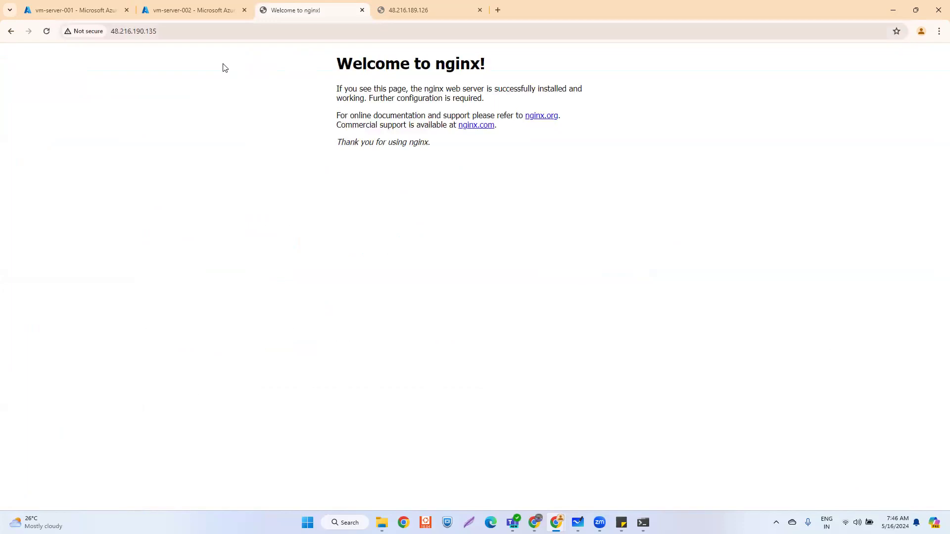
drag(340, 60, 593, 164)
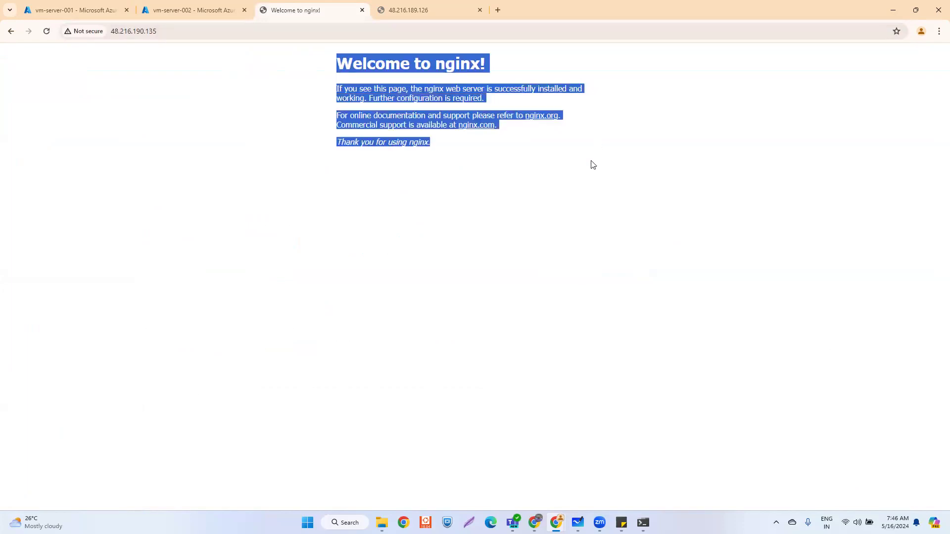
click(319, 224)
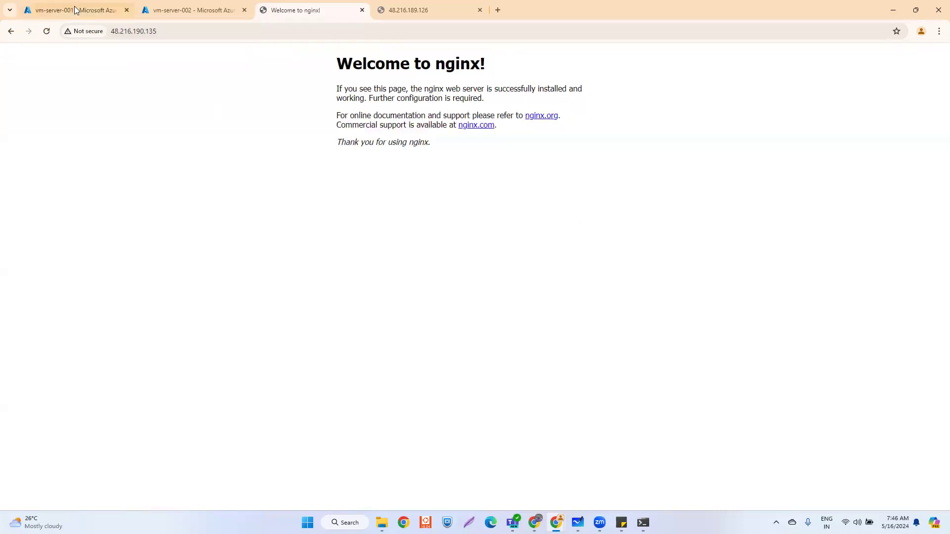
- Back in vm-server-001's network settings, highlight the HTTP rule's port 80
click(76, 10)
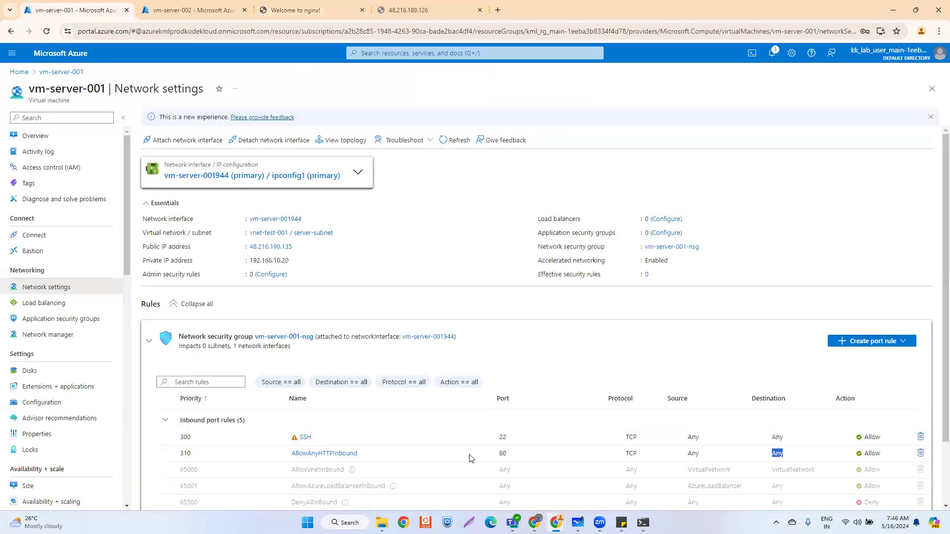
click(774, 452)
double_click(501, 454)
click(506, 454)
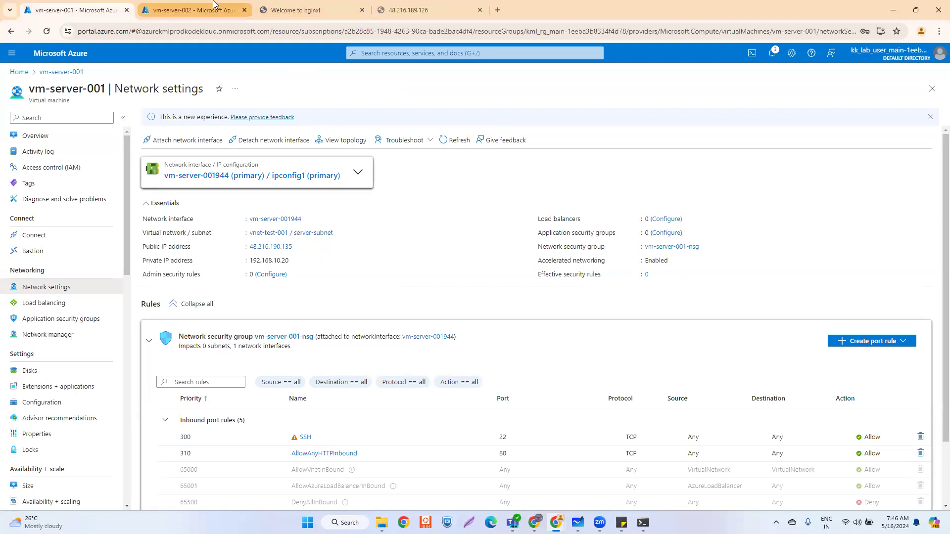
- Check both server tabs, then open vm-server-002's Network settings
click(294, 6)
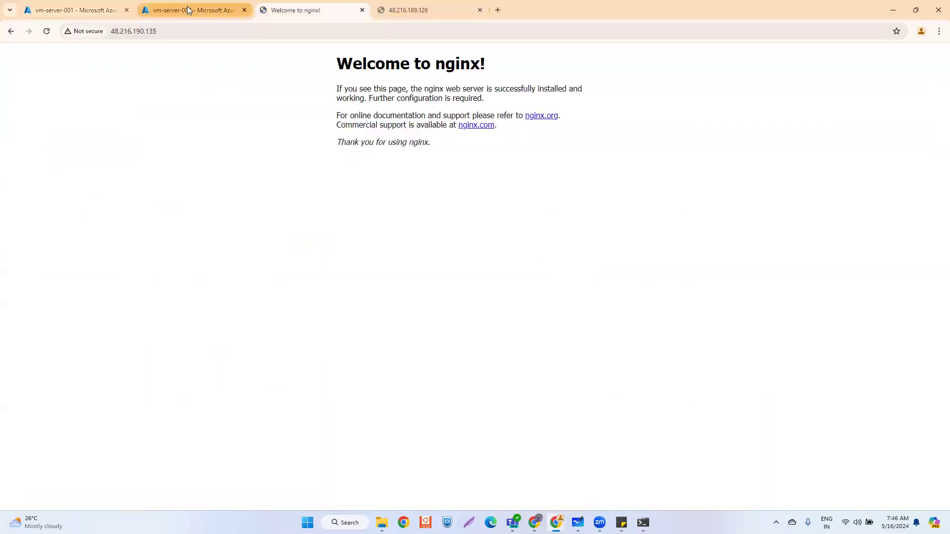
click(172, 9)
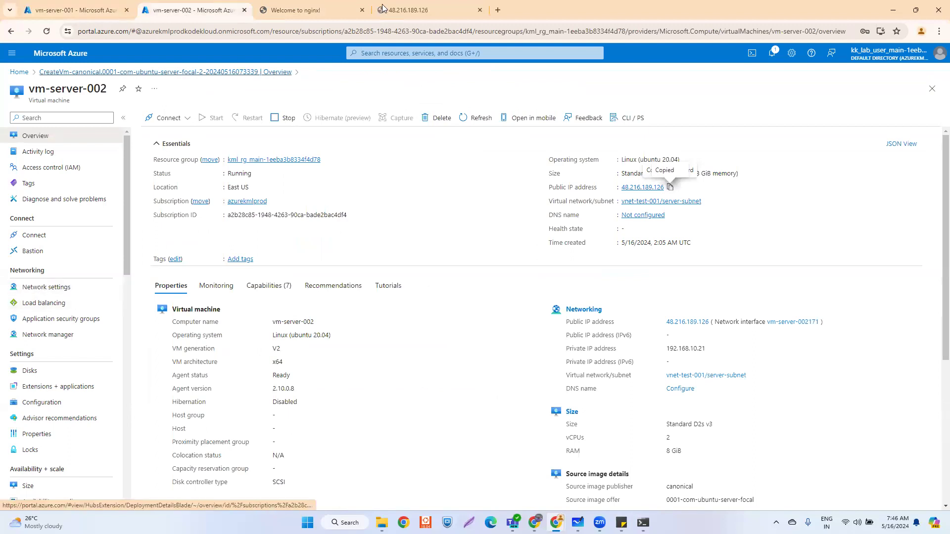
click(415, 10)
click(192, 10)
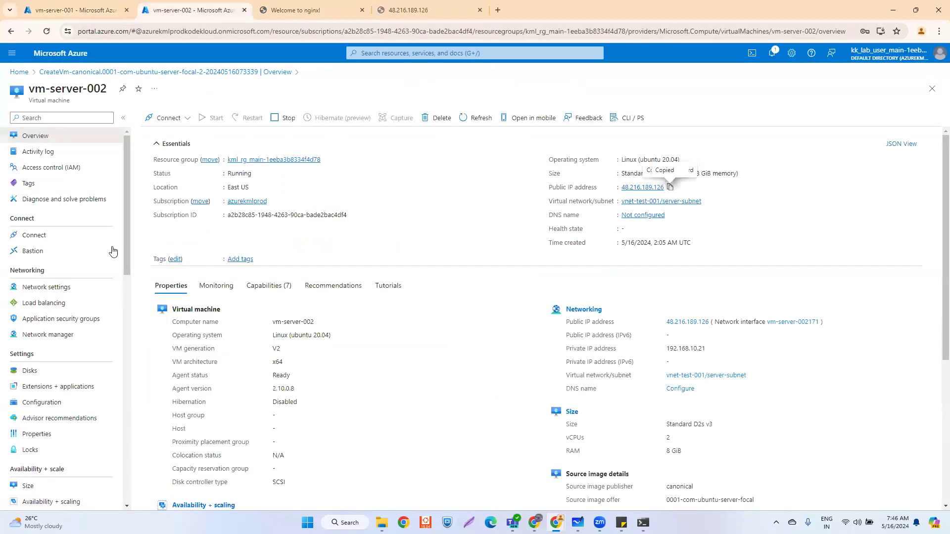
click(57, 292)
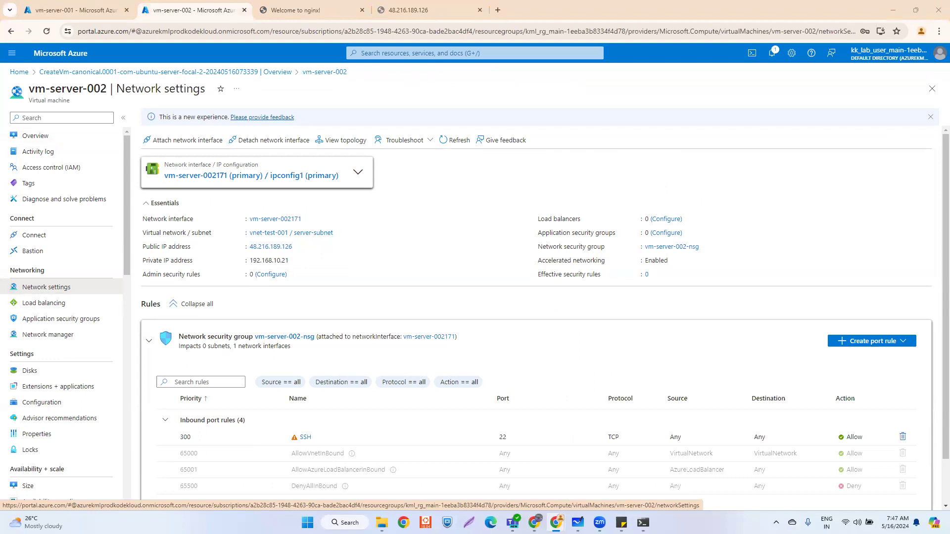
scroll(455, 324, down, 1)
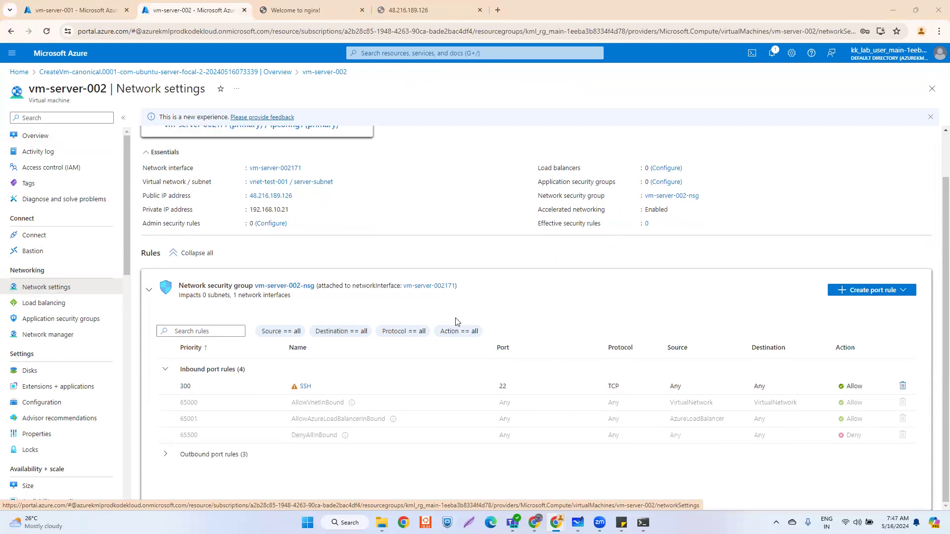
- Create an AllowAnyHTTPInbound rule with service HTTP on port 80 for vm-server-002-nsg
click(899, 294)
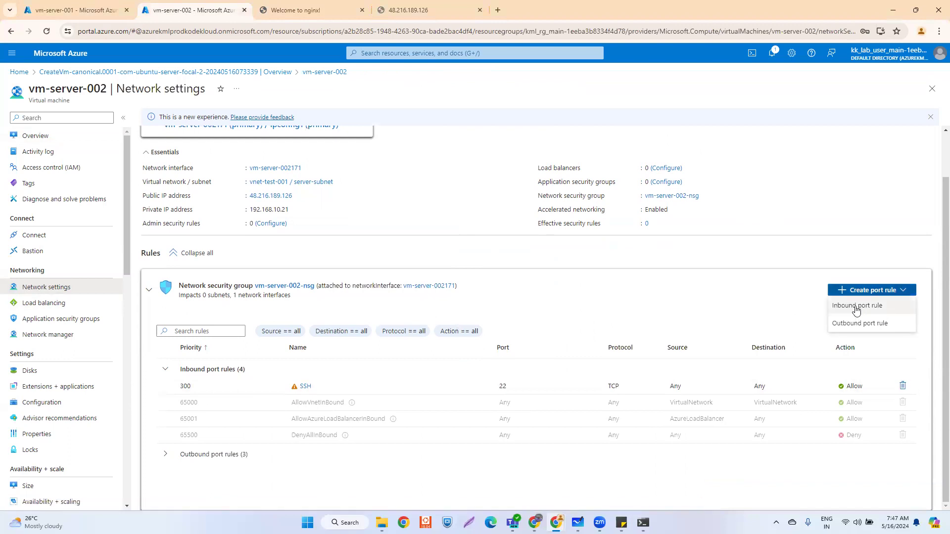
click(856, 310)
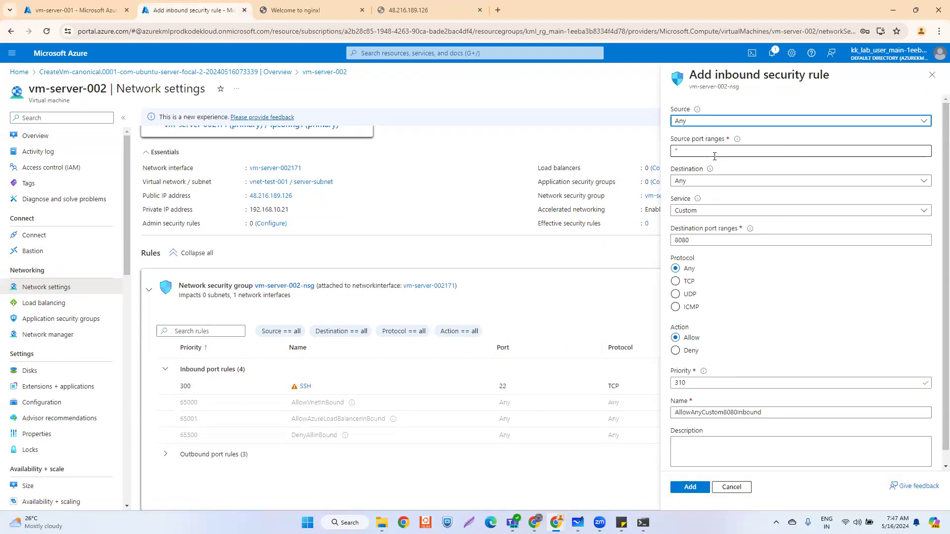
click(716, 209)
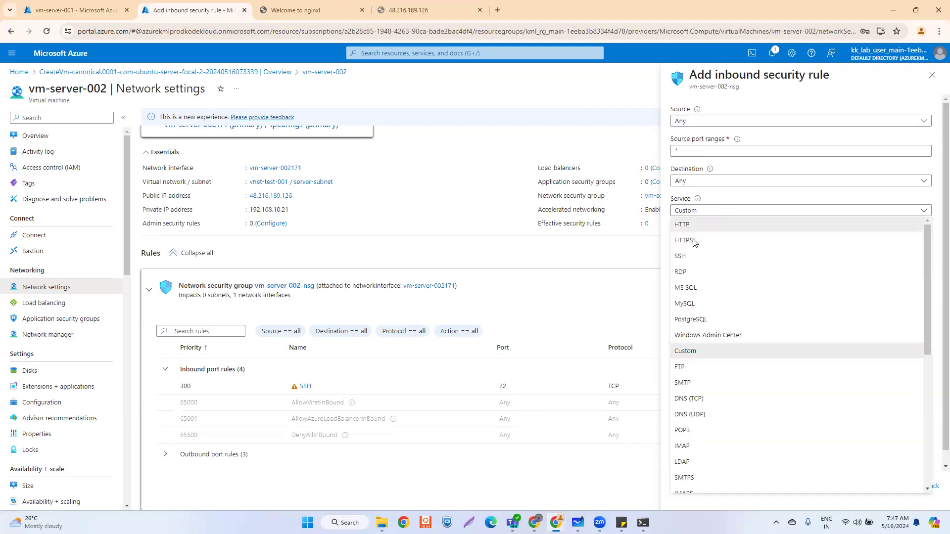
click(687, 228)
click(693, 488)
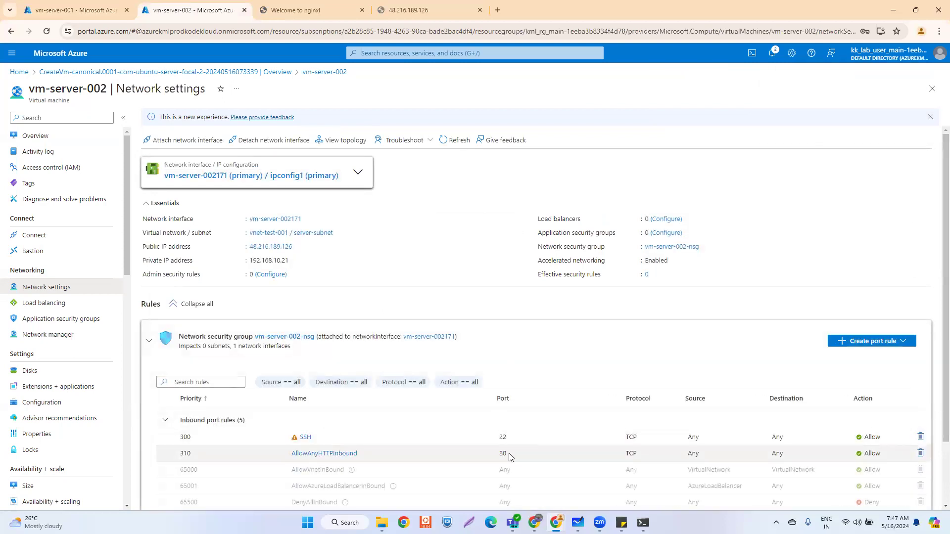
- Flip between the still-timing-out 48.216.189.126 tab and the Welcome to nginx! page
click(409, 10)
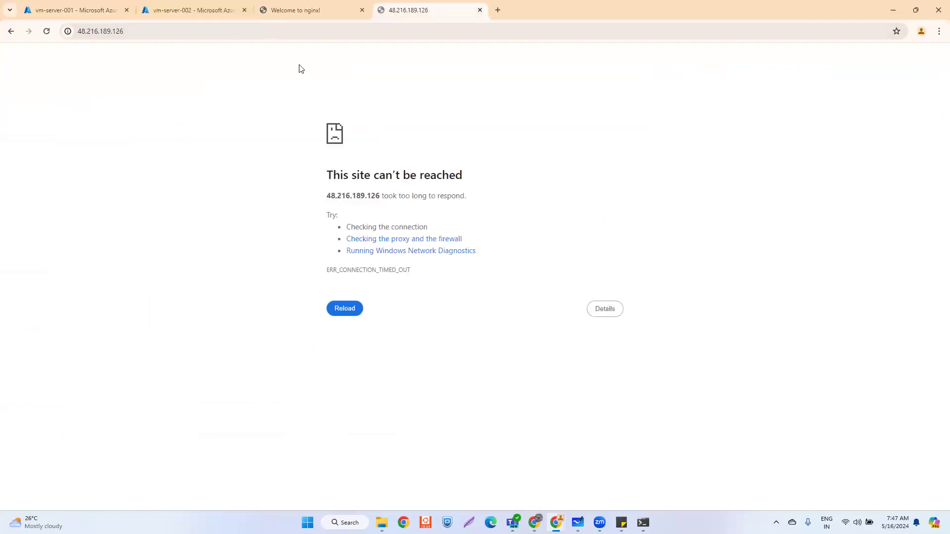
click(301, 9)
click(404, 11)
click(290, 12)
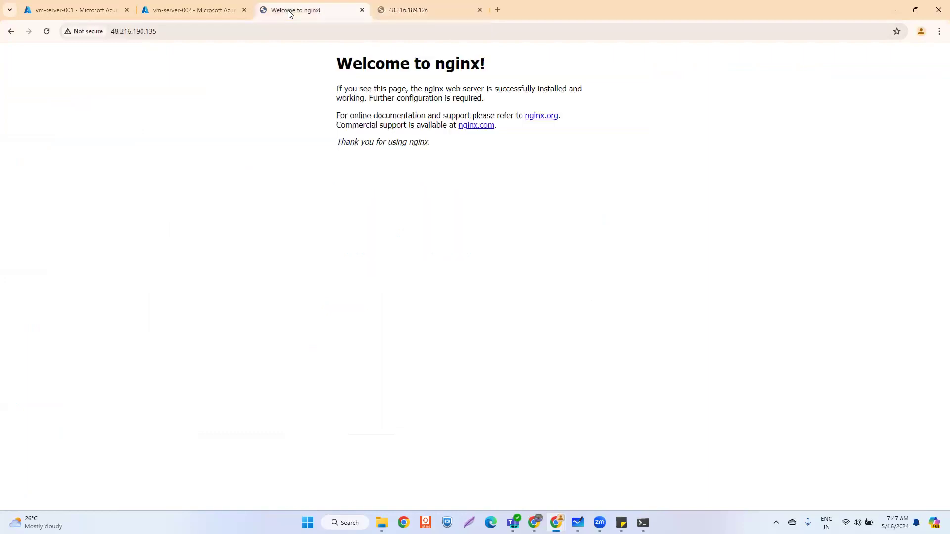
click(393, 10)
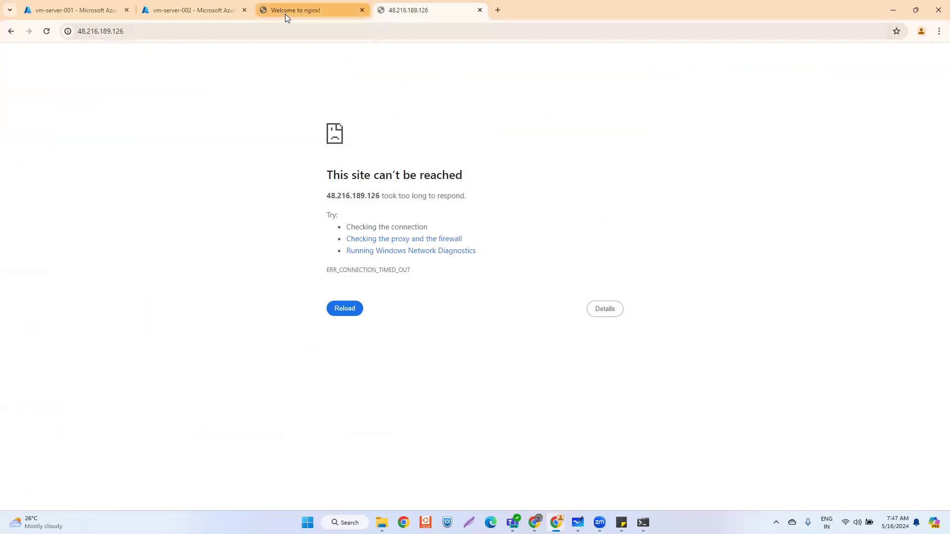
click(285, 13)
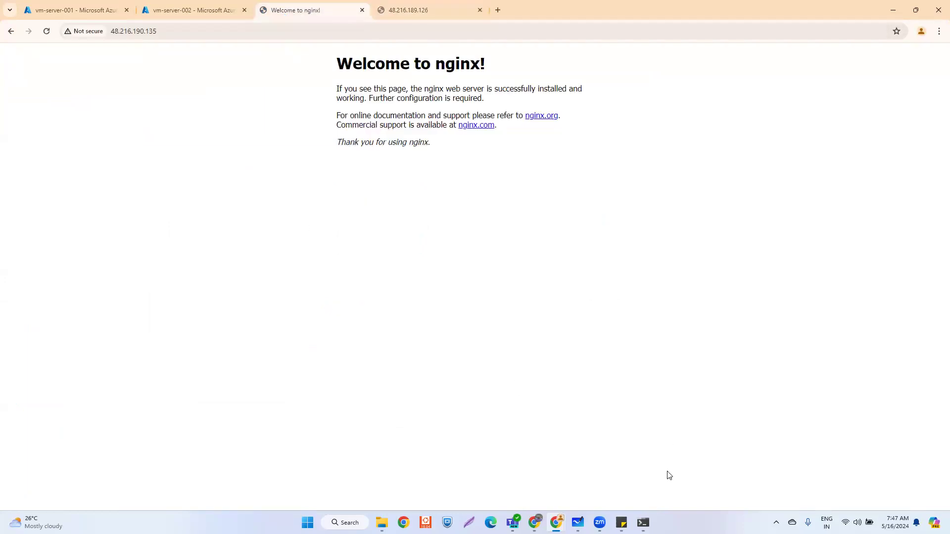
mouse_move(643, 522)
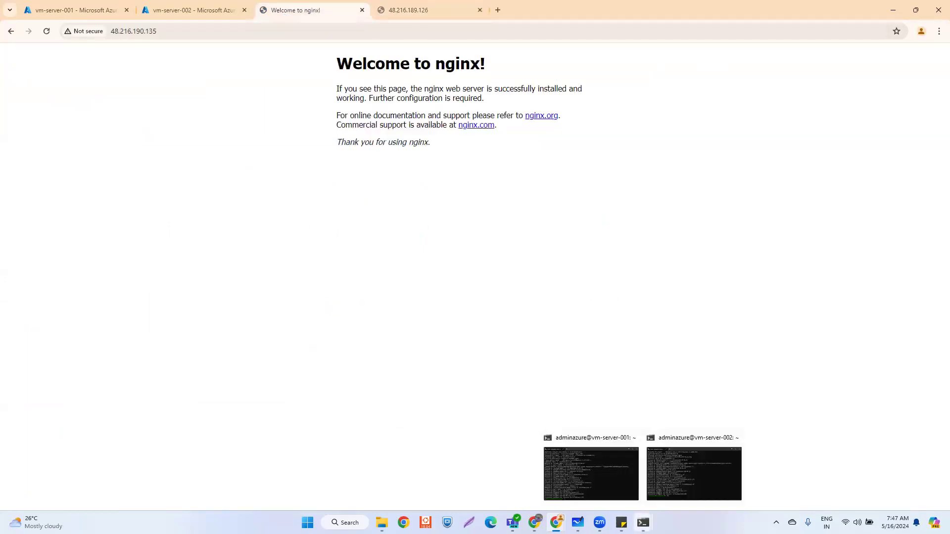
- Maximize the vm-server-001 terminal and list the root directory with cd // and ls
click(596, 482)
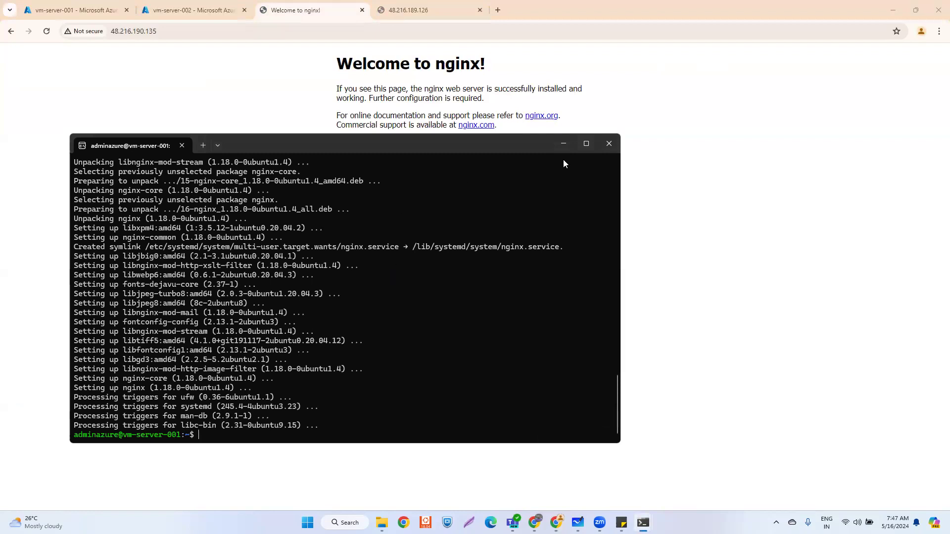
click(585, 144)
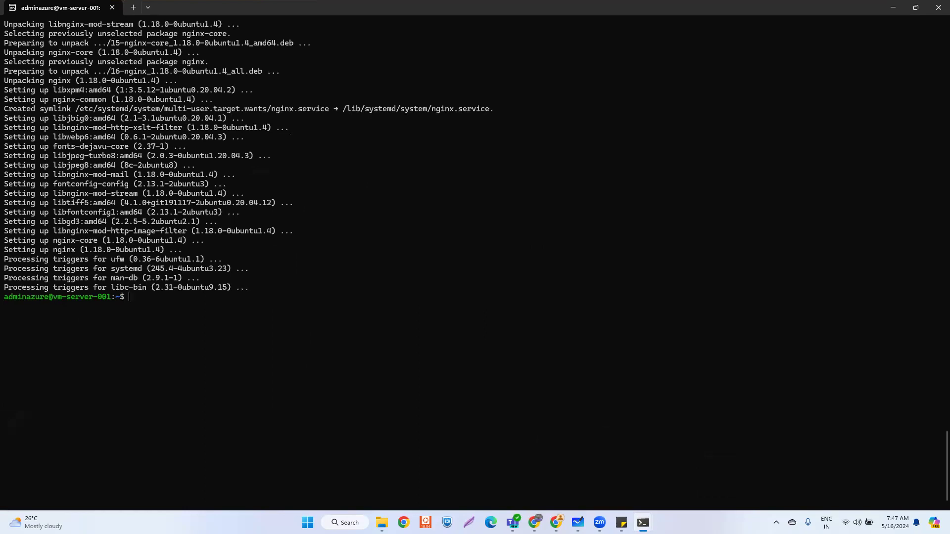
key(alt+Tab)
key(alt+Tab)
text(cd //)
key(Return)
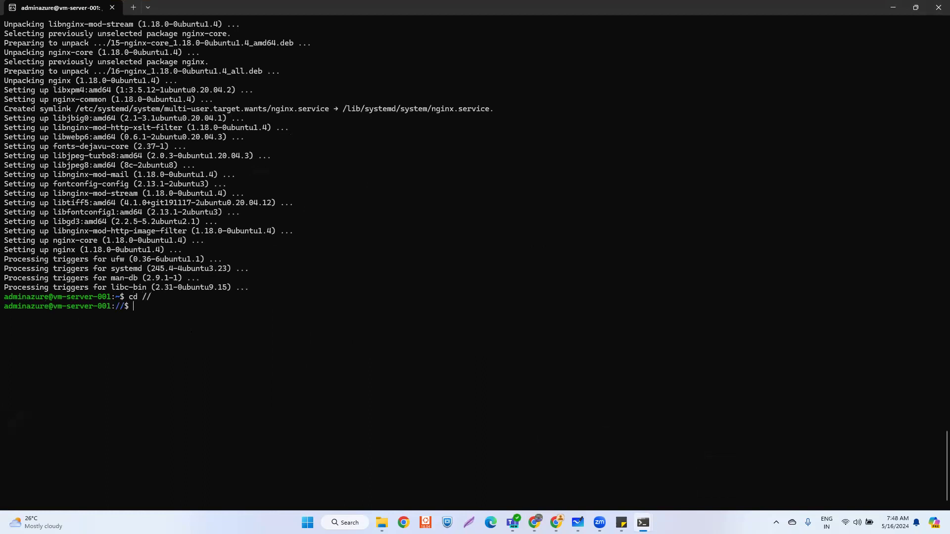
text(ls)
key(Return)
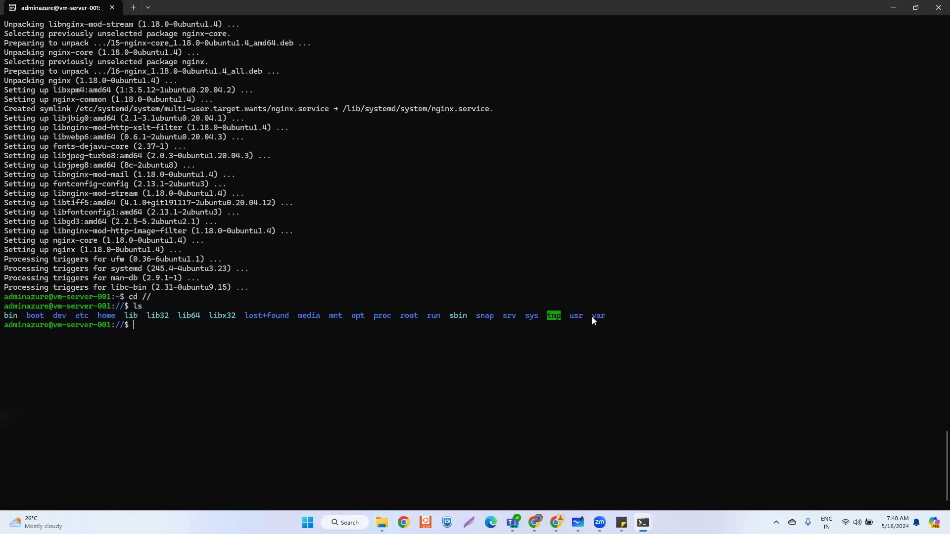
- Move into /var/www/html, list index.nginx-debian.html, and type vim at the prompt
click(147, 336)
text(cd var/ww)
key(Tab)
text(h)
key(Tab)
key(Return)
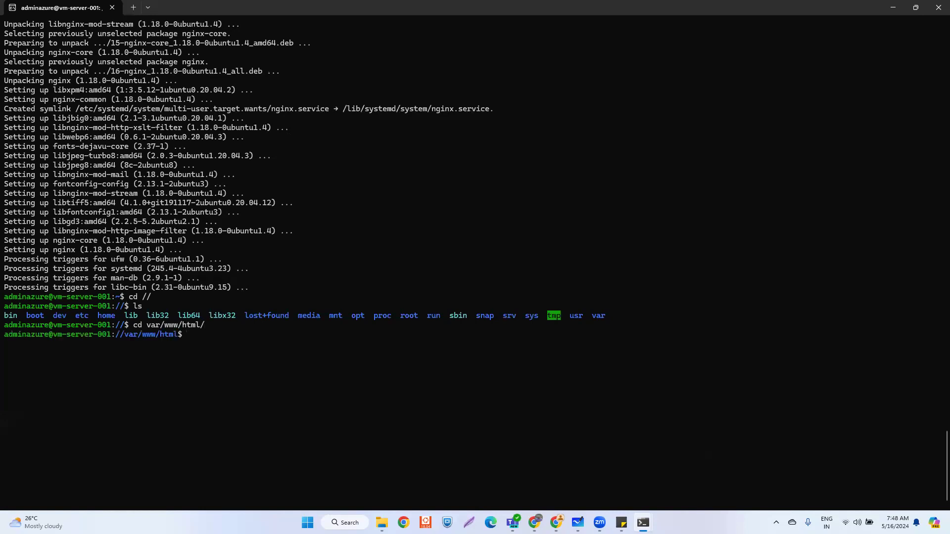
text(ls)
key(Return)
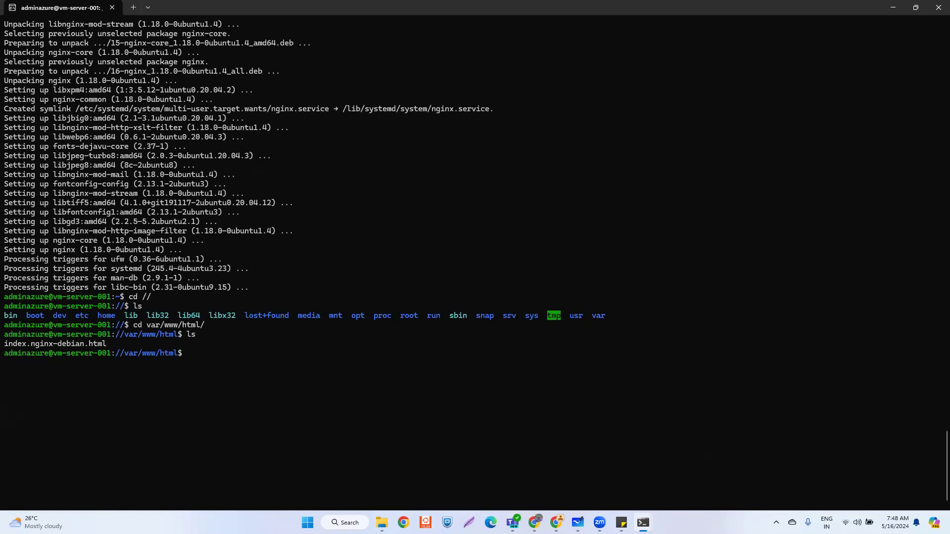
text(vim)
key(super+e)
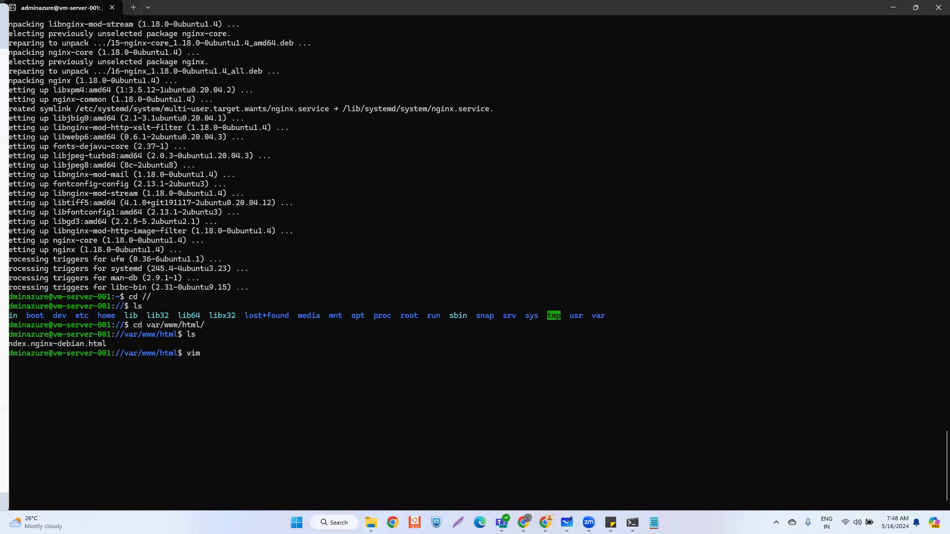
- Open index.nginx-debian.html with sudo vim and delete all of its default contents
click(216, 353)
key(BackSpace)
key(BackSpace)
key(BackSpace)
key(BackSpace)
text(sudo)
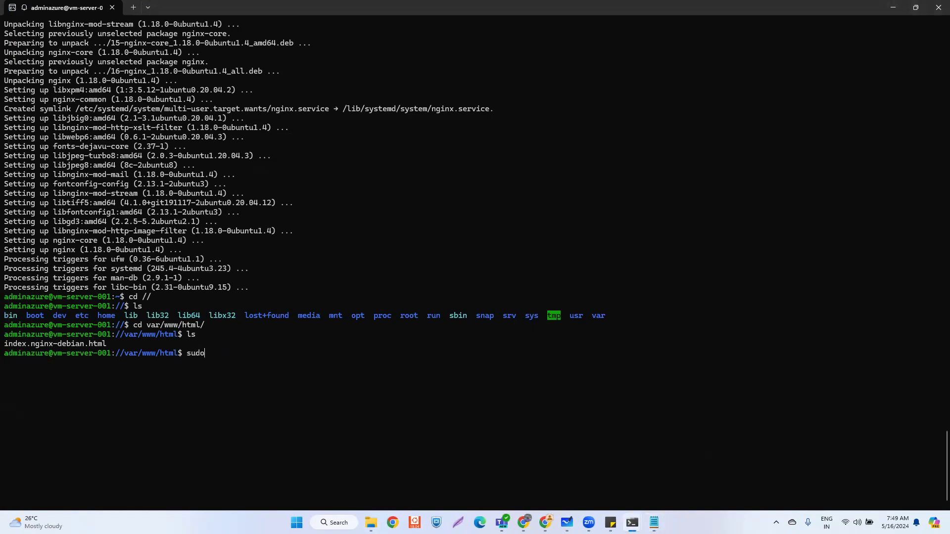
text( vim index.)
key(Tab)
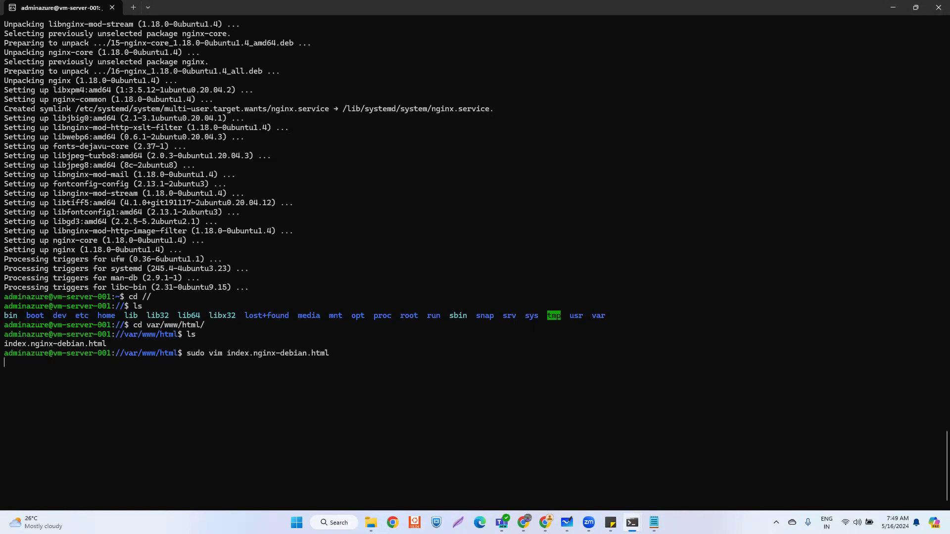
key(Return)
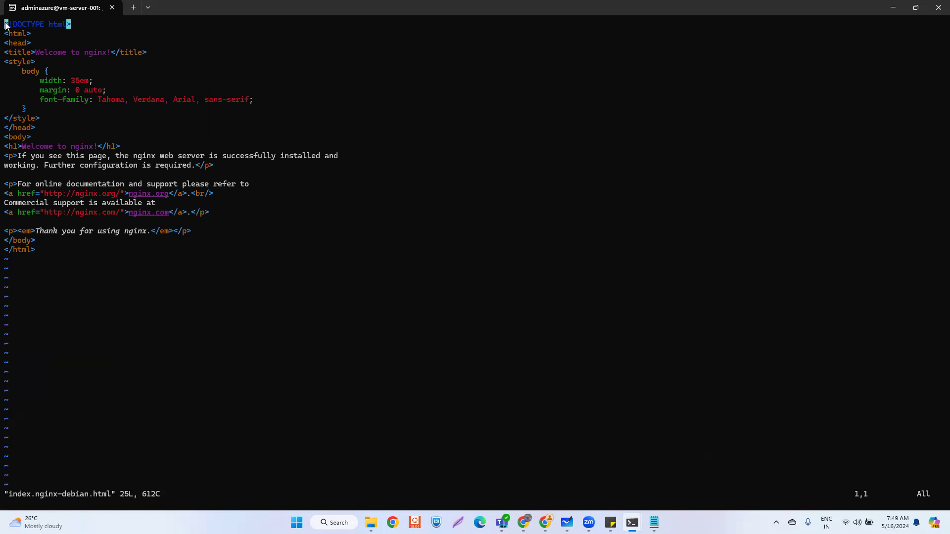
key(d)
key(shift+g)
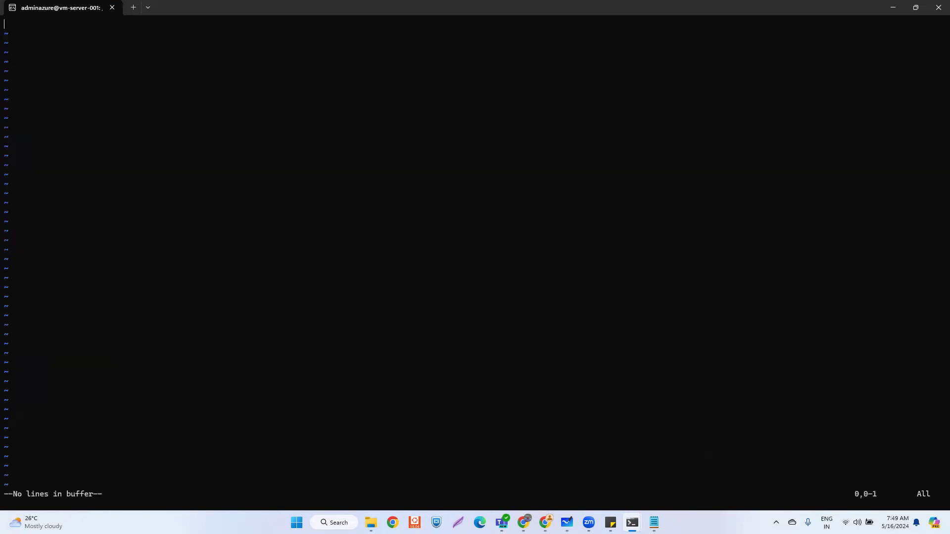
- Paste the custom SERVER 1 Azure Cloud DevOps HTML from Notepad into the file and save with :wq
key(alt+Tab)
key(ctrl+a)
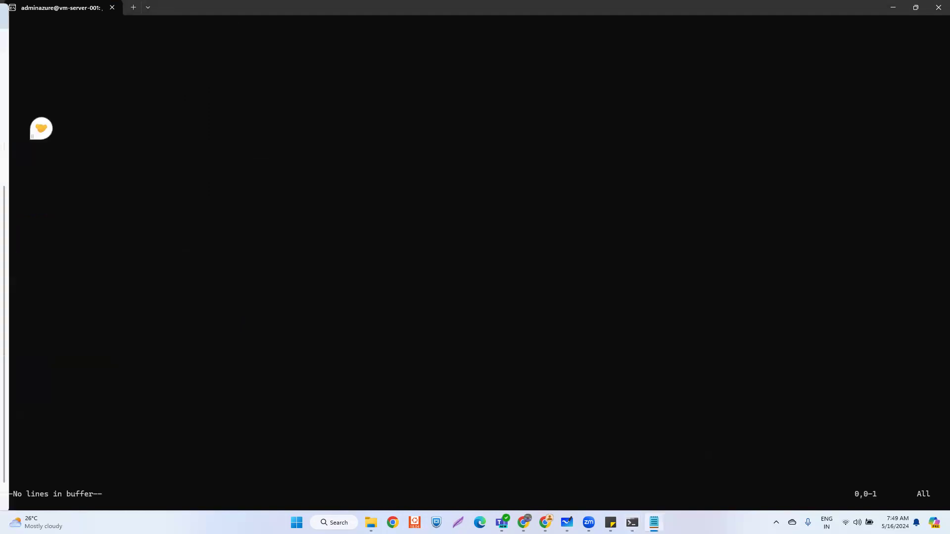
key(alt+Tab)
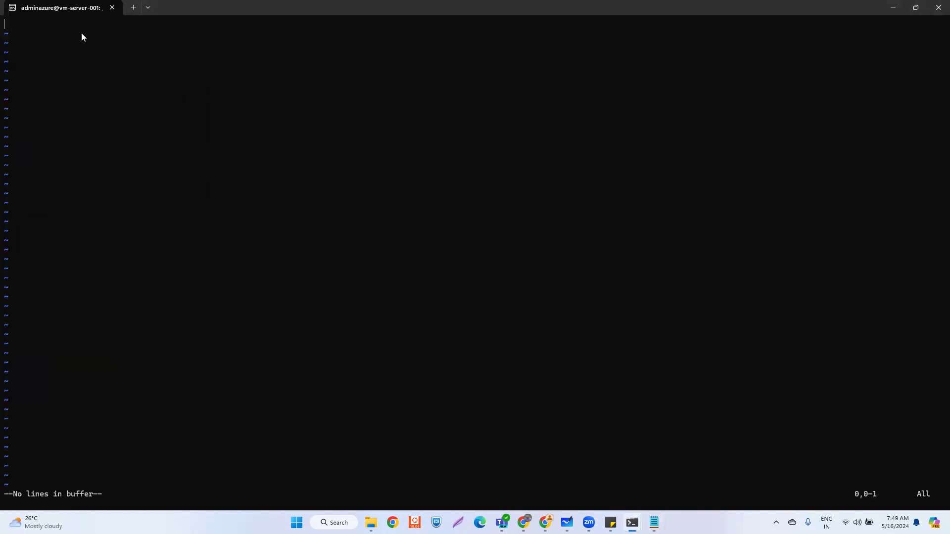
key(i)
right_click(81, 33)
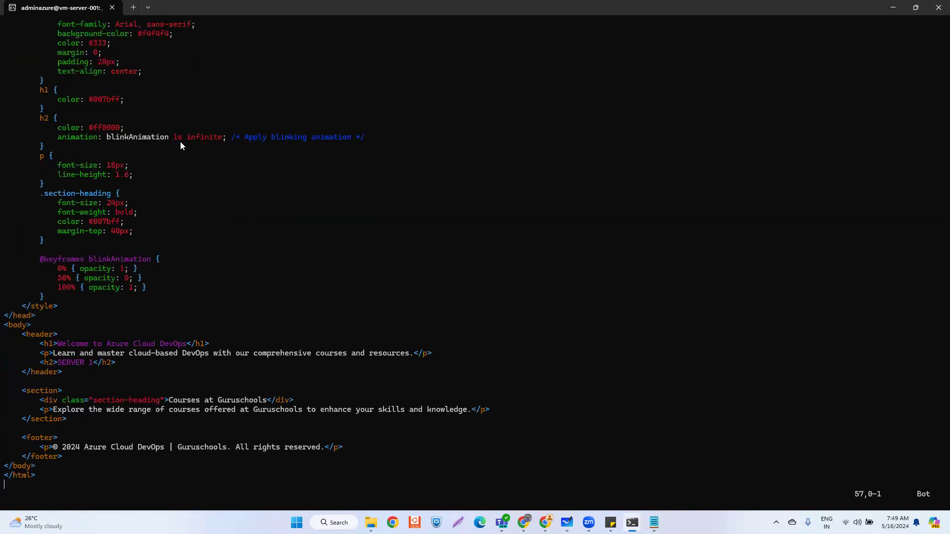
key(Escape)
text(:wq)
key(Return)
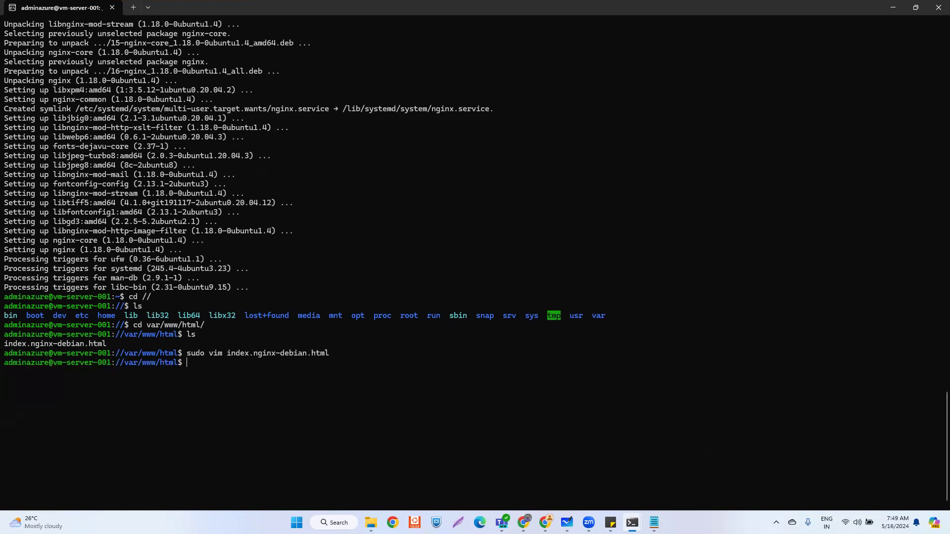
- Restart nginx on vm-server-001 with the pasted 'sudo service nginx restart' command
key(alt+Tab)
key(alt+Tab)
text(sudo service nginx restart)
key(Return)
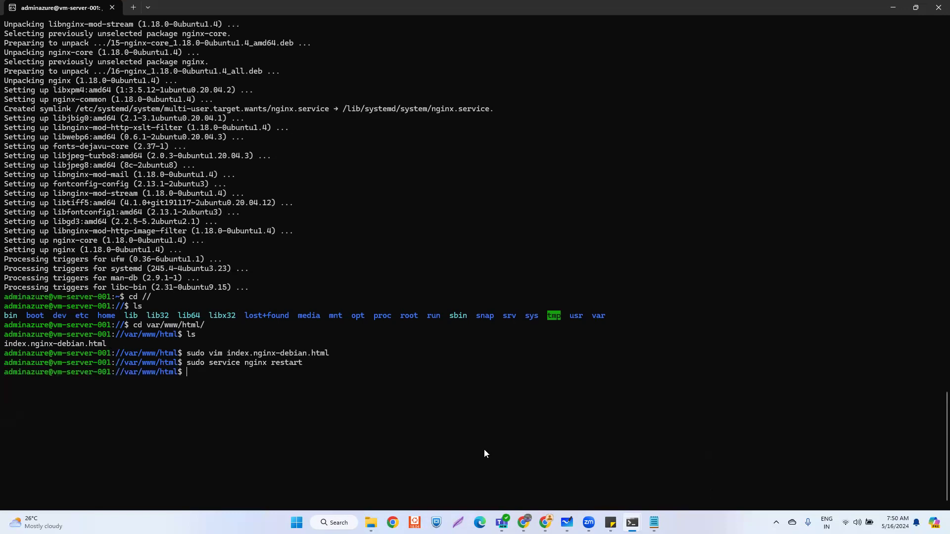
- Bring Chrome forward and select the default nginx page text at 48.216.190.135
mouse_move(544, 522)
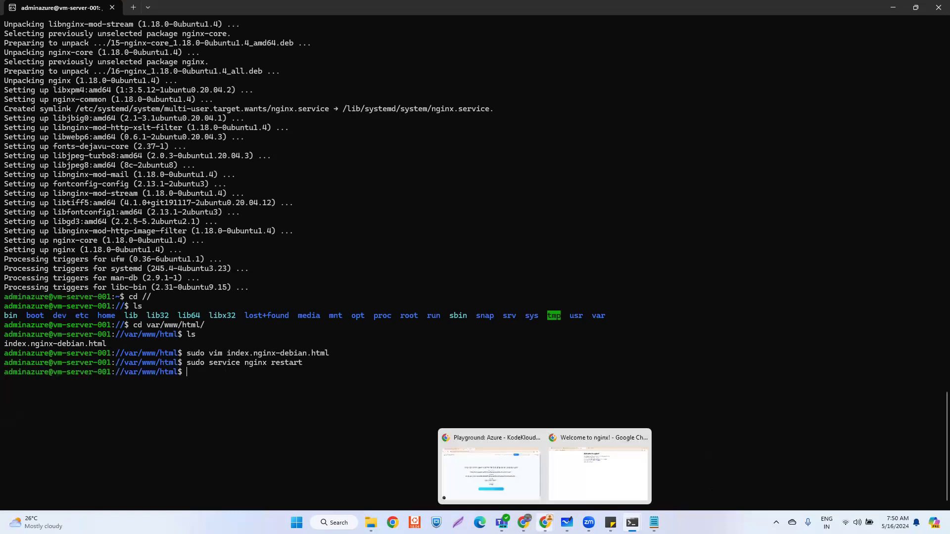
click(589, 477)
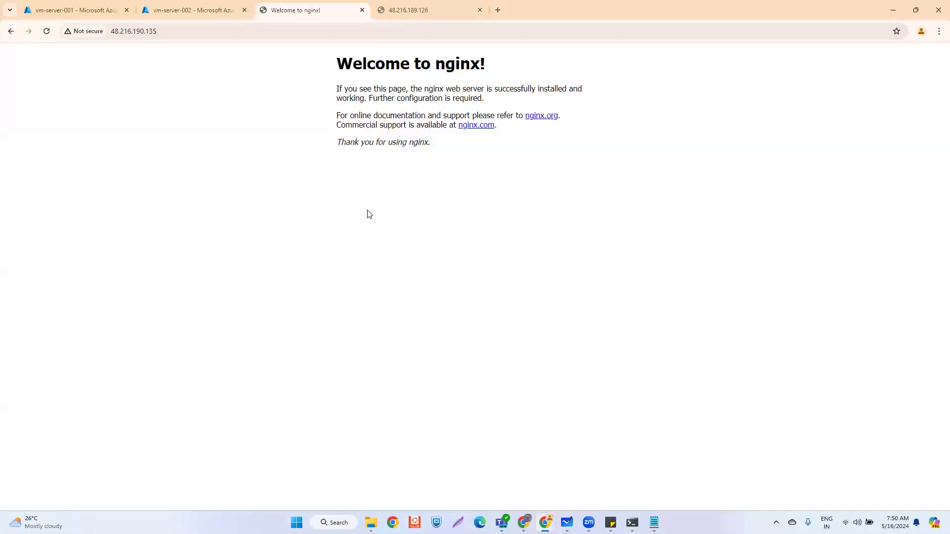
drag(337, 64, 458, 153)
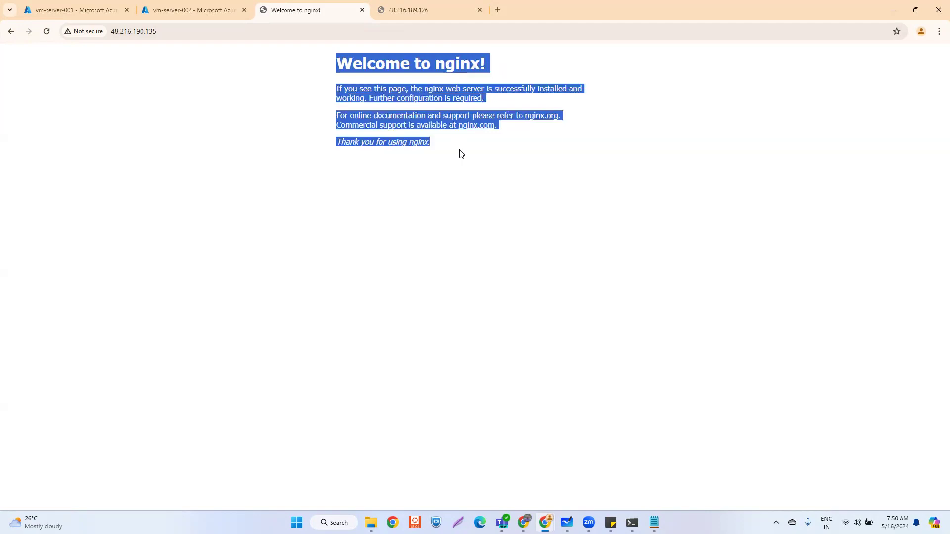
click(460, 179)
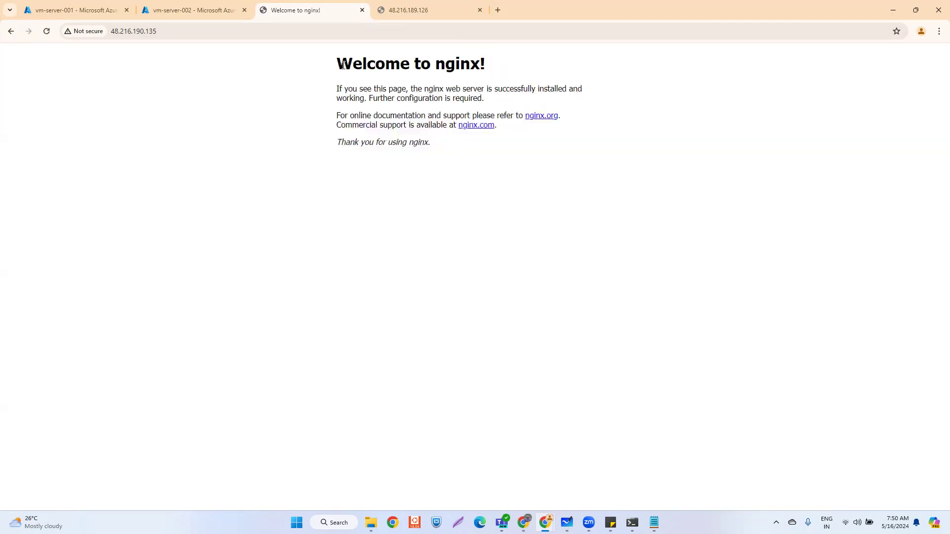
drag(338, 64, 436, 144)
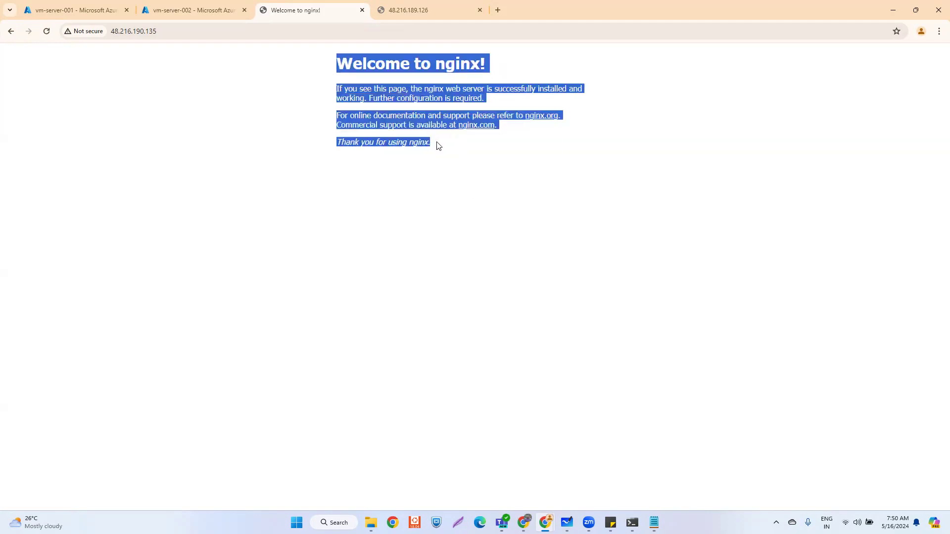
- Reload 48.216.190.135 to show the SERVER 1 page, then bring up vm-server-002's terminal
click(174, 30)
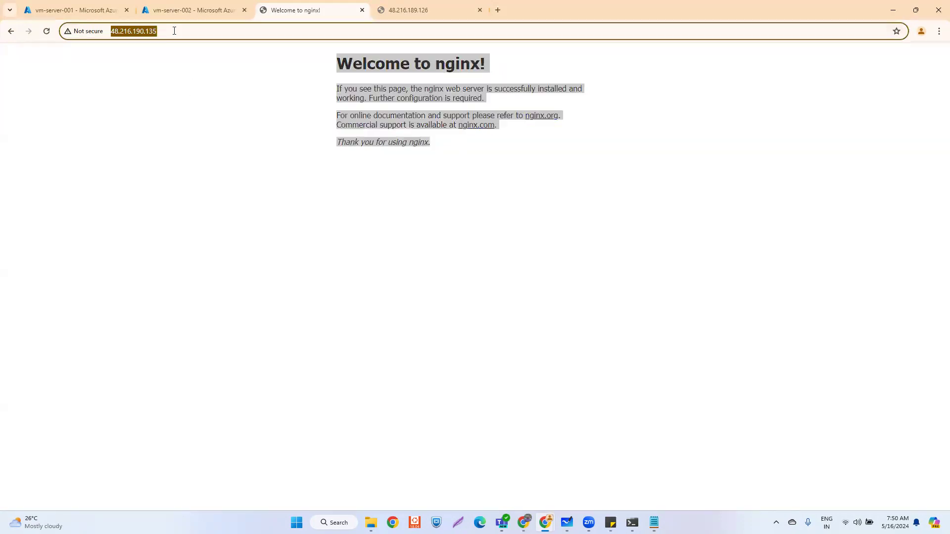
click(417, 210)
drag(435, 148, 336, 59)
click(331, 211)
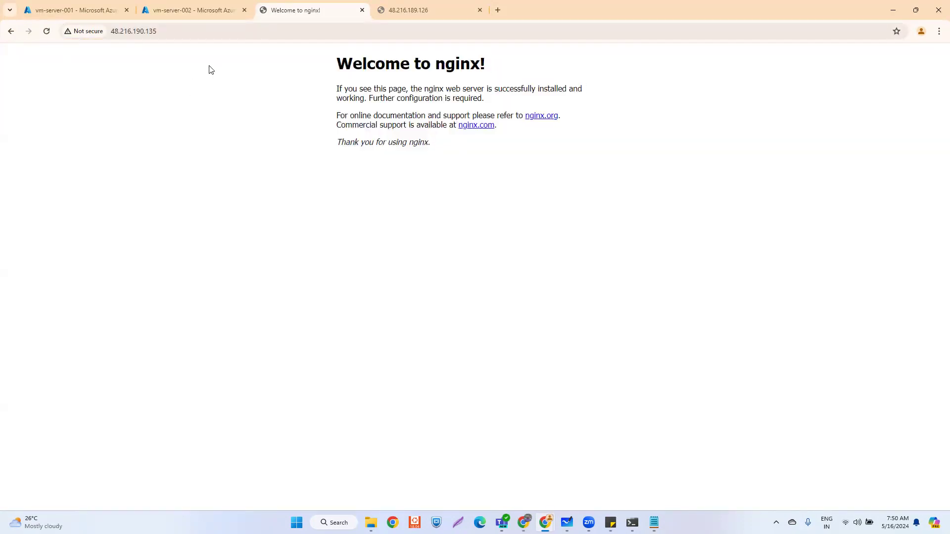
click(169, 31)
key(Return)
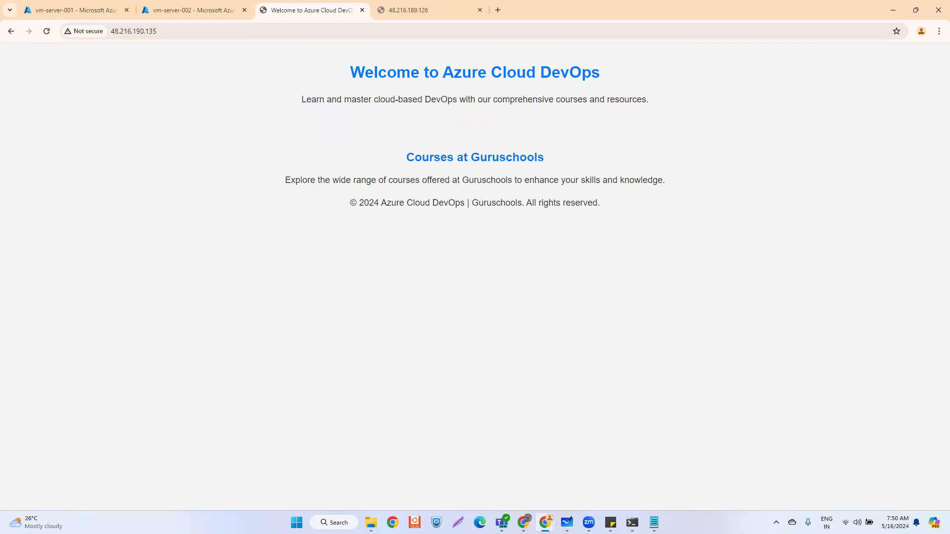
mouse_move(632, 522)
click(674, 481)
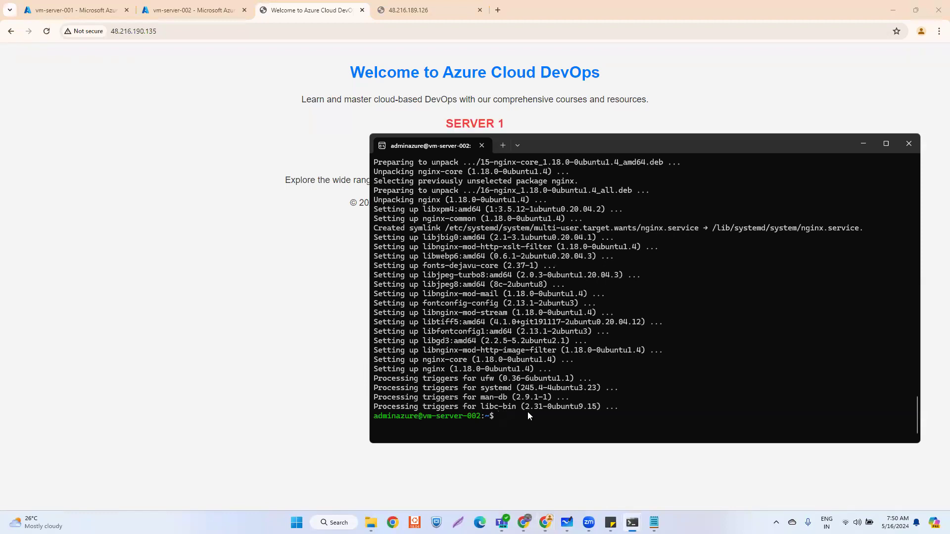
- Change to the /var/www/html web root on vm-server-002 and list its files
text(cd //)
key(Return)
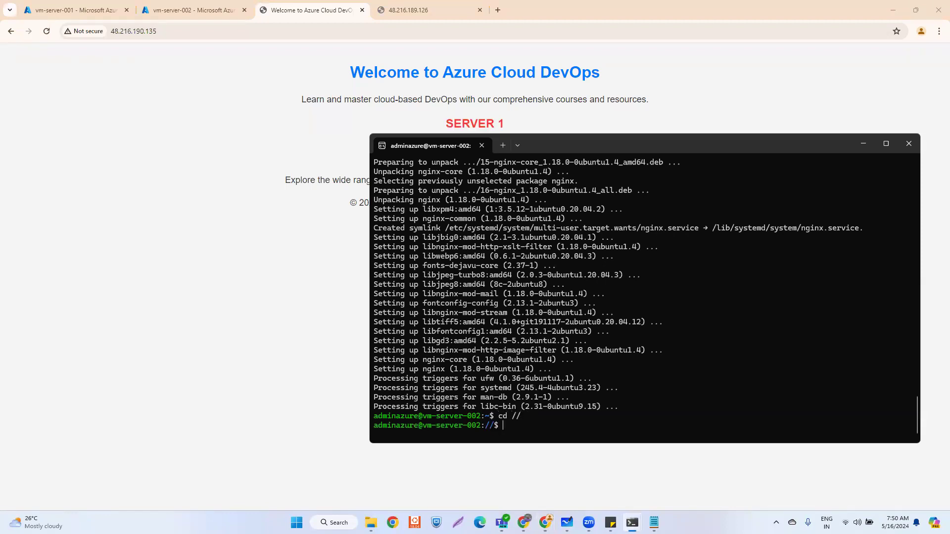
text(cd var/www/html/)
key(Return)
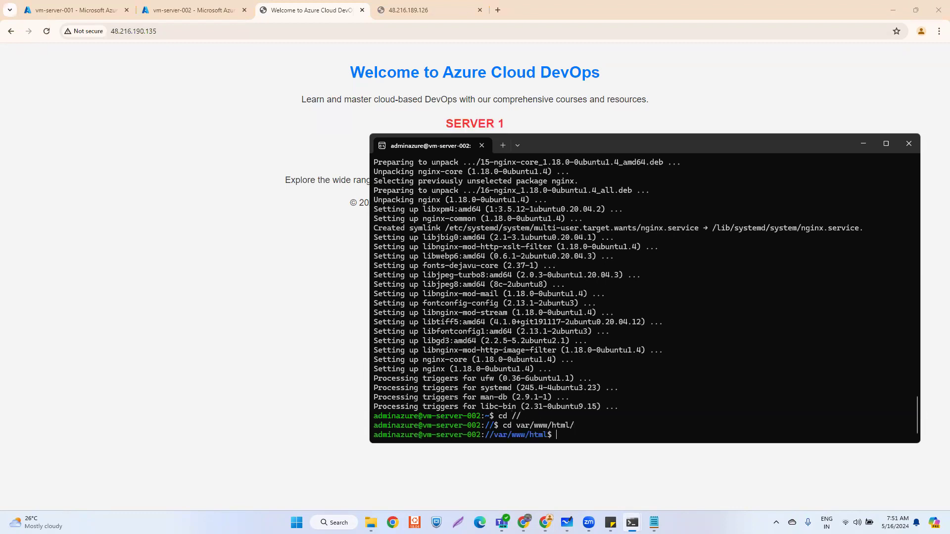
text(ls)
key(Return)
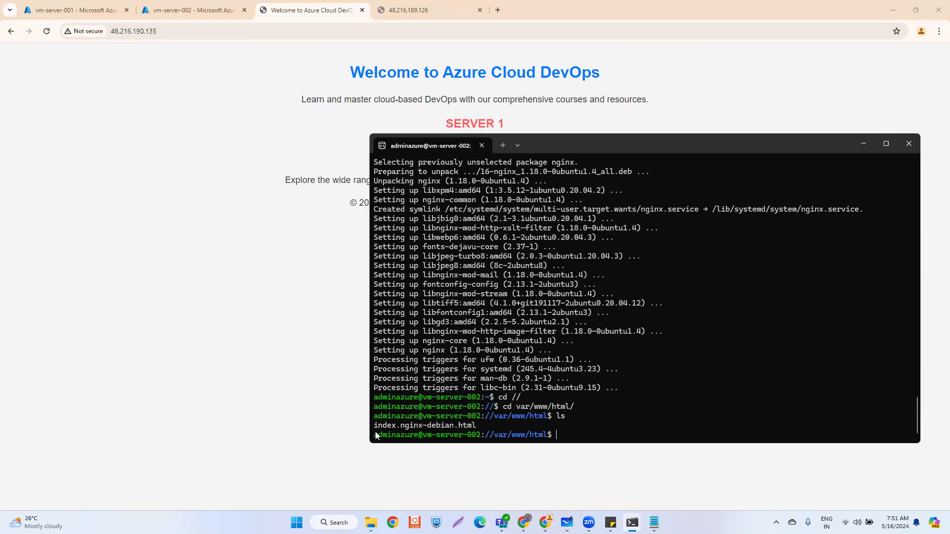
- Maximize the terminal and open index.nginx-debian.html in vim with sudo
click(886, 144)
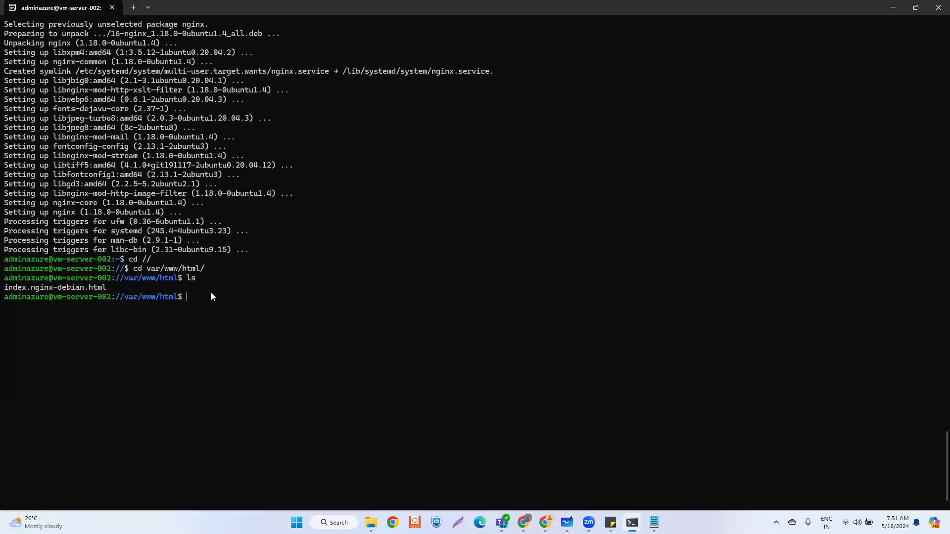
text(sudo vim in)
key(Tab)
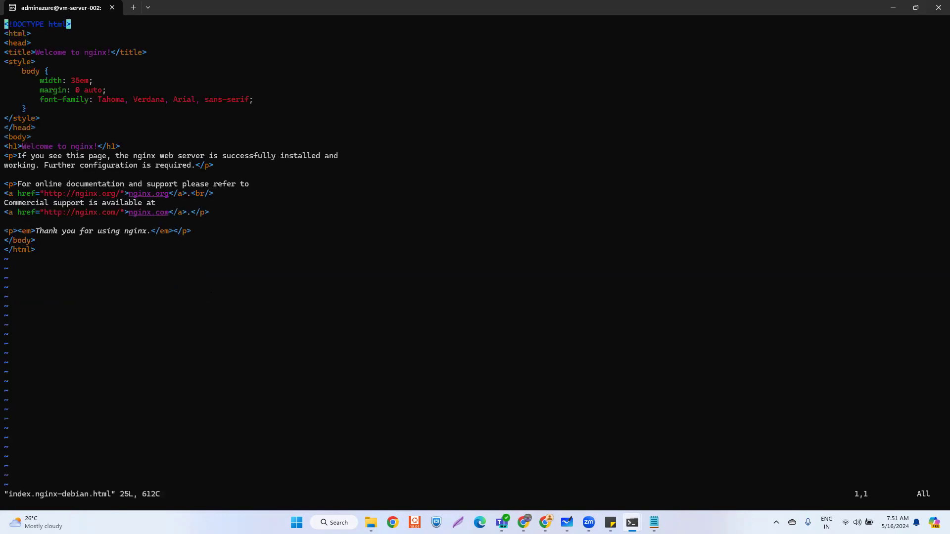
- Replace index.nginx-debian.html with the pasted Azure Cloud DevOps SERVER 2 HTML and save with :wq
key(alt+Tab)
key(alt+Tab)
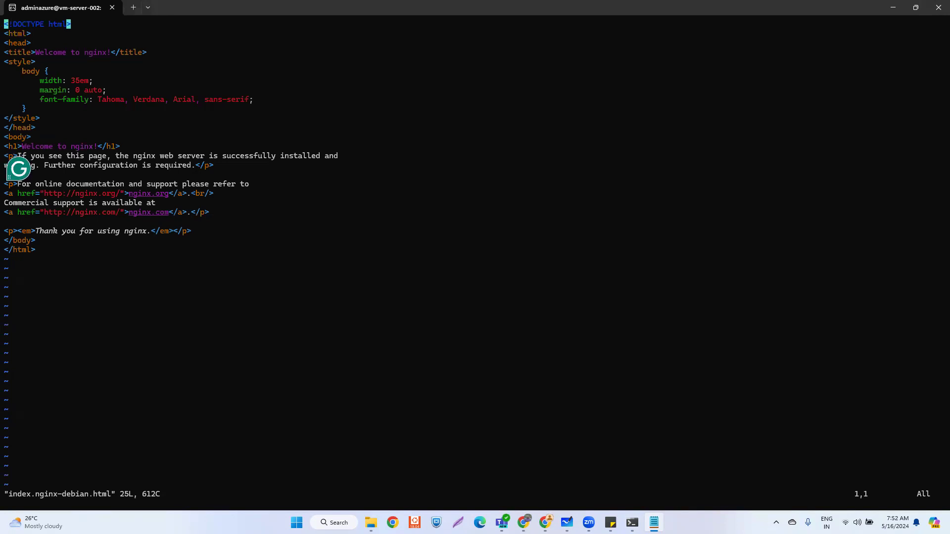
click(248, 189)
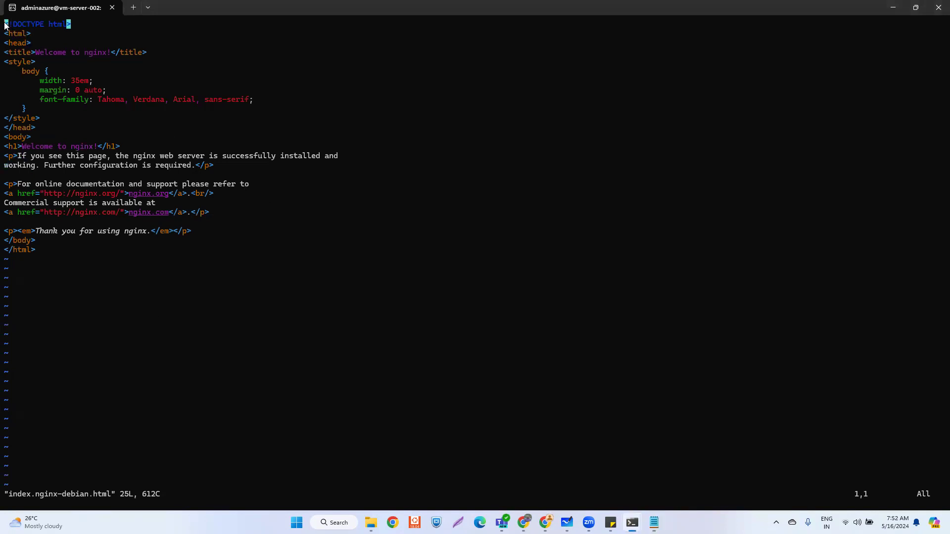
key(d)
key(shift+g)
key(i)
text(<!DOCTYPE html> <html> <head>     <meta charset="UTF-8">     <title>Welcome to Azure Cloud DevOps | Guruschools</title>     <style>         body {             font-family: Arial, sans-serif;             background-color: #f4f4f4;             color: #333;             margin: 0;             padding: 20px;             text-align: center;         }         h1 {             color: #007bff;         }         h2 {             color: #28a745; /* Green color */             animation: blinkAnimation 1s infinite; /* Apply blinking animation */         }         p {             font-size: 18px;             line-height: 1.6;         }         .section-heading {             font-size: 24px;             font-weight: bold;             color: #007bff;             margin-top: 40px;         }          @keyframes blinkAnimation {             0% { opacity: 1; }             50% { opacity: 0; }             100% { opacity: 1; }         }     </style> </head> <body>     <header>         <h1>Welcome to Azure Cloud DevOps</h1>         <p>Learn and master cloud-based DevOps with our comprehensive courses and resources.</p>         <h2>SERVER 2</h2>     </header>      <section>         <div class="section-heading">Courses at Guruschools</div>         <p>Explore the wide range of courses offered at Guruschools to enhance your skills and knowledge.</p>     </section>      <footer>         <p>© 2024 Azure Cloud DevOps | Guruschools. All rights reserved.</p>     </footer> </body> </html>)
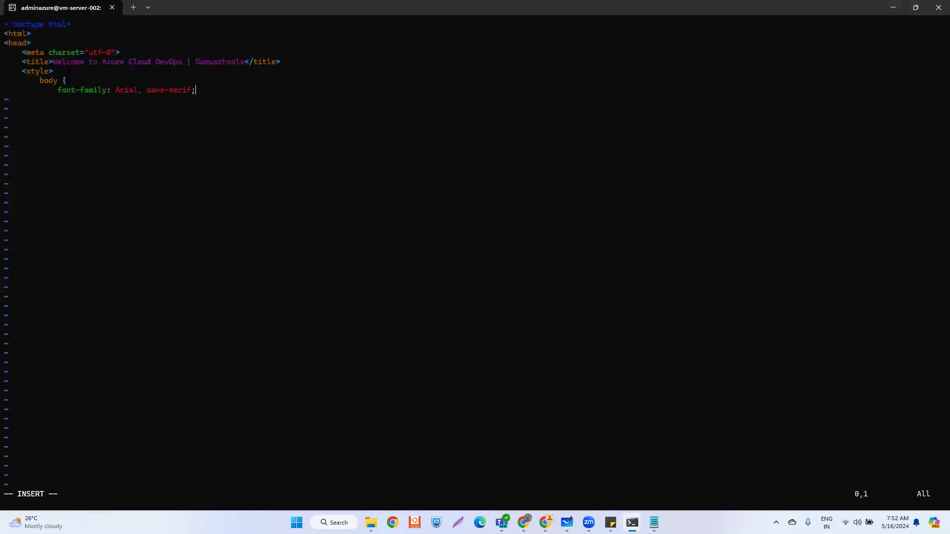
key(Escape)
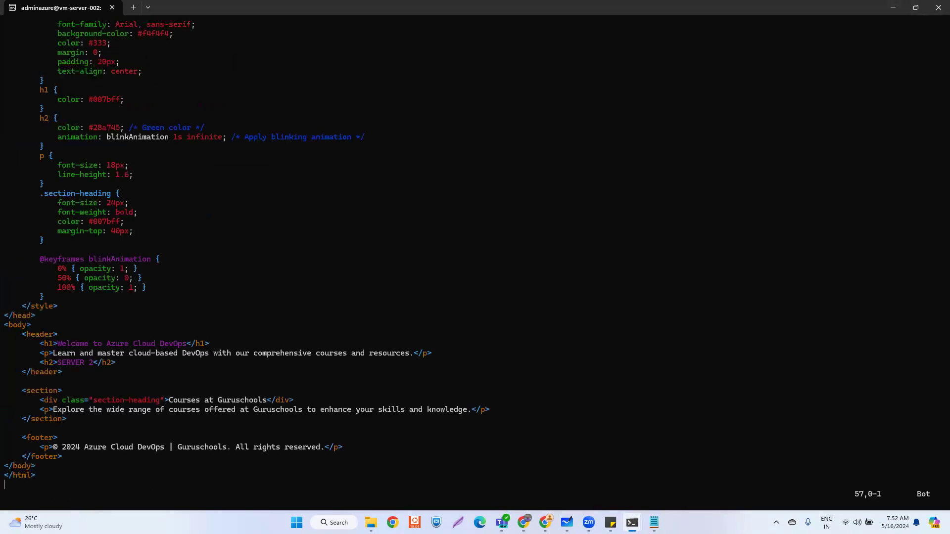
text(:wq)
key(Return)
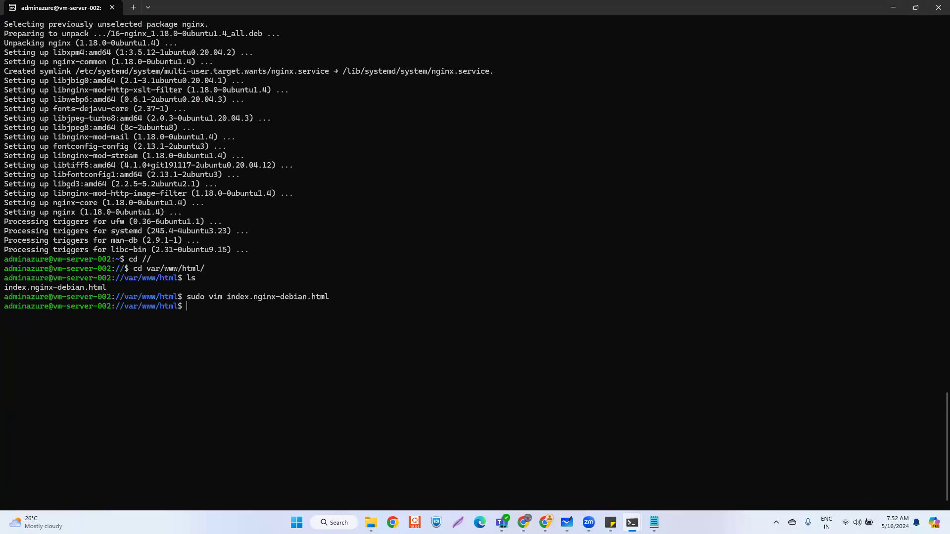
- Restart nginx on vm-server-002 with 'sudo service nginx restart'
click(610, 522)
click(203, 312)
text(sudo service nginx restart)
key(Return)
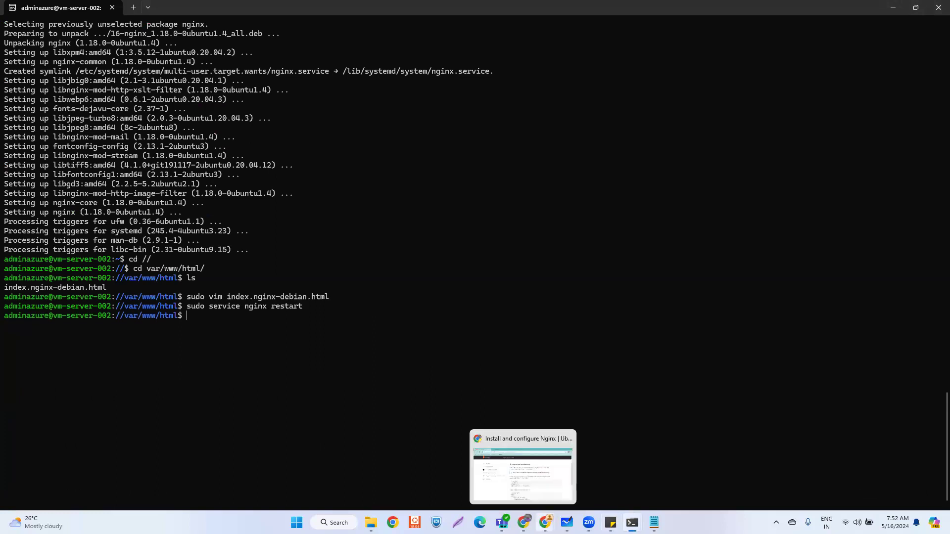
- Reload the 48.216.189.126 tab in Chrome to load the new page
click(595, 480)
click(414, 15)
click(184, 31)
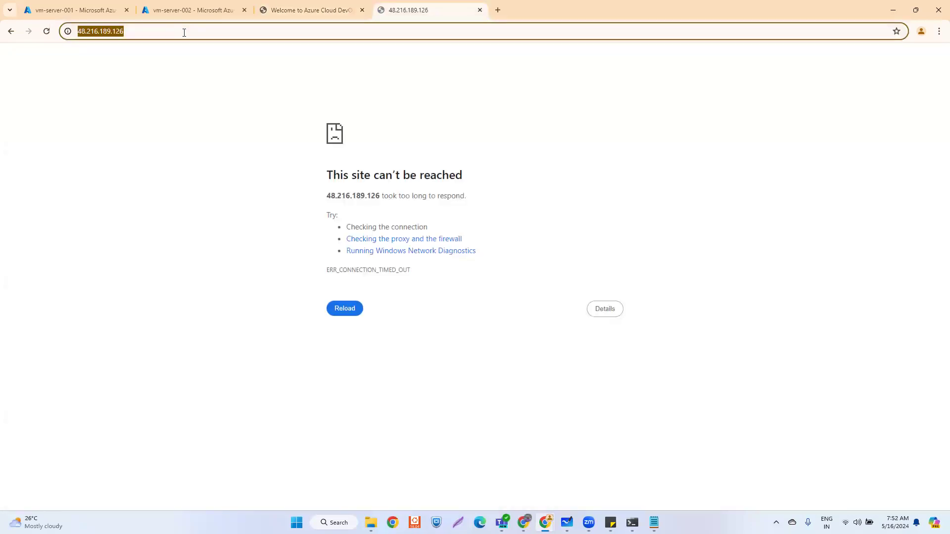
key(Return)
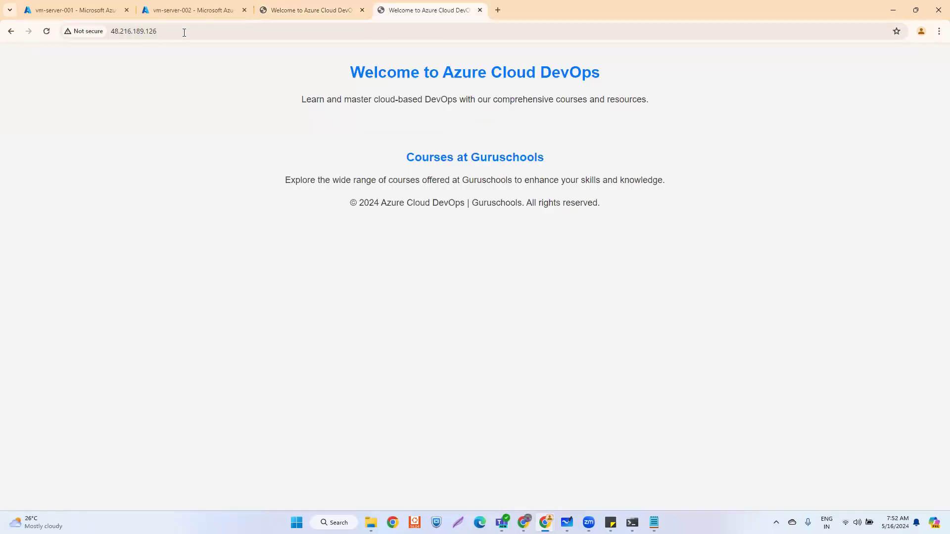
- Compare the SERVER 2 page with the SERVER 1 page at 48.216.190.135
triple_click(447, 119)
click(317, 11)
triple_click(504, 122)
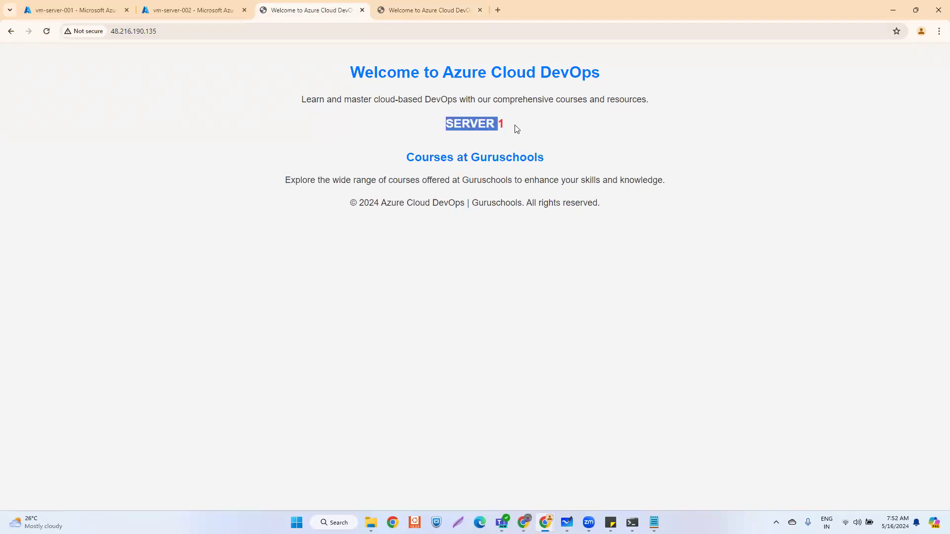
click(418, 11)
click(476, 123)
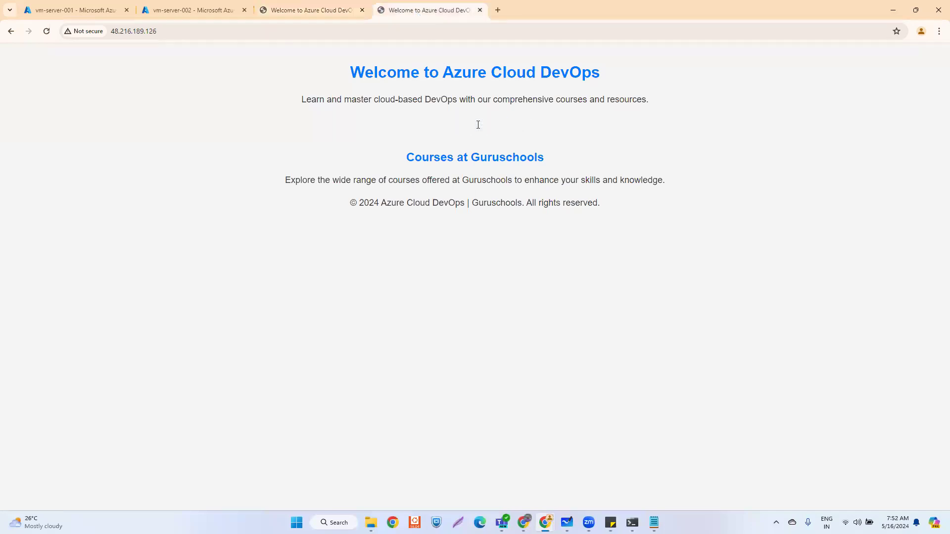
click(332, 9)
click(434, 9)
click(315, 8)
click(431, 12)
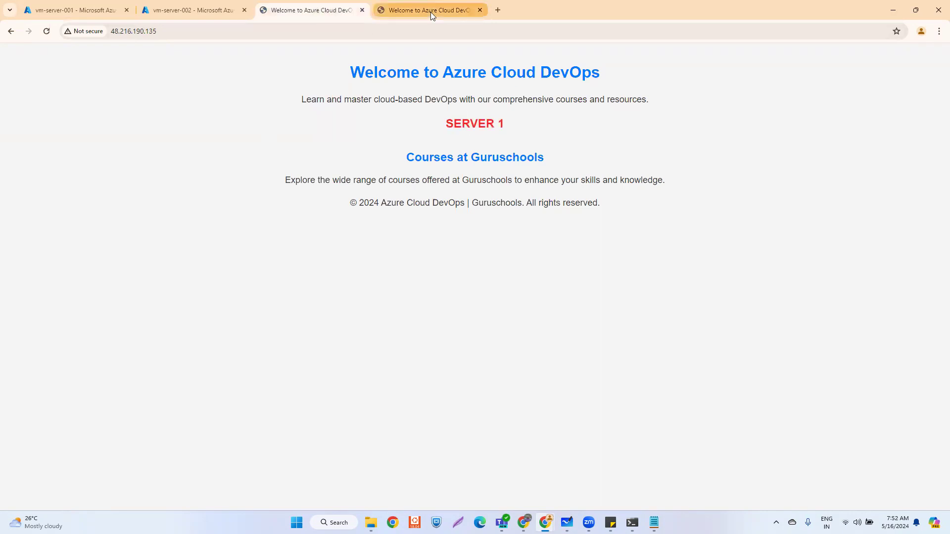
click(304, 12)
click(418, 7)
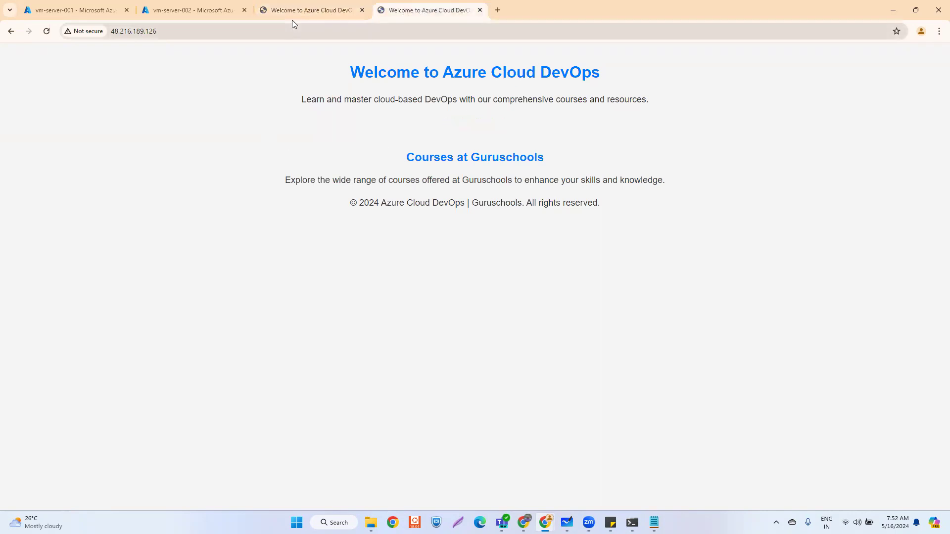
click(308, 9)
click(400, 14)
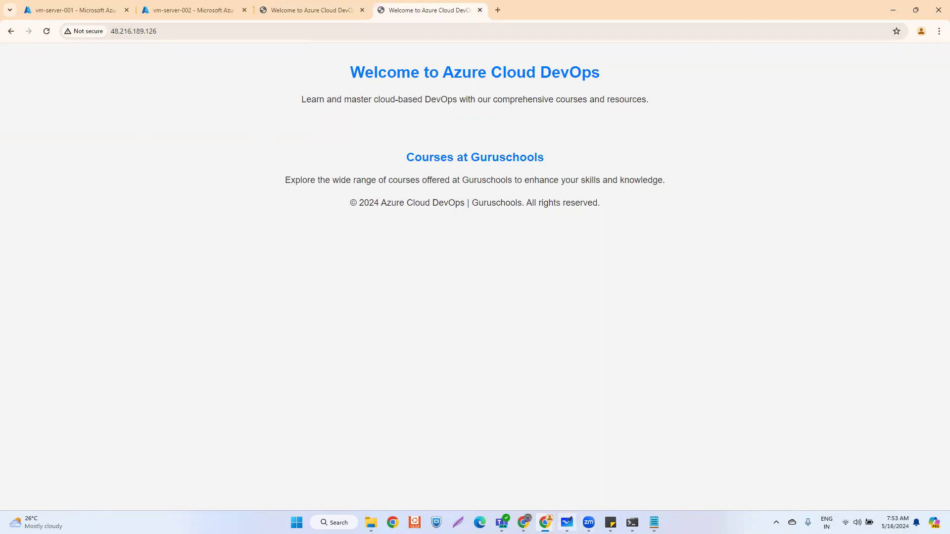
- Review the load balancer architecture diagram, then return to vm-server-001's Azure network settings
mouse_move(567, 522)
click(588, 490)
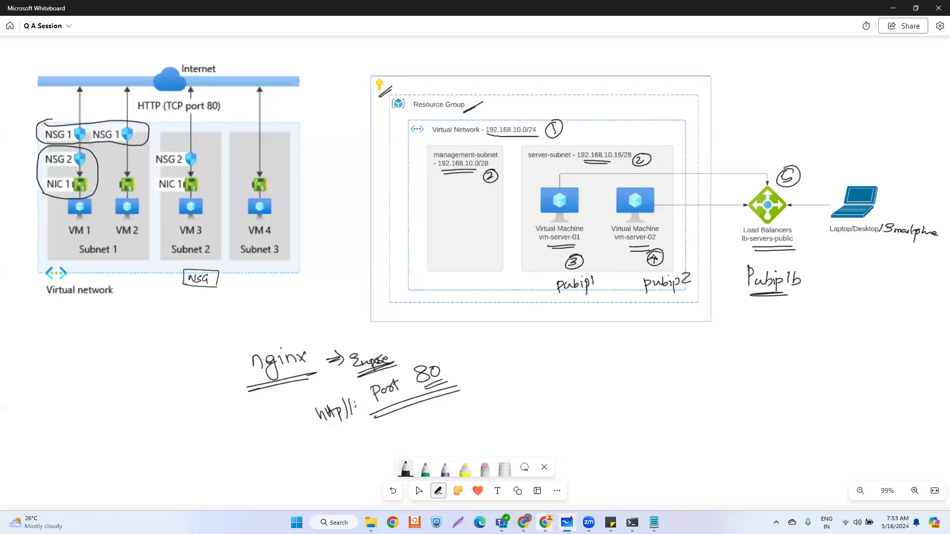
mouse_move(545, 522)
click(583, 477)
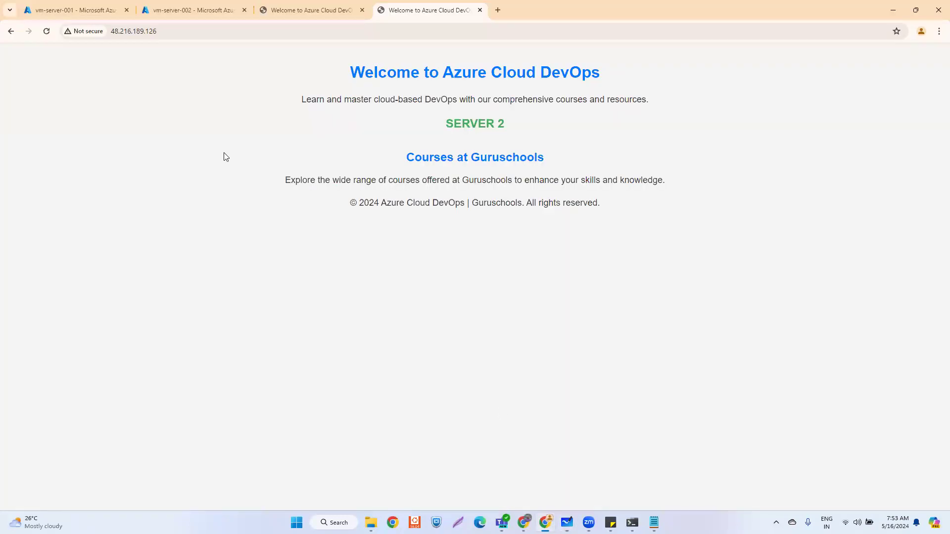
click(59, 10)
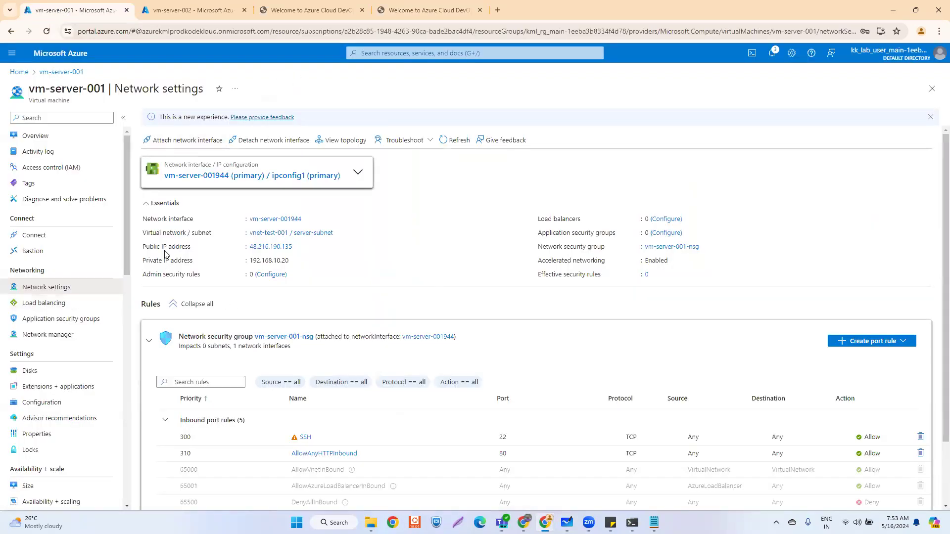
- Find Public IP addresses via search 'pub' and dissociate pubip-server-001 from its network interface
click(19, 72)
click(381, 53)
text(pub)
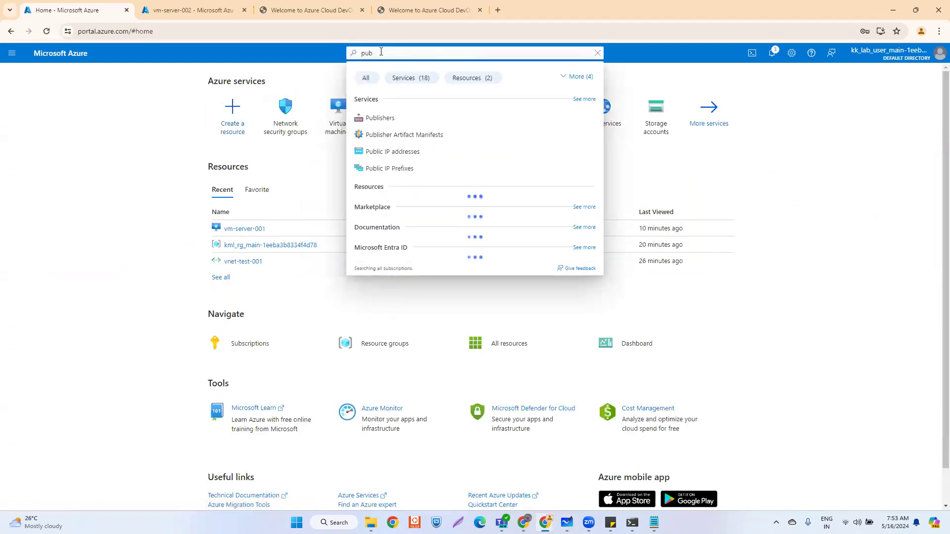
click(414, 151)
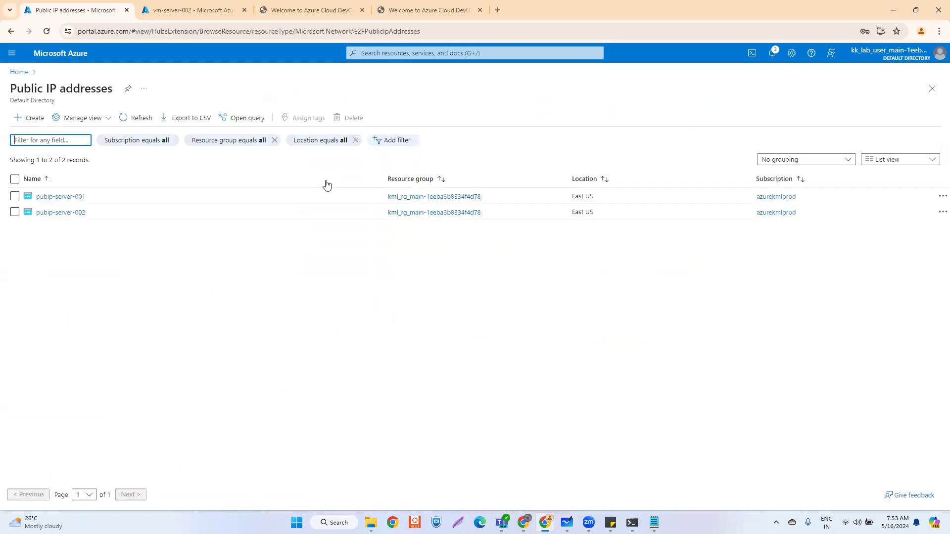
click(64, 198)
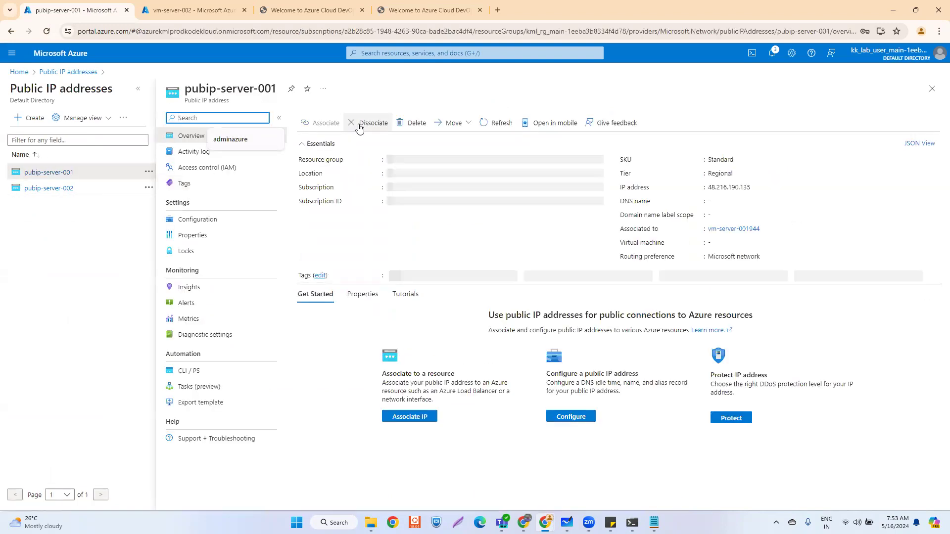
click(367, 125)
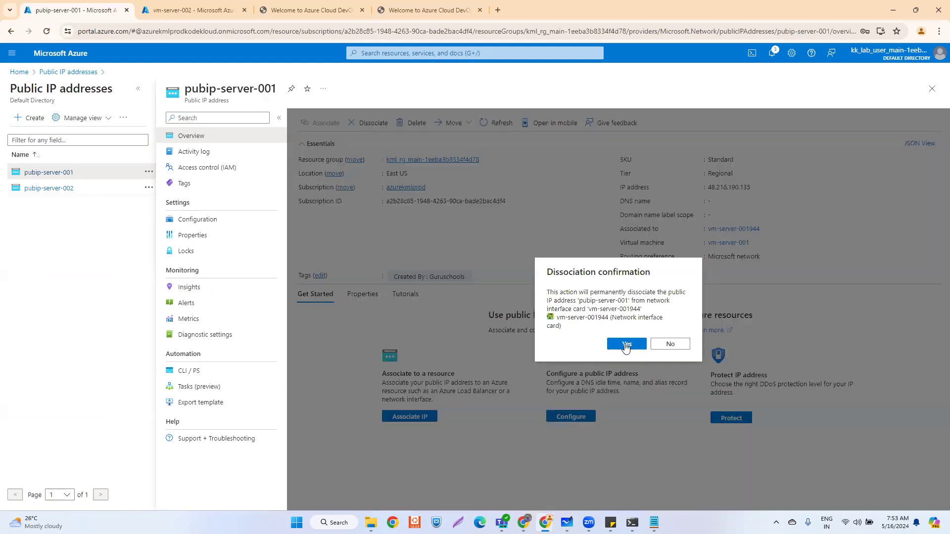
click(626, 345)
- Dissociate pubip-server-002 from network interface vm-server-002171
click(46, 189)
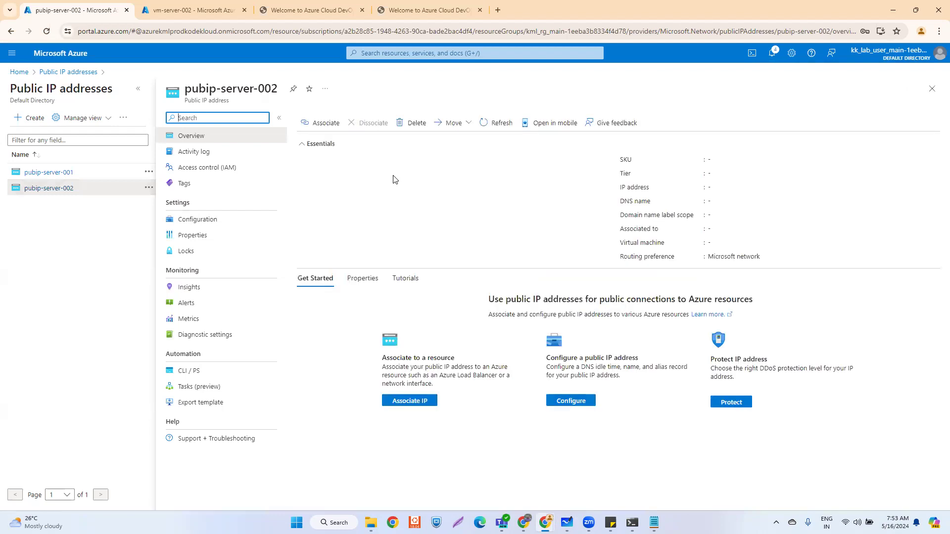
click(371, 123)
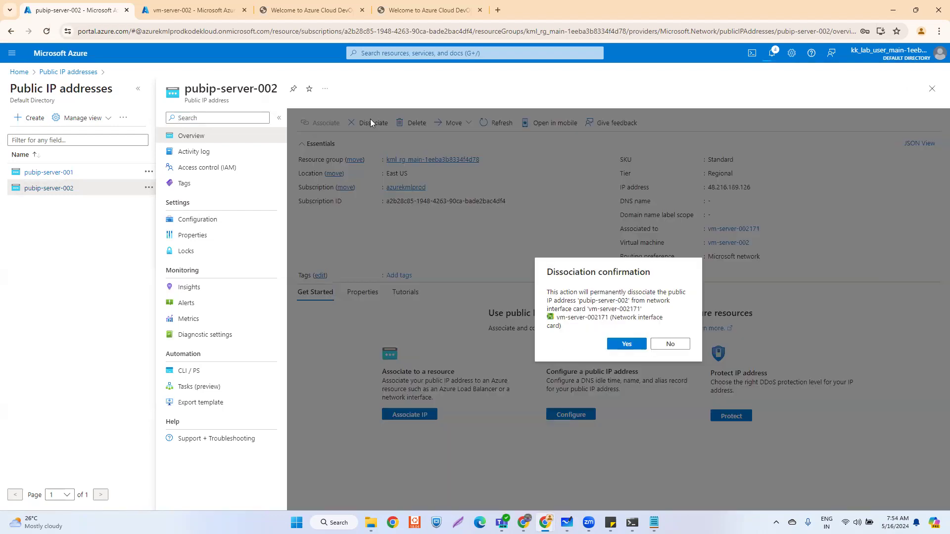
click(624, 344)
mouse_move(567, 522)
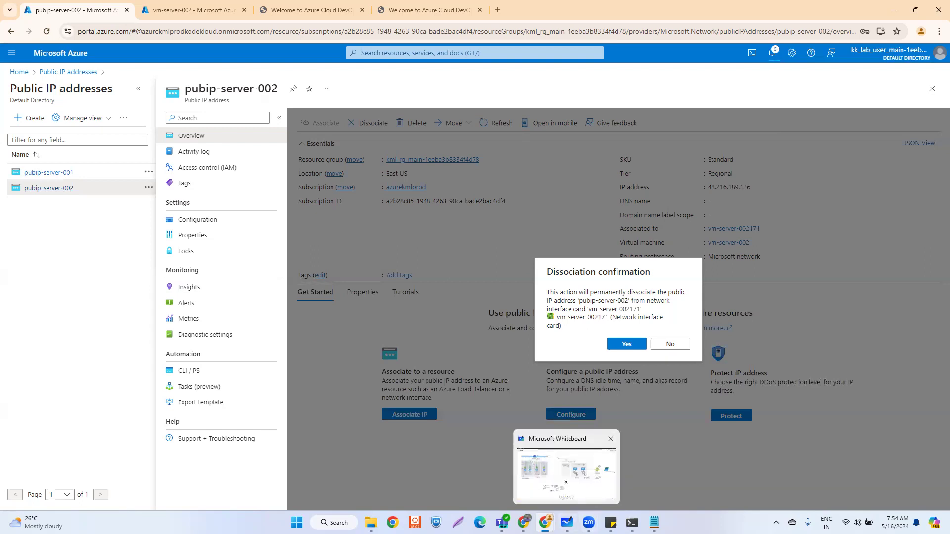
click(568, 485)
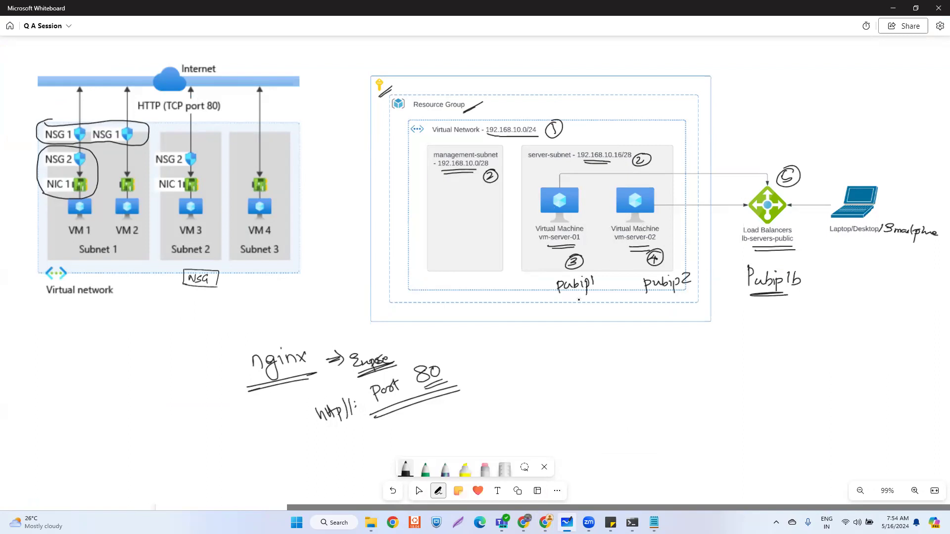
- Strike through the handwritten pubip1 and pubip2 labels under the two VMs on the diagram
drag(544, 280, 622, 281)
mouse_move(537, 298)
mouse_down()
mouse_move(600, 270)
mouse_move(699, 288)
mouse_up()
drag(619, 310, 695, 266)
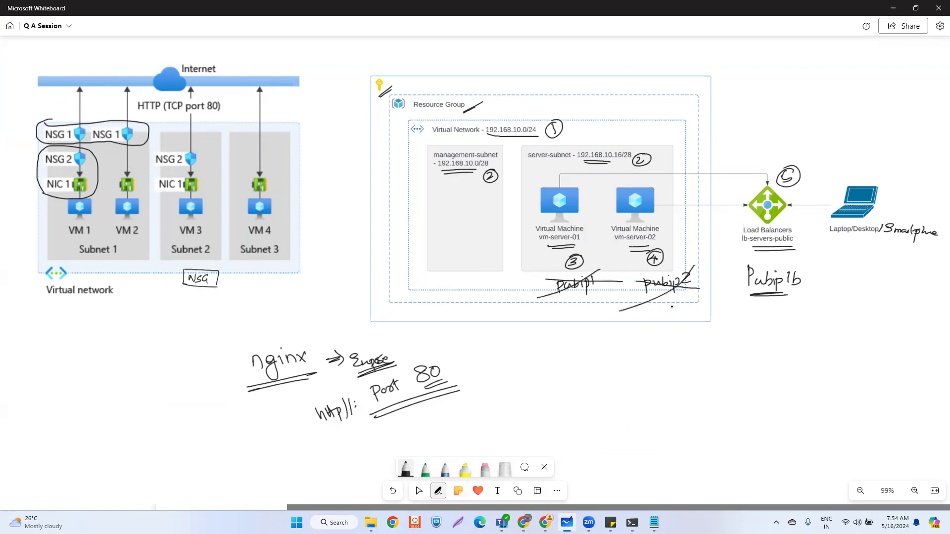
key(alt+Tab)
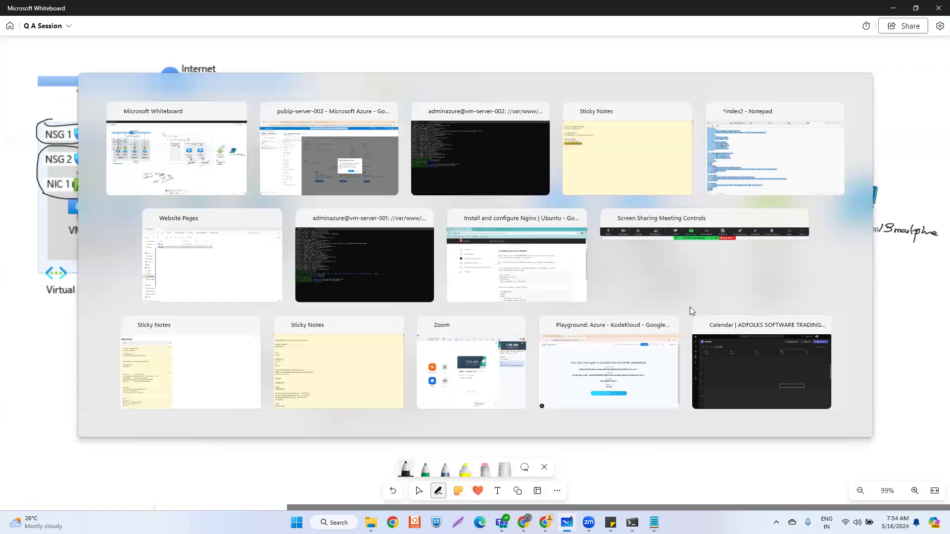
key(alt+Tab)
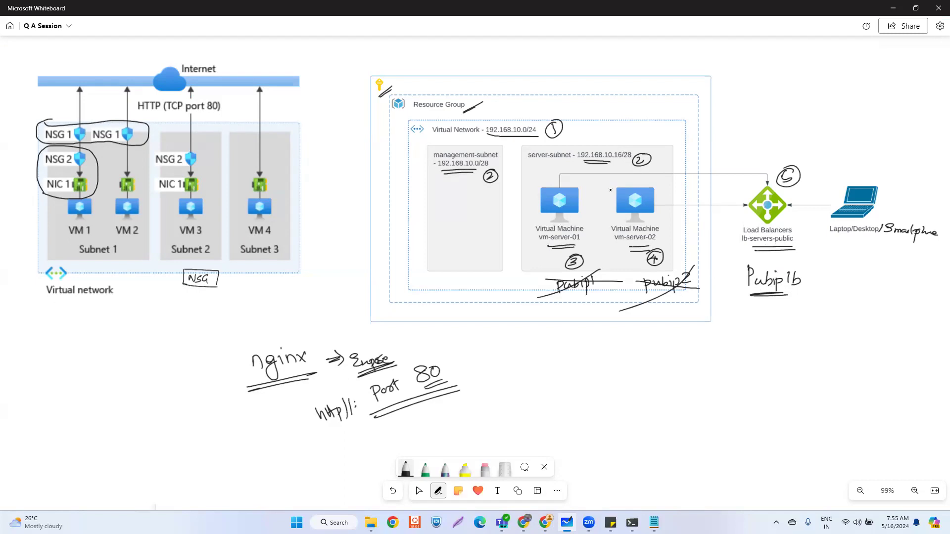
key(alt+Tab)
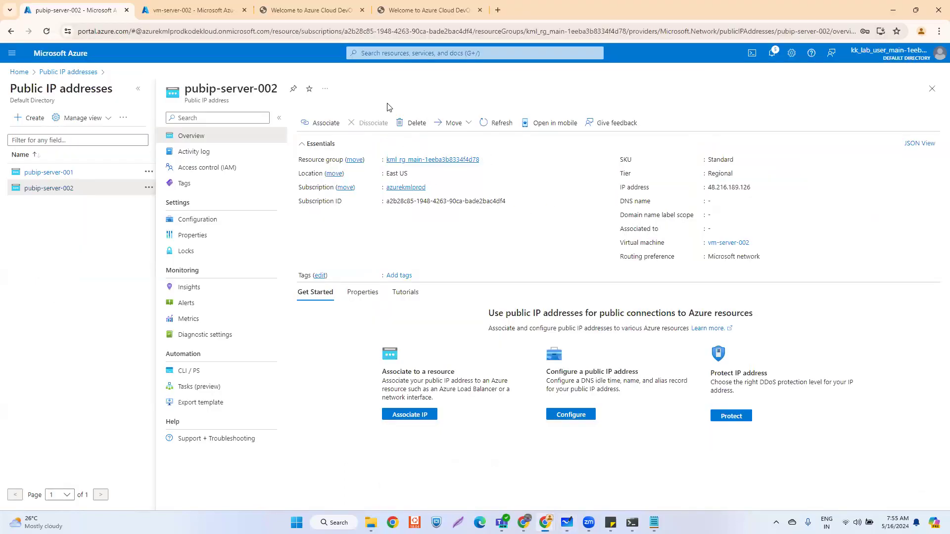
- Reload the SERVER 1 and SERVER 2 tabs at their old IPs, then go to Azure Home
click(299, 11)
click(182, 31)
key(Return)
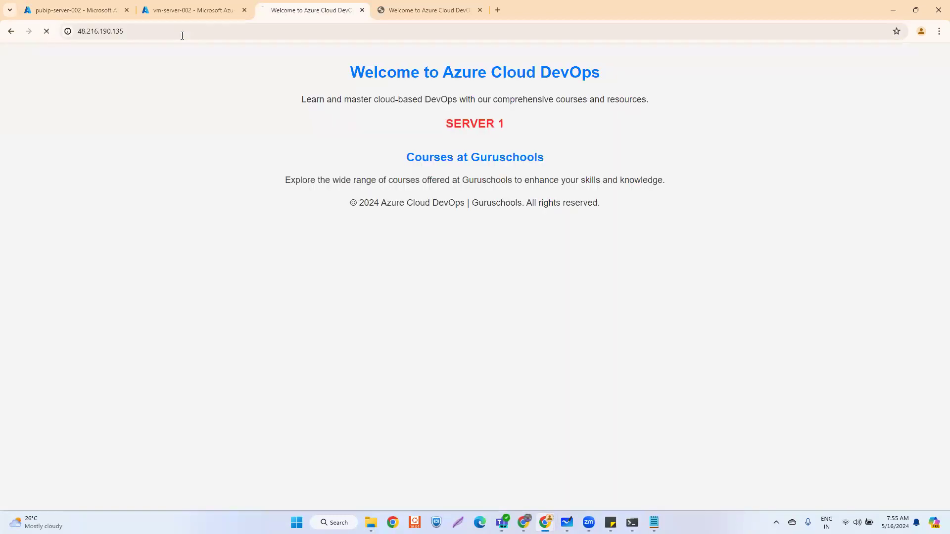
click(401, 10)
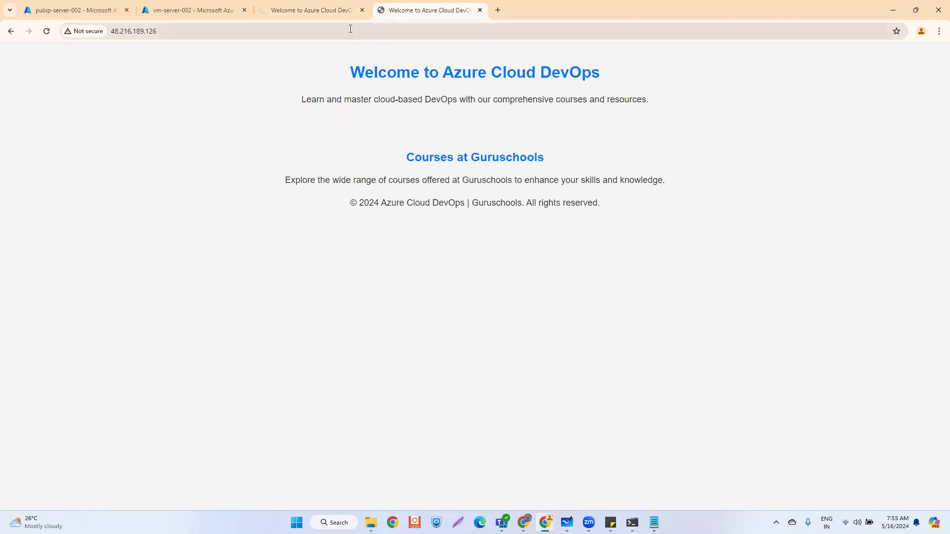
click(350, 29)
key(Return)
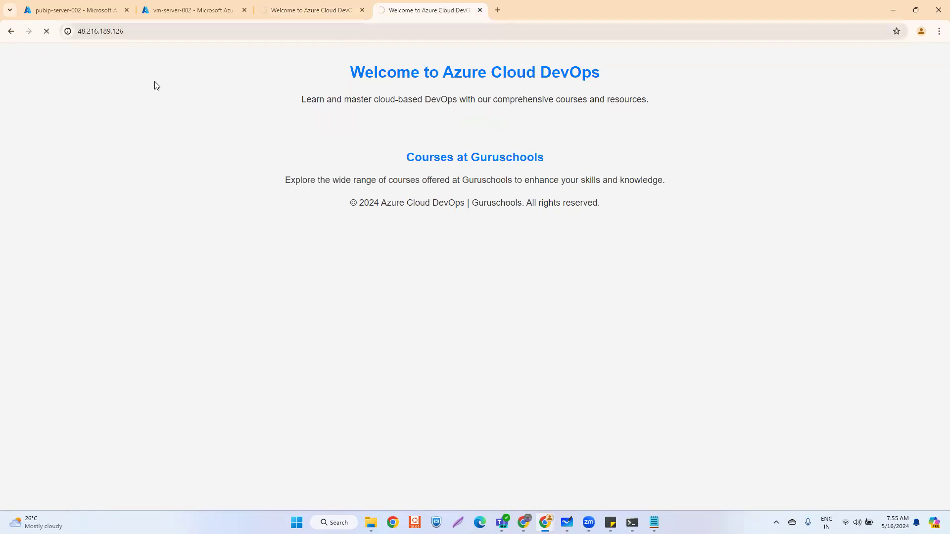
click(51, 12)
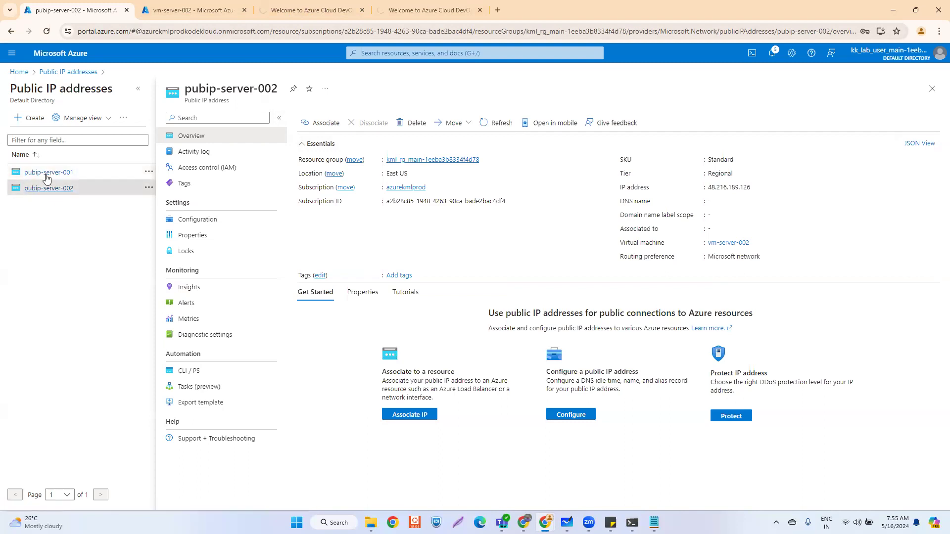
click(19, 72)
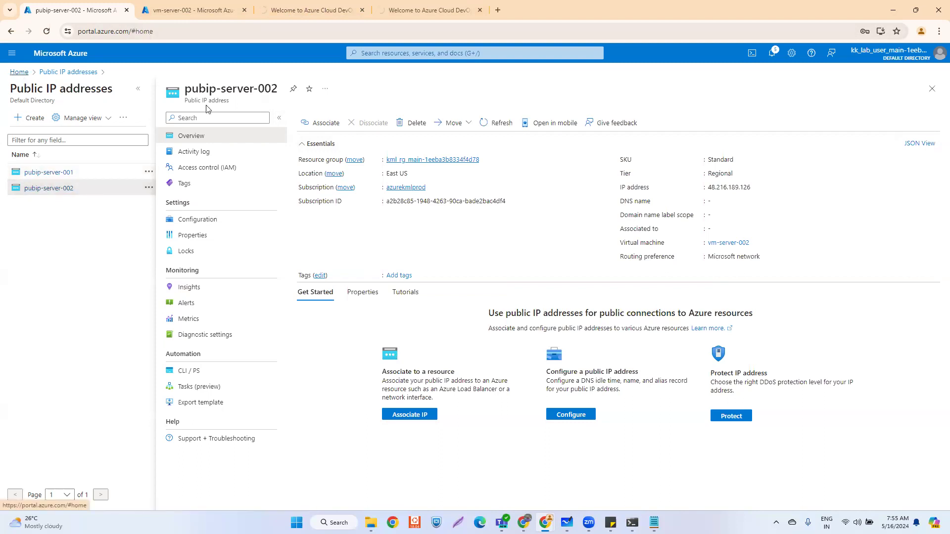
- Open Load balancers via search 'loa' and verify both old IP tabs no longer respond
click(377, 53)
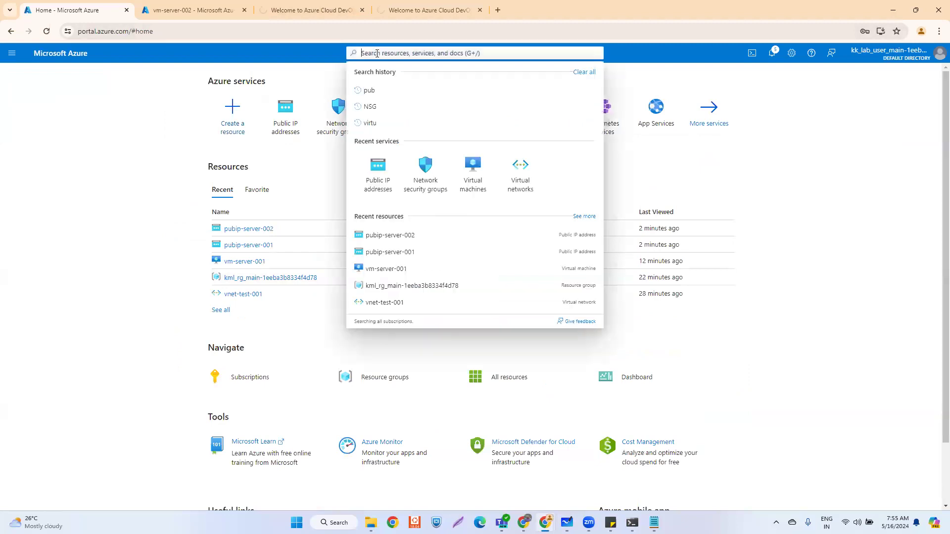
text(loa)
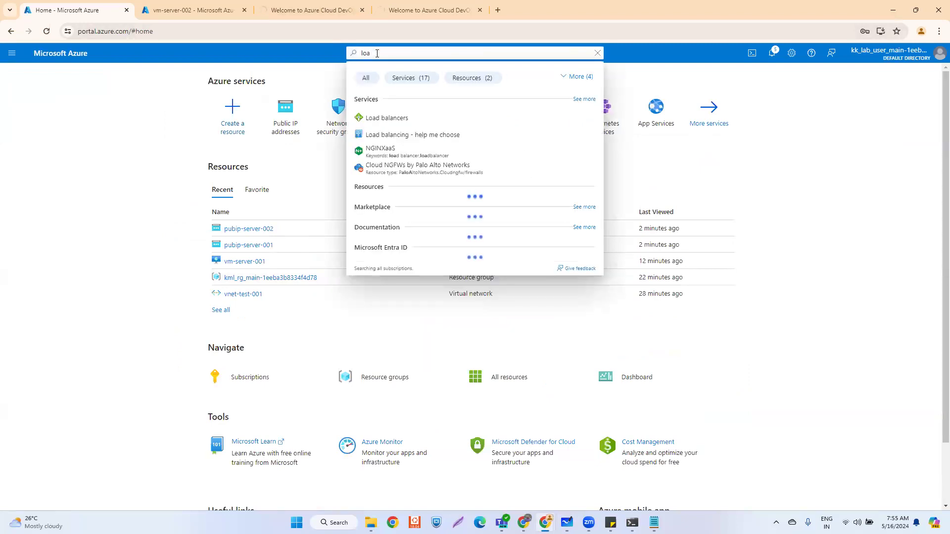
click(385, 120)
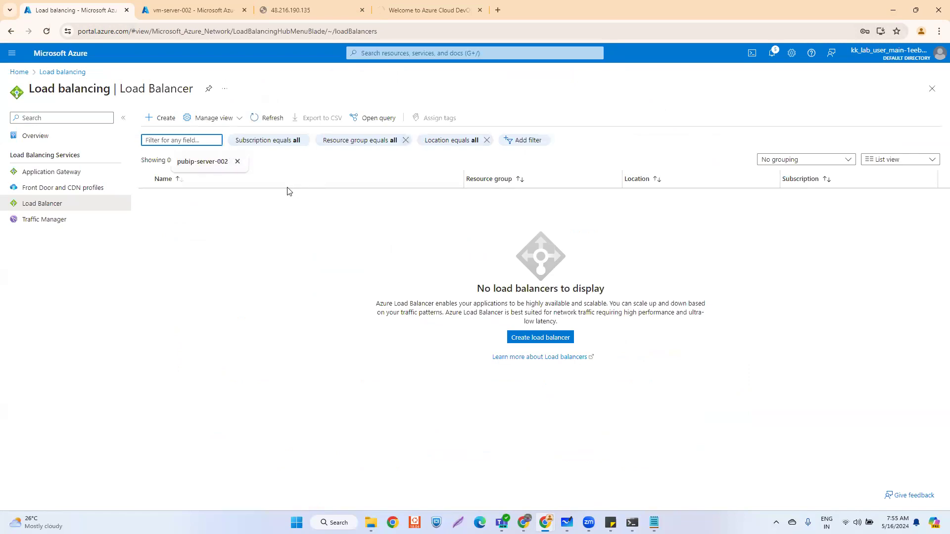
click(292, 10)
click(392, 13)
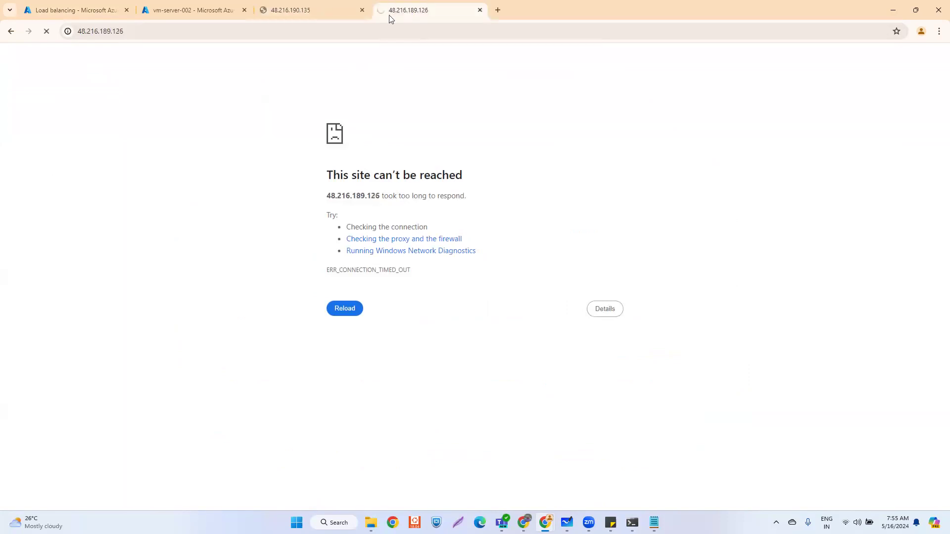
click(60, 11)
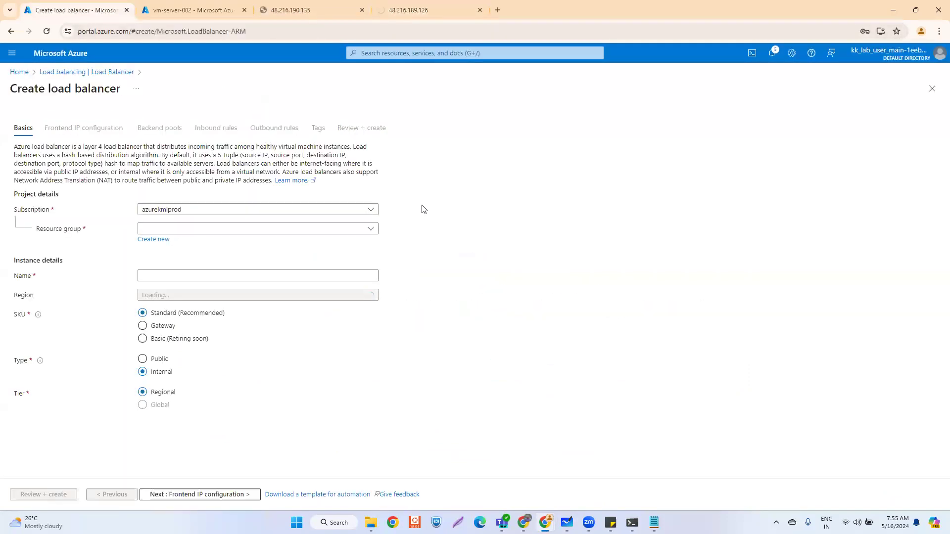
- Set resource group kml_rg_main, name publb-server-001, region East US, type Public, then advance to frontend IP
click(172, 230)
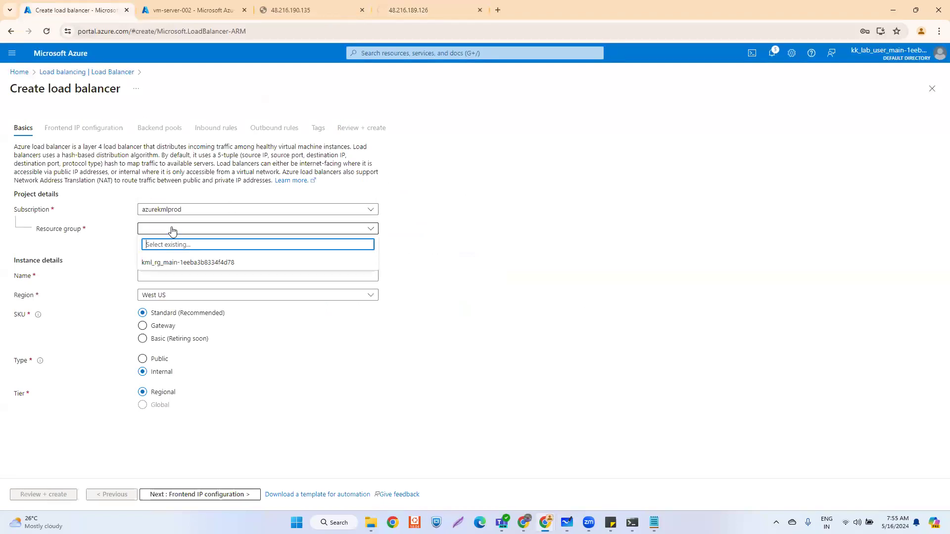
click(172, 263)
click(170, 275)
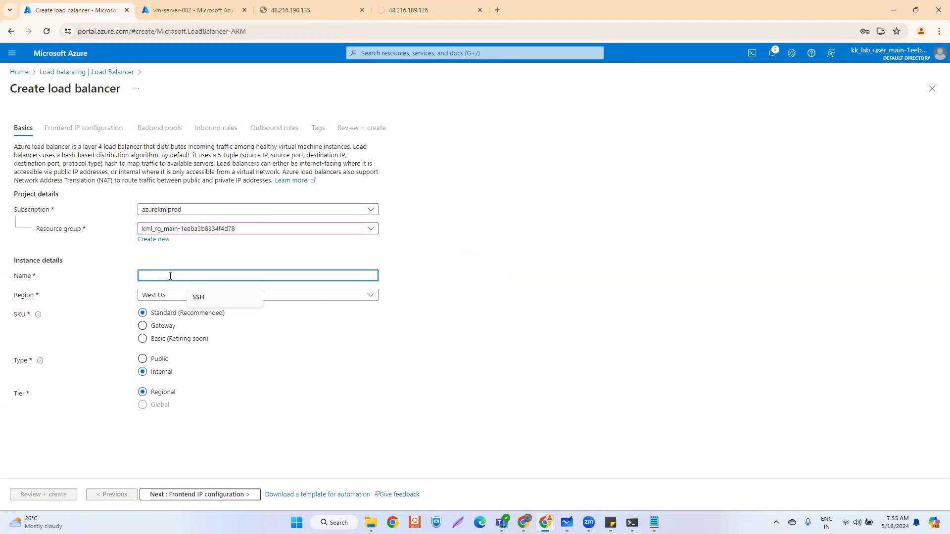
text(publ)
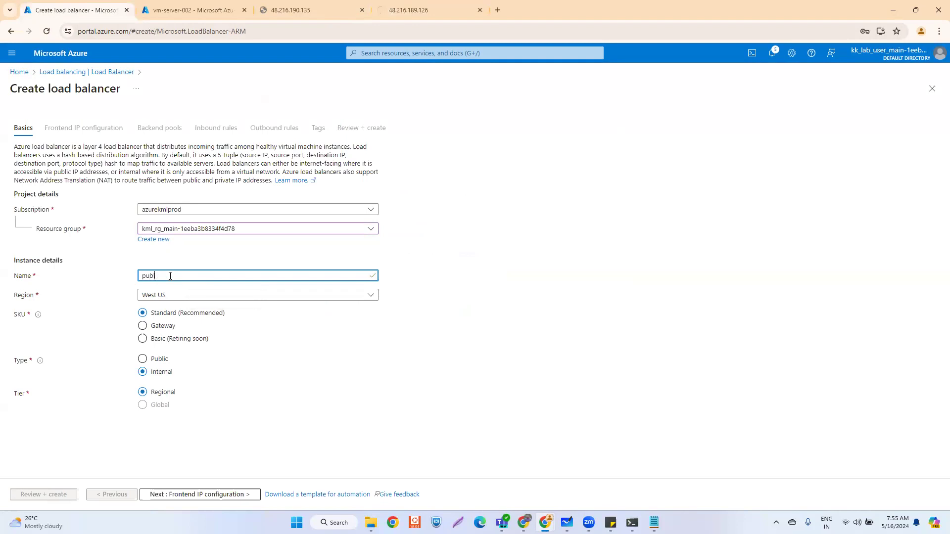
text(b-server-001)
click(201, 296)
text(eas)
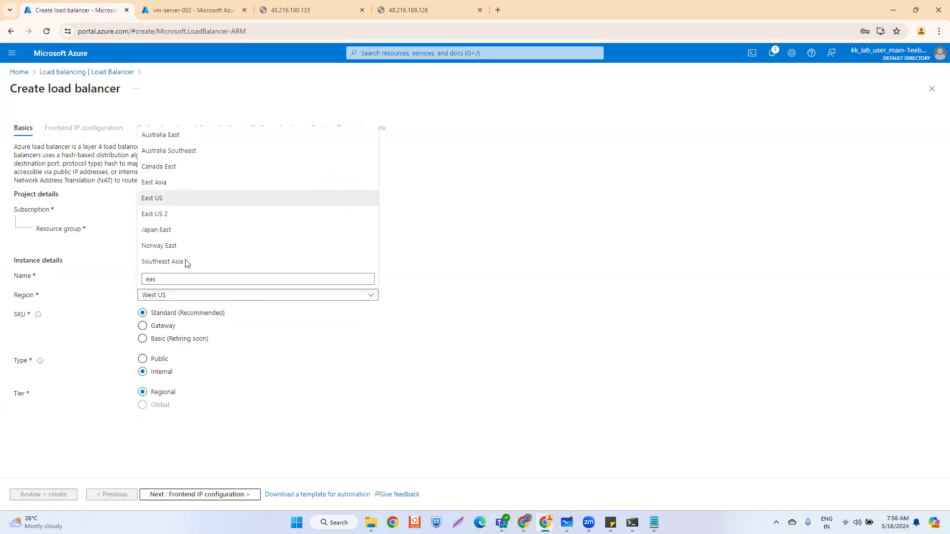
key(Return)
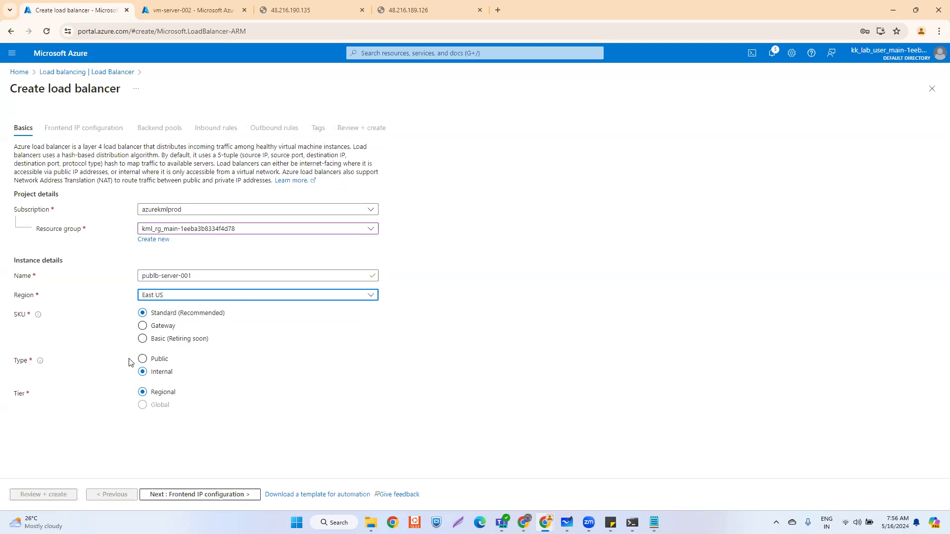
click(144, 359)
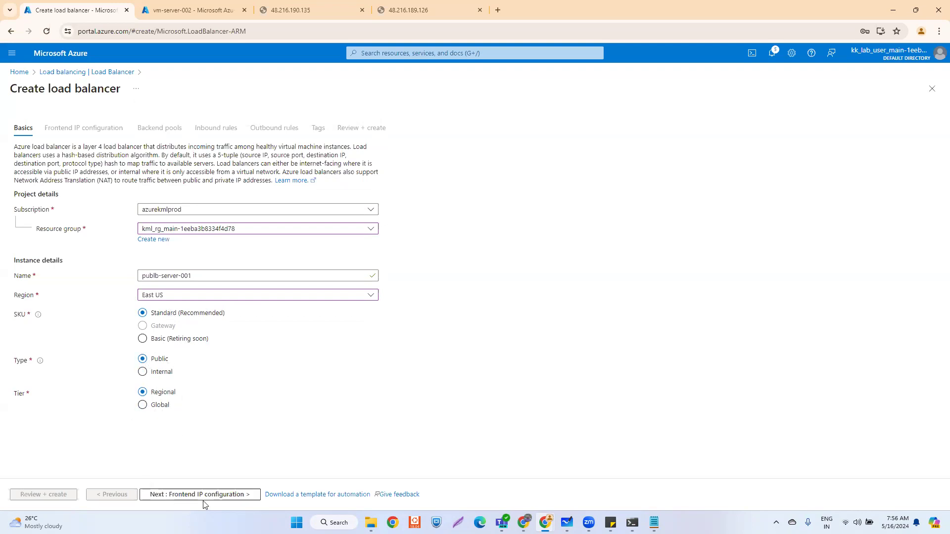
click(175, 494)
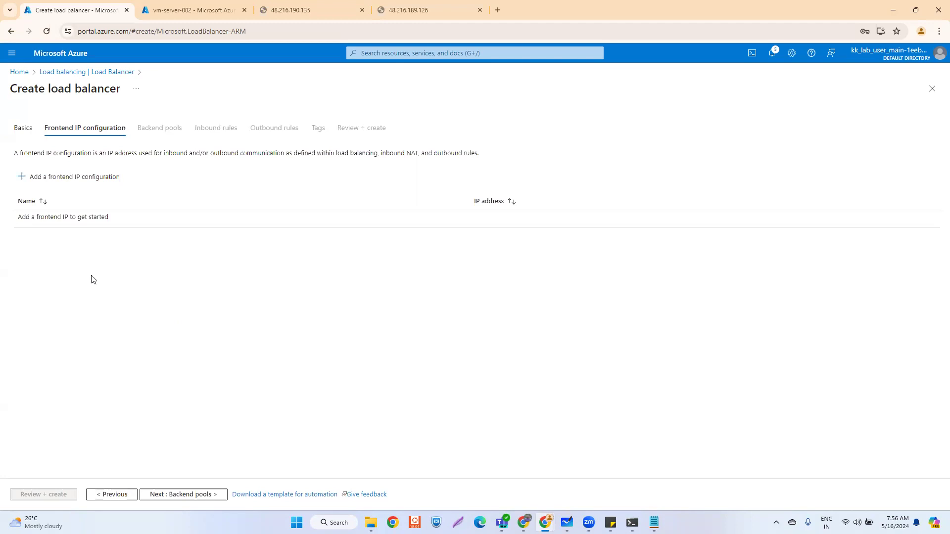
- Add frontend IP pubip-server-public on public IP pubip-server-001, gateway load balancer None, and save
click(61, 178)
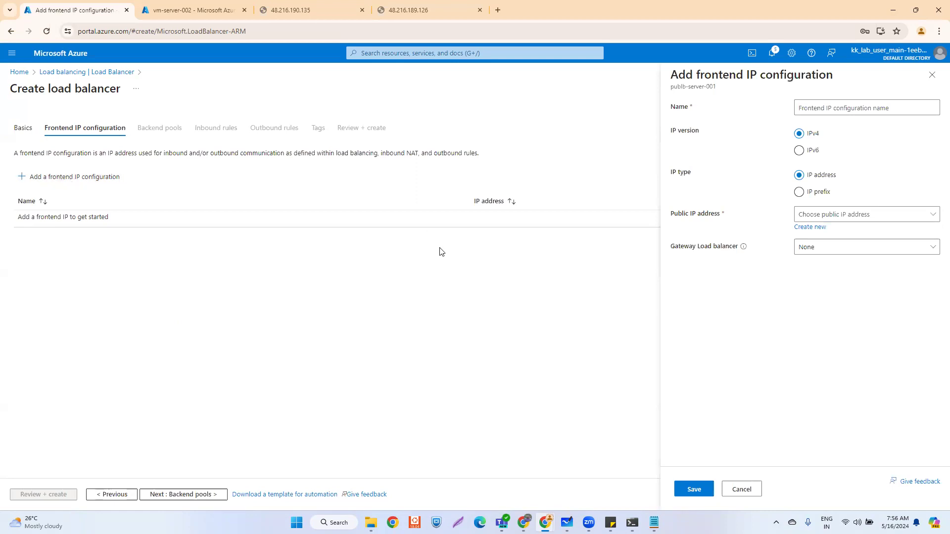
click(819, 109)
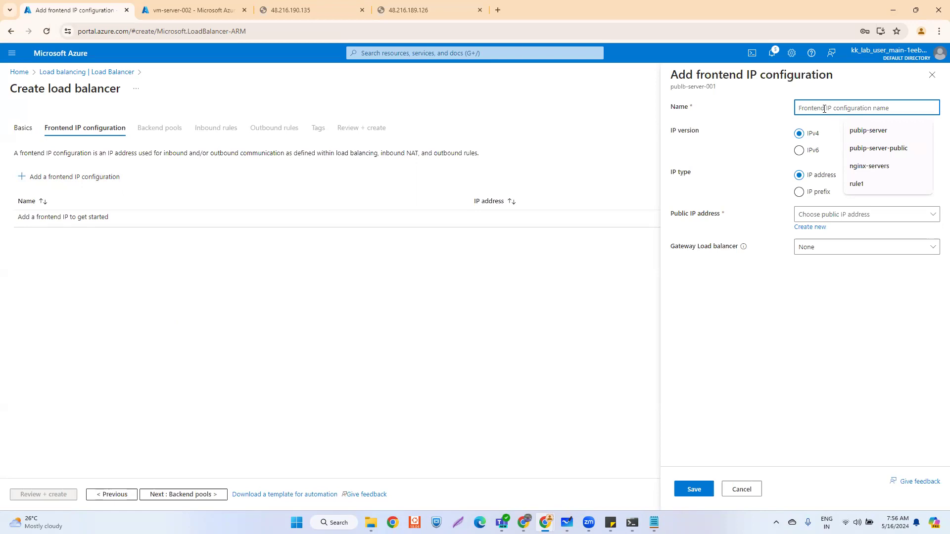
click(877, 149)
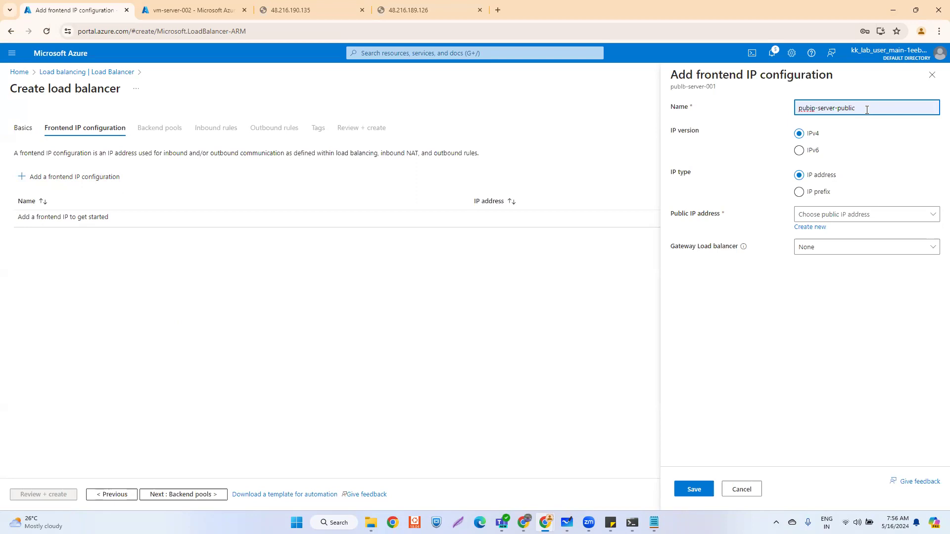
click(910, 218)
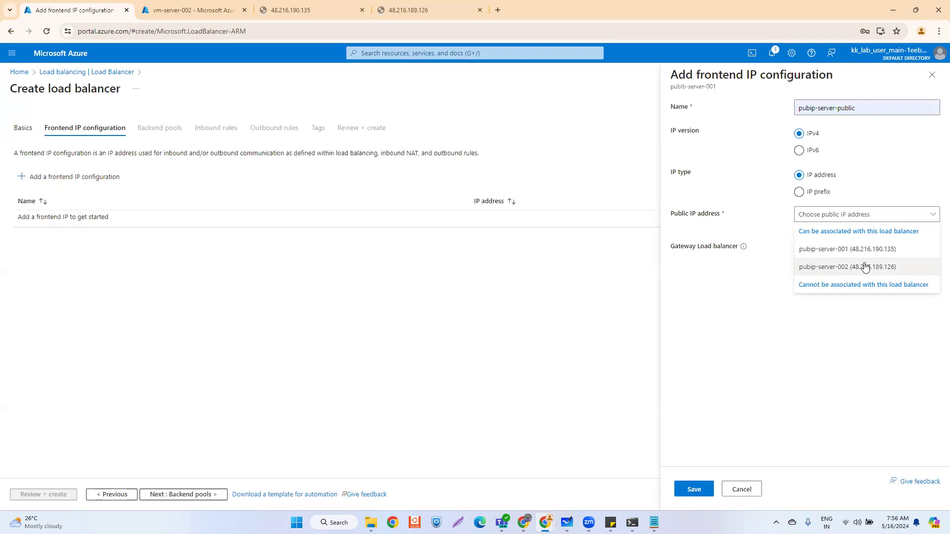
click(865, 255)
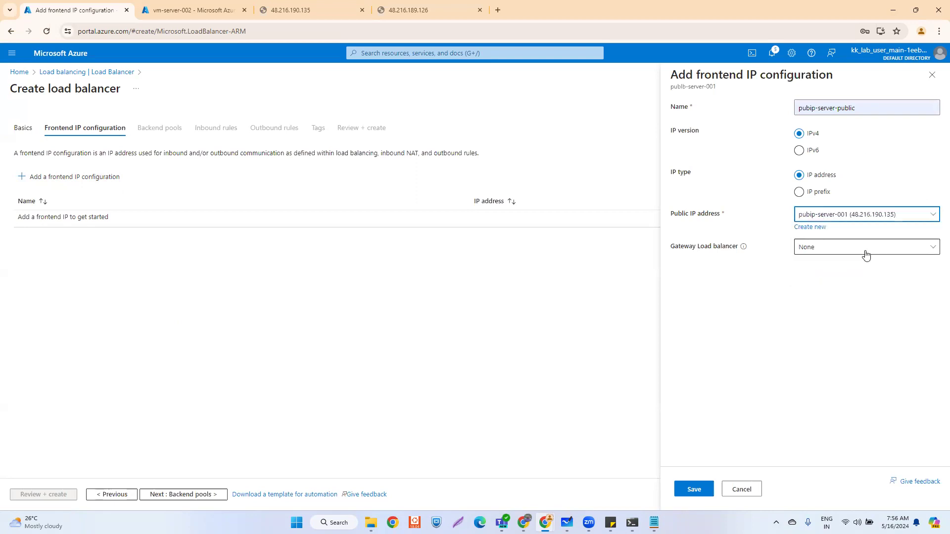
click(872, 215)
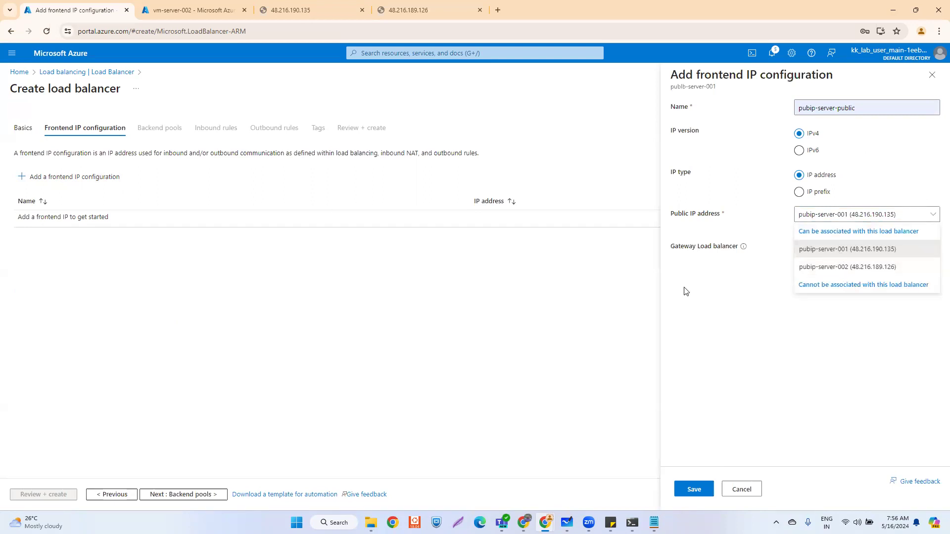
click(863, 217)
click(864, 217)
click(718, 262)
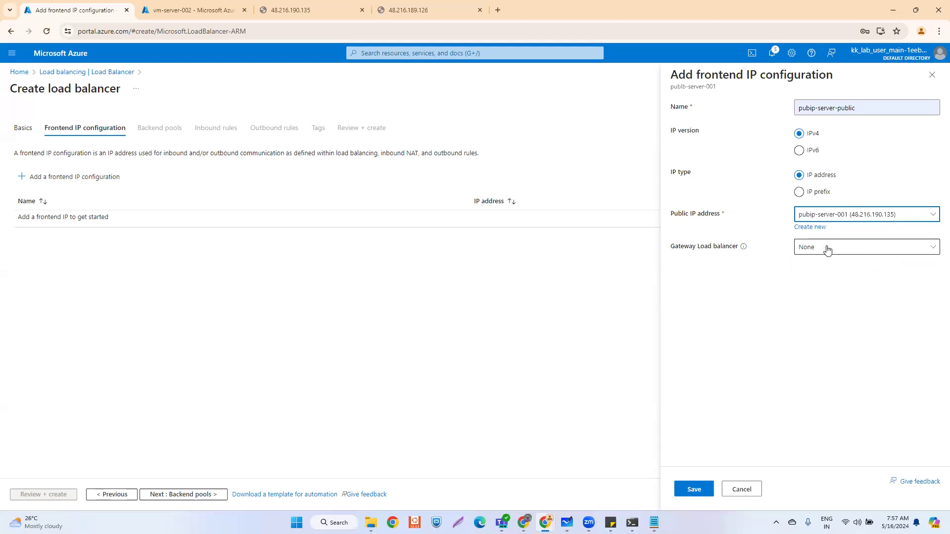
click(826, 250)
click(717, 277)
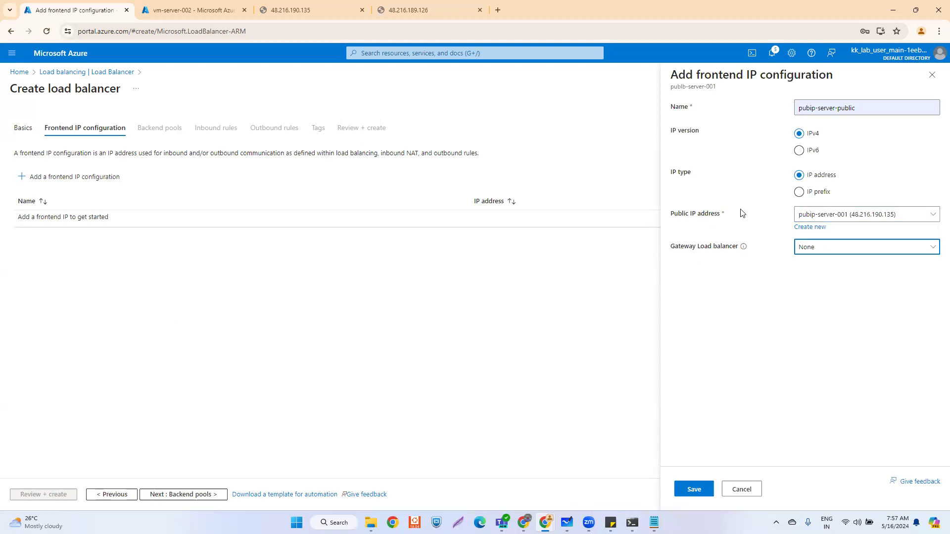
click(689, 489)
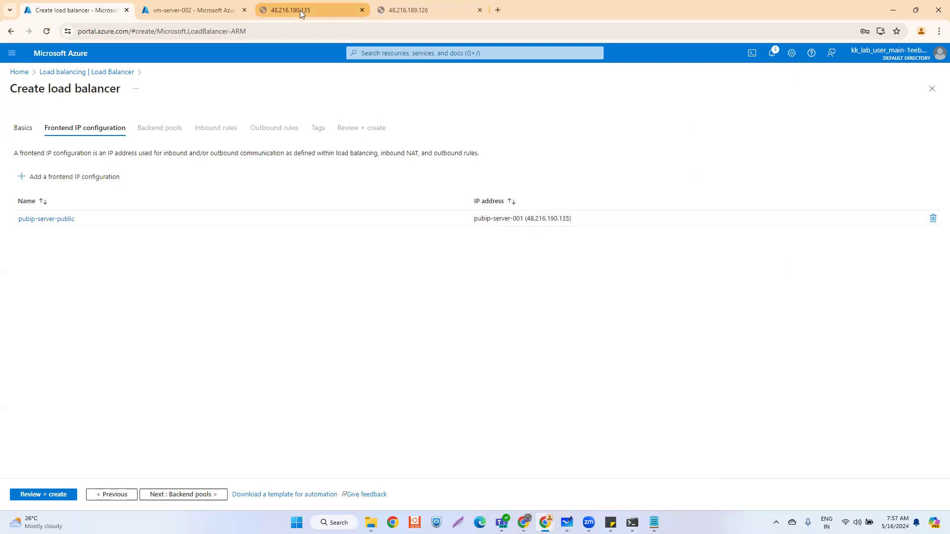
- Check the frontend's IP address 48.216.190.135, then continue to backend pools
mouse_move(300, 10)
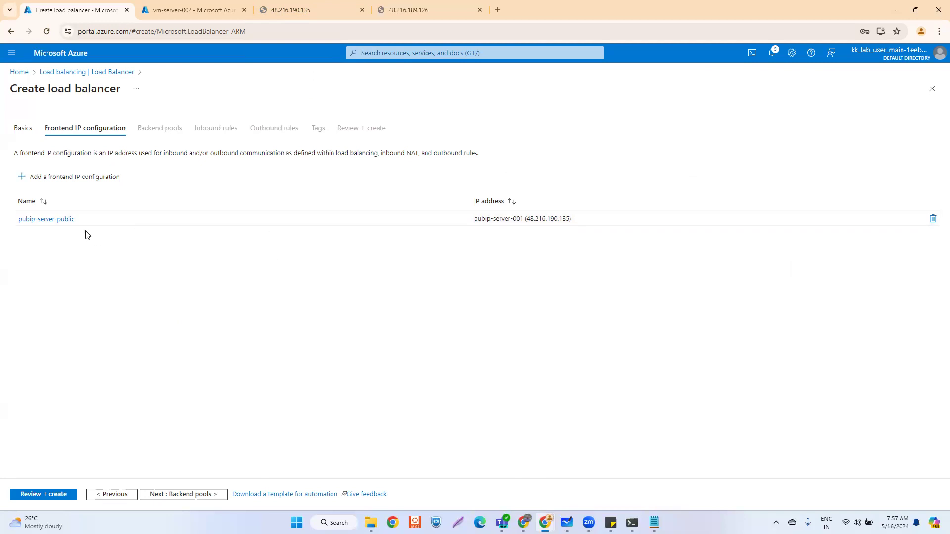
drag(527, 218, 570, 218)
click(533, 269)
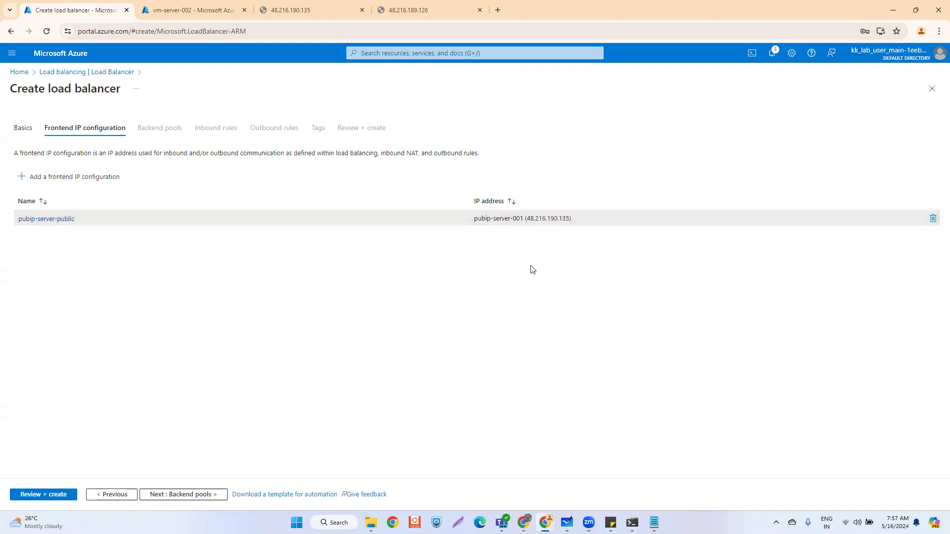
click(193, 492)
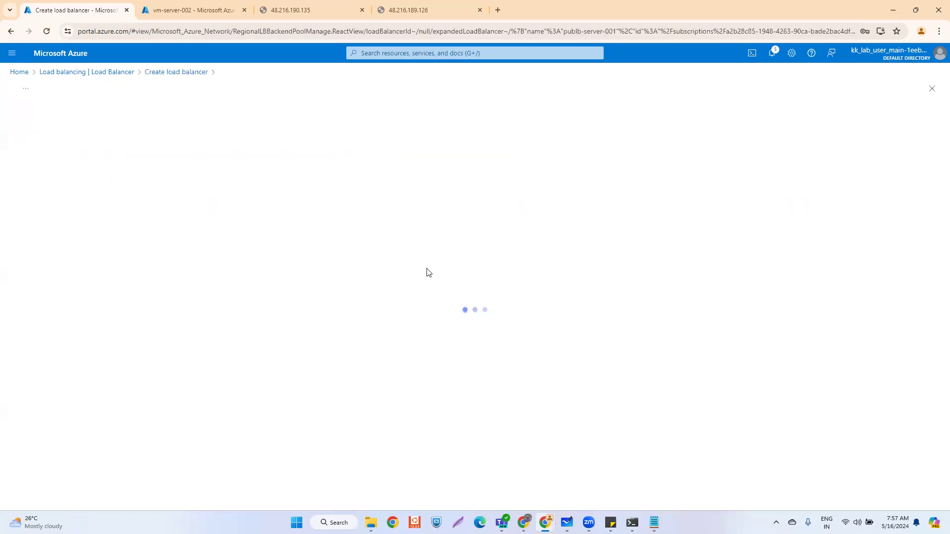
- Name the new backend pool backendpool-servers on virtual network vnet-test-001
click(206, 120)
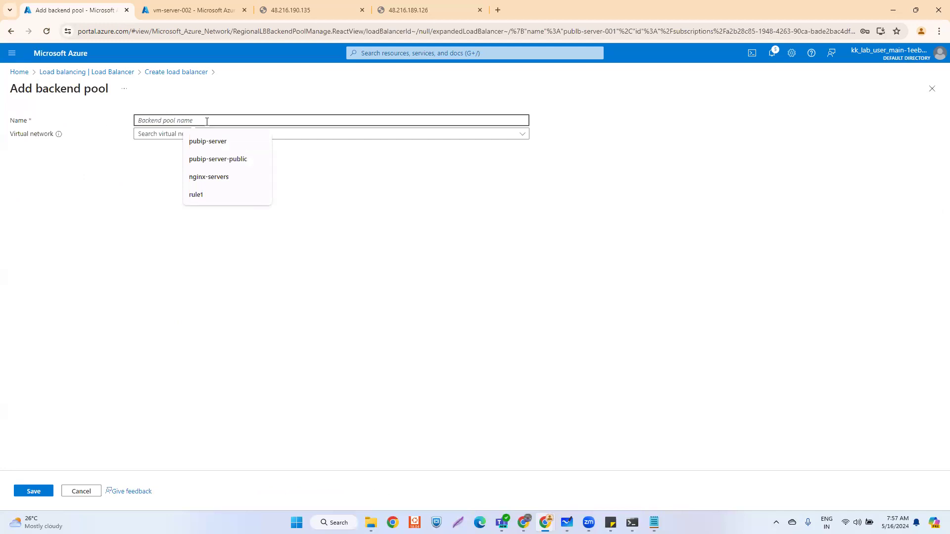
text(pool)
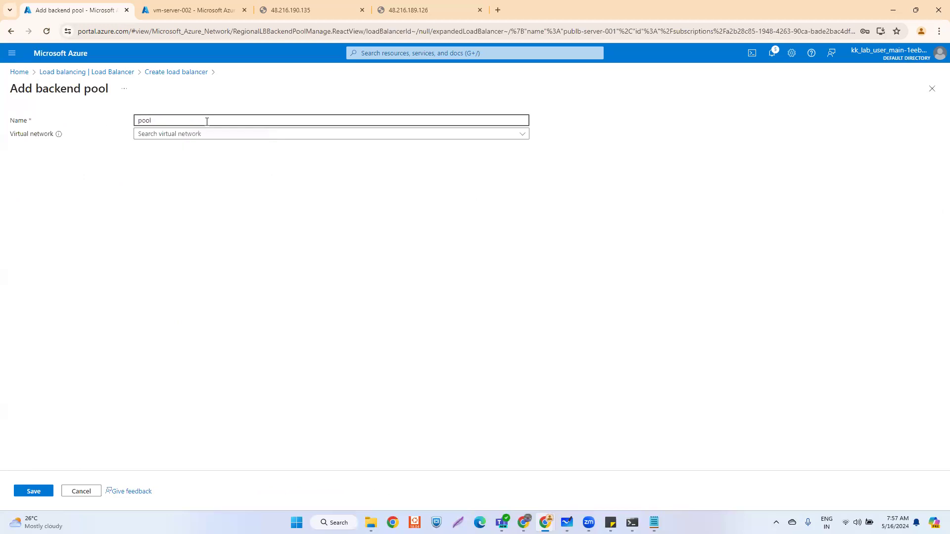
key(BackSpace)
key(BackSpace)
key(BackSpace)
key(BackSpace)
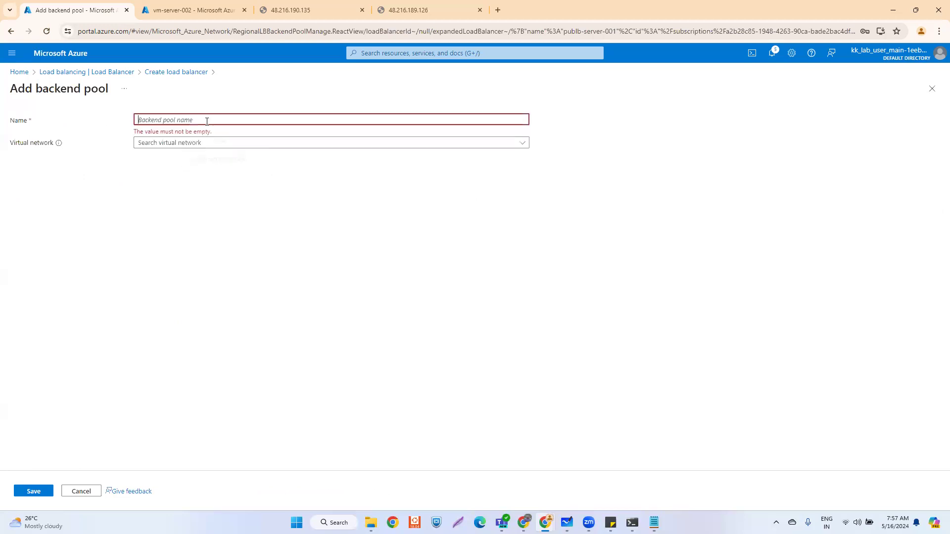
text(bac)
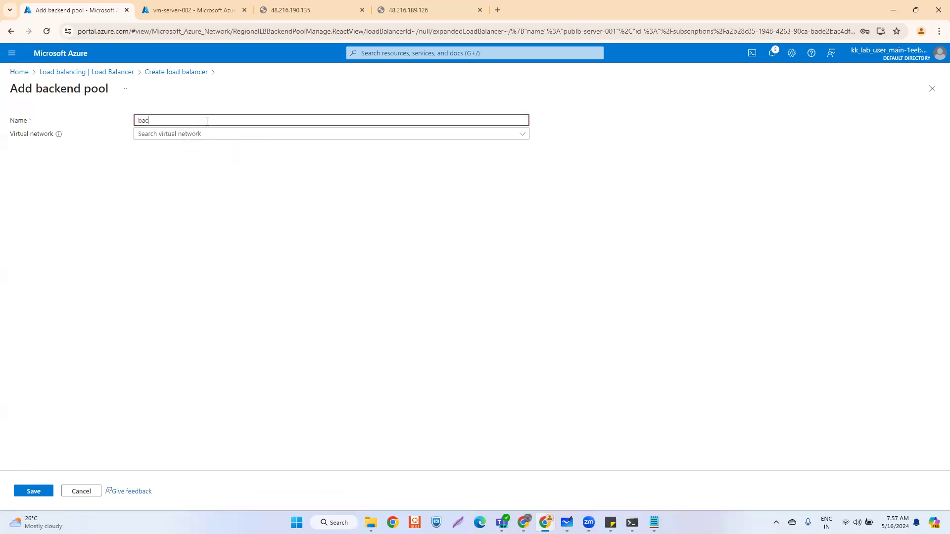
text(kendpool-1)
key(BackSpace)
text(s)
click(209, 138)
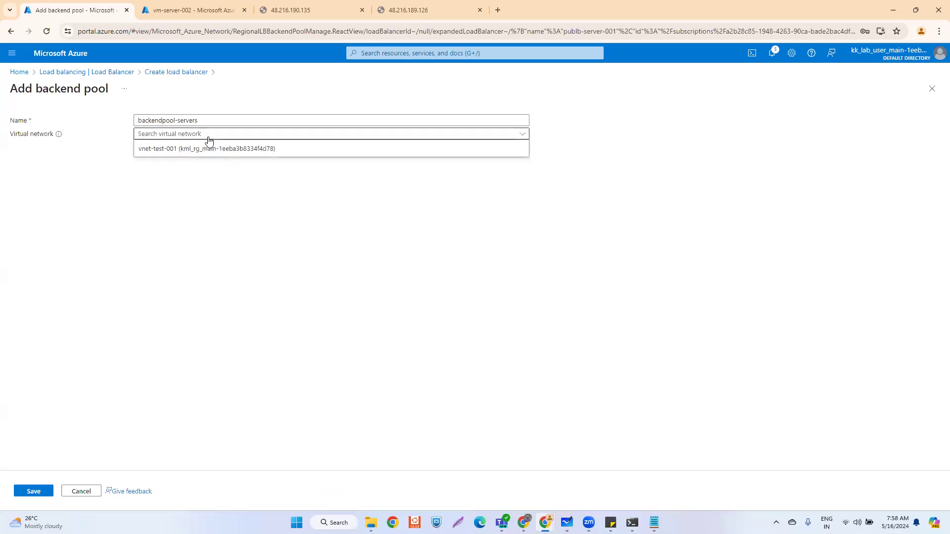
click(166, 154)
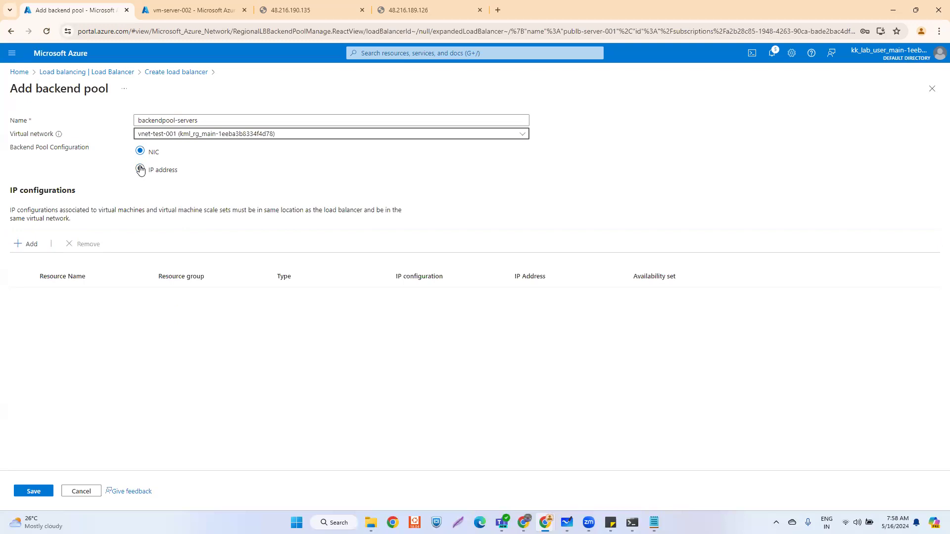
- Add VM-SERVER-001 and VM-SERVER-002 IP configurations to the pool and save it
click(26, 244)
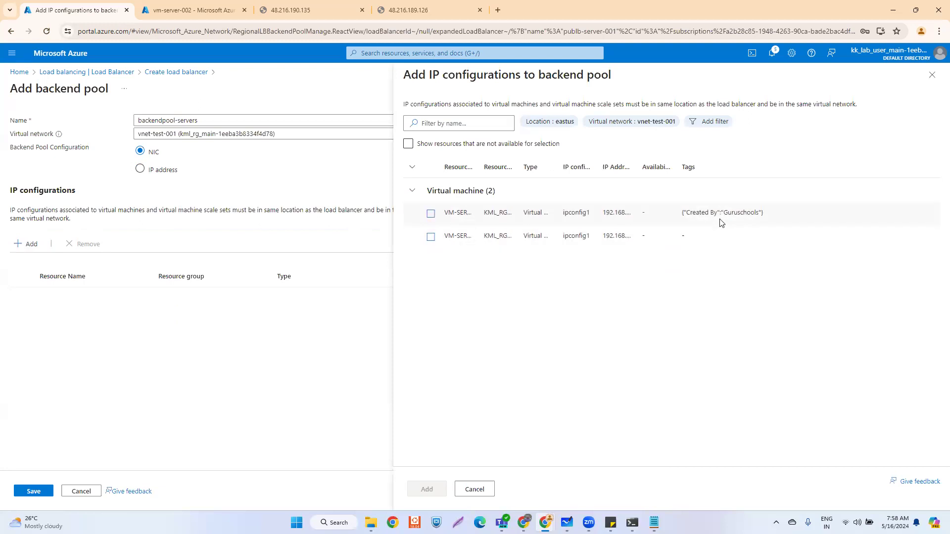
click(430, 214)
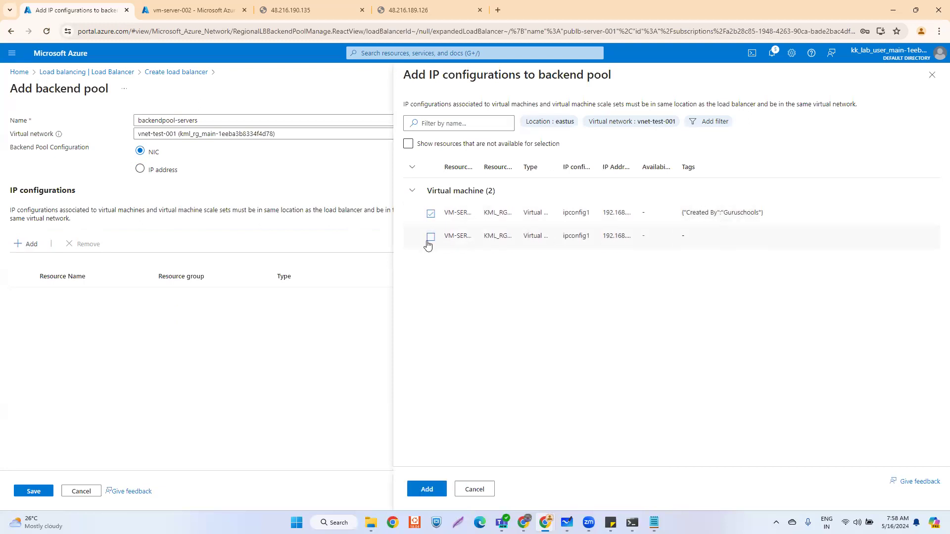
click(431, 237)
click(427, 489)
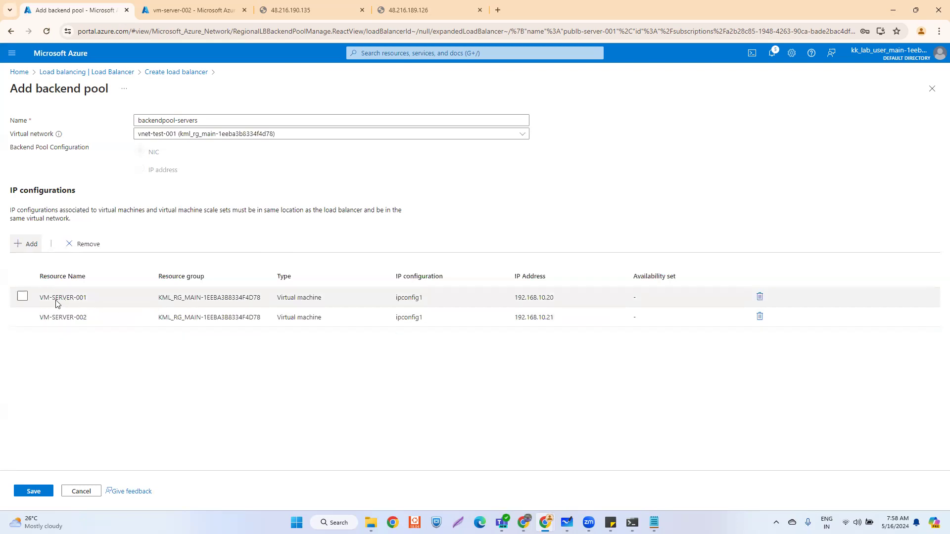
click(35, 490)
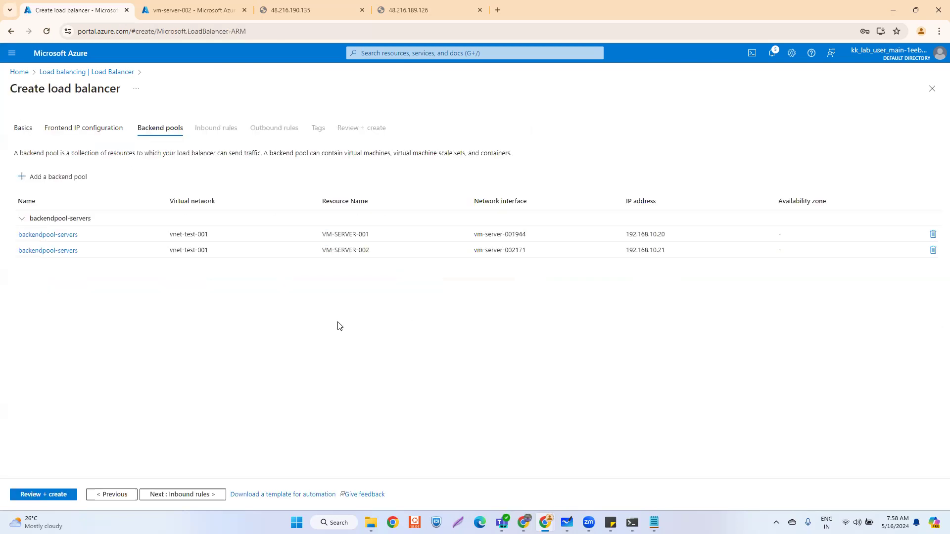
- Start load balancing rule lb-inbound-rule with frontend pubip-server-public and backend pool backendpool-servers
click(188, 494)
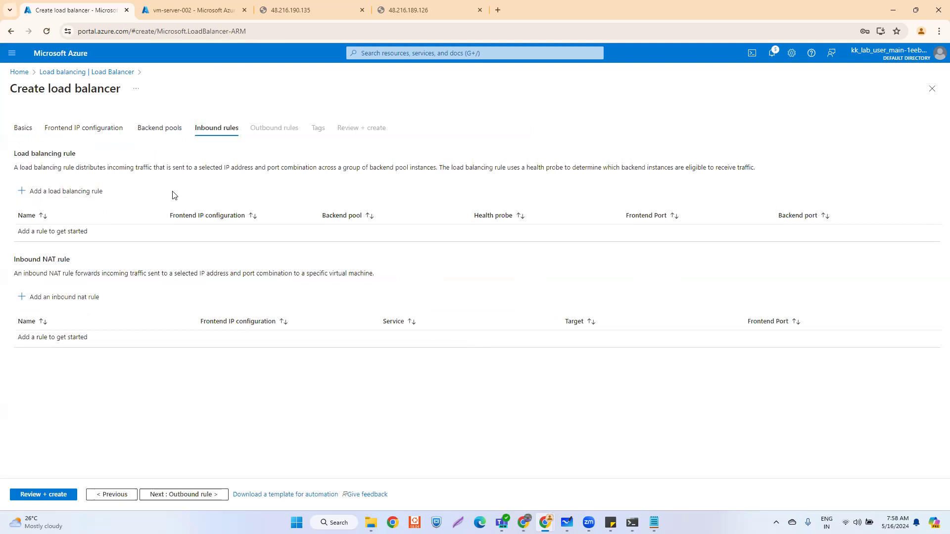
click(58, 196)
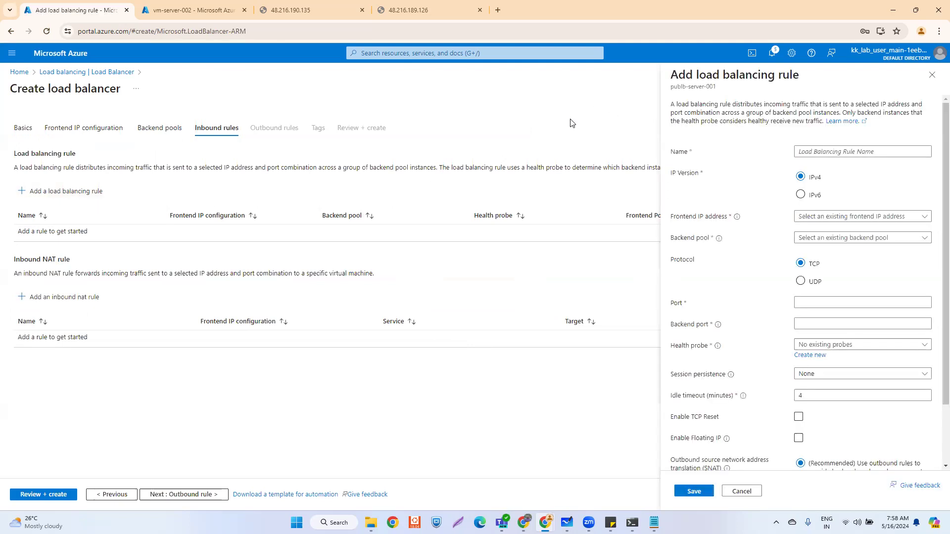
click(810, 151)
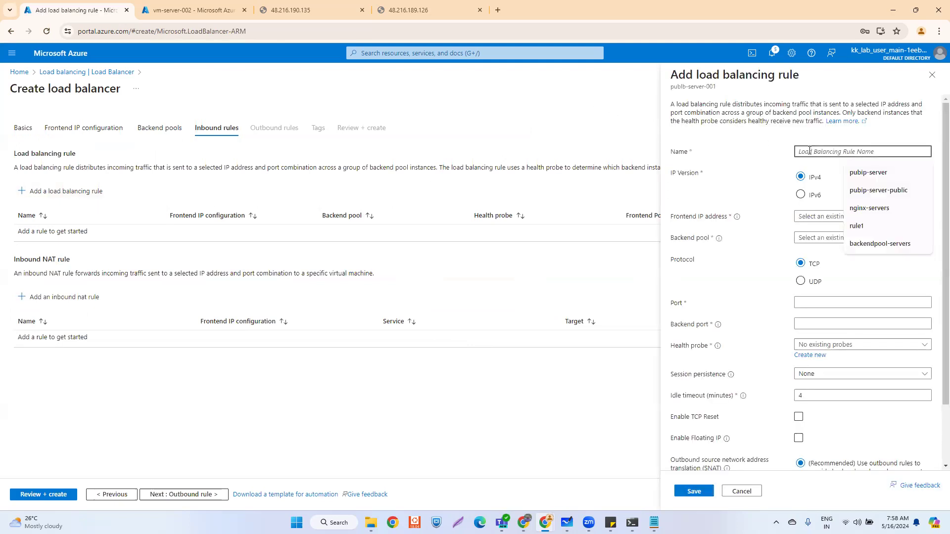
text(lb-)
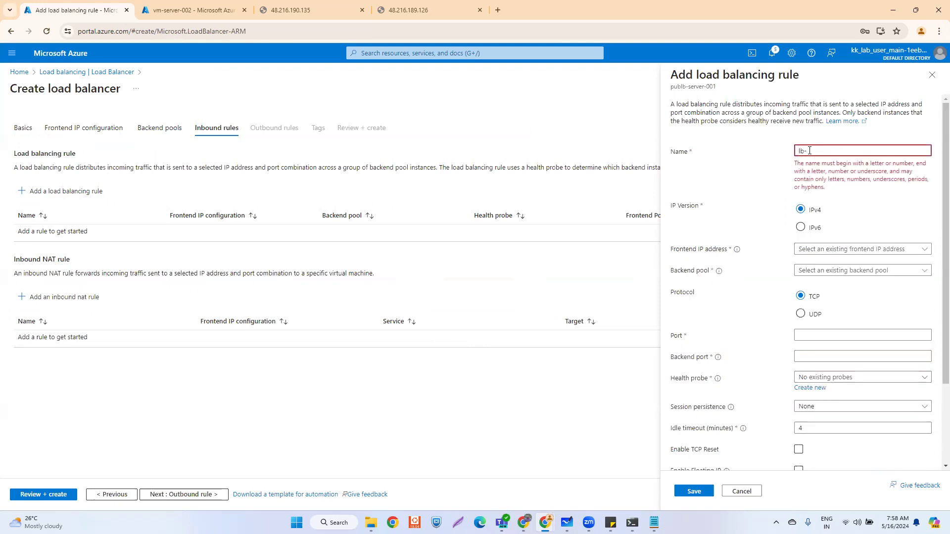
text(r)
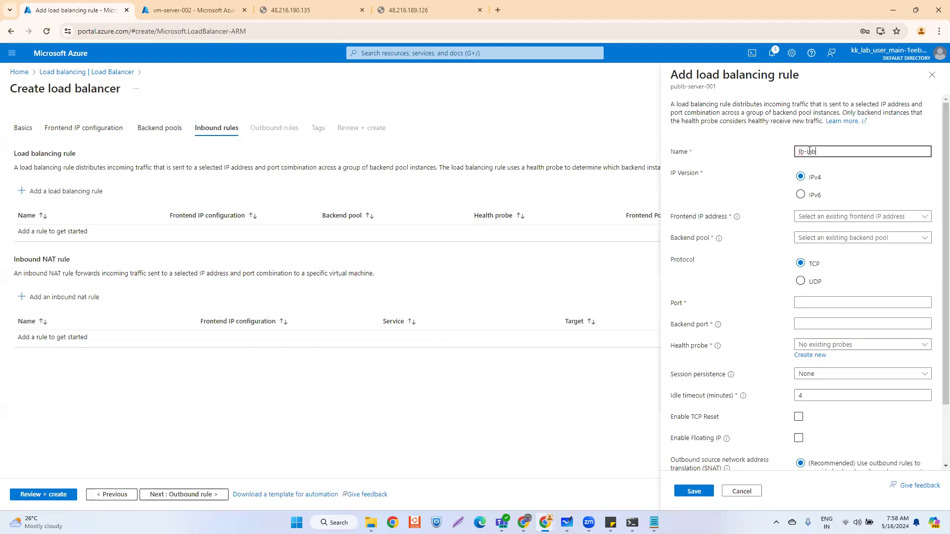
text(nbound-rule)
click(864, 217)
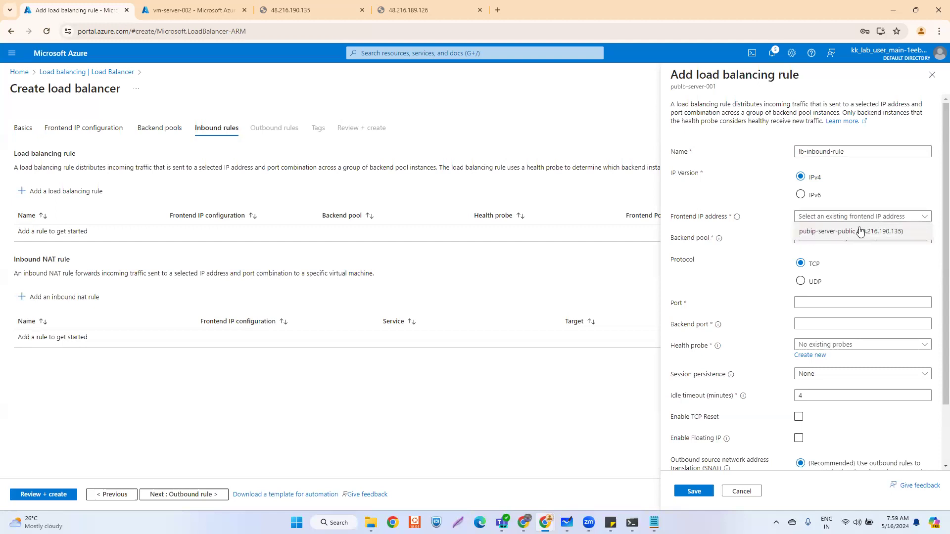
click(833, 232)
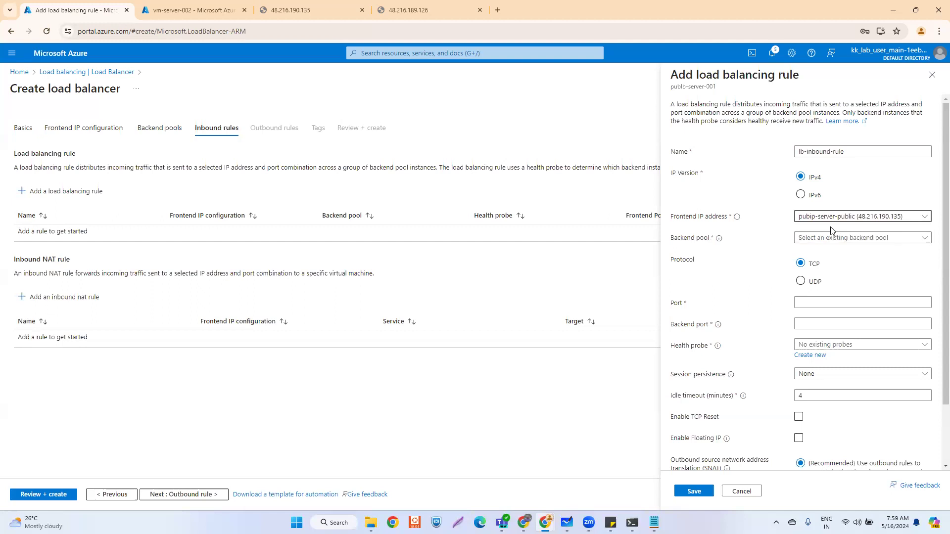
click(841, 238)
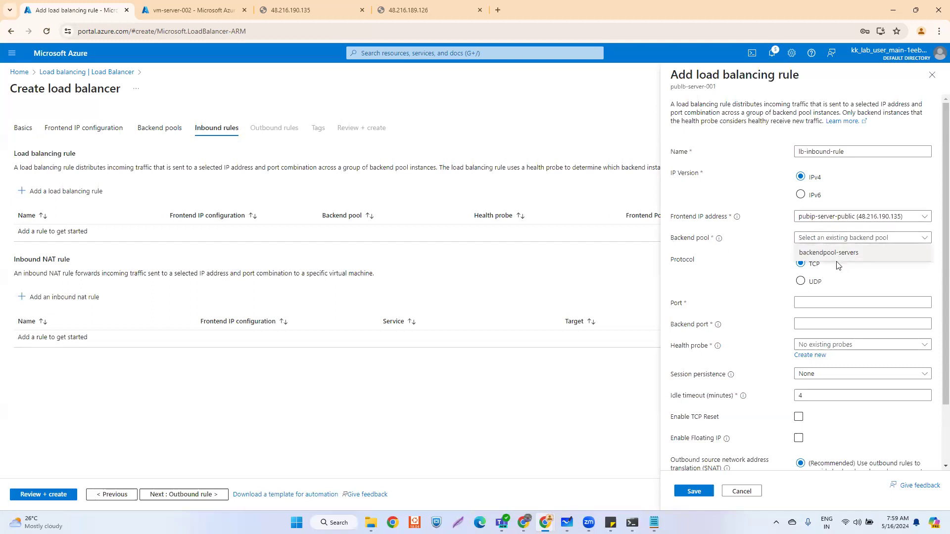
click(870, 254)
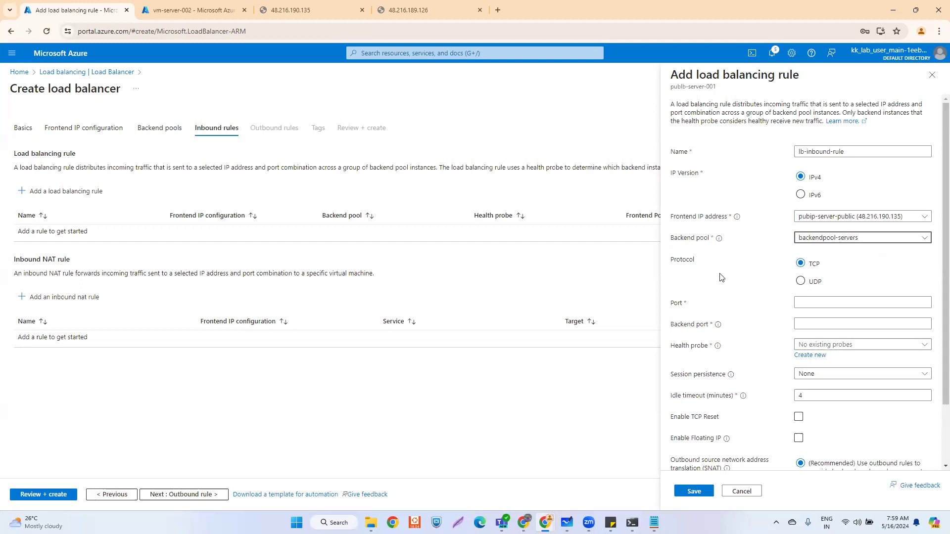
- Set the rule's frontend port and backend port both to 80
click(811, 304)
click(323, 4)
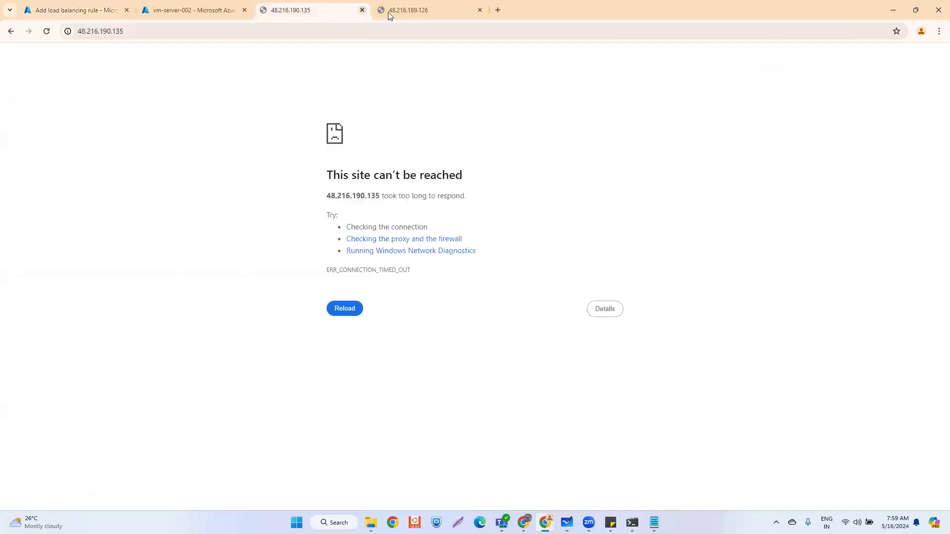
click(87, 10)
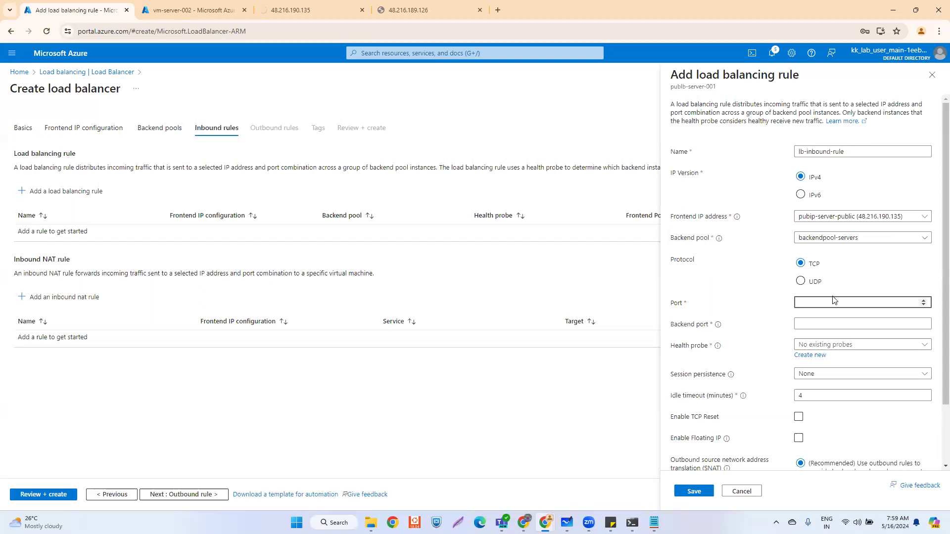
click(813, 319)
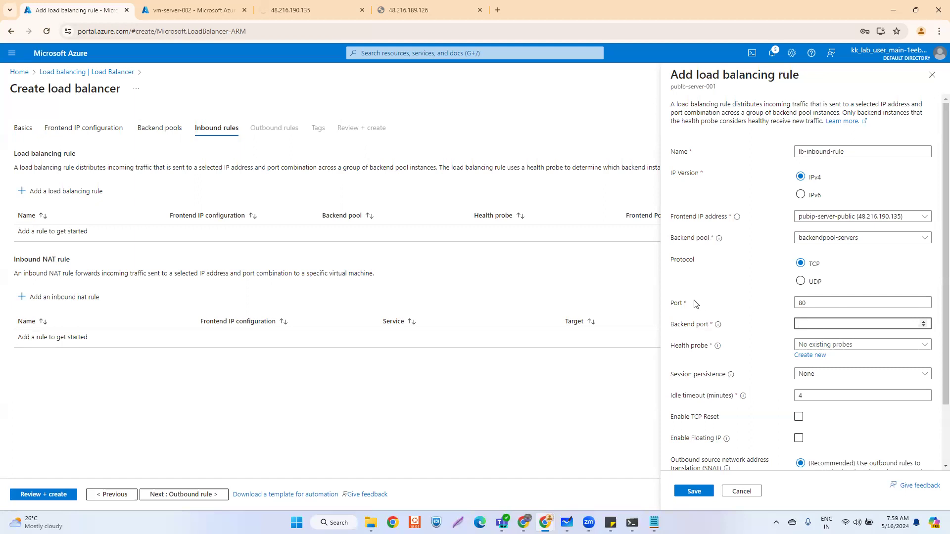
click(816, 304)
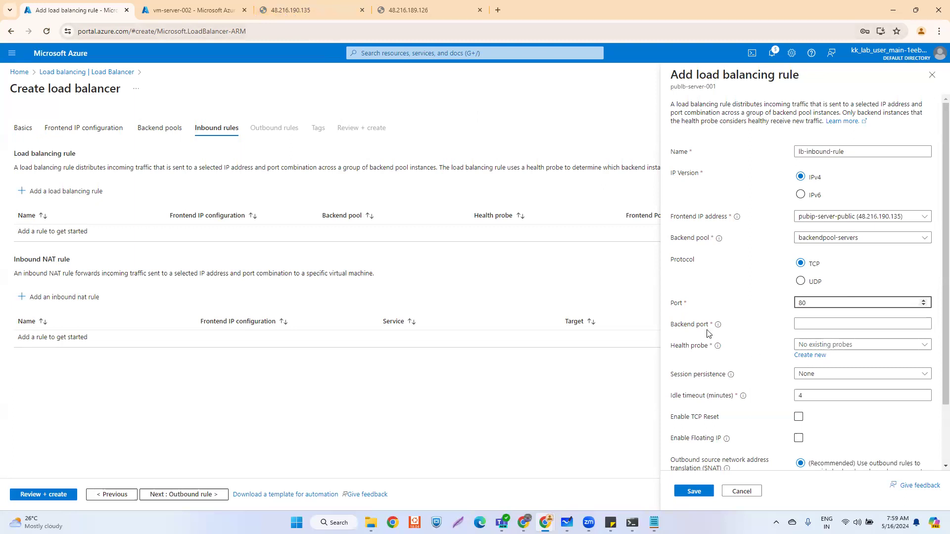
click(814, 322)
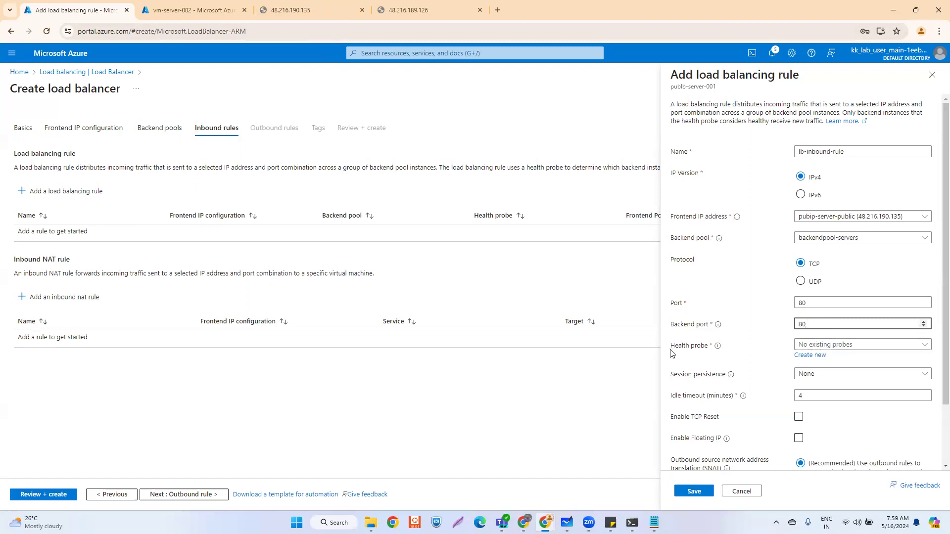
click(809, 355)
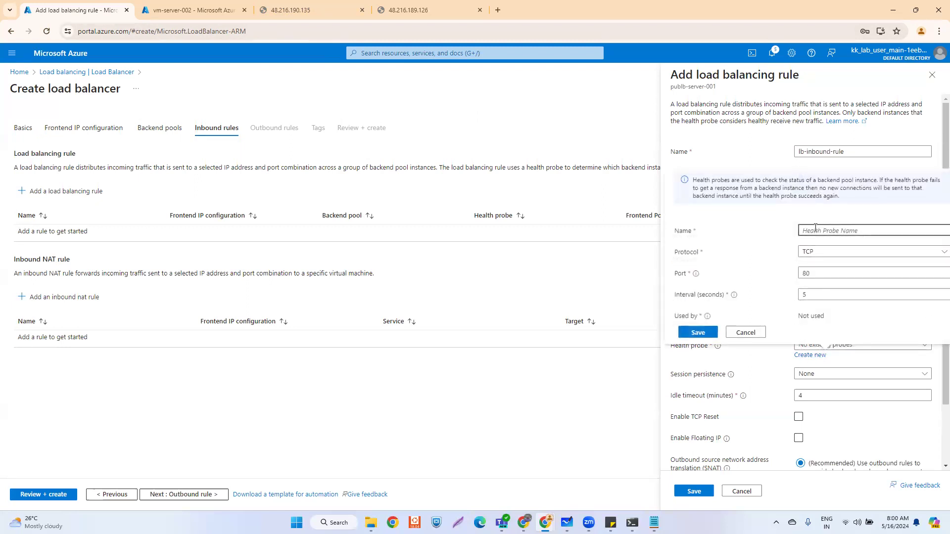
- Create and select a new health probe named probe-1
text(probe-1)
click(697, 332)
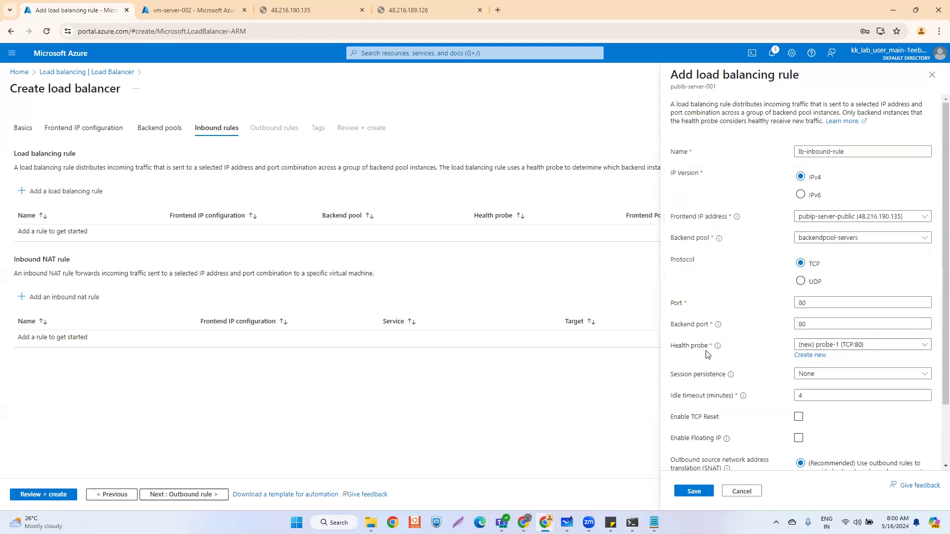
click(892, 346)
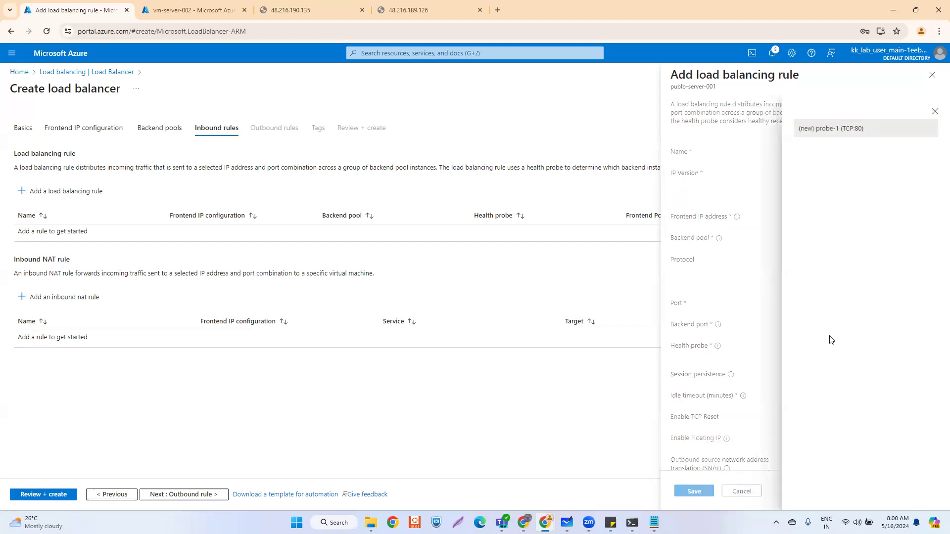
click(935, 112)
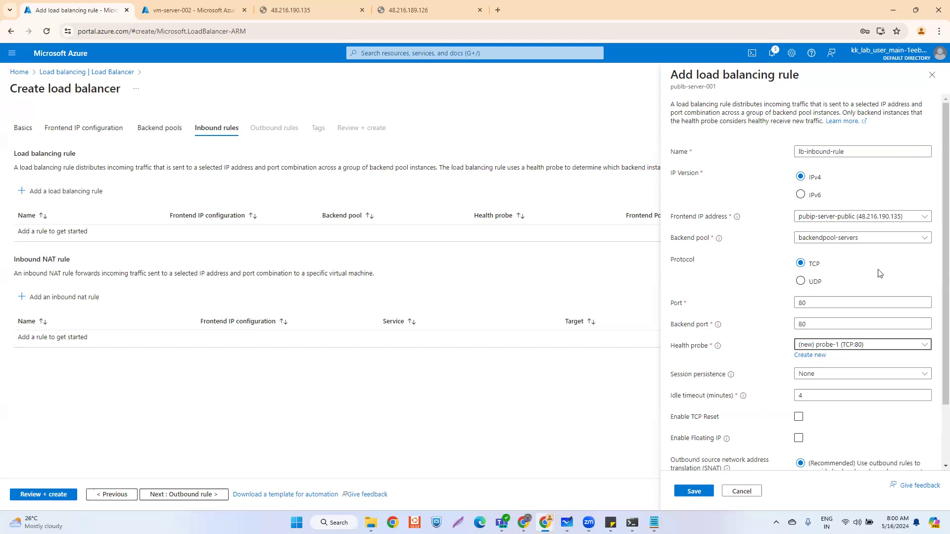
- Keep session persistence None, re-enter frontend port 80, and save lb-inbound-rule
scroll(724, 366, down, 1)
click(808, 326)
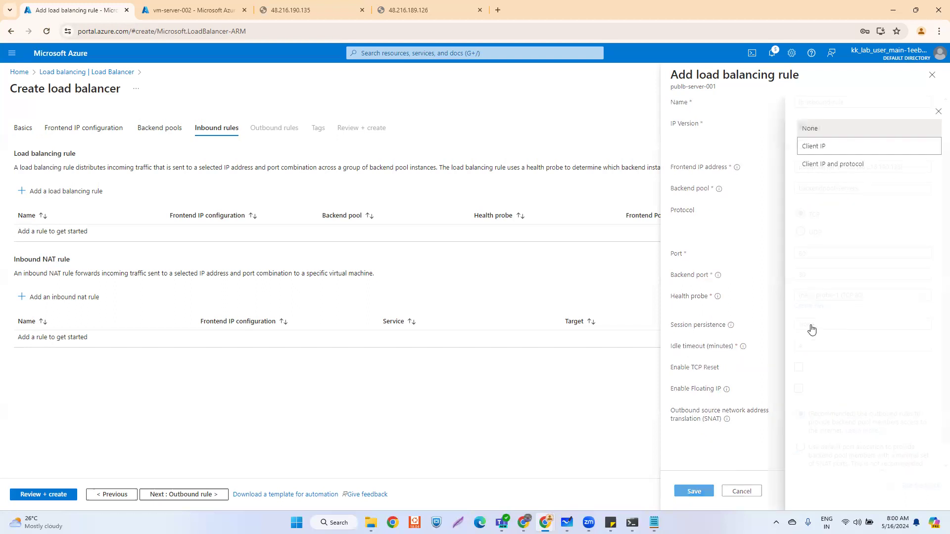
click(729, 243)
scroll(737, 289, down, 1)
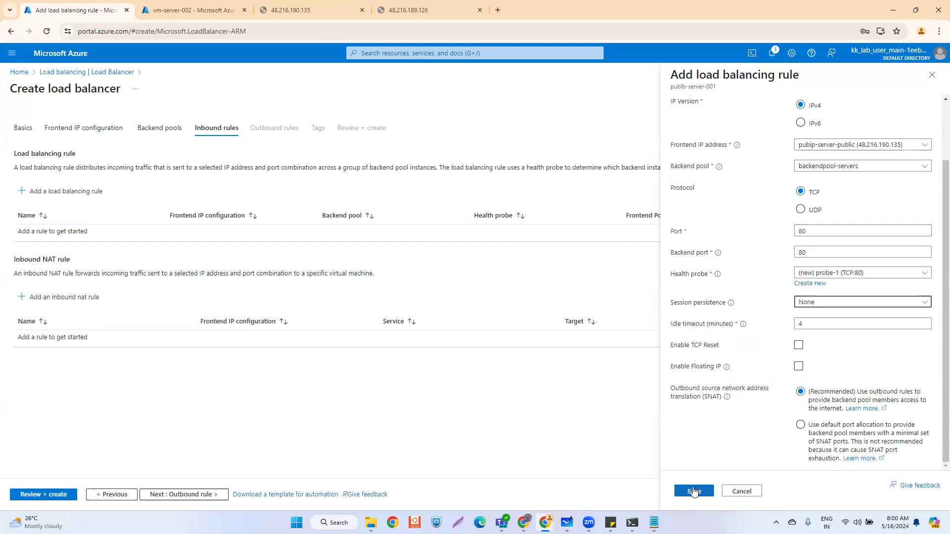
scroll(732, 354, up, 2)
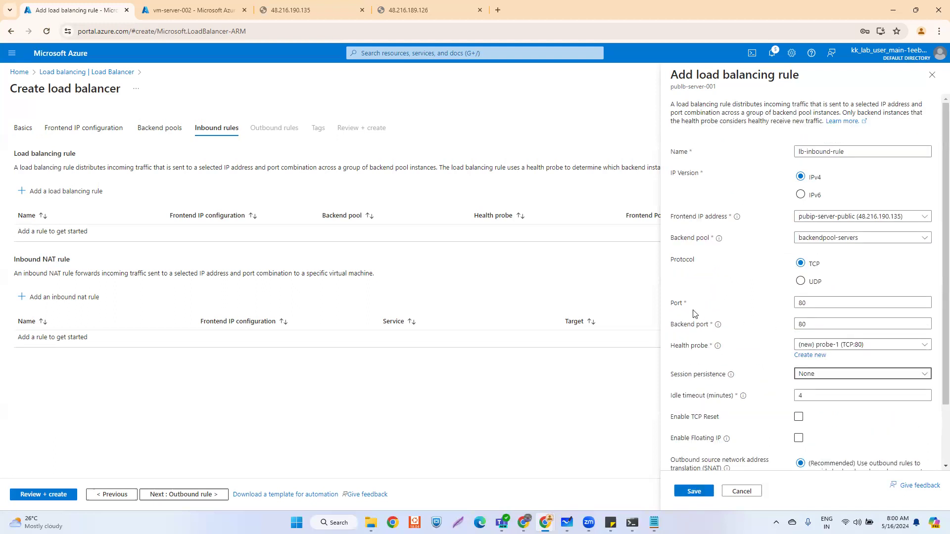
drag(812, 299, 796, 301)
text(80)
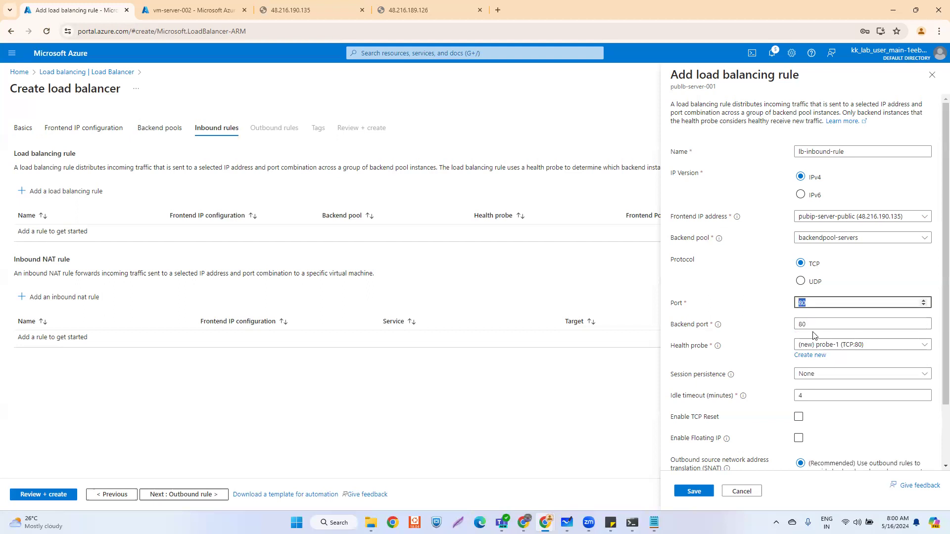
drag(793, 305, 801, 327)
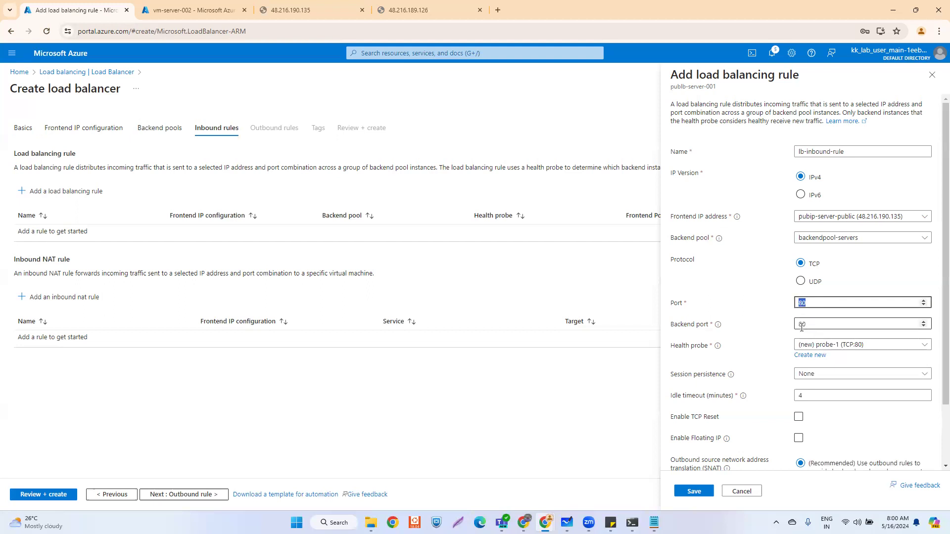
click(697, 491)
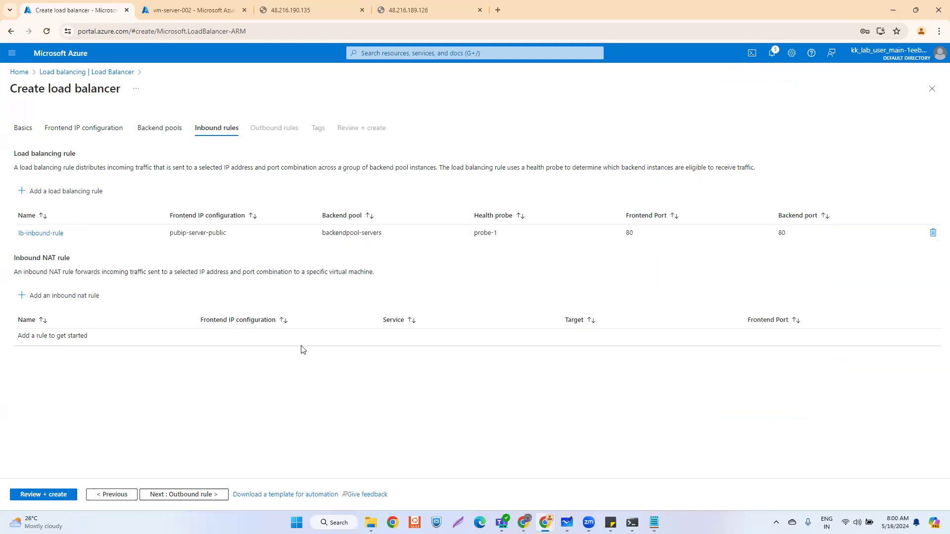
- Start outbound rule outbound-rule using pubip-server-public, TCP, and backend pool backendpool-servers
click(186, 495)
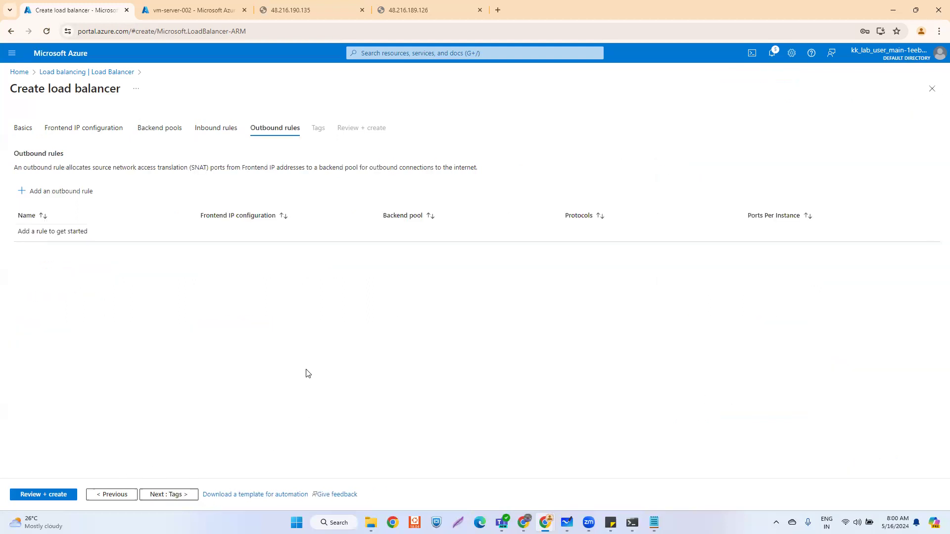
click(65, 192)
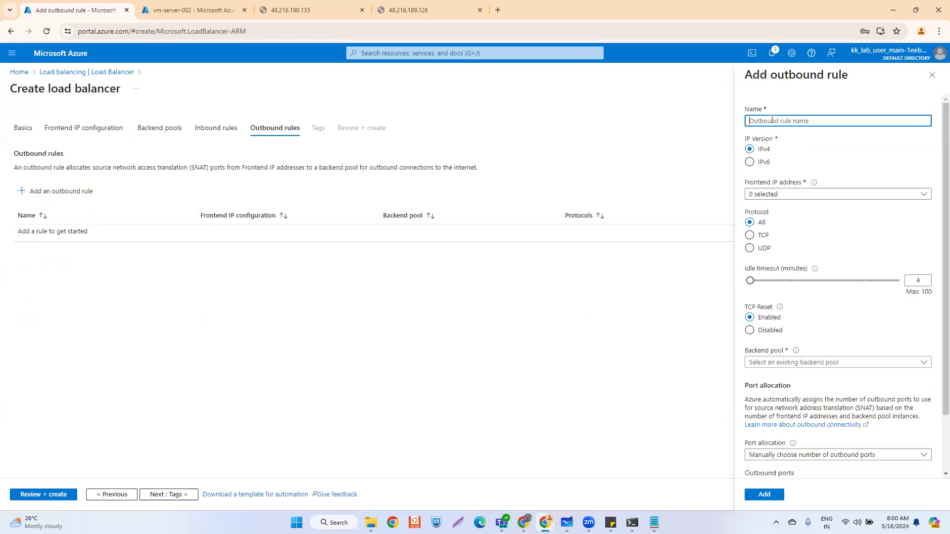
text(outbound-rule)
click(792, 195)
click(795, 213)
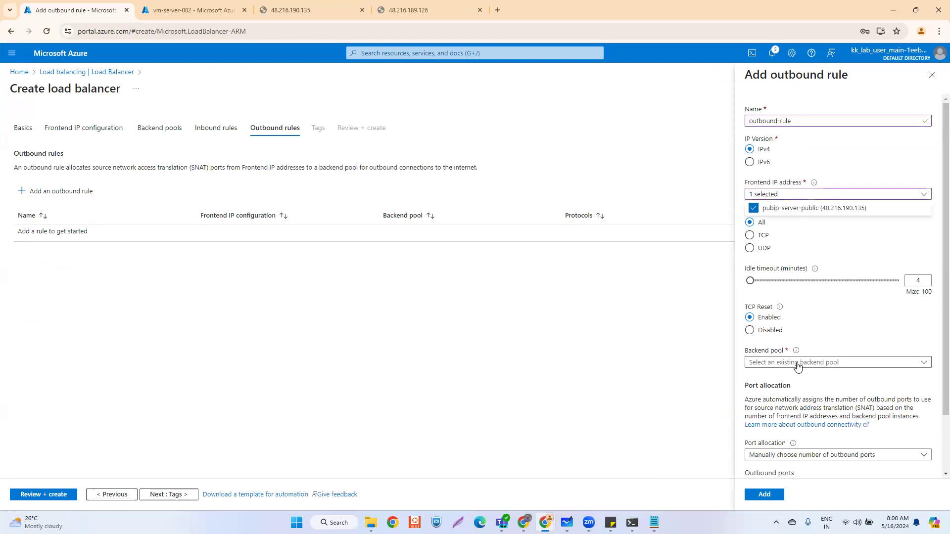
click(812, 233)
click(750, 236)
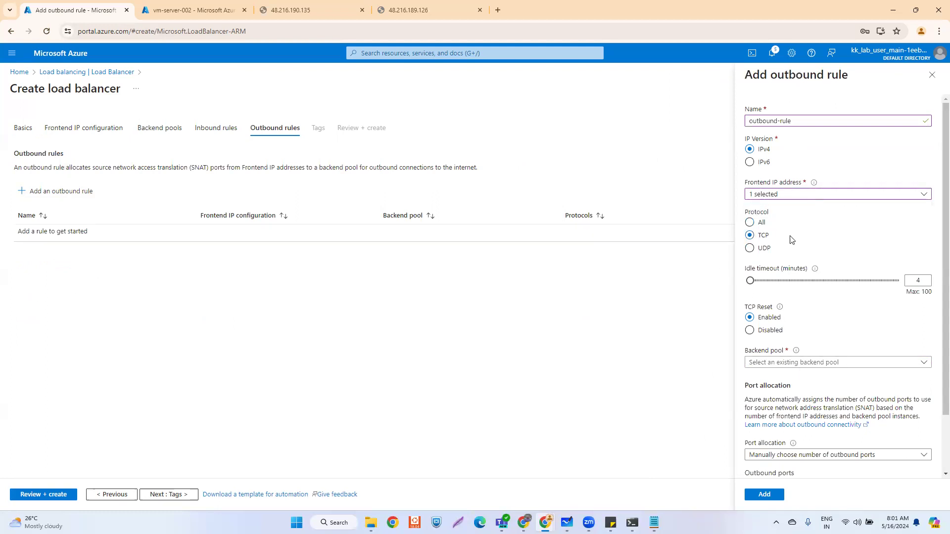
click(811, 363)
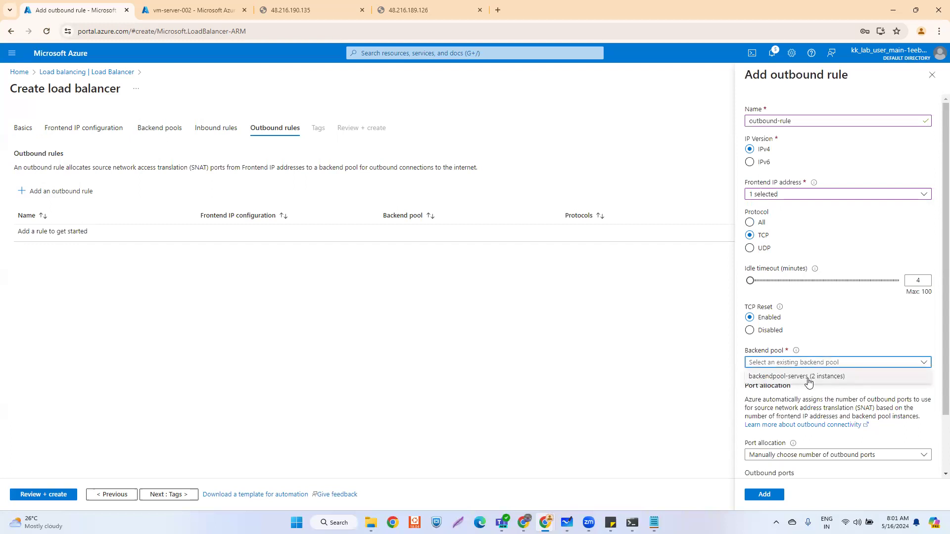
click(807, 378)
- Allocate outbound ports by maximum 2 backend instances and add the outbound rule
scroll(806, 391, down, 2)
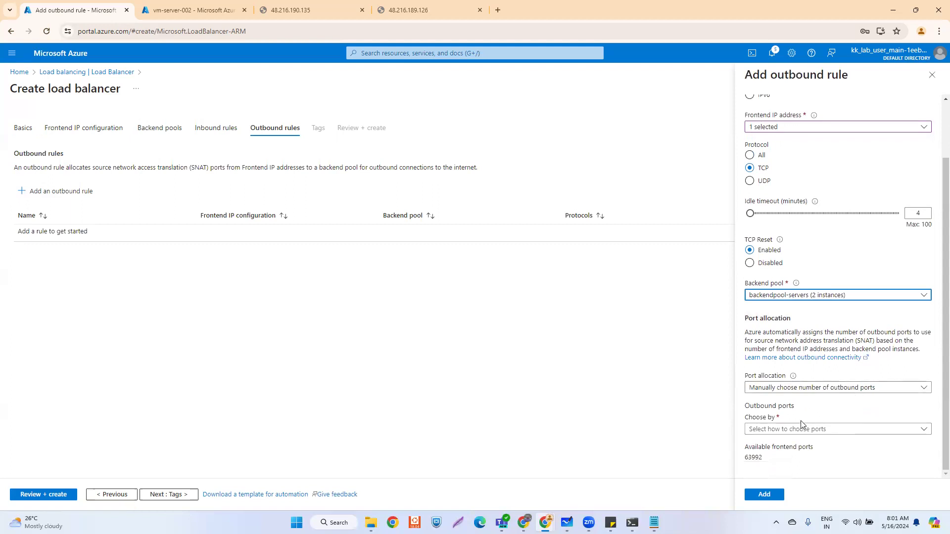
click(862, 430)
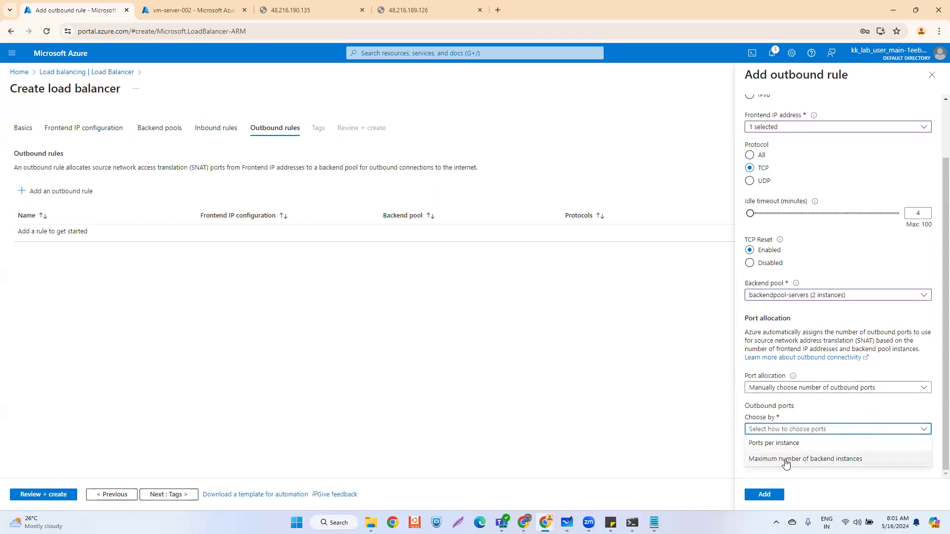
click(754, 465)
scroll(769, 464, down, 1)
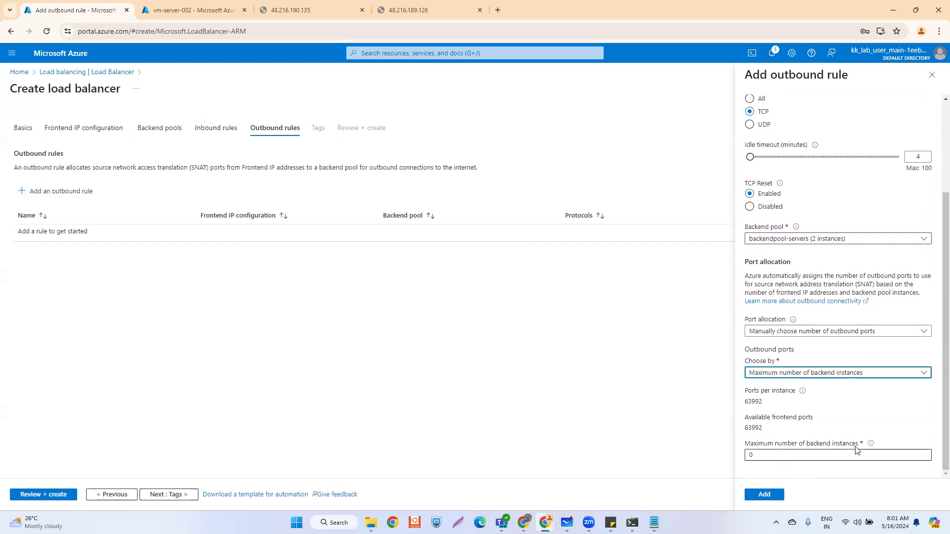
mouse_move(873, 446)
click(829, 454)
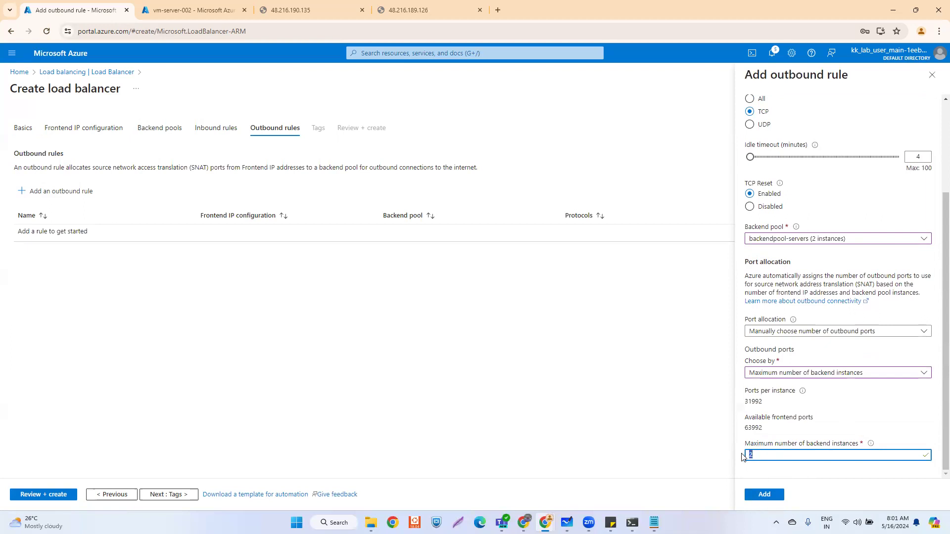
click(760, 456)
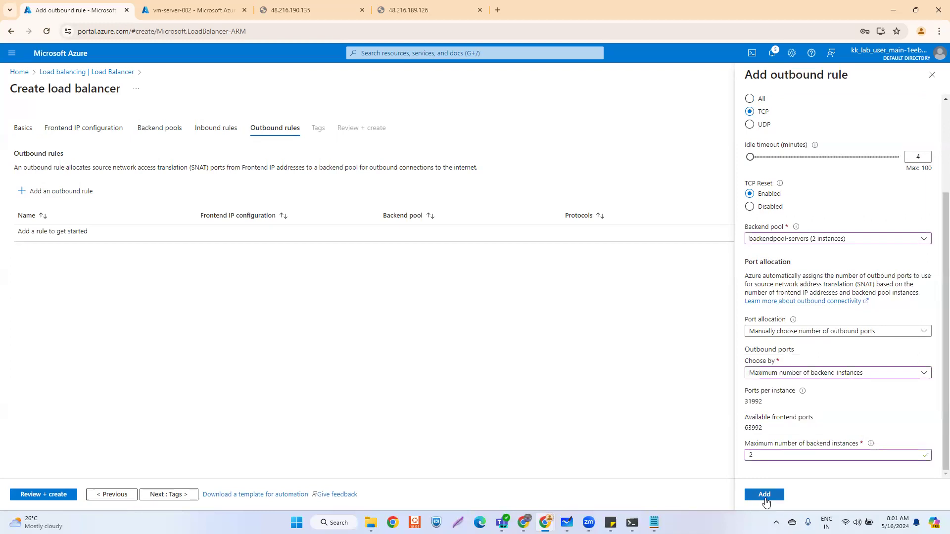
click(763, 496)
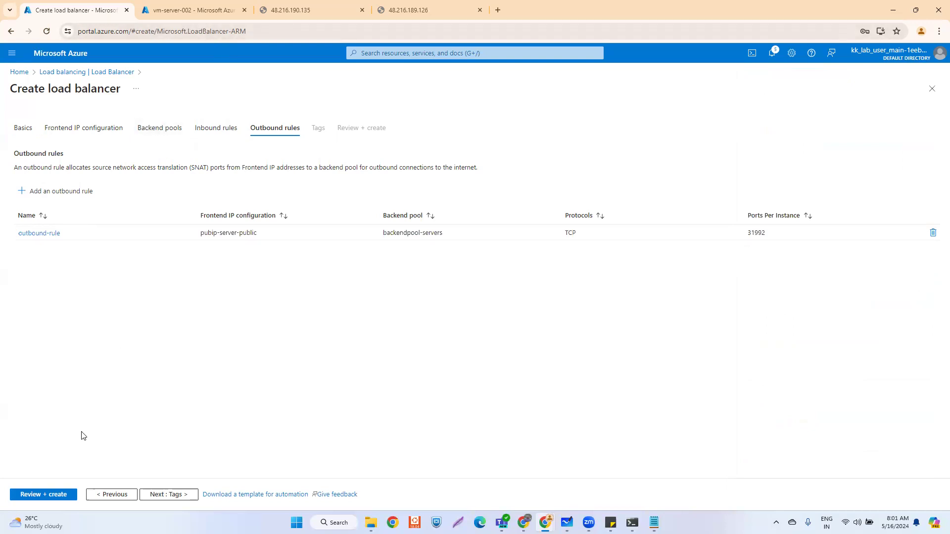
- Give the load balancer a tag name and value
click(171, 494)
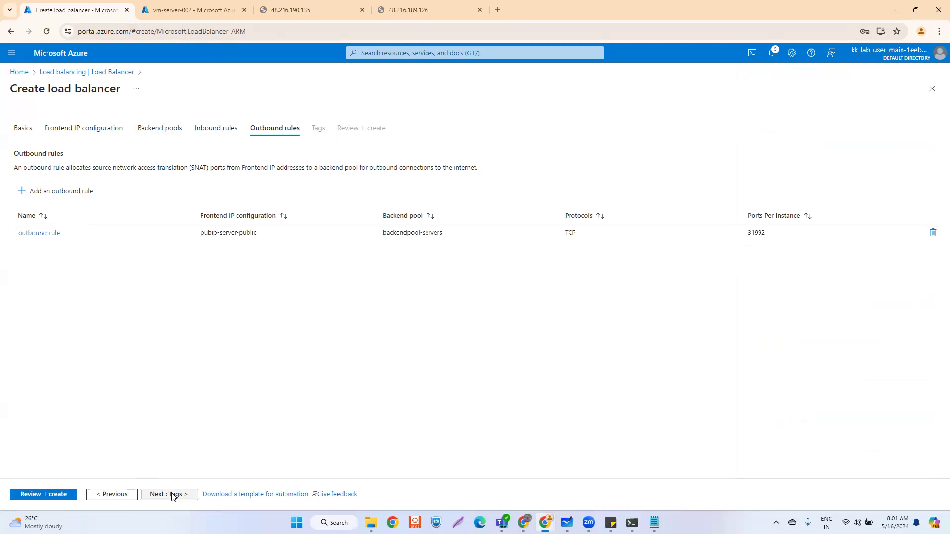
click(54, 205)
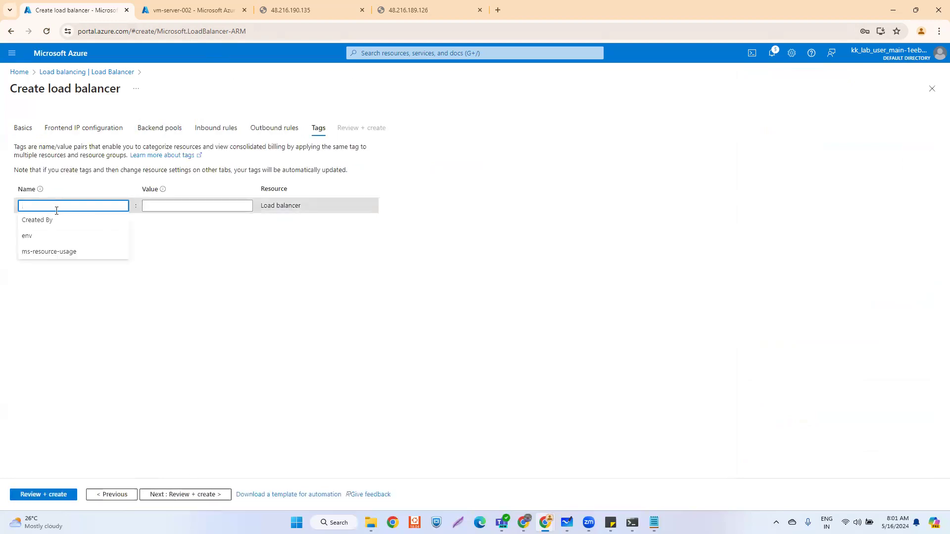
click(175, 206)
click(174, 223)
- Pass review validation and create load balancer publb-server-001
click(188, 494)
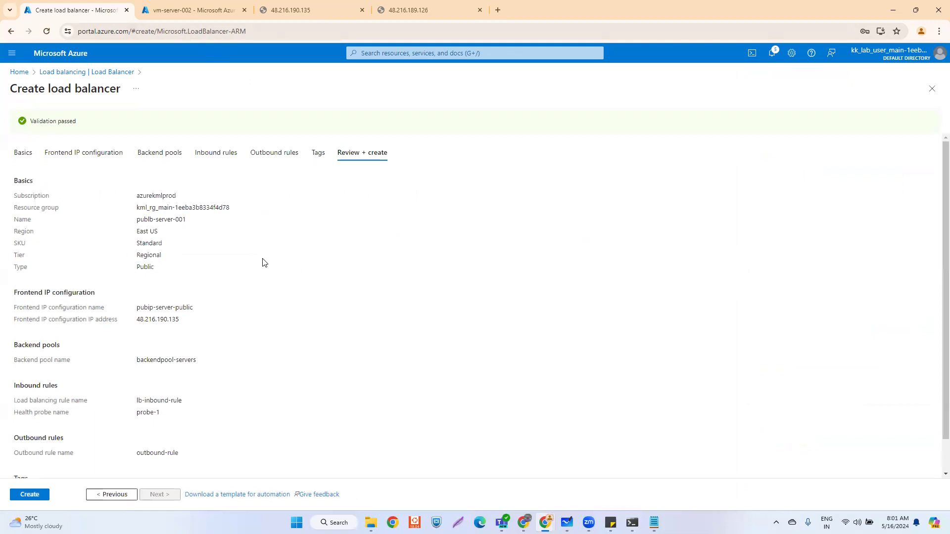
click(29, 495)
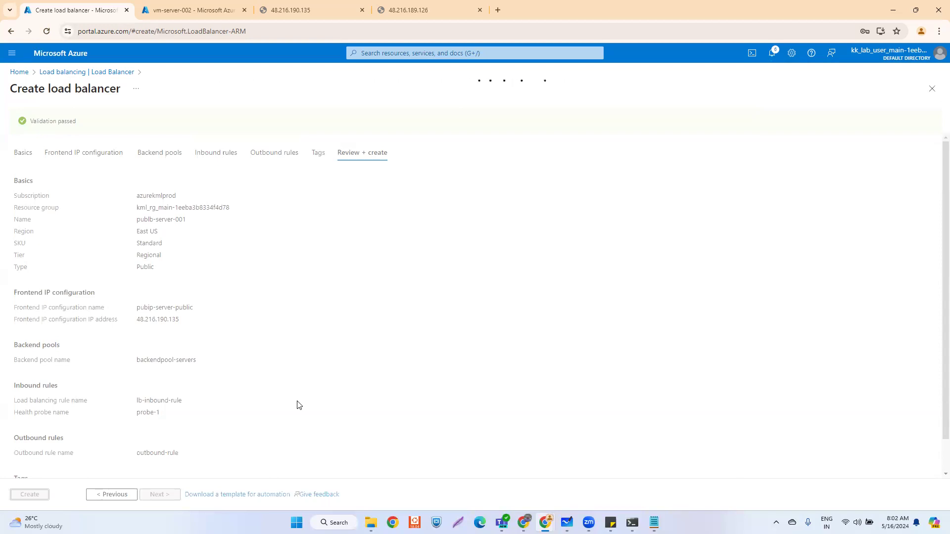
key(alt+Tab)
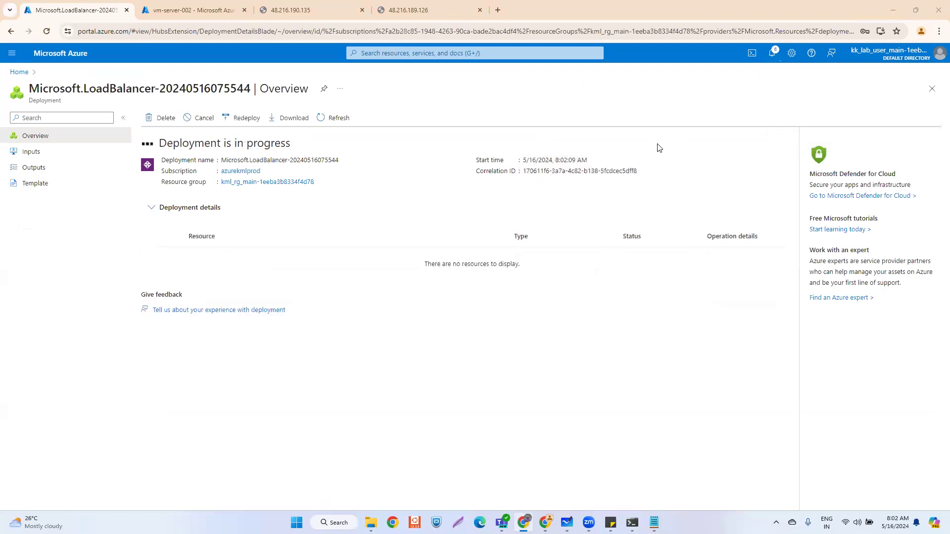
- Recheck sites 48.216.190.135 and 48.216.189.126 and the deployment, then return to vm-server-002 network settings
click(445, 10)
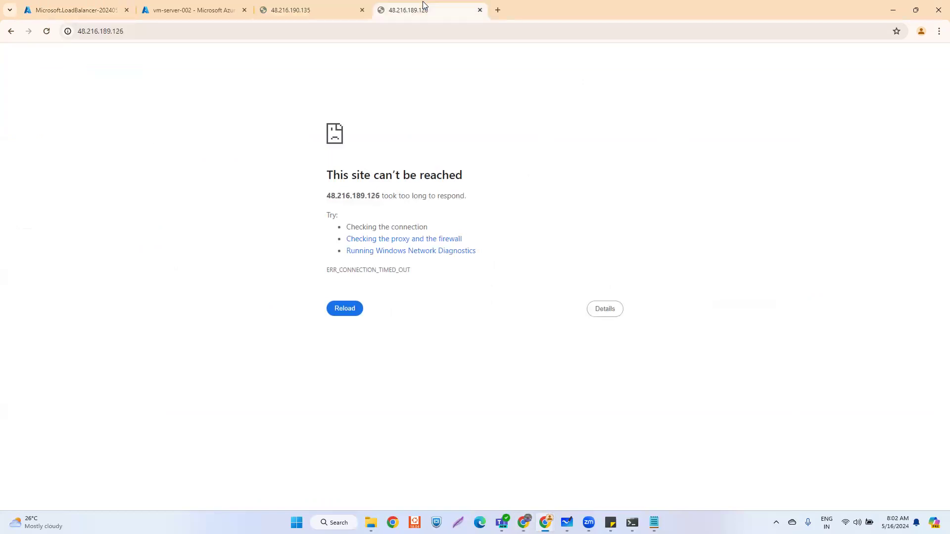
click(321, 10)
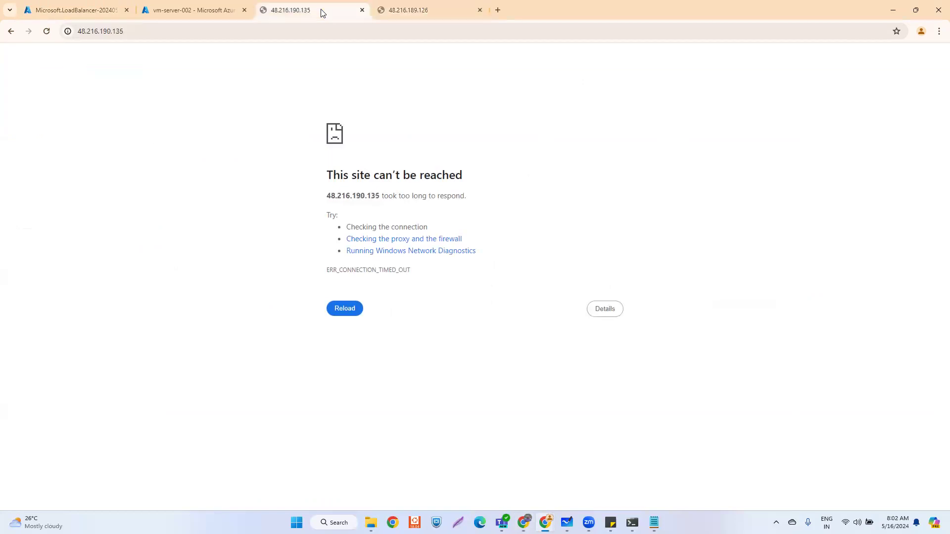
click(418, 16)
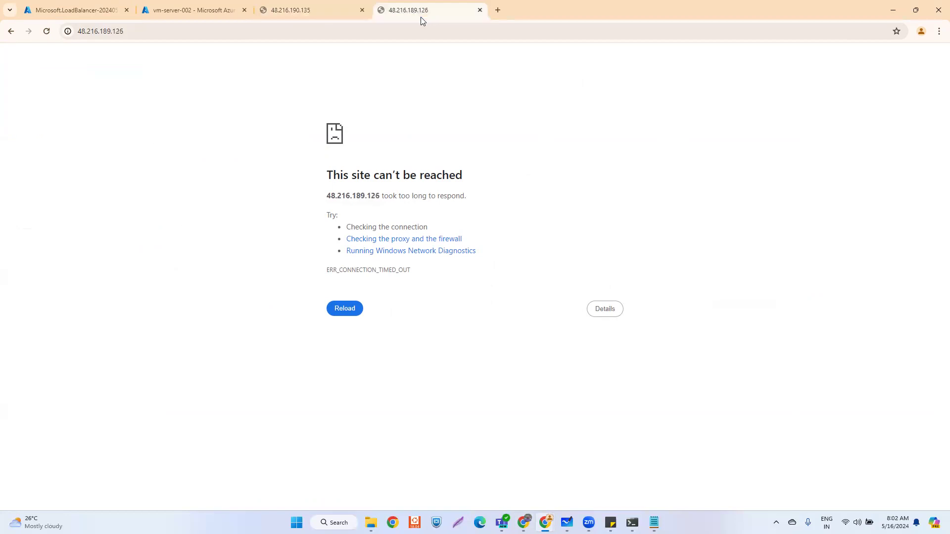
click(317, 10)
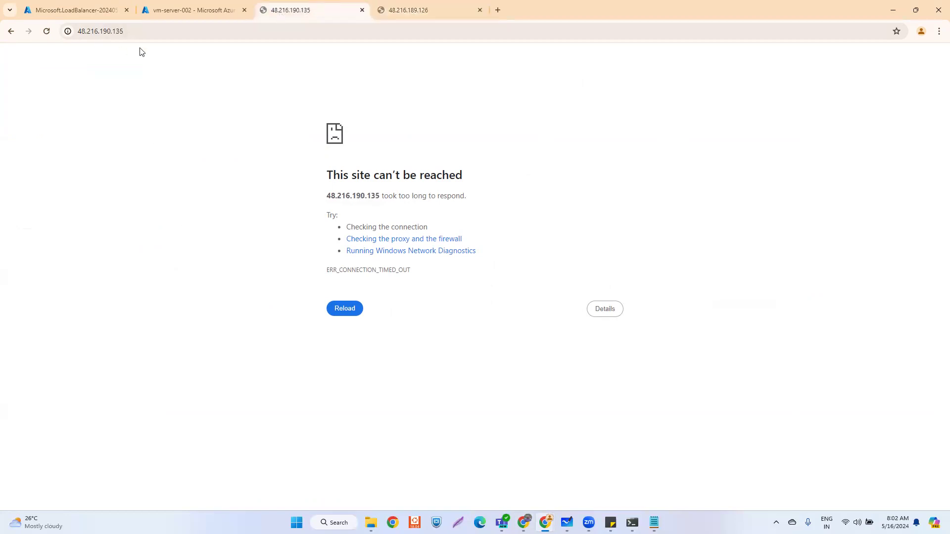
click(60, 11)
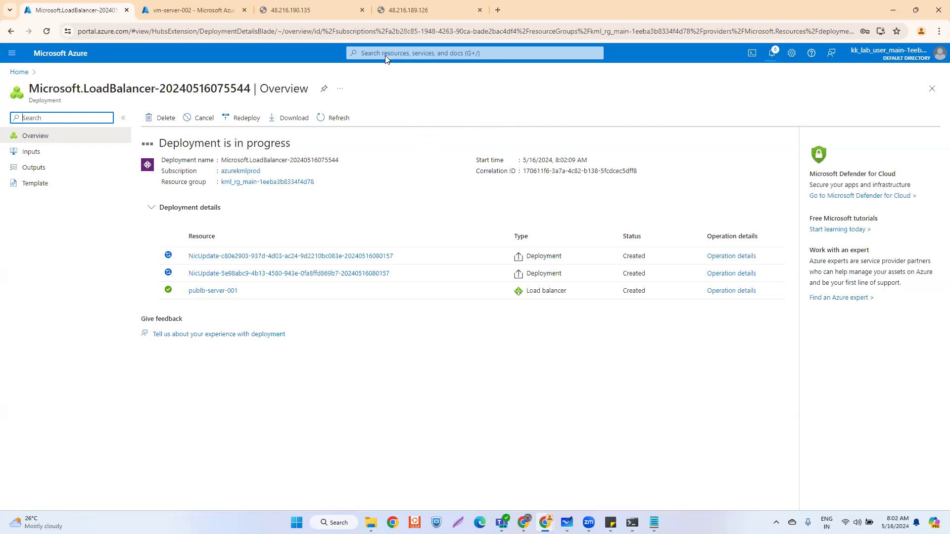
click(337, 6)
click(415, 8)
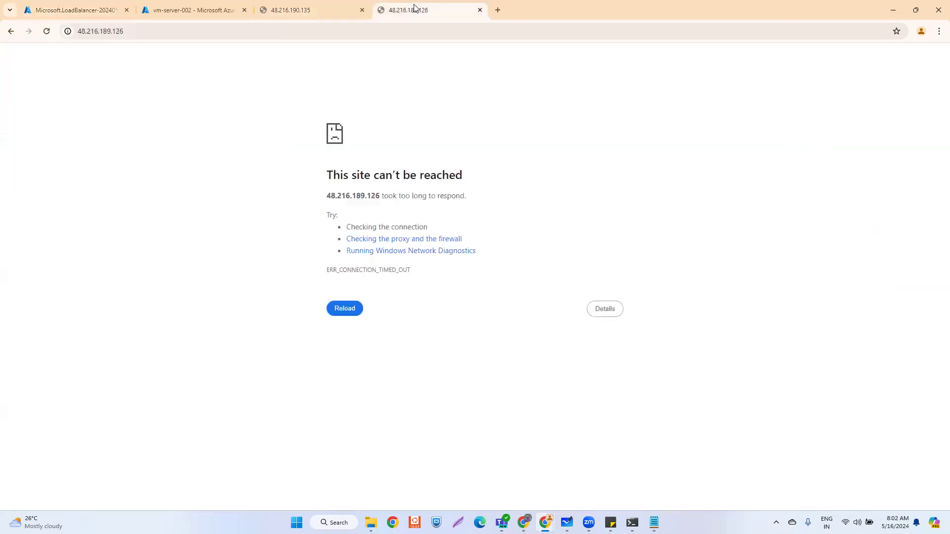
click(218, 9)
- Open the Virtual machines list, select a server's public IP, and refresh the deployment progress
click(20, 71)
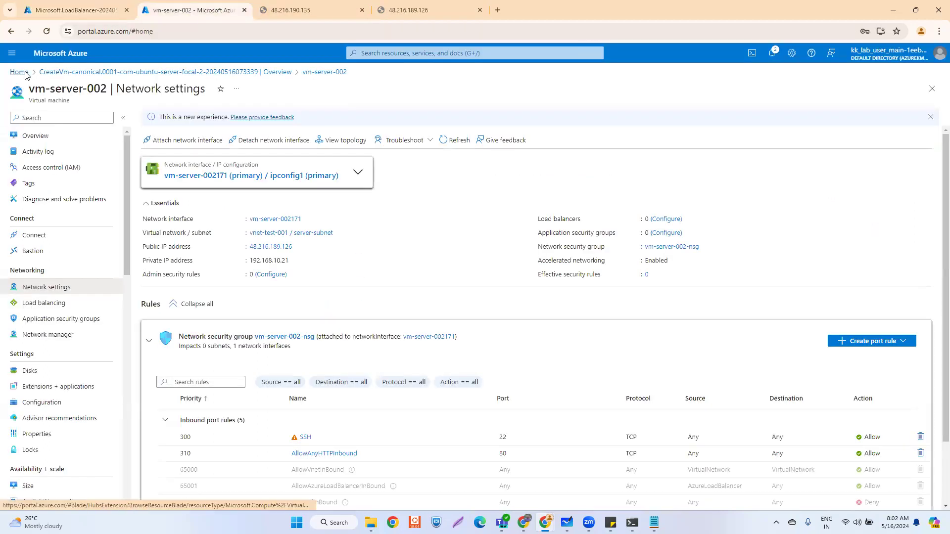
click(287, 117)
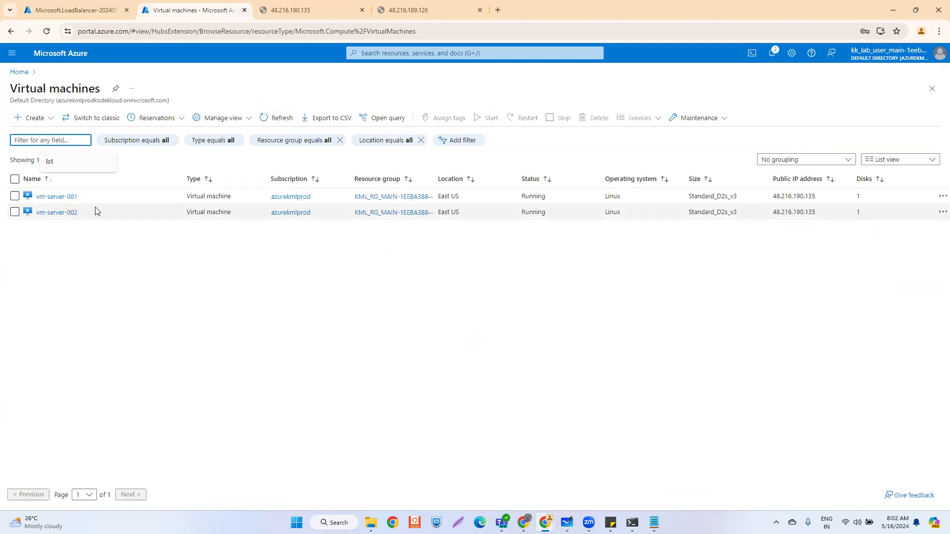
drag(816, 196, 775, 212)
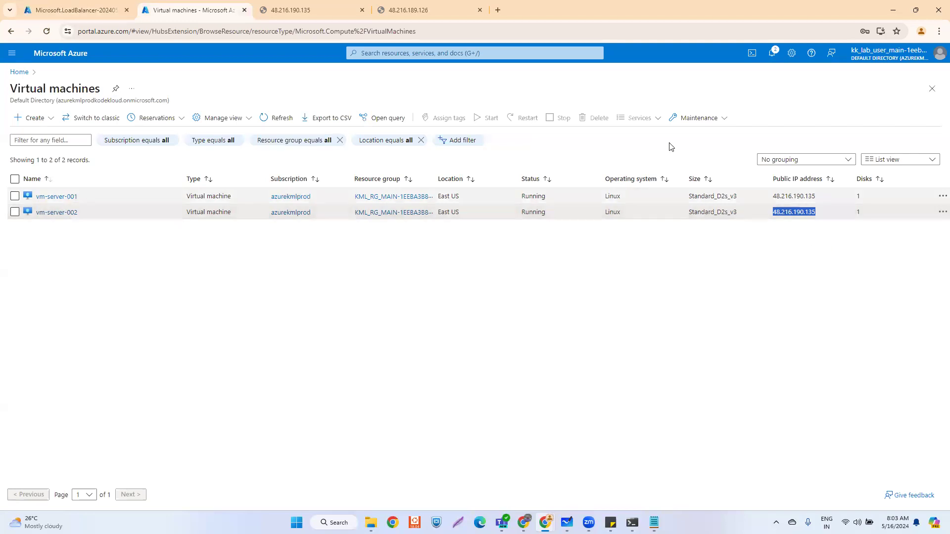
click(291, 13)
click(61, 10)
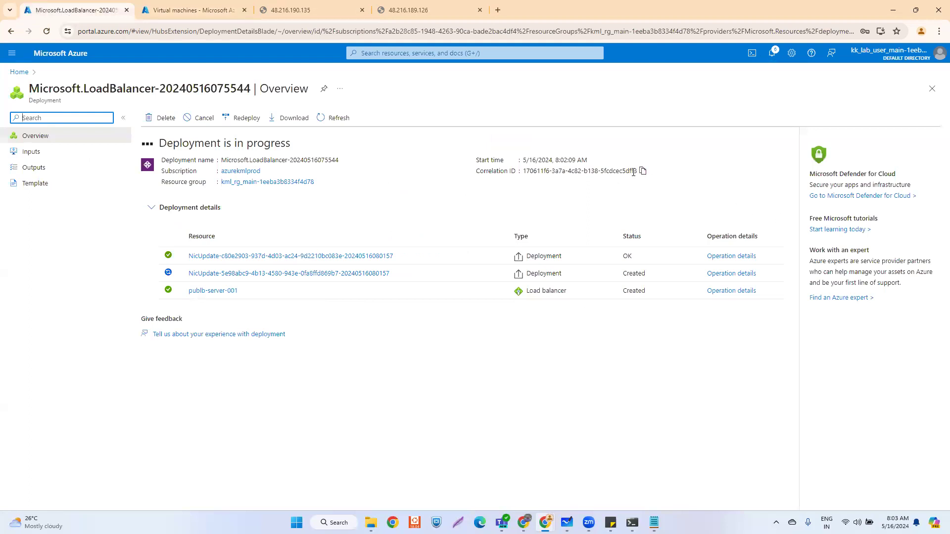
click(335, 121)
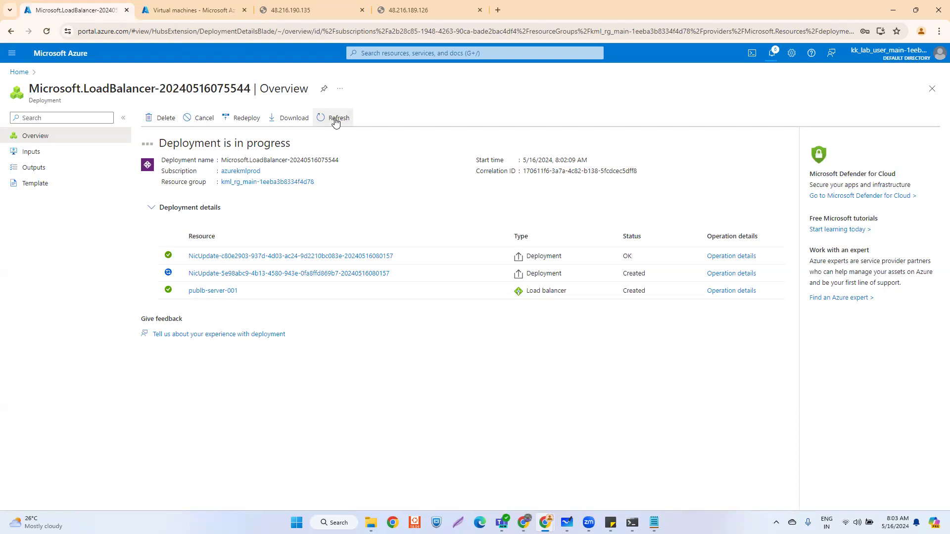
- Recheck sites 48.216.189.126 and 48.216.190.135, ending on the Virtual machines list
click(393, 10)
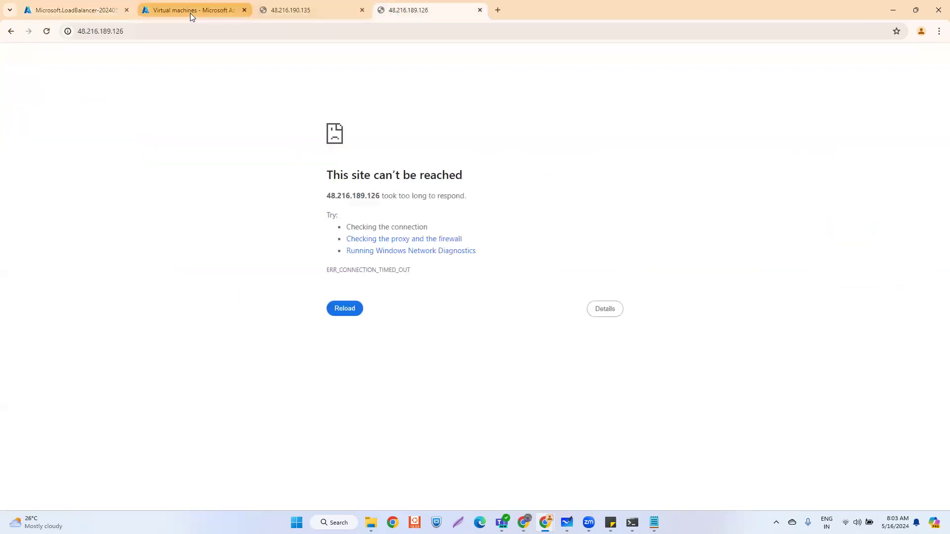
click(190, 13)
click(104, 15)
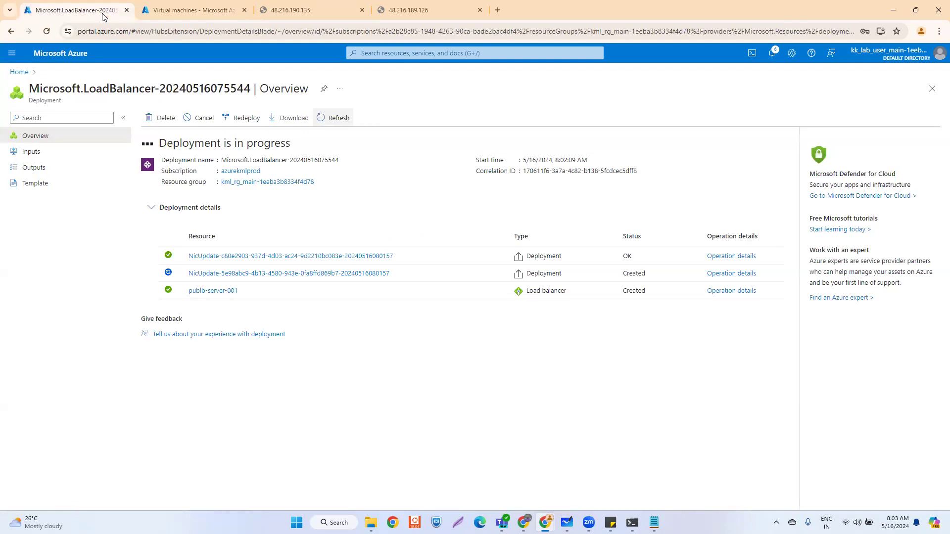
click(183, 12)
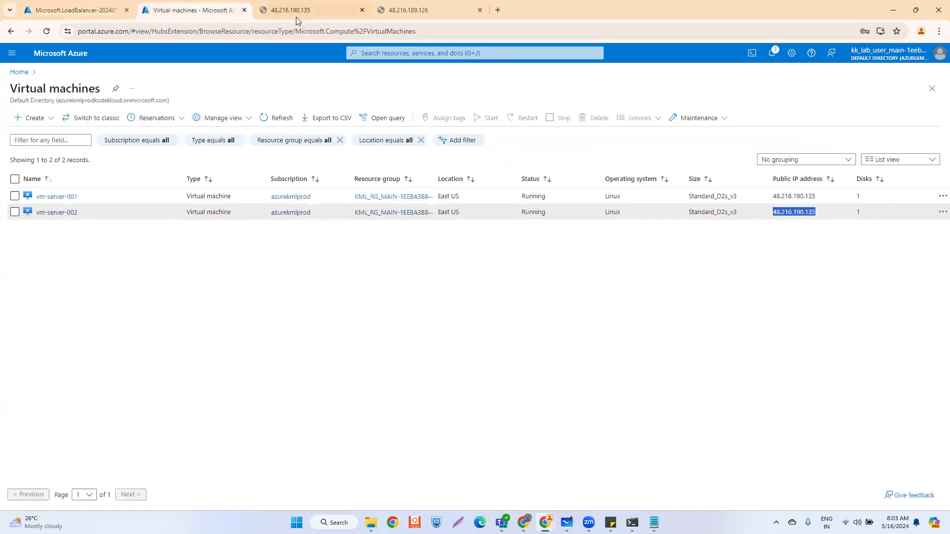
click(295, 16)
click(405, 12)
click(303, 13)
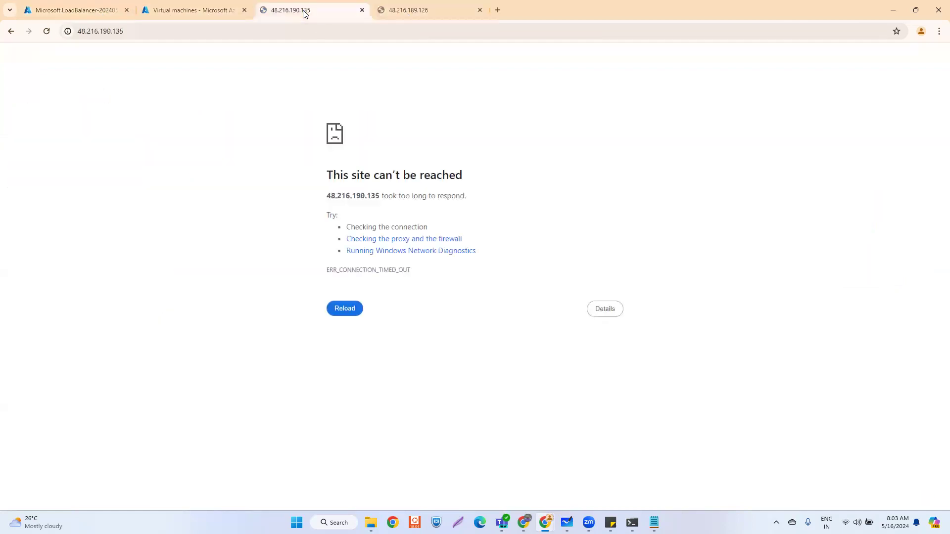
click(188, 13)
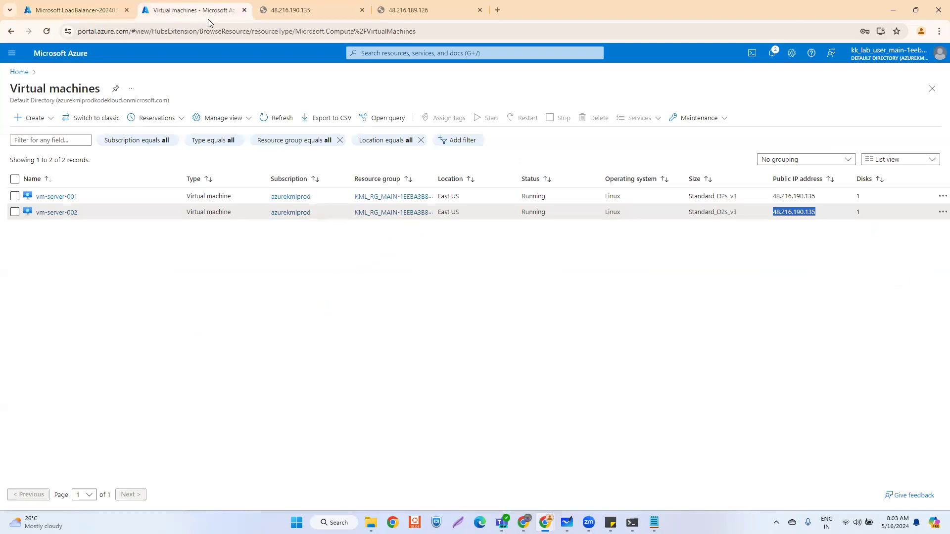
- Open the completed publb-server-001 load balancer, then check the 48.216.190.135 site
click(91, 7)
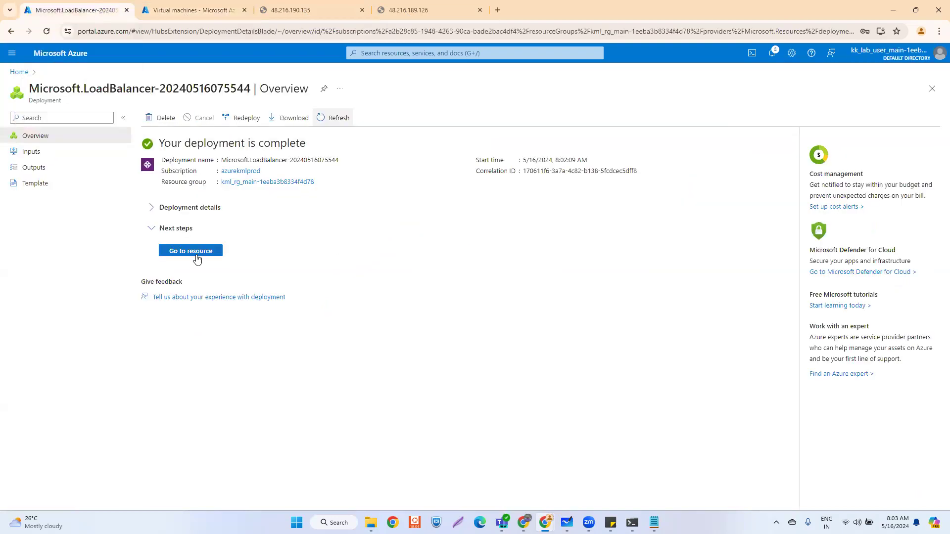
click(206, 249)
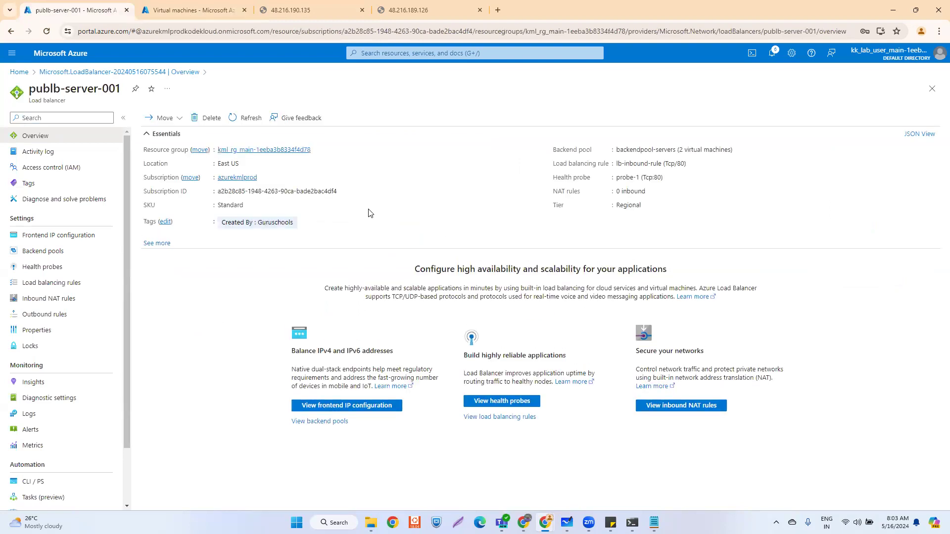
click(300, 10)
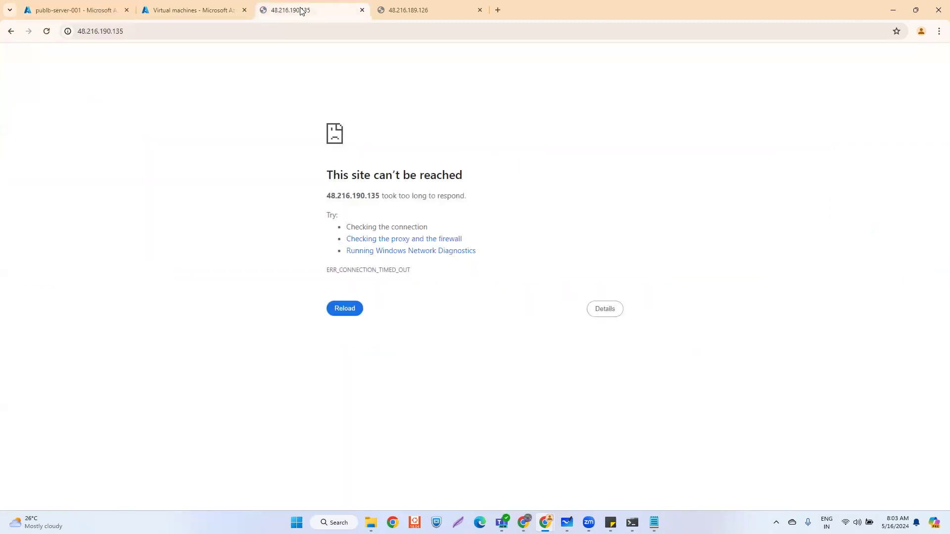
- Reload 48.216.190.135 to show the SERVER 1 welcome page and open it in a new tab
click(277, 26)
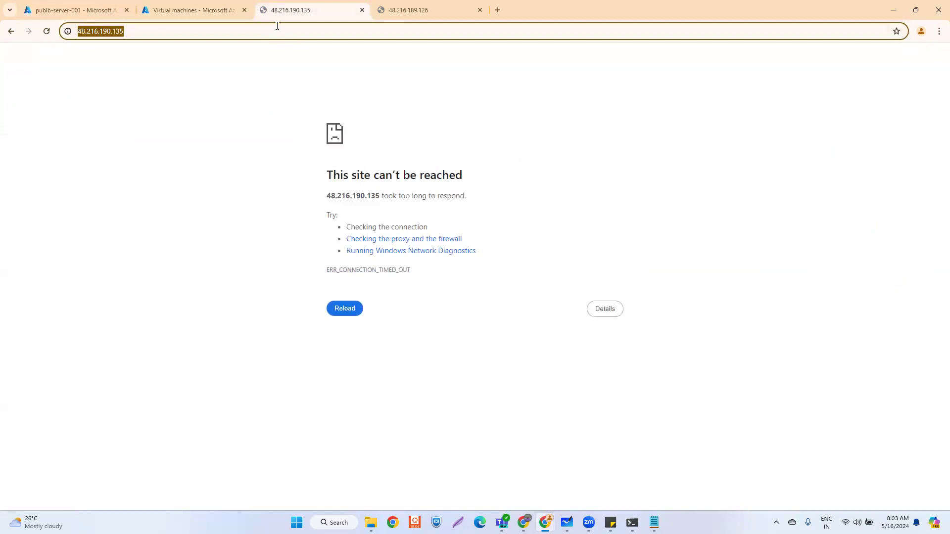
key(Return)
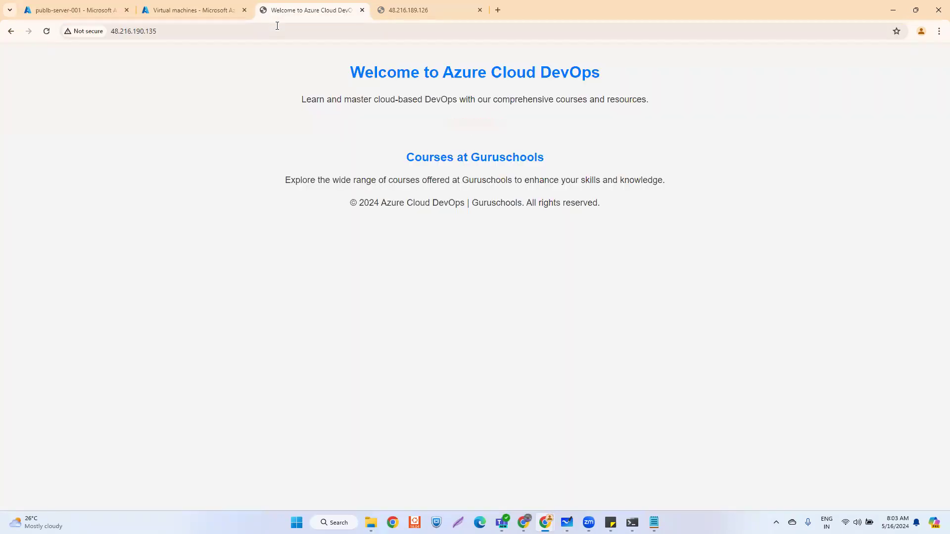
drag(447, 122, 507, 124)
click(172, 33)
key(ctrl+c)
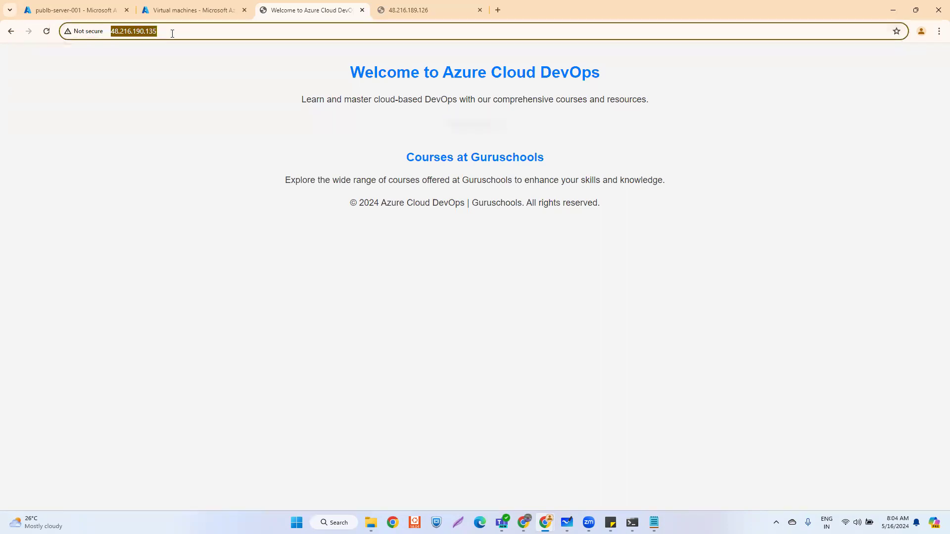
click(498, 10)
key(ctrl+v)
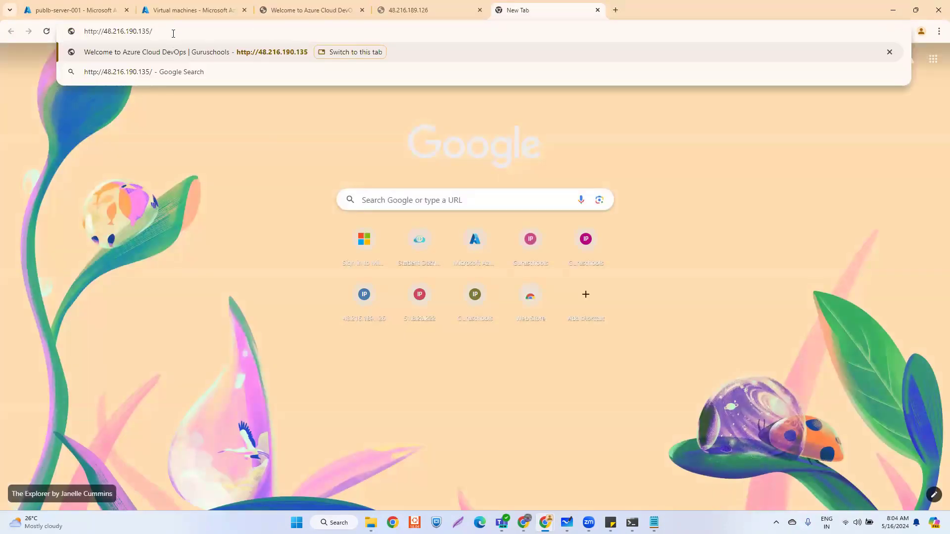
key(Return)
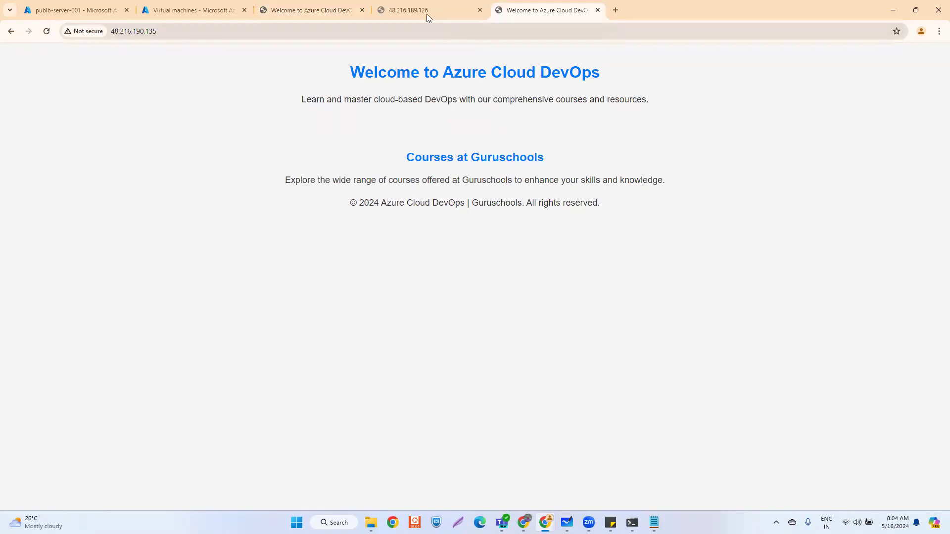
- Close the unreachable 48.216.189.126 tab and compare the two welcome page tabs
click(426, 14)
click(479, 10)
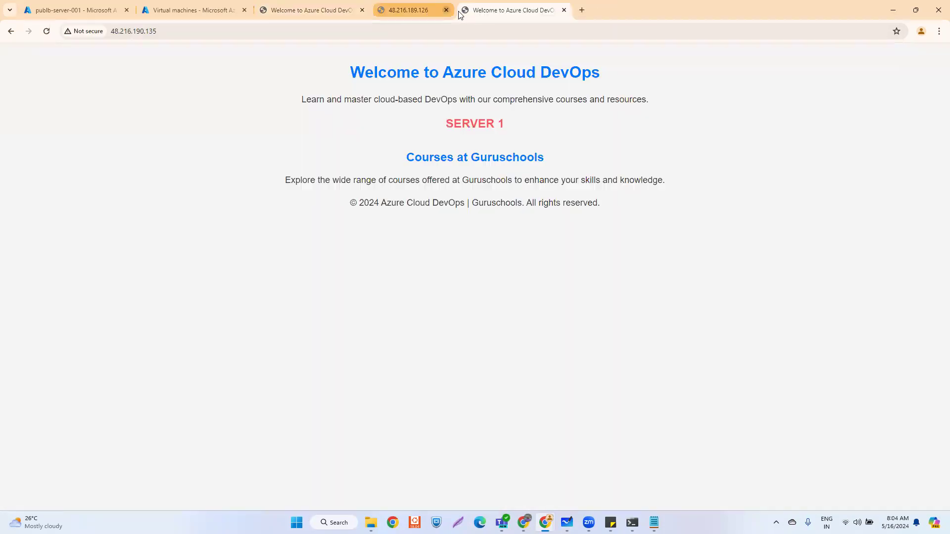
click(325, 9)
click(403, 14)
click(309, 11)
click(430, 11)
click(356, 12)
click(415, 11)
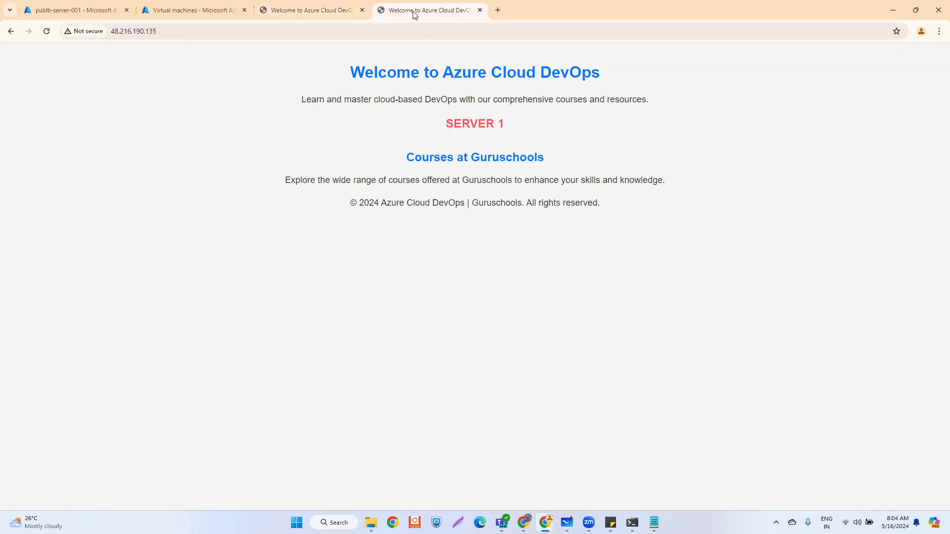
- Inspect the 48.216.190.135 address in the address bar
click(173, 30)
drag(186, 31, 108, 35)
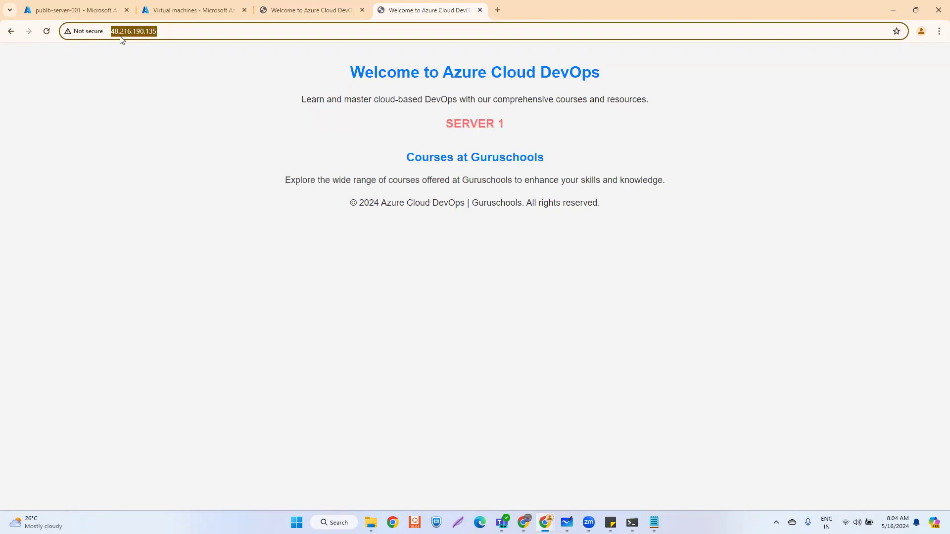
click(303, 109)
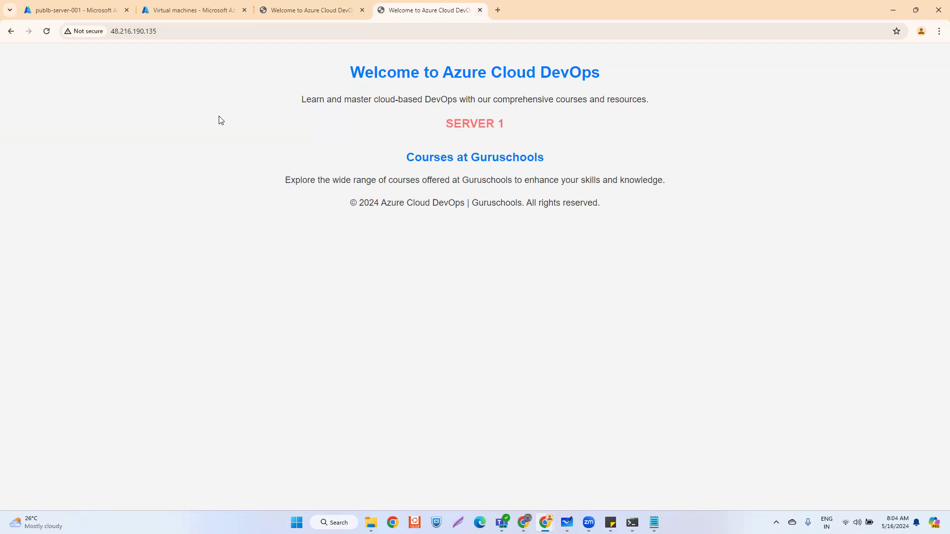
click(176, 31)
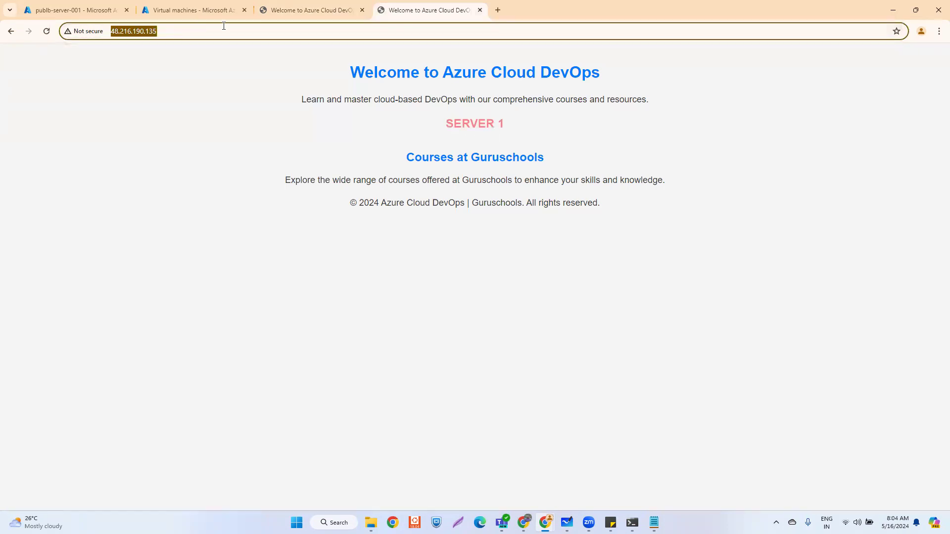
click(303, 7)
click(193, 29)
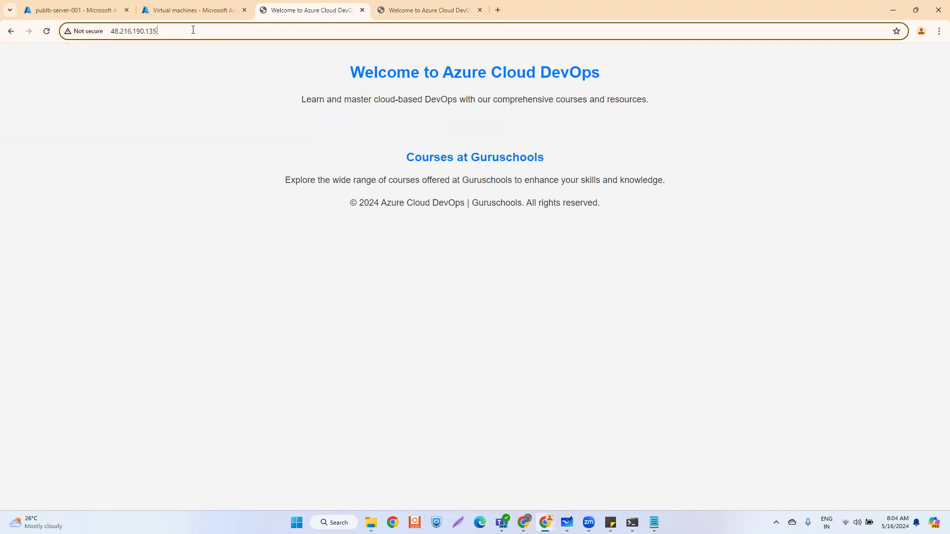
- Reload 48.216.190.135 in the other tab several times; each load answers SERVER 1
click(423, 13)
click(227, 26)
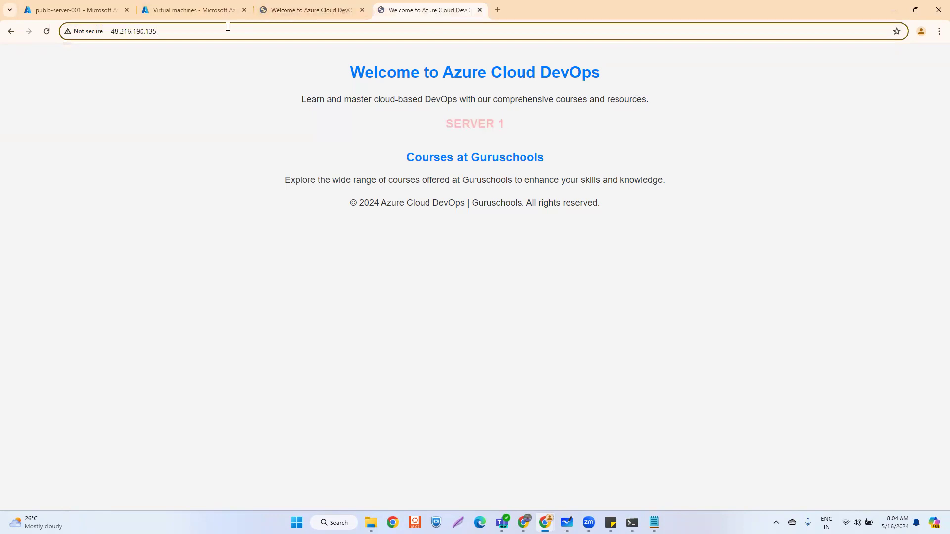
key(Return)
click(236, 32)
key(Return)
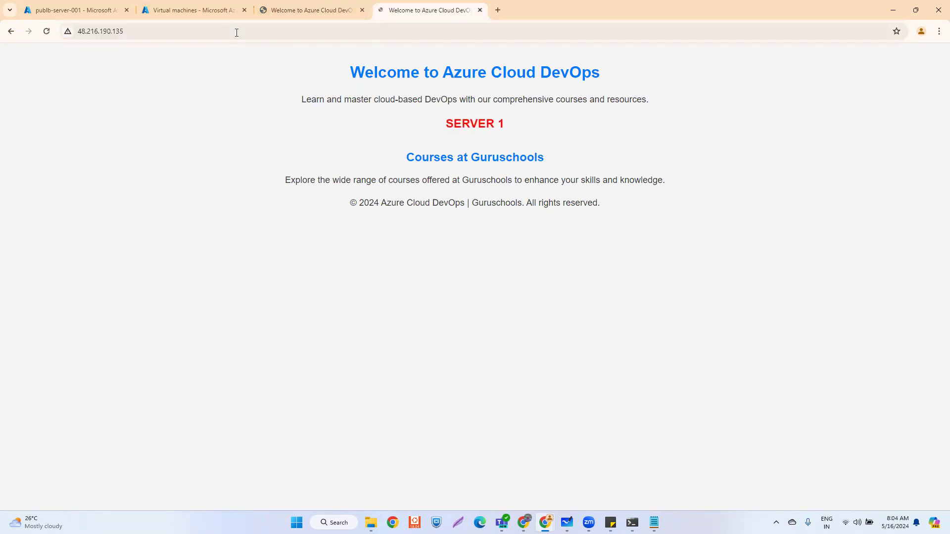
click(236, 32)
key(Return)
click(237, 32)
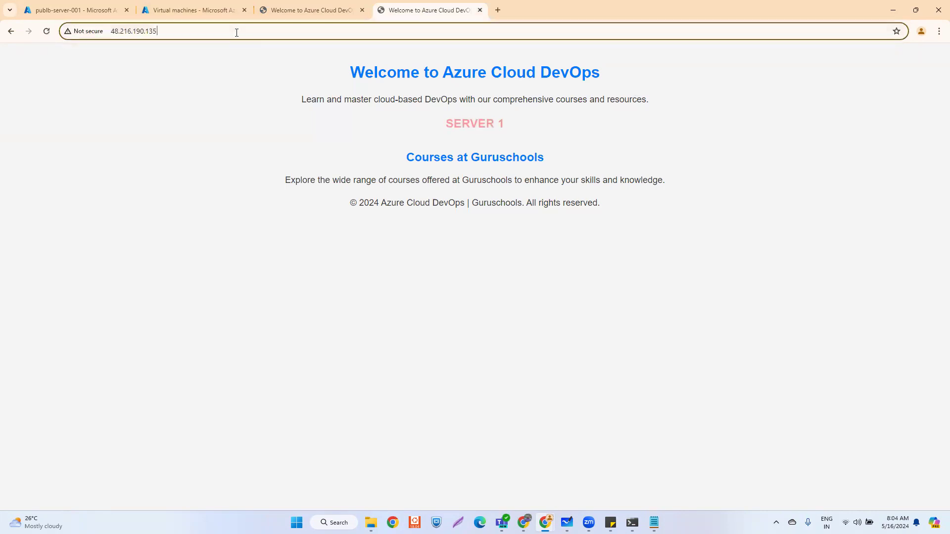
key(Return)
click(237, 32)
key(Return)
click(236, 32)
key(Return)
click(236, 33)
key(Return)
click(221, 33)
key(Return)
key(Return)
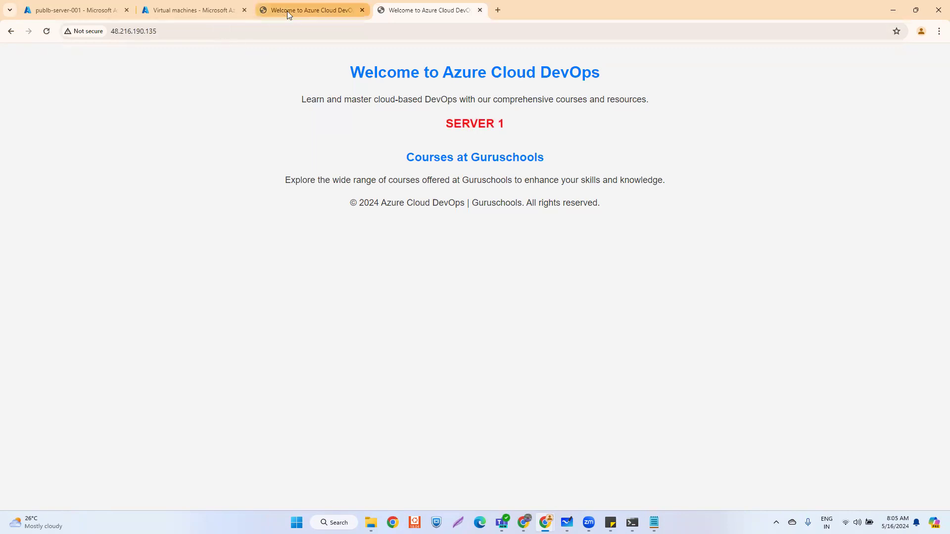
- Reload the site twice in the third tab, still getting SERVER 1, then return
click(287, 11)
click(199, 31)
key(Return)
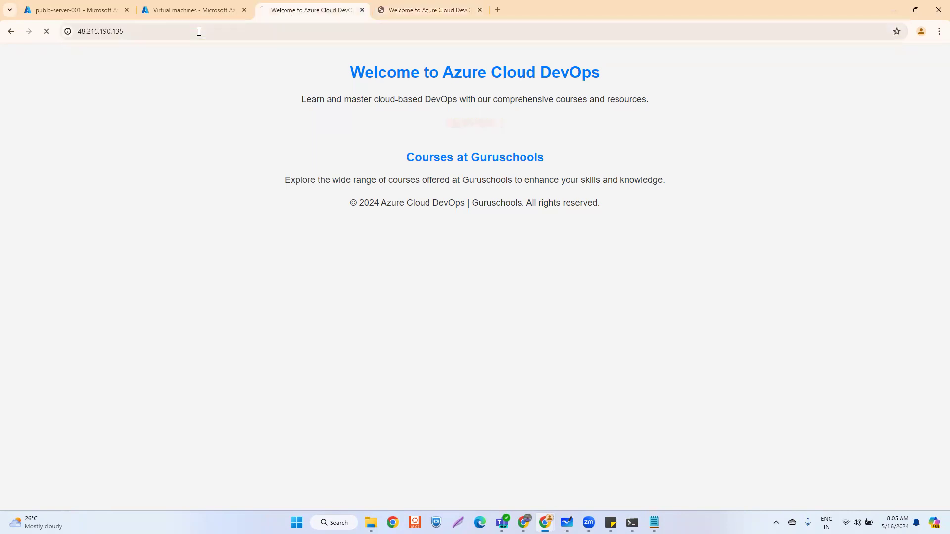
click(260, 31)
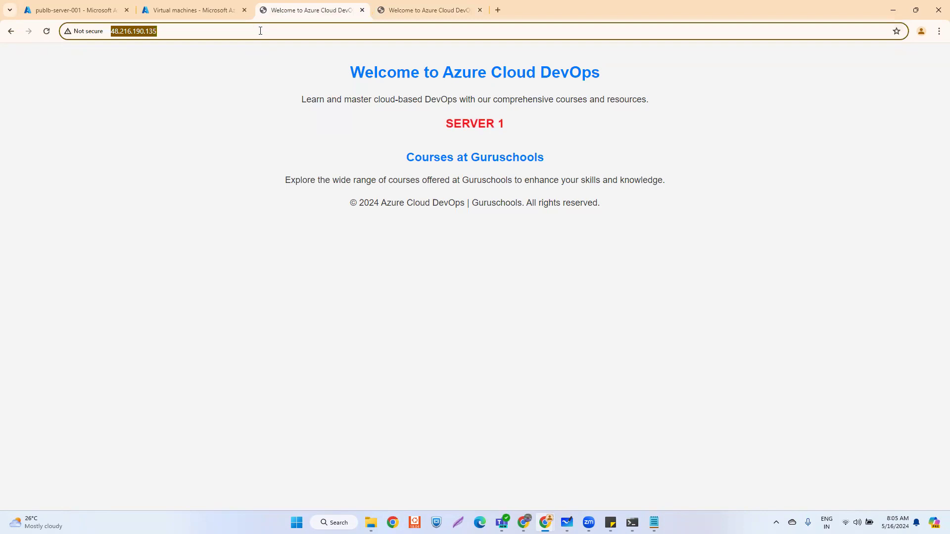
key(Return)
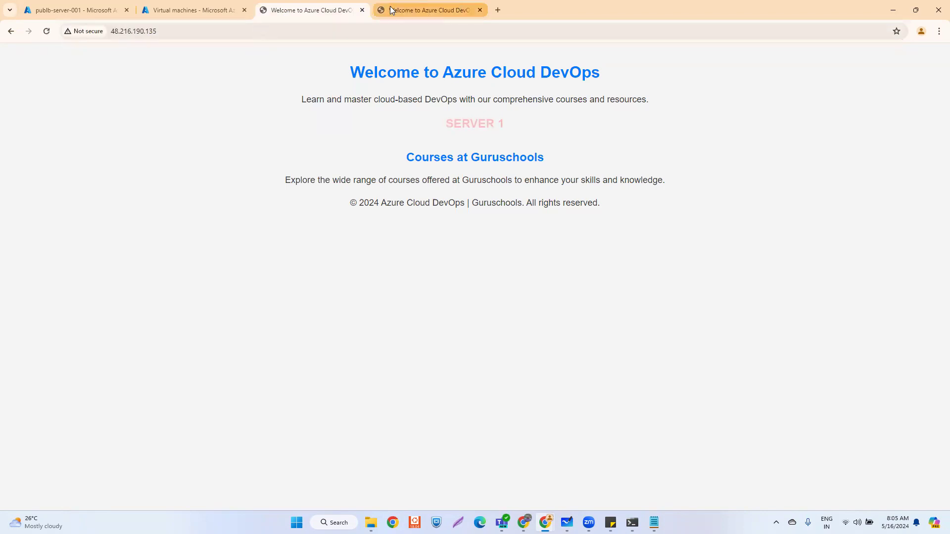
click(395, 9)
click(287, 33)
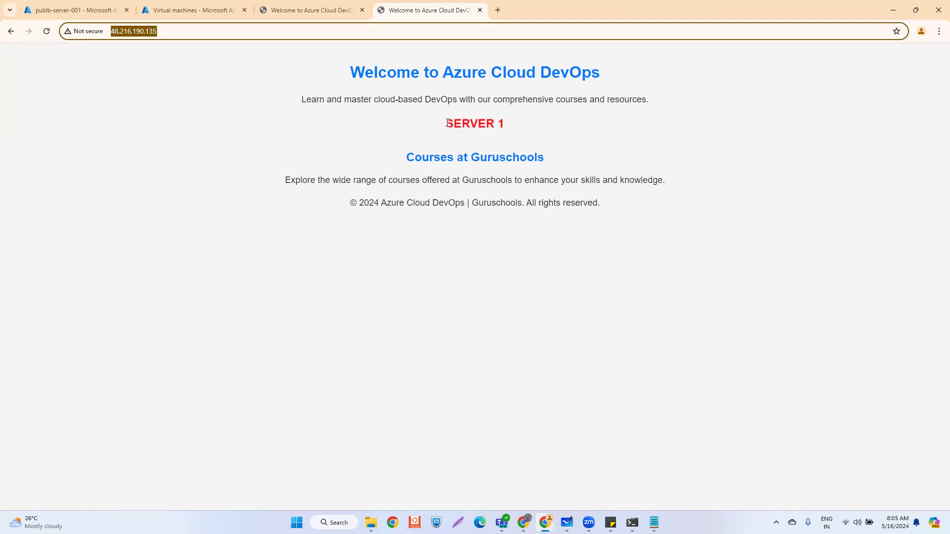
drag(445, 125, 517, 128)
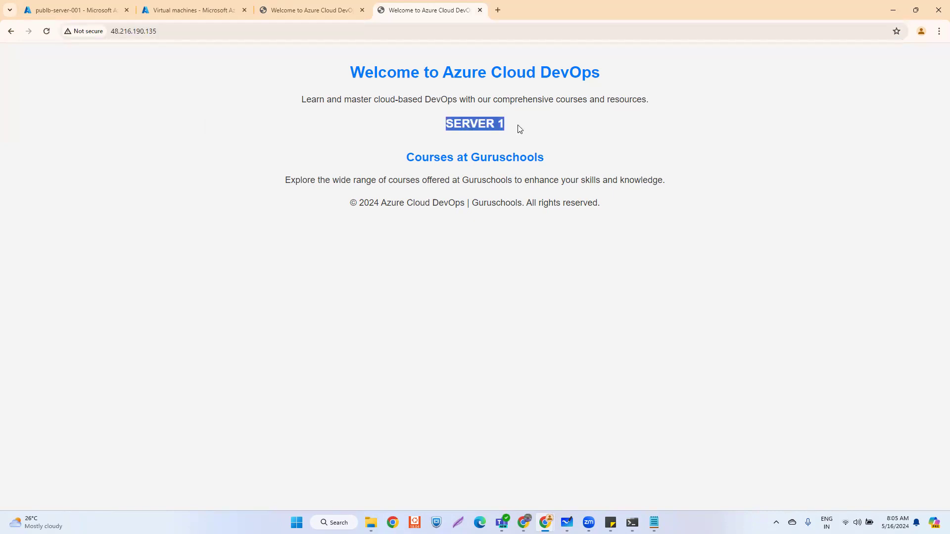
click(481, 128)
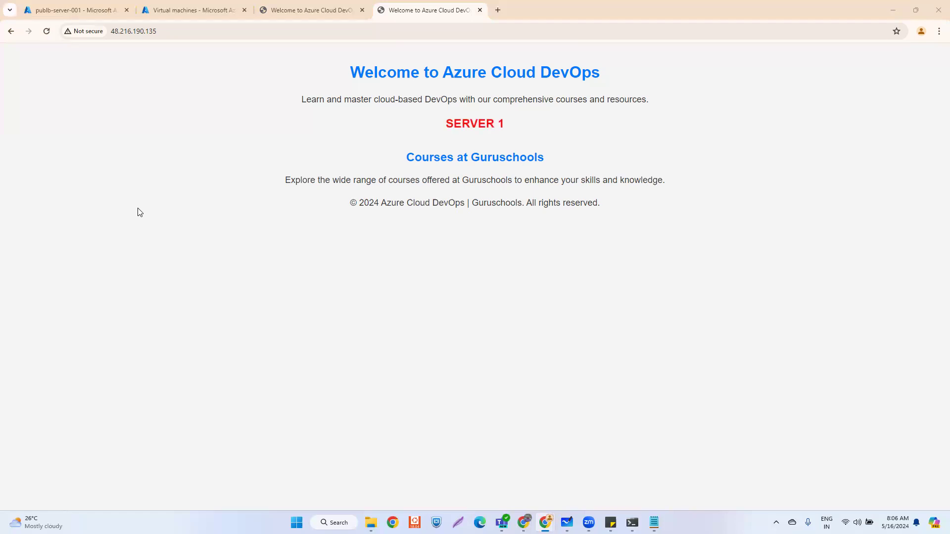
click(163, 36)
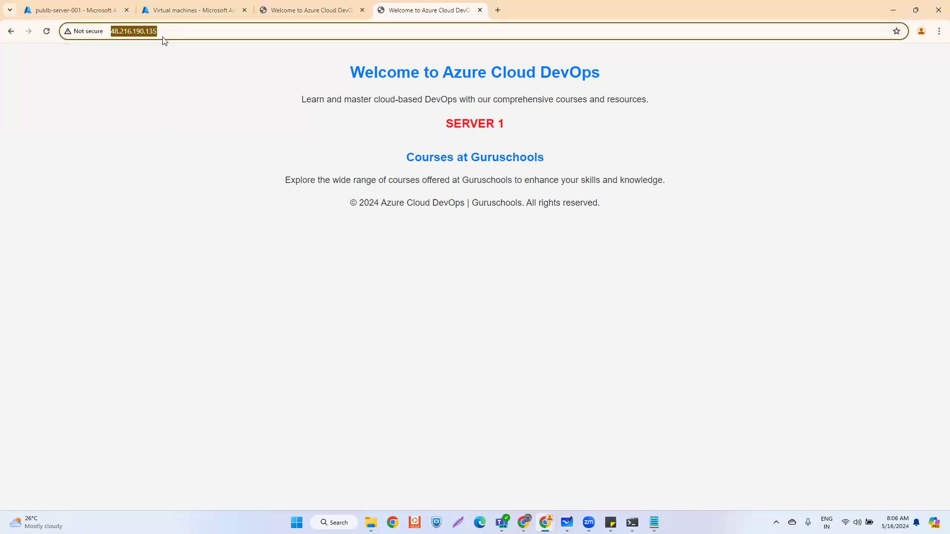
key(Home)
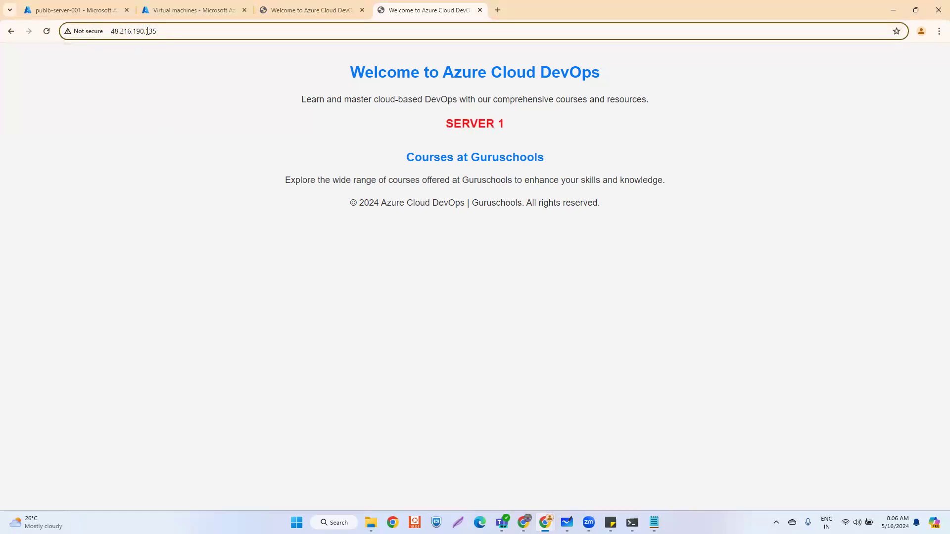
text(http)
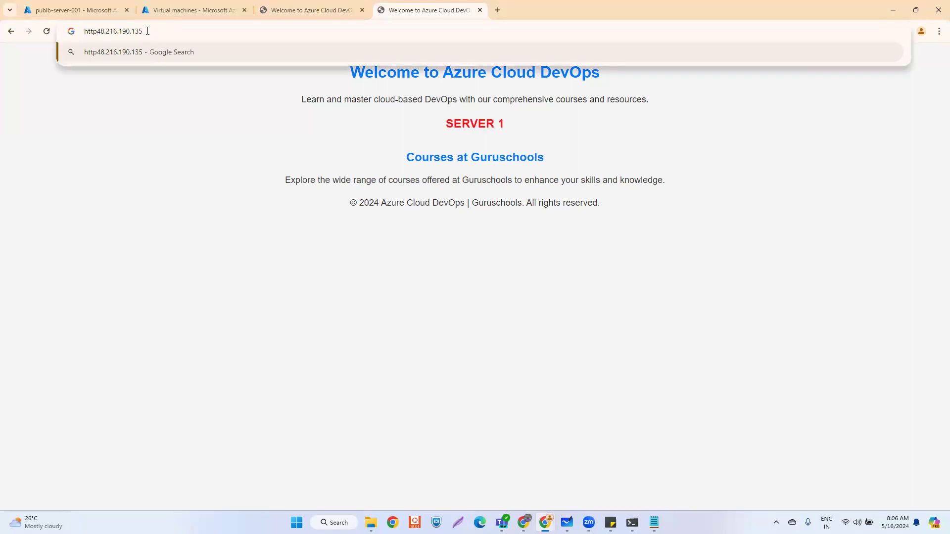
text(:)
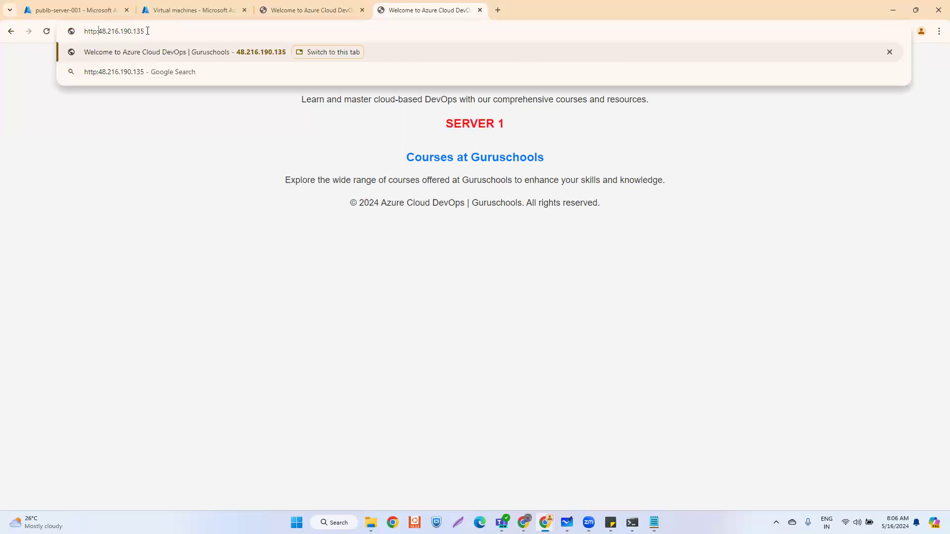
text(??)
key(BackSpace)
key(BackSpace)
text(//)
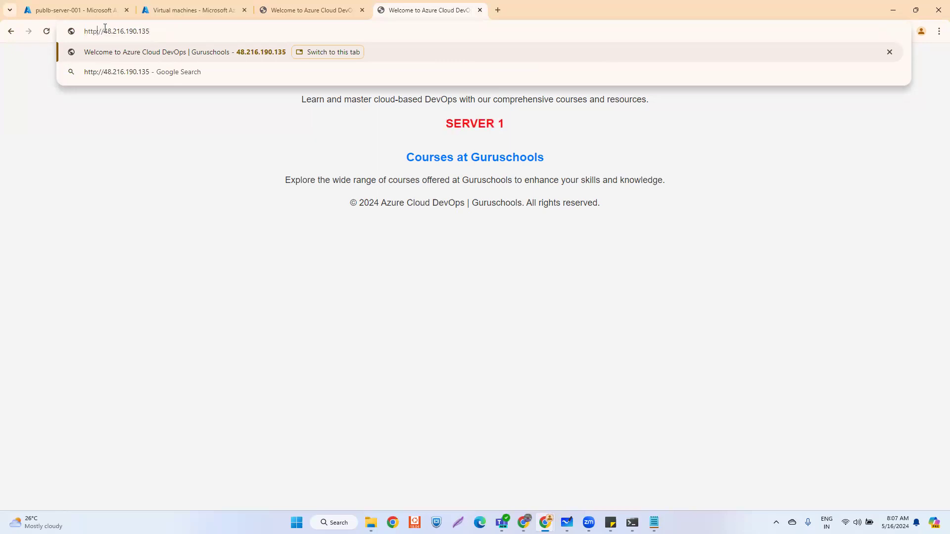
key(BackSpace)
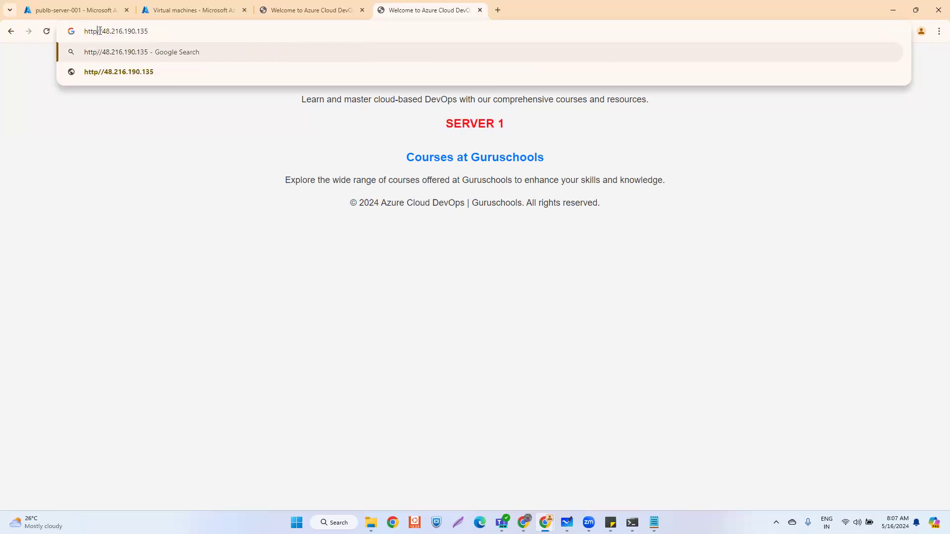
text(:)
key(BackSpace)
text(/)
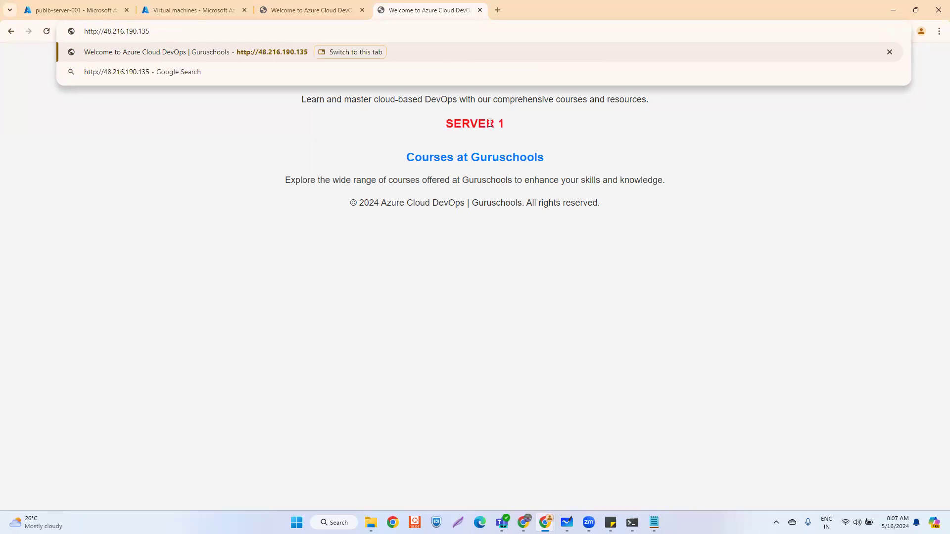
key(Return)
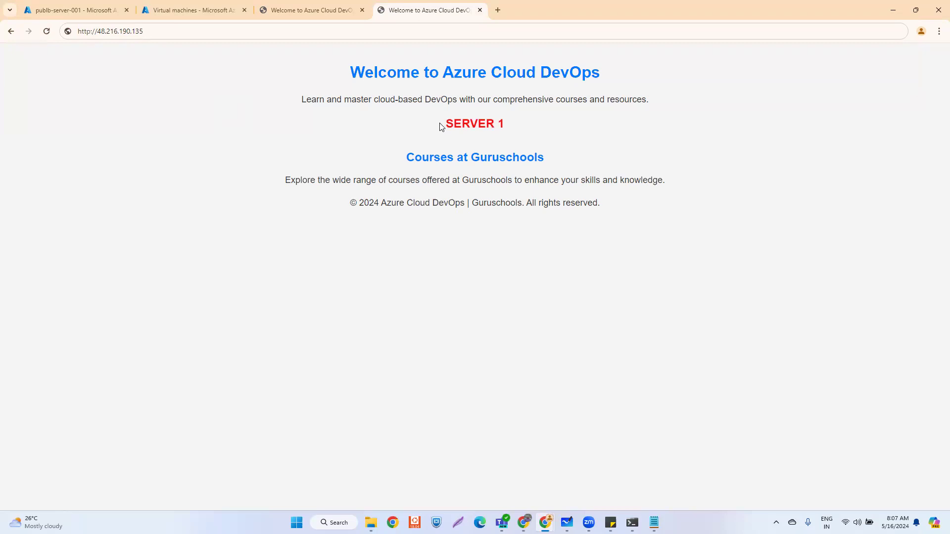
- Compare both site tabs and the Virtual machines list, ending on the SERVER 1 tab
click(294, 10)
click(410, 14)
click(320, 11)
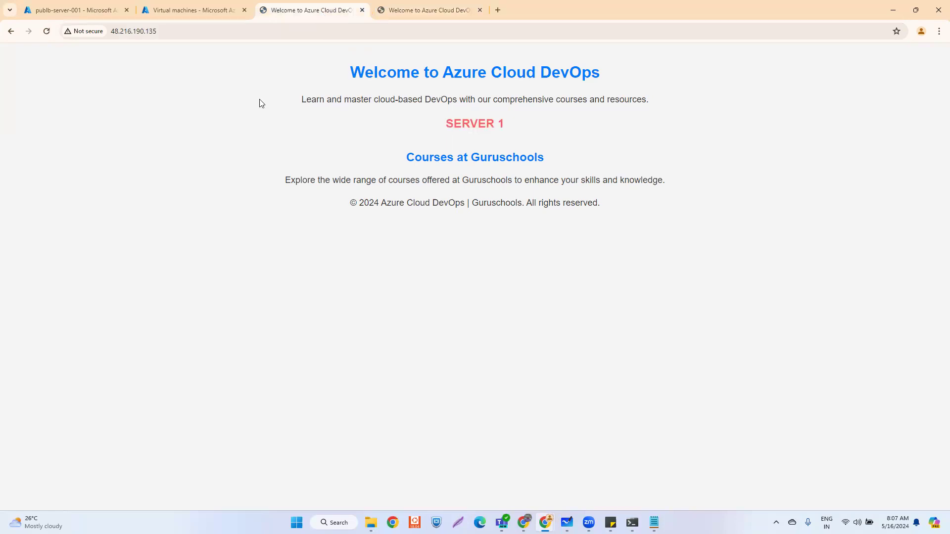
click(184, 8)
click(304, 14)
- Select vm-server-001 in the Virtual machines list
click(178, 11)
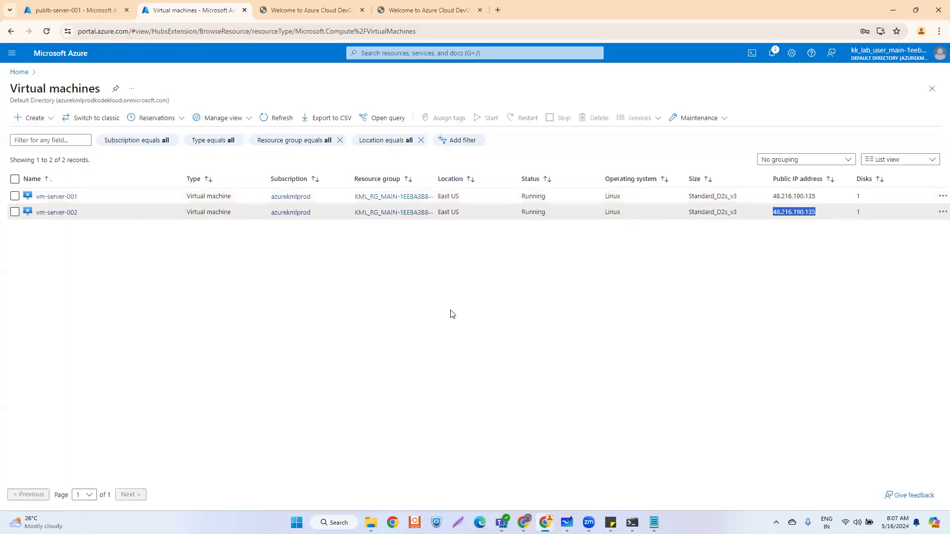
click(101, 257)
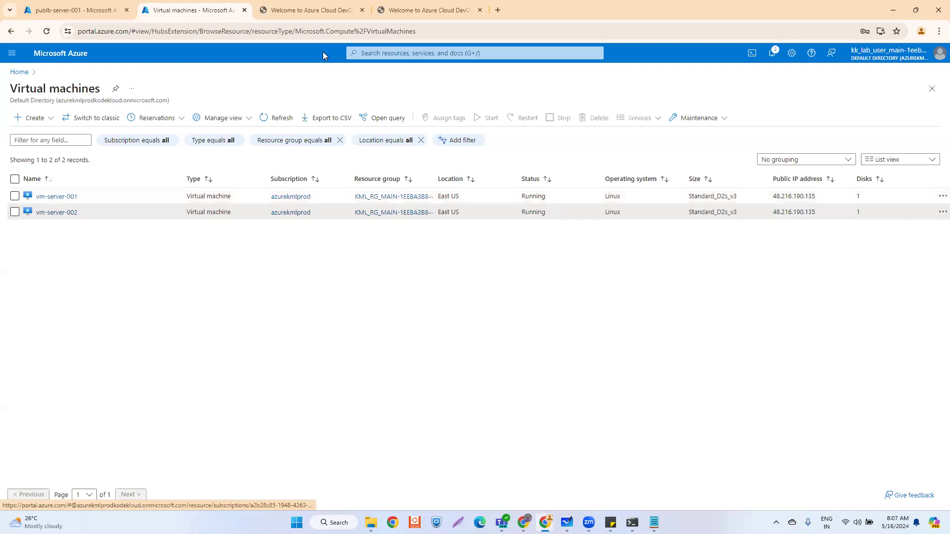
click(428, 11)
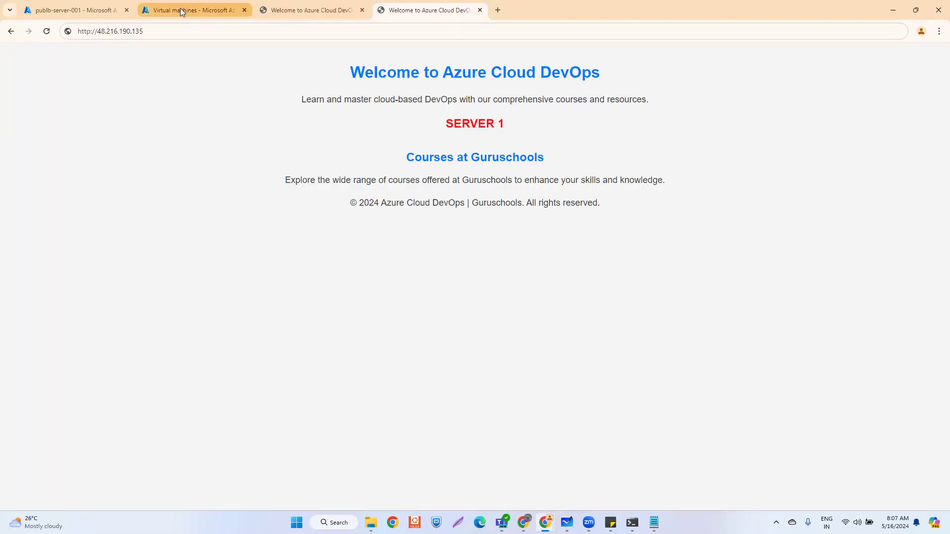
click(180, 9)
click(14, 197)
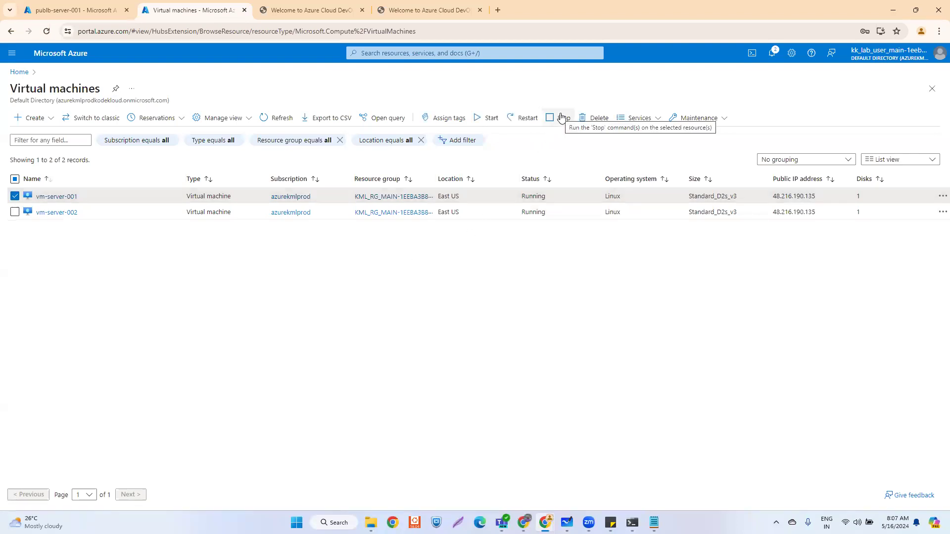
- Stop vm-server-001, declining the restart prompt first, then check the site tab
click(527, 118)
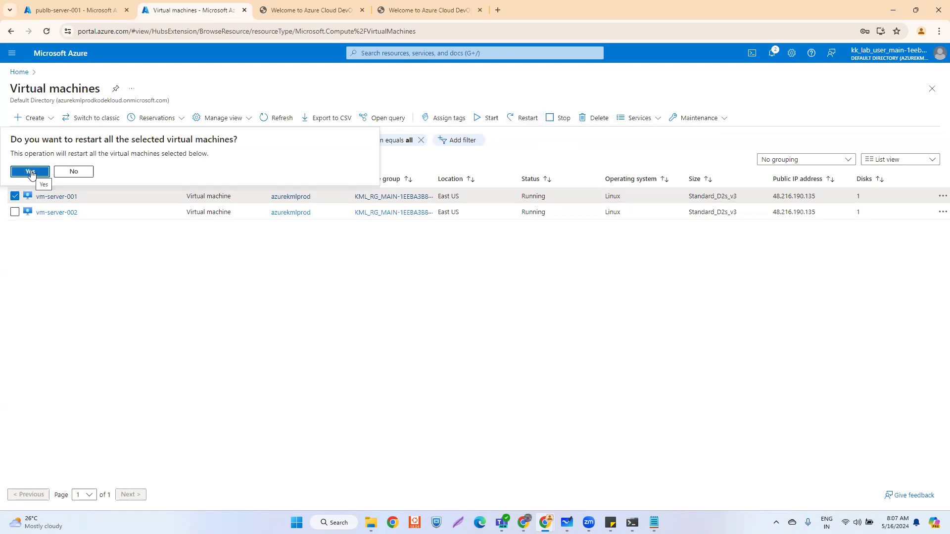
click(74, 172)
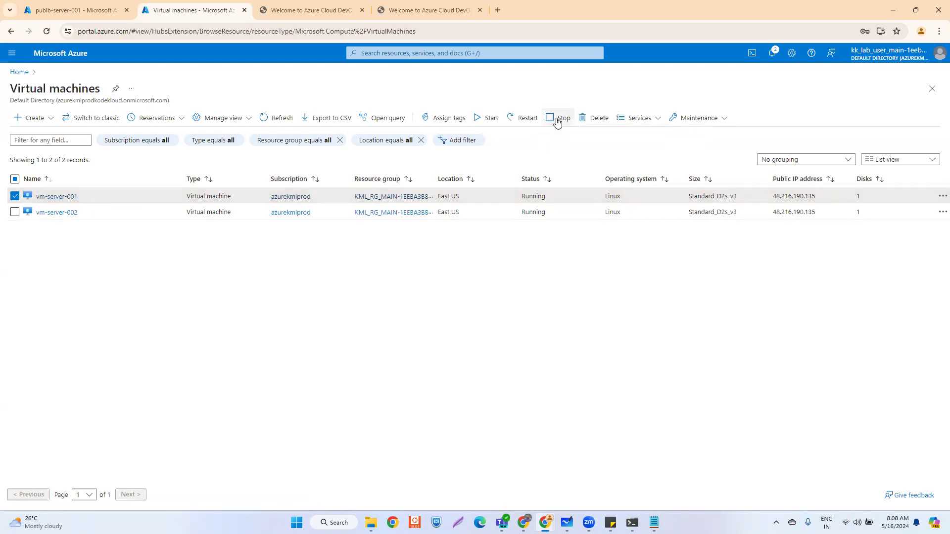
click(558, 121)
click(24, 172)
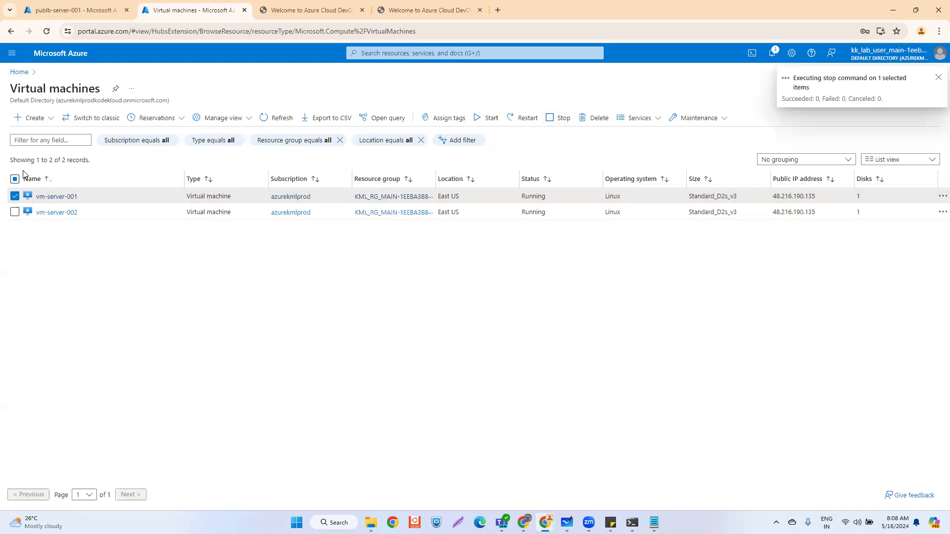
click(341, 10)
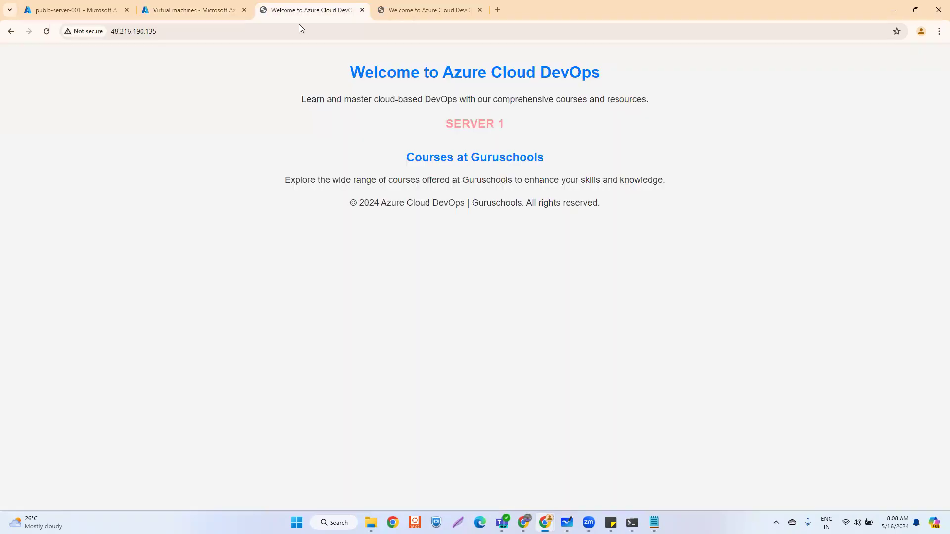
- Reload 48.216.190.135 in both site tabs, which now serve SERVER 2
click(177, 30)
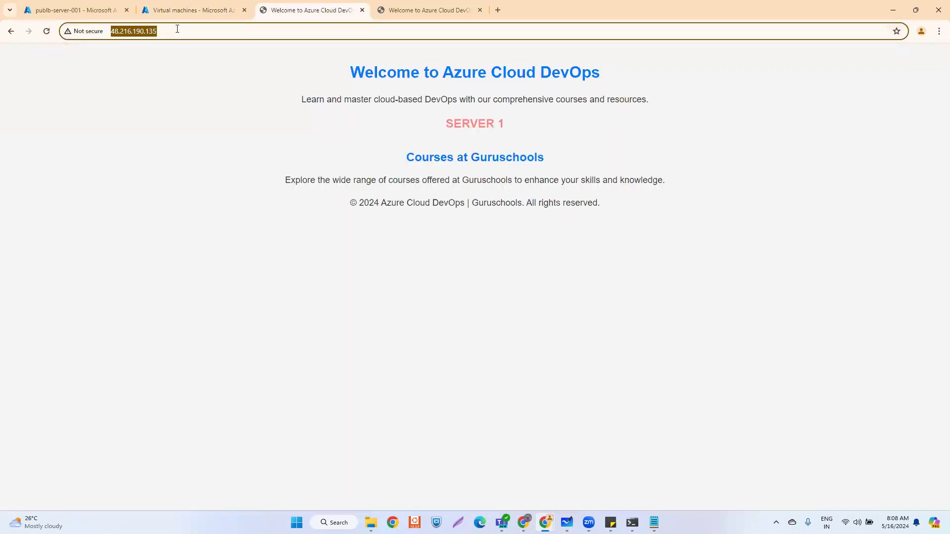
key(Return)
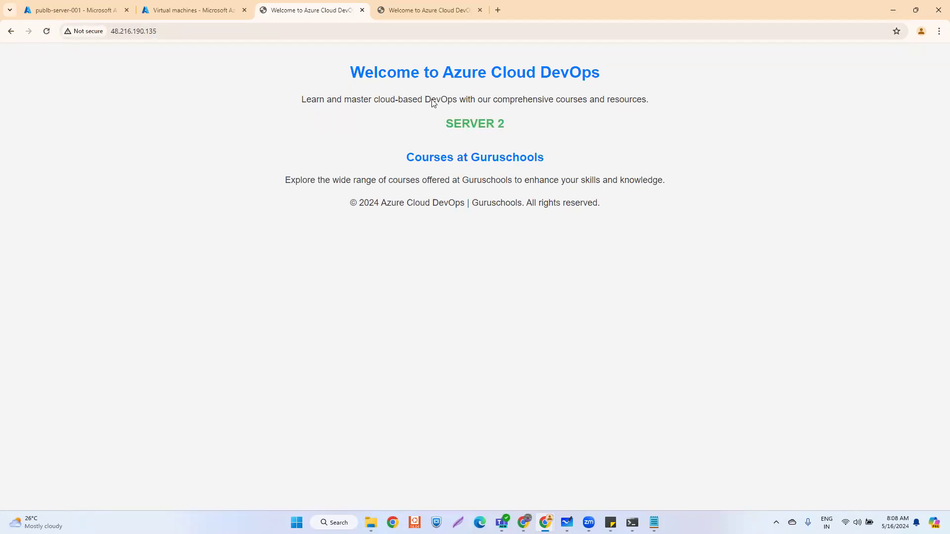
drag(441, 125, 635, 128)
click(190, 32)
key(Return)
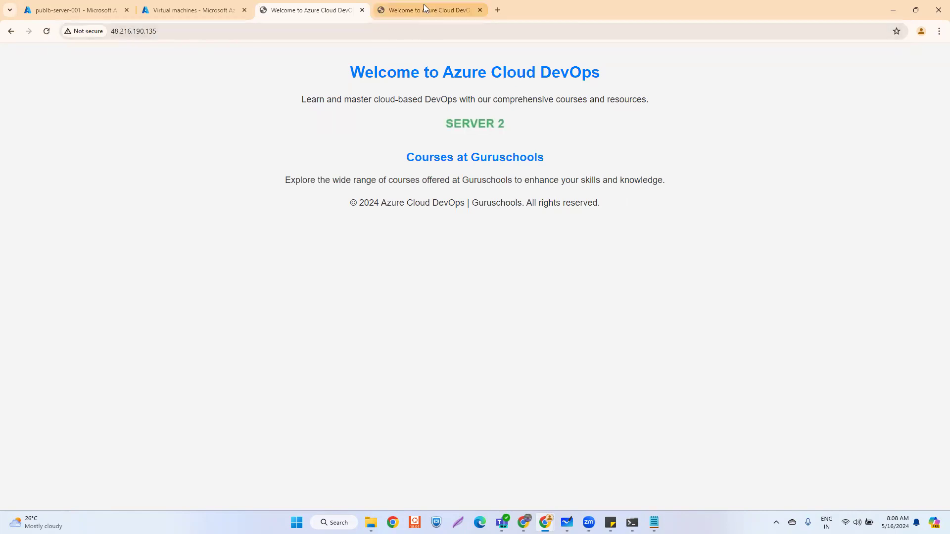
click(424, 6)
click(184, 33)
key(Return)
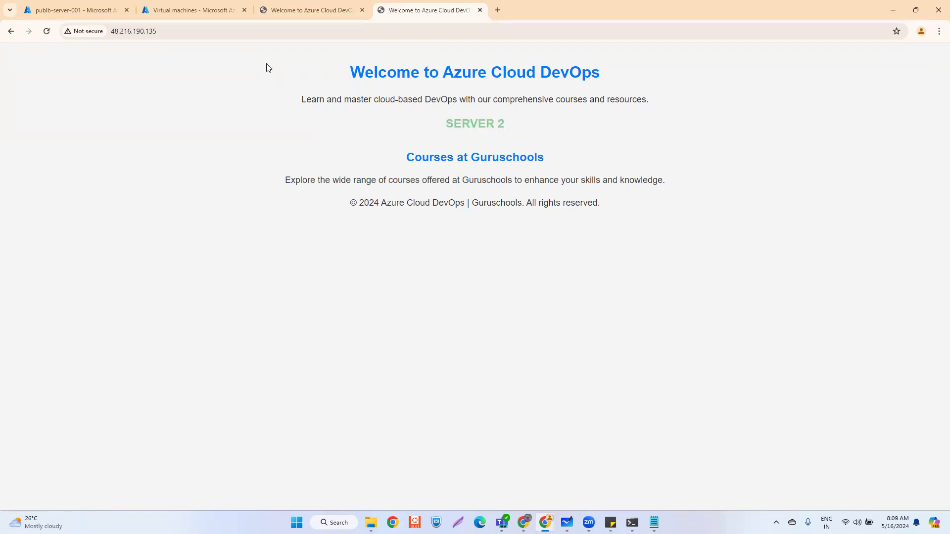
- Reload the site once more, then select vm-server-001 in the Virtual machines list
click(177, 31)
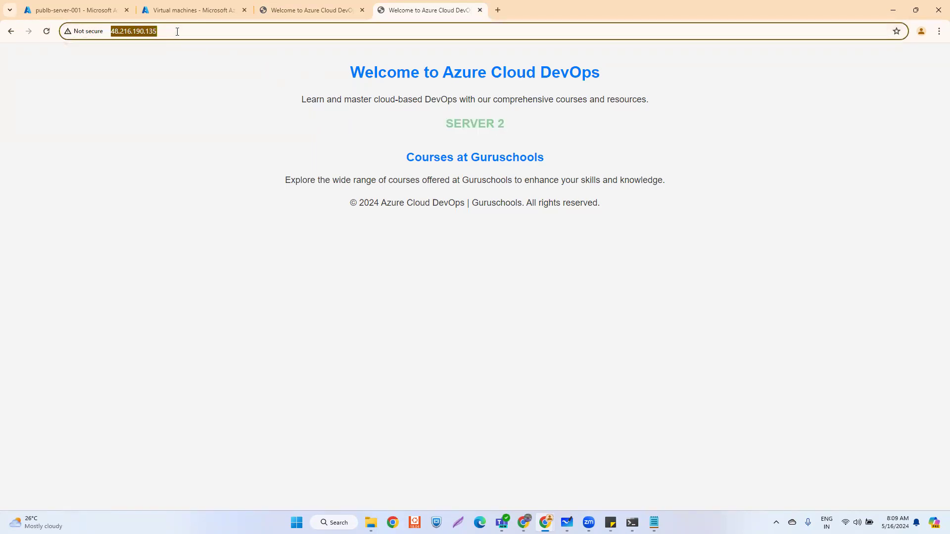
key(Return)
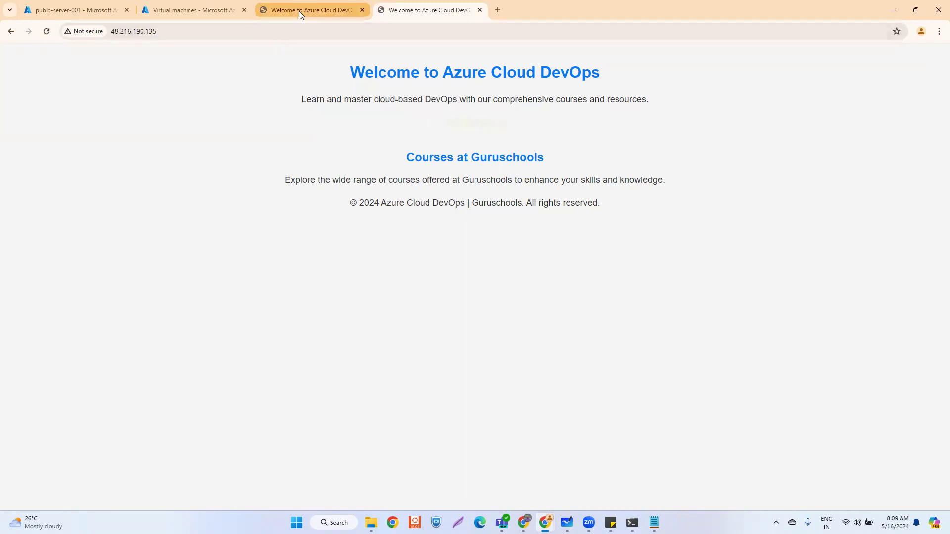
click(299, 11)
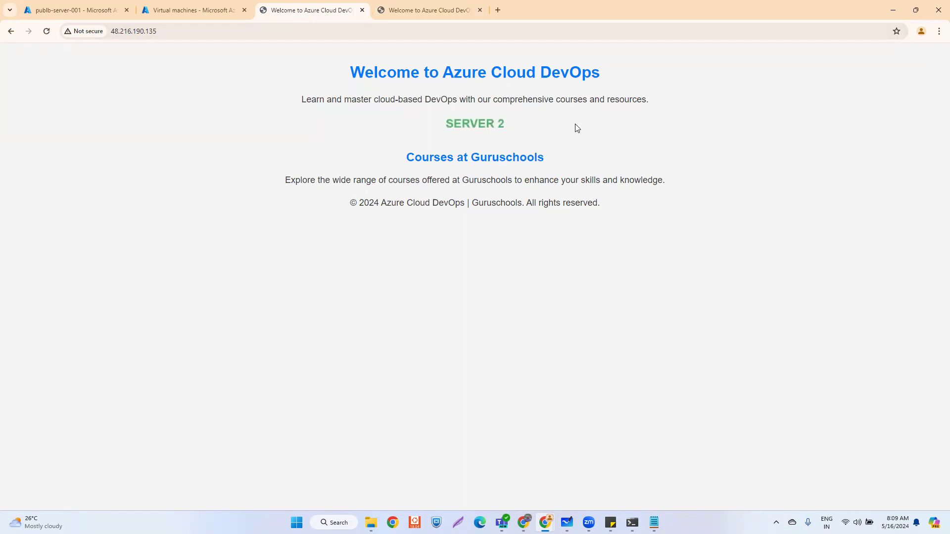
click(402, 16)
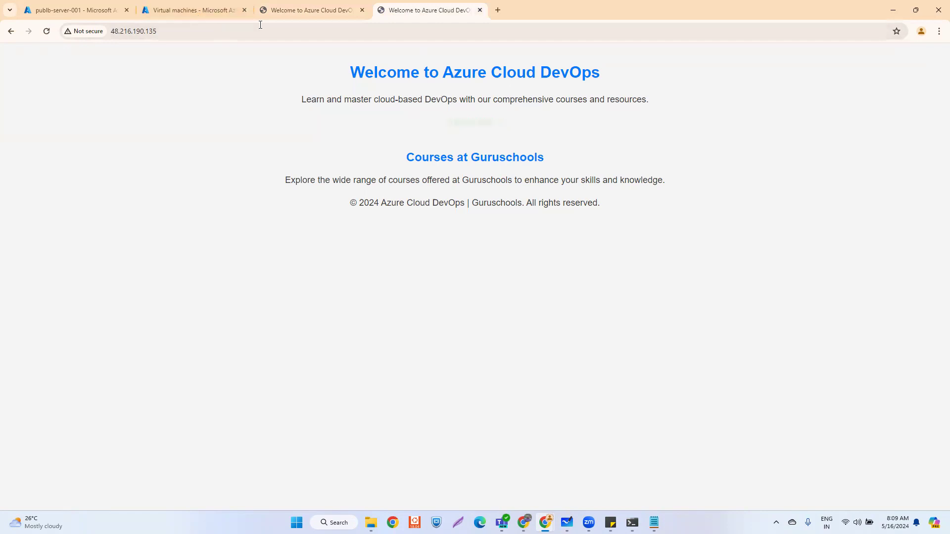
click(204, 10)
click(148, 196)
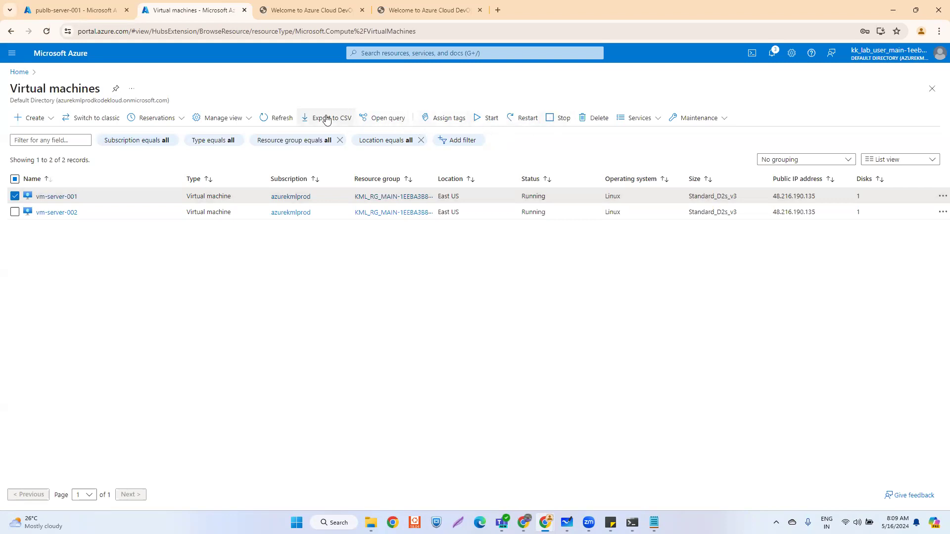
- Start the stopped vm-server-001 and reload 48.216.190.135, which still serves SERVER 2
click(264, 119)
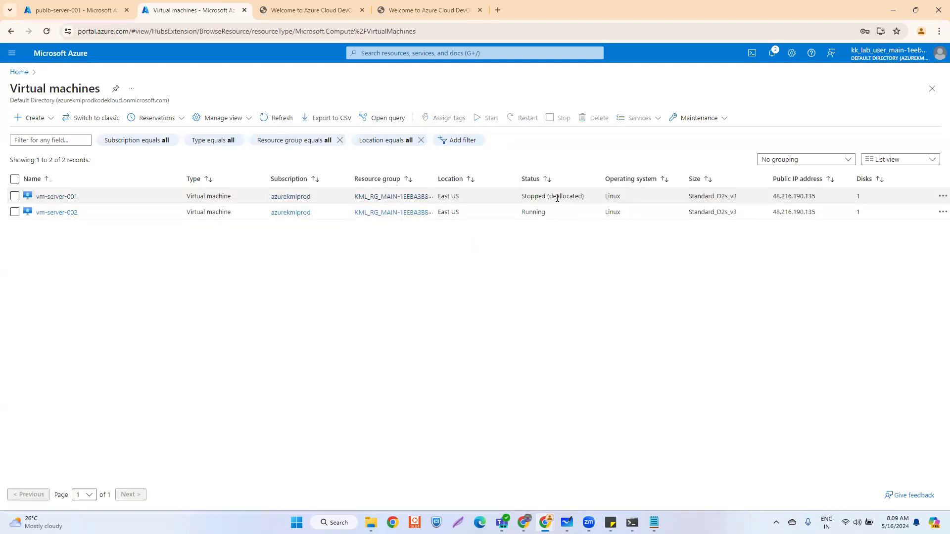
click(16, 197)
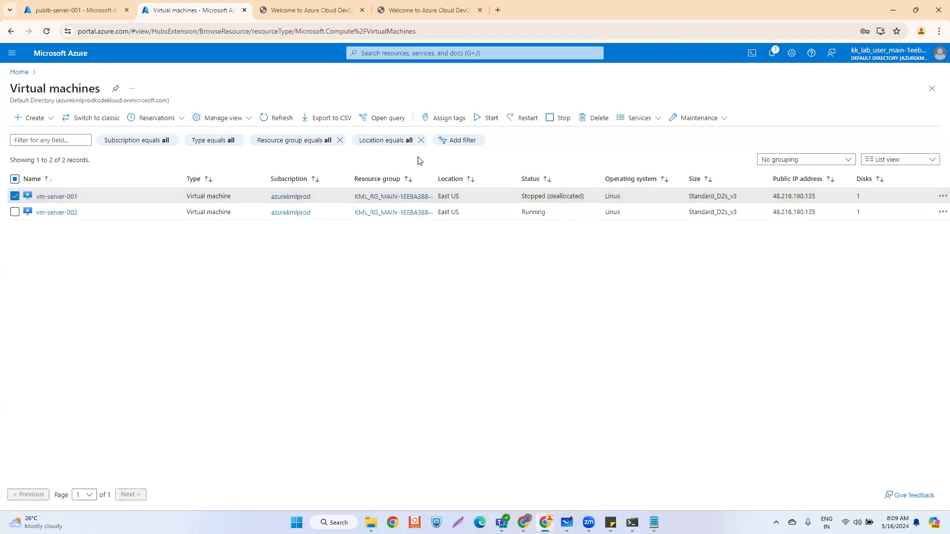
click(488, 118)
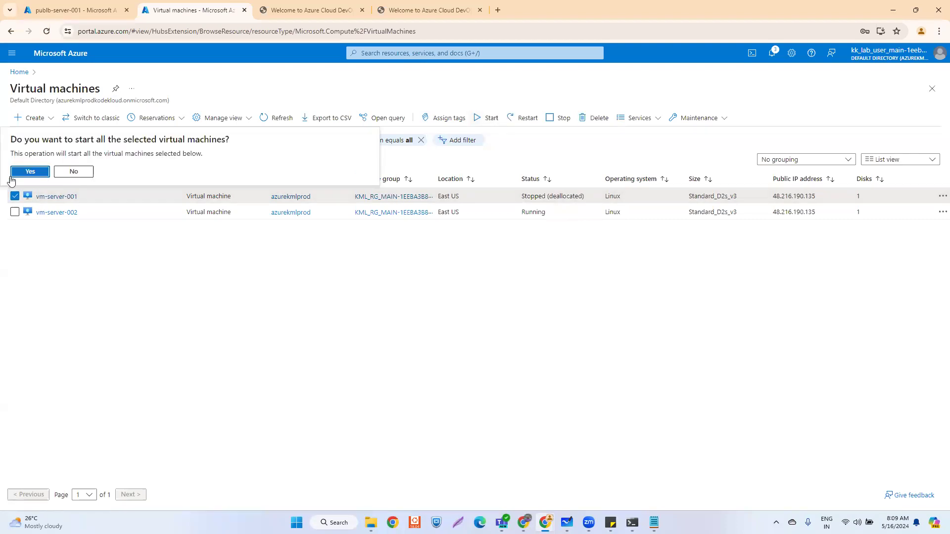
click(29, 172)
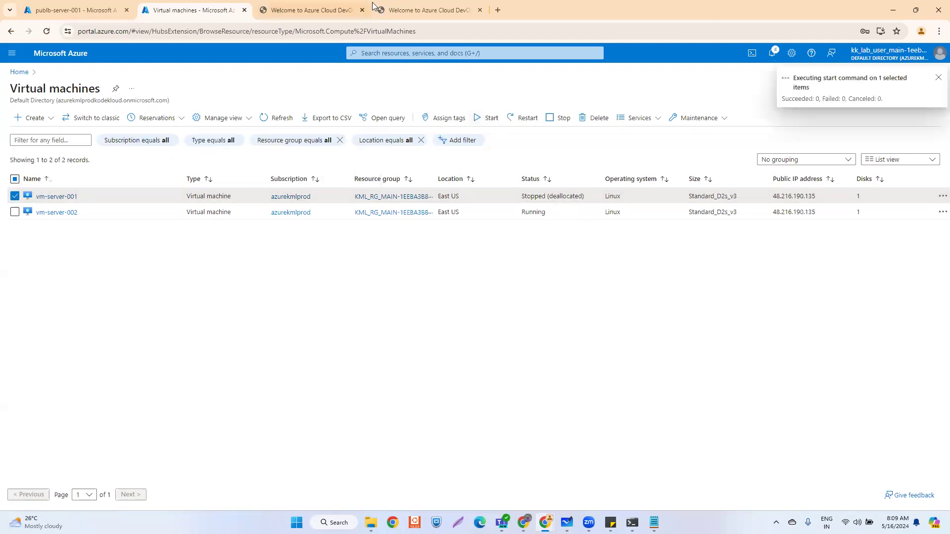
click(410, 6)
click(218, 30)
key(Return)
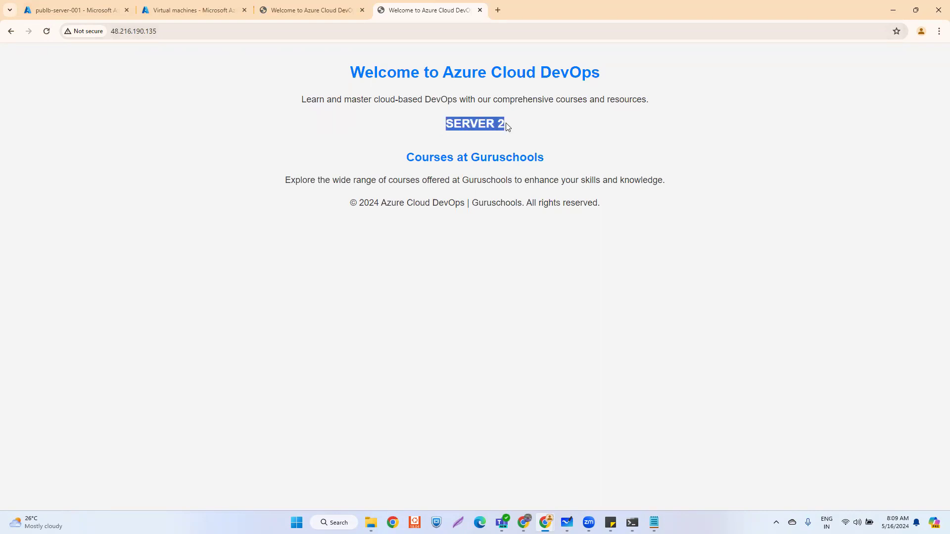
- Refresh the VM list, check the start command's progress, and reload the site
click(160, 10)
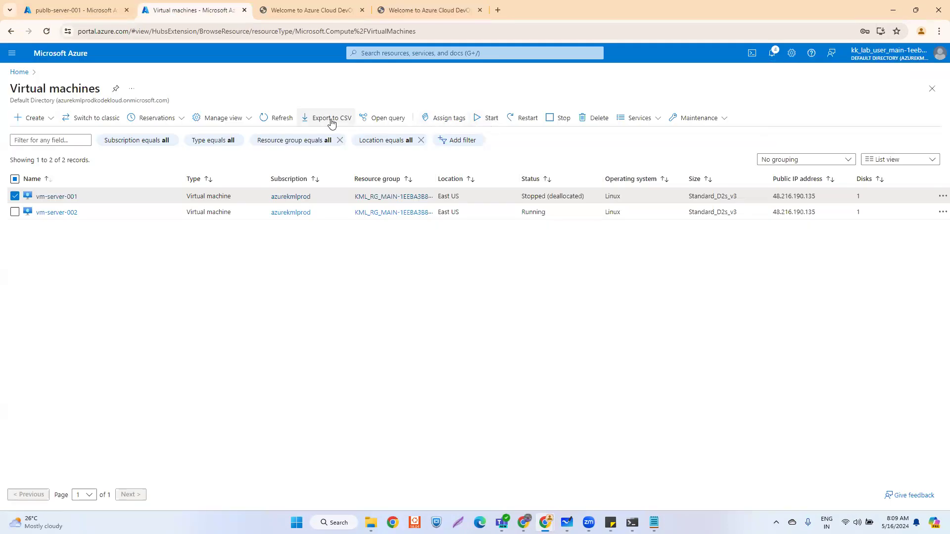
click(275, 120)
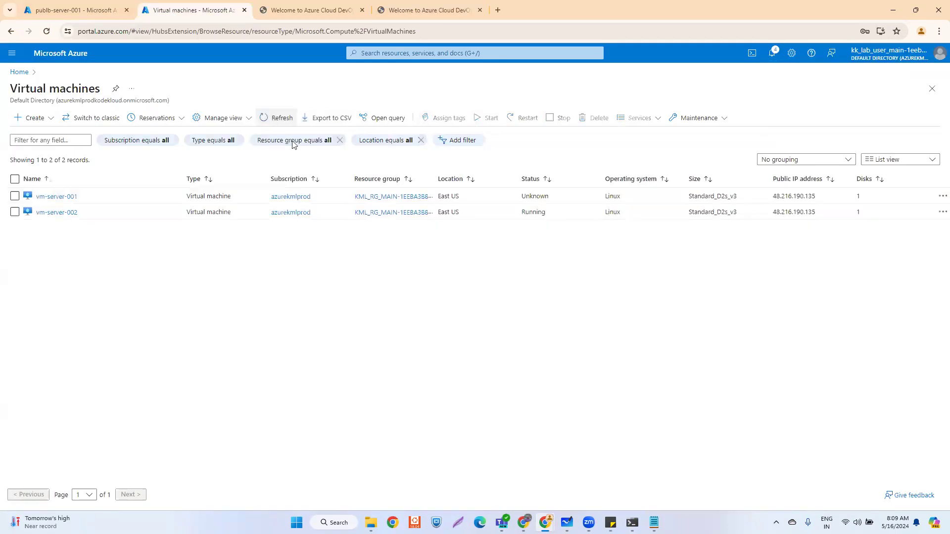
click(771, 53)
key(Escape)
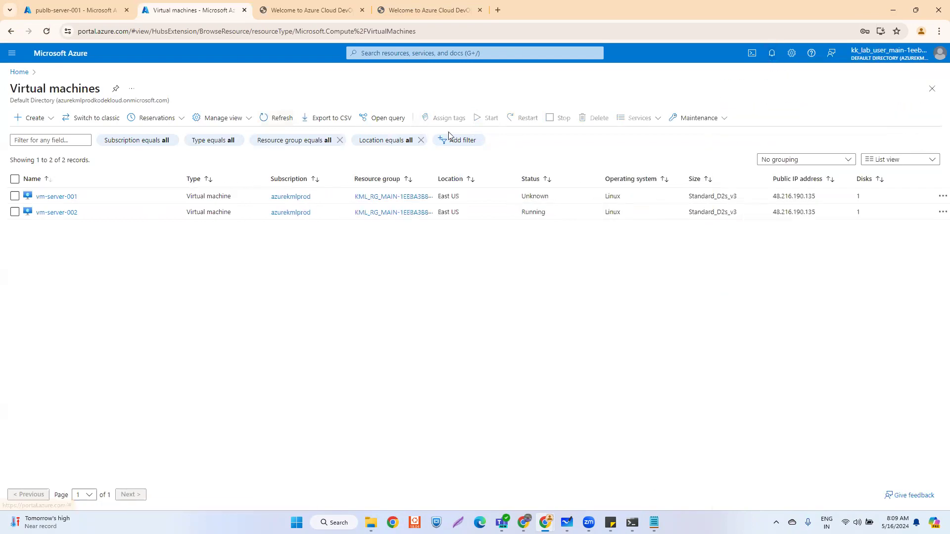
click(428, 10)
click(175, 32)
key(Return)
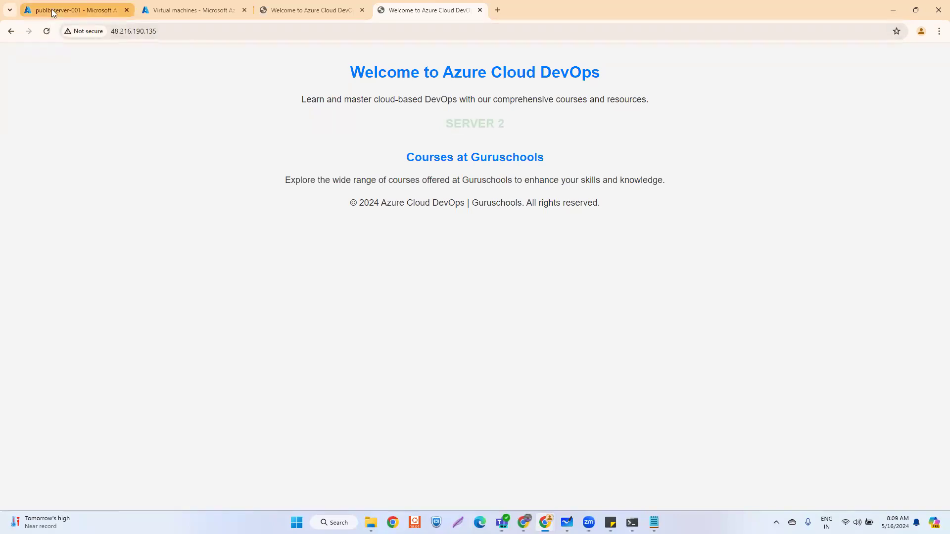
click(52, 9)
key(ctrl+Tab)
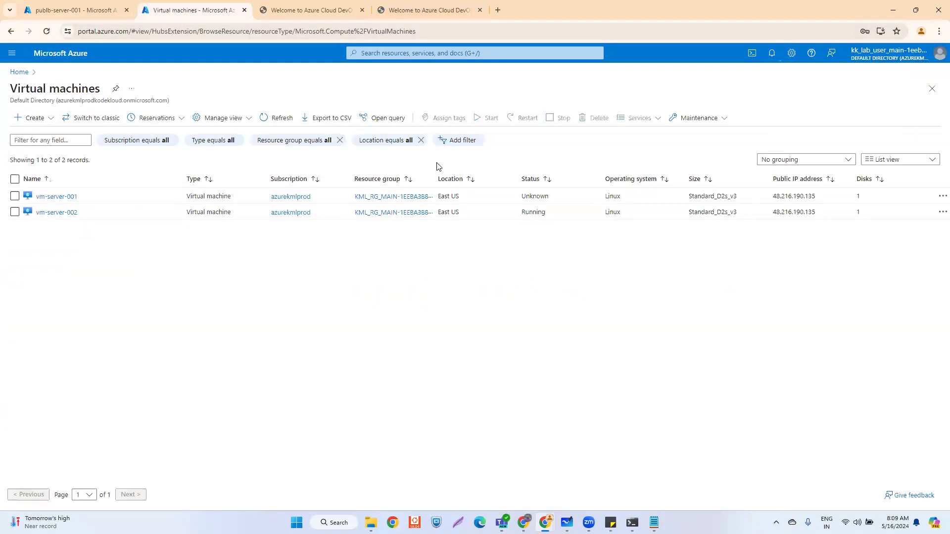
- Once vm-server-001 shows Running, stop vm-server-002
click(281, 118)
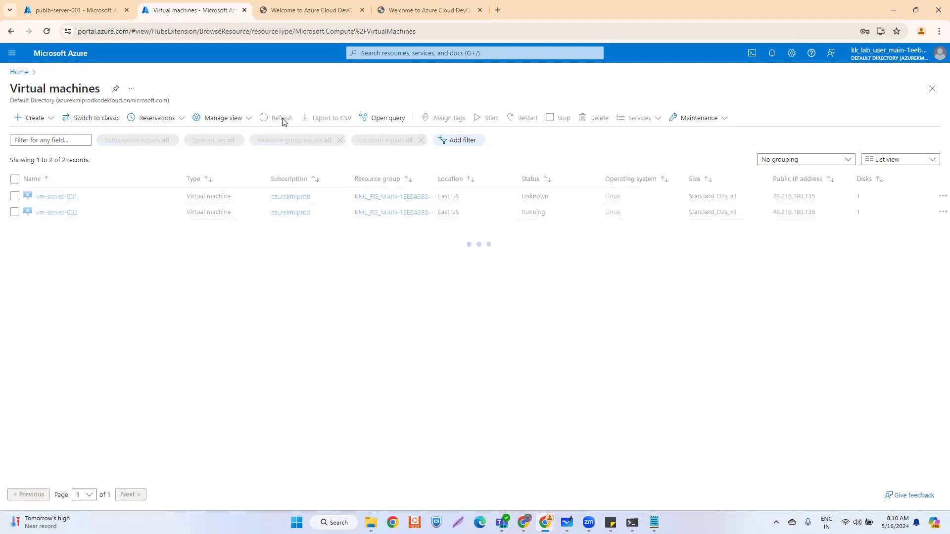
click(14, 213)
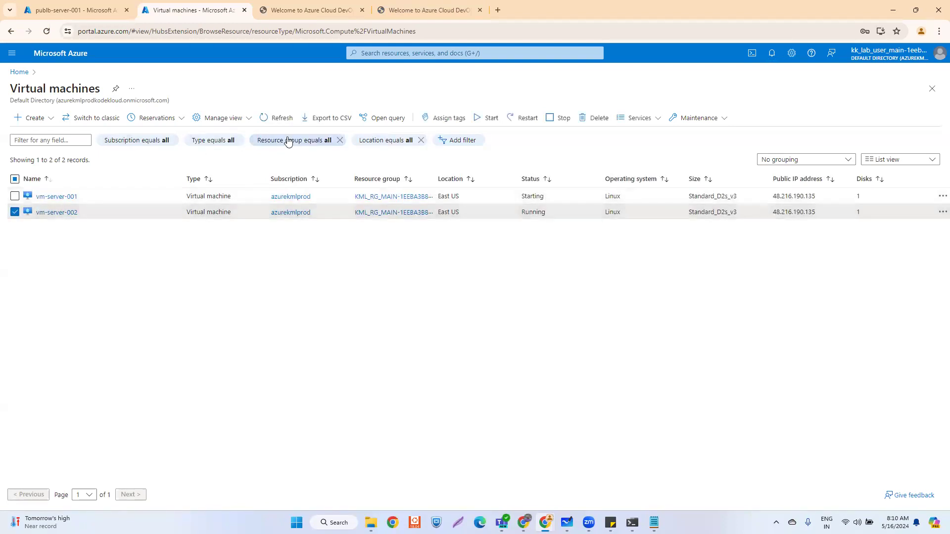
click(276, 121)
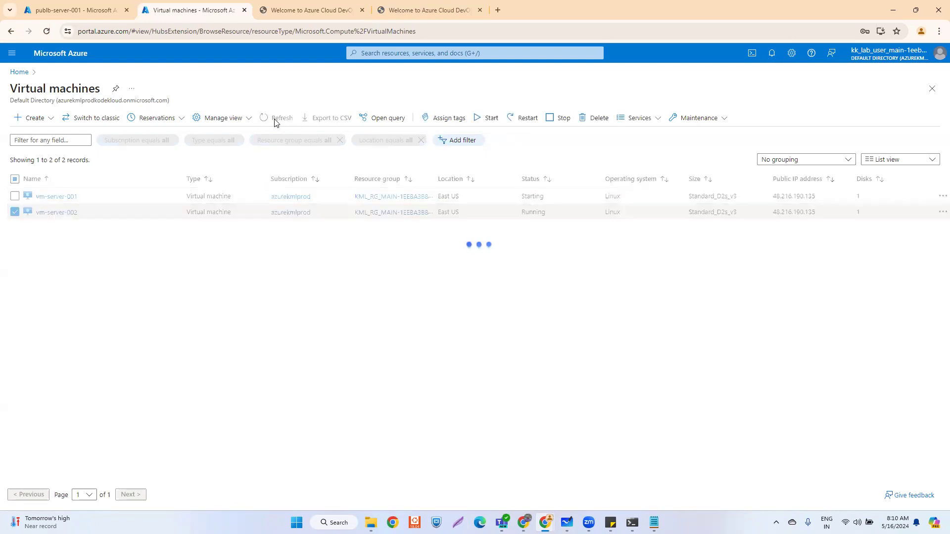
click(14, 211)
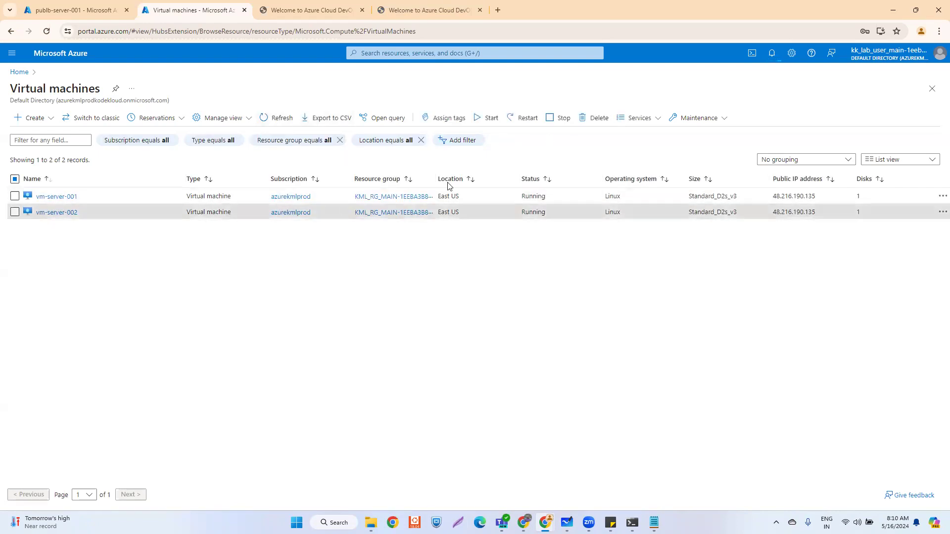
click(559, 119)
click(30, 172)
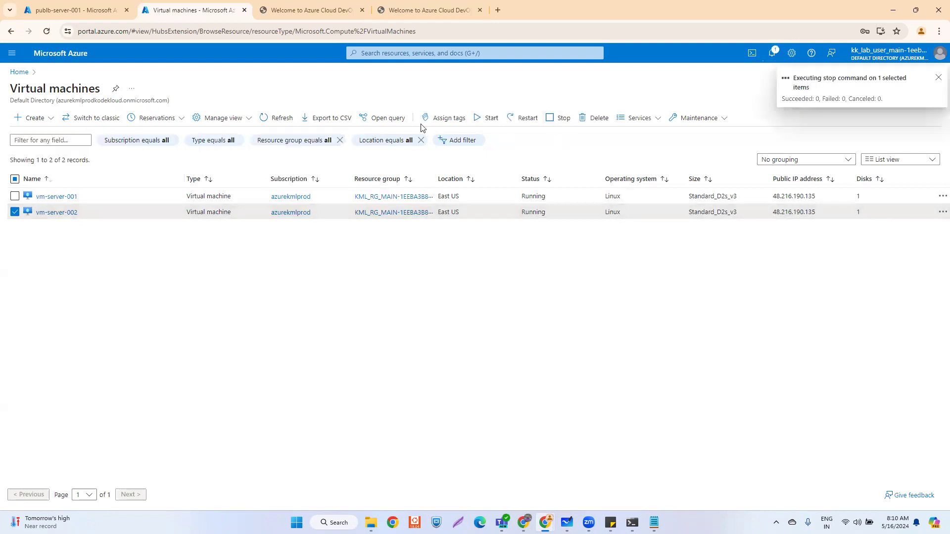
- Reload the 48.216.190.135 site tabs several times; each still answers SERVER 1
click(416, 11)
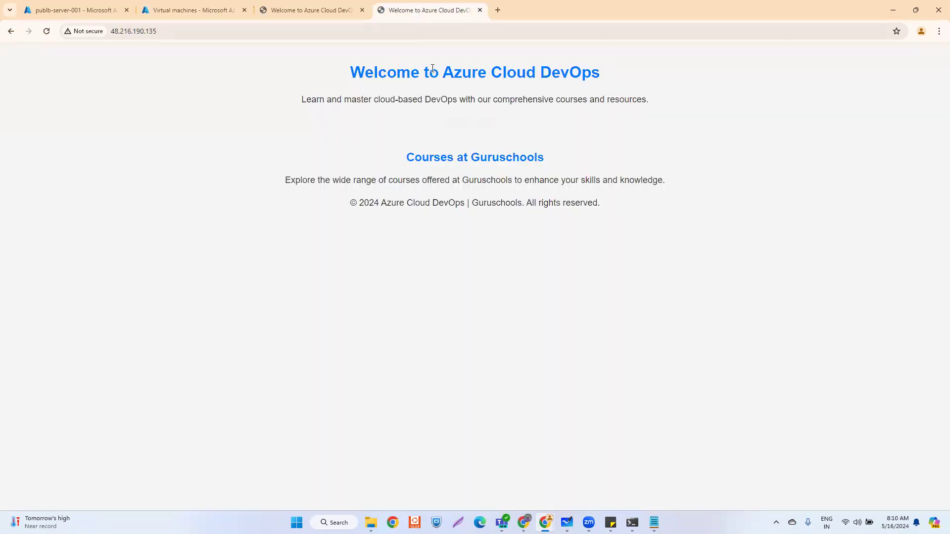
click(225, 33)
key(Return)
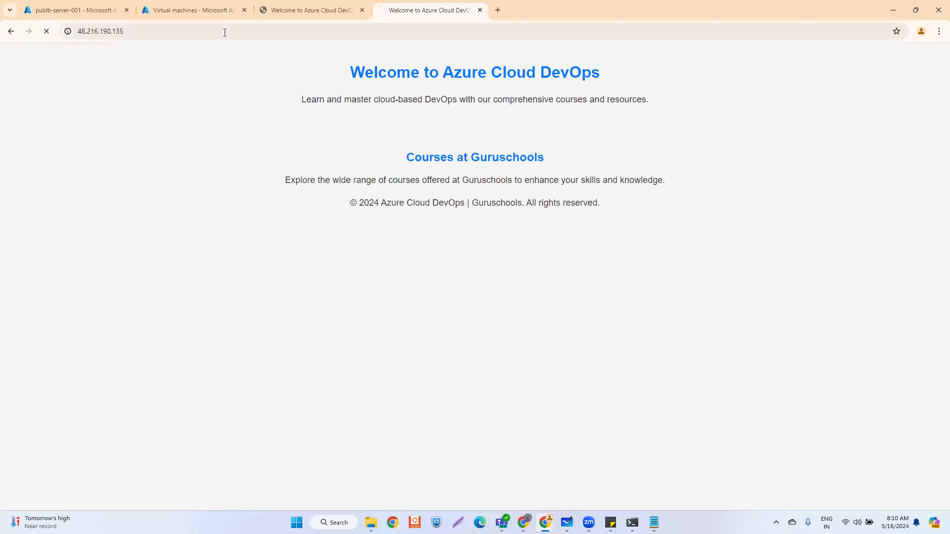
click(301, 10)
click(183, 28)
key(Return)
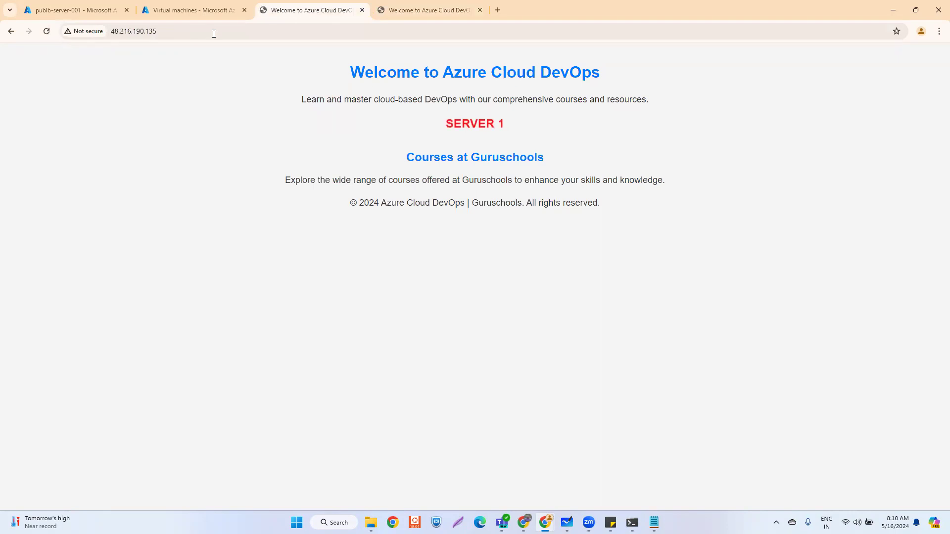
click(430, 10)
click(327, 31)
key(Return)
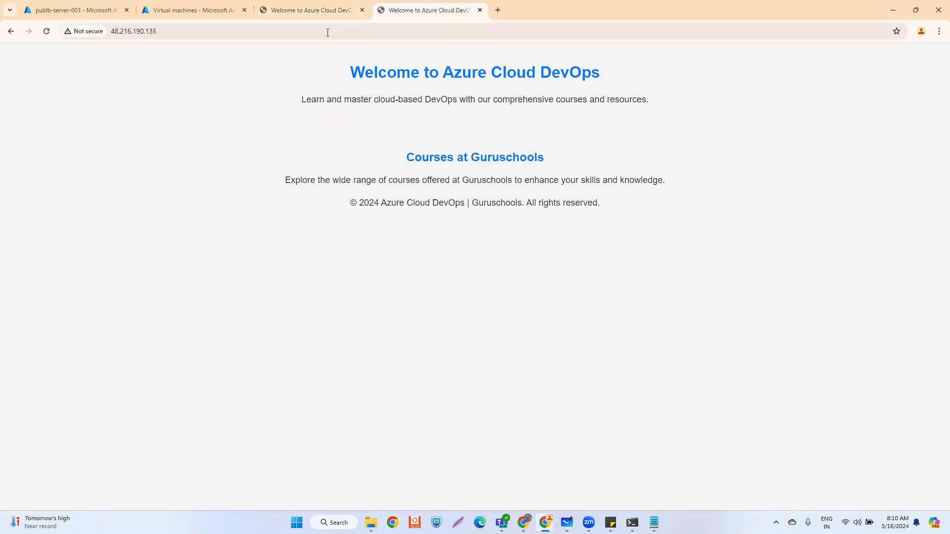
click(310, 8)
click(290, 30)
key(Return)
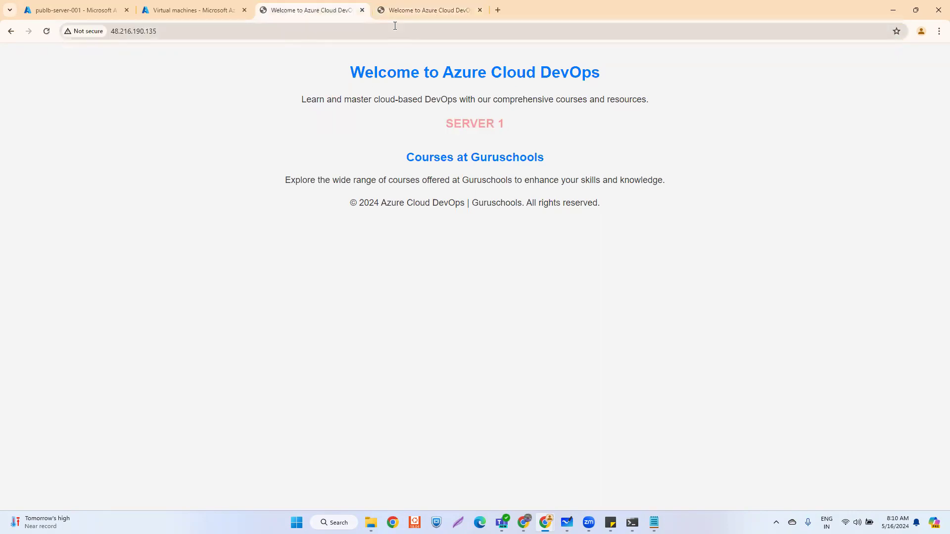
click(418, 10)
click(272, 30)
key(Return)
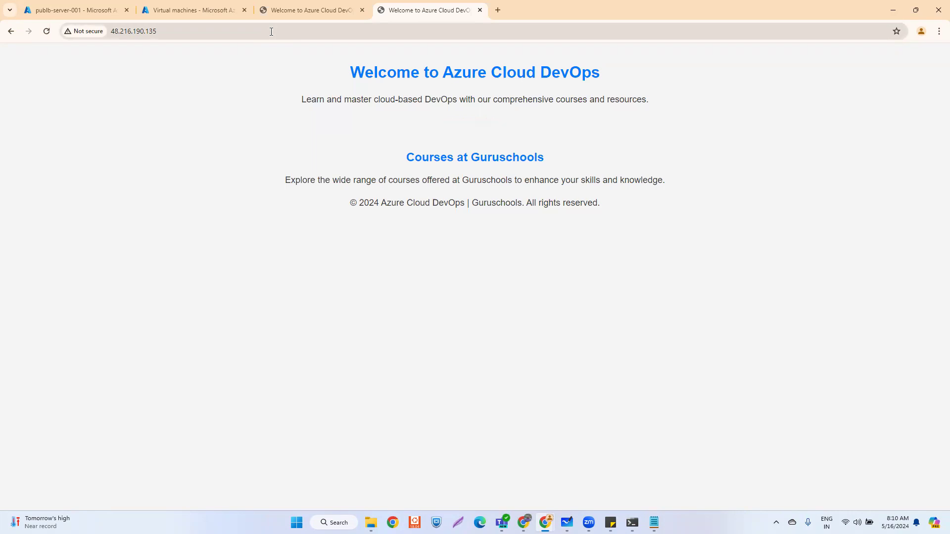
- Keep reloading both site tabs, then bring up the Azure Virtual machines list
click(290, 9)
click(278, 30)
key(Return)
click(420, 14)
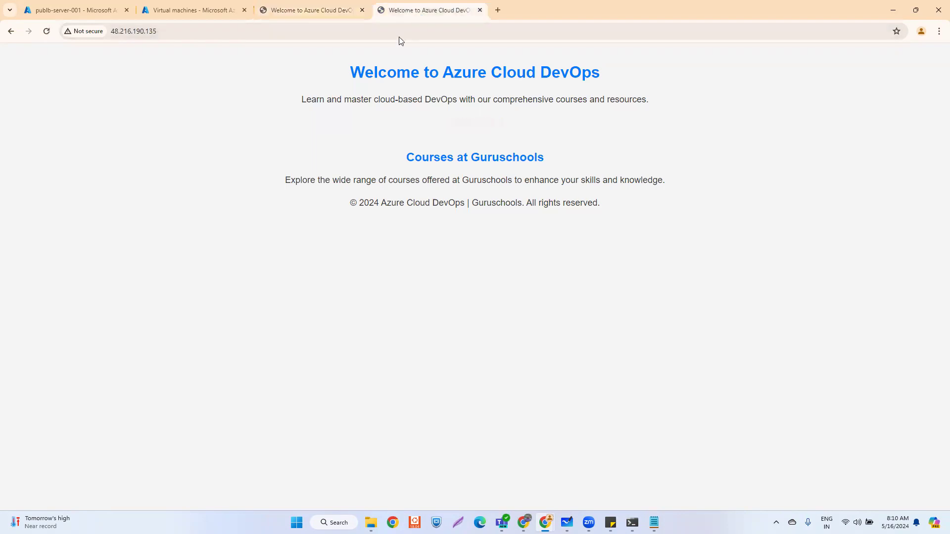
click(292, 15)
click(271, 30)
key(Return)
click(408, 10)
click(333, 32)
key(Return)
click(316, 15)
click(296, 31)
key(Return)
click(414, 10)
click(324, 30)
key(Return)
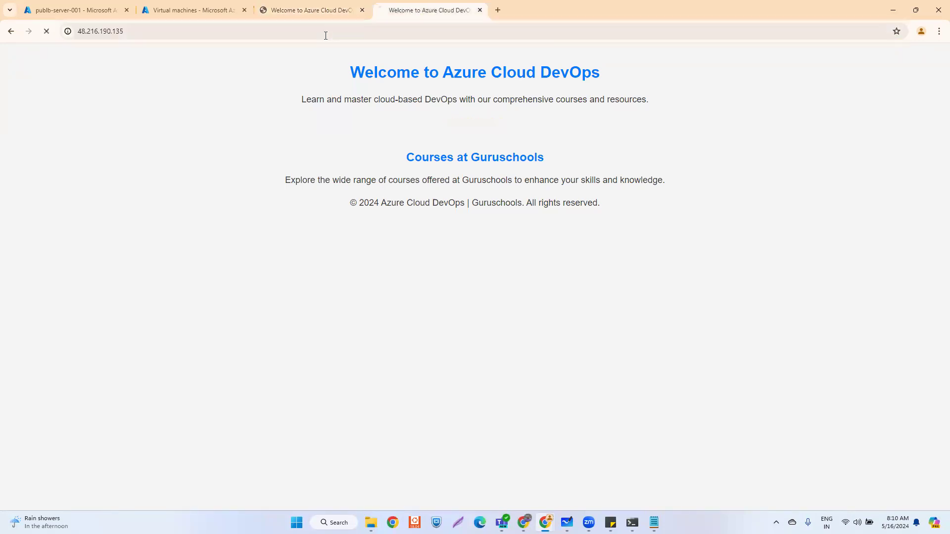
click(319, 15)
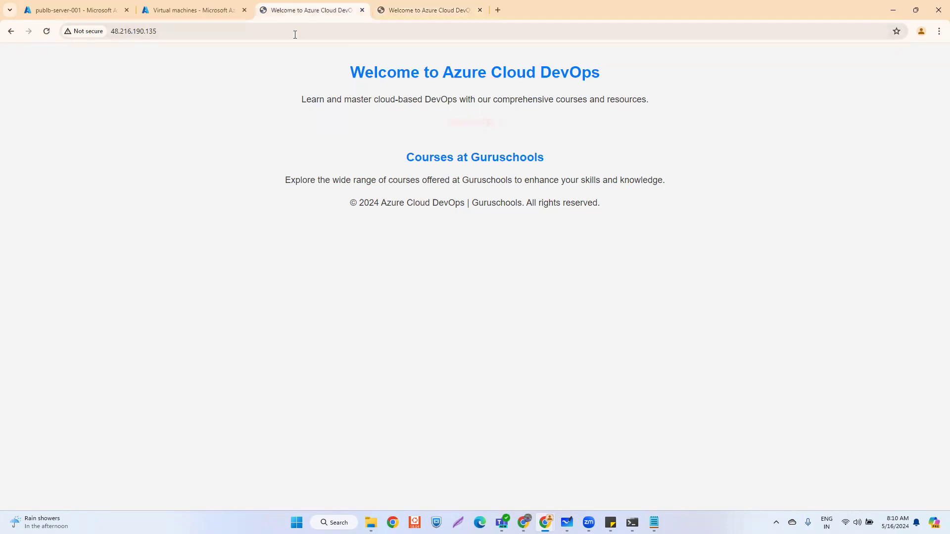
click(290, 37)
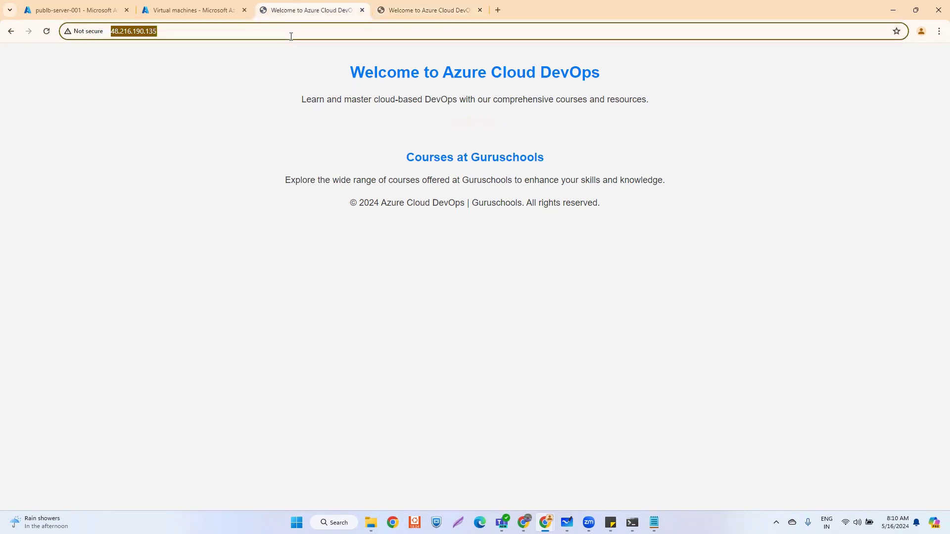
click(421, 14)
click(318, 27)
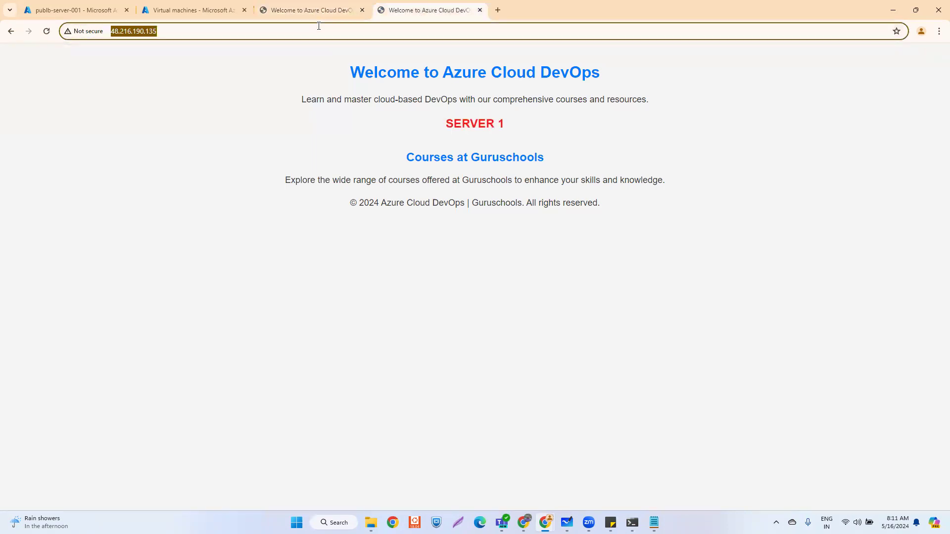
click(297, 15)
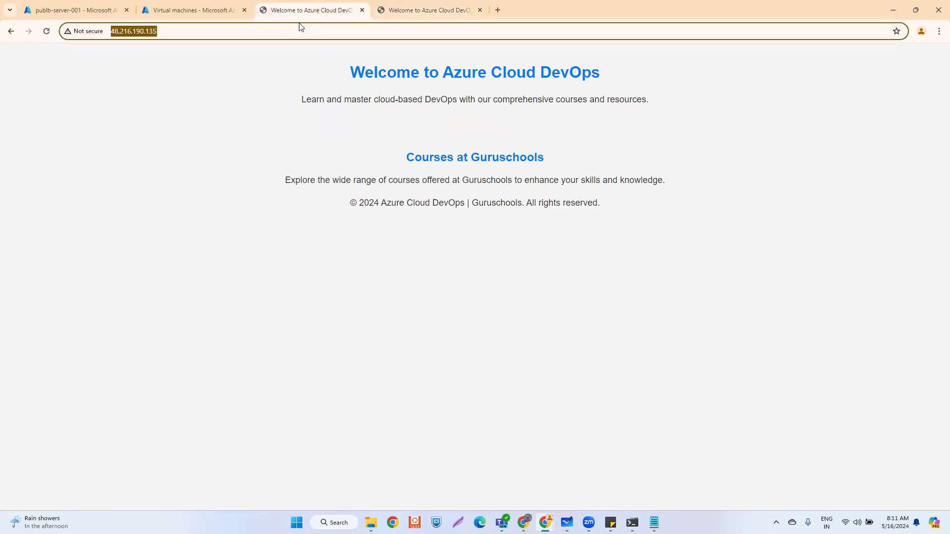
click(291, 31)
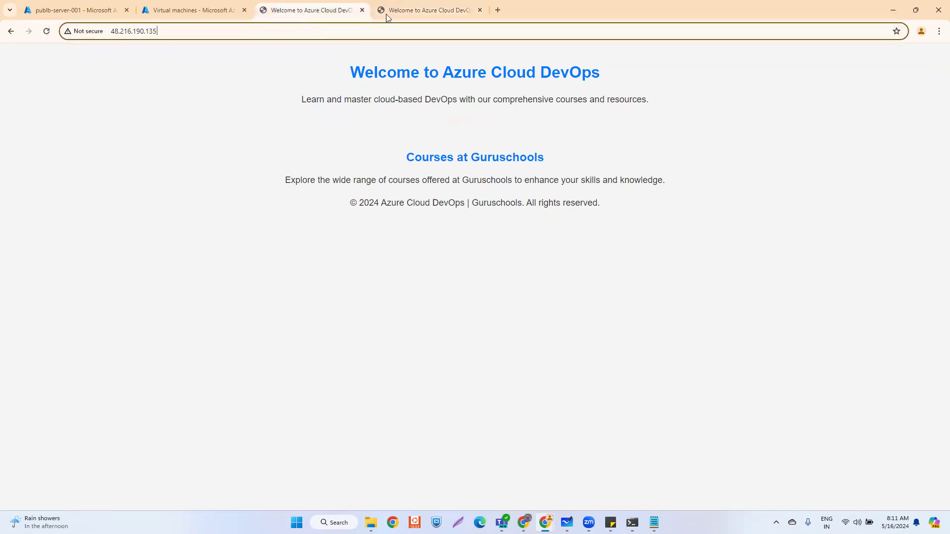
click(413, 11)
click(295, 15)
click(403, 14)
click(333, 31)
key(Return)
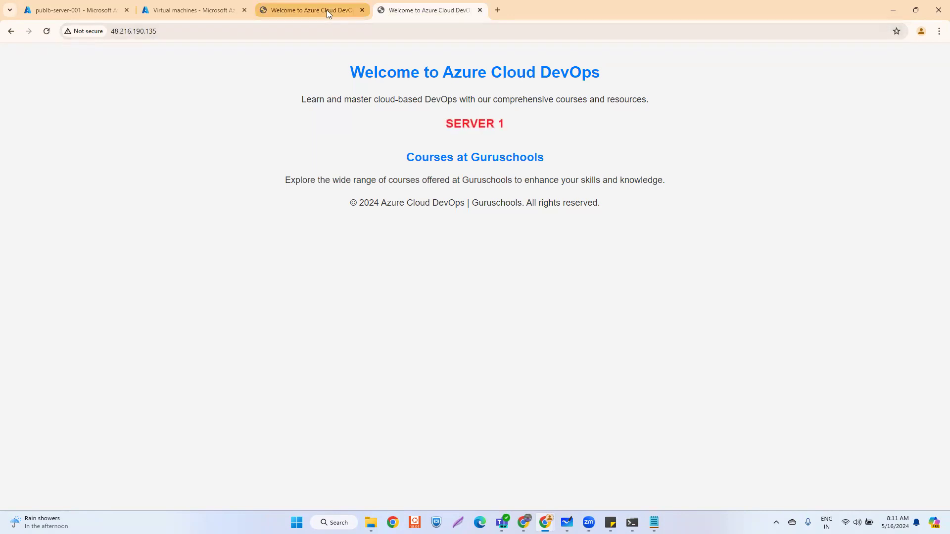
click(326, 10)
key(Return)
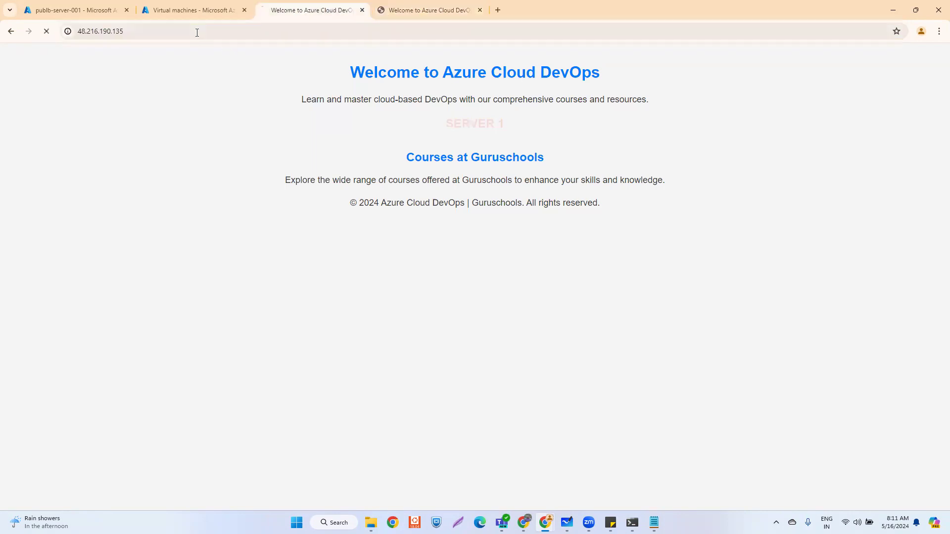
click(413, 12)
click(295, 31)
key(Return)
click(309, 7)
click(387, 11)
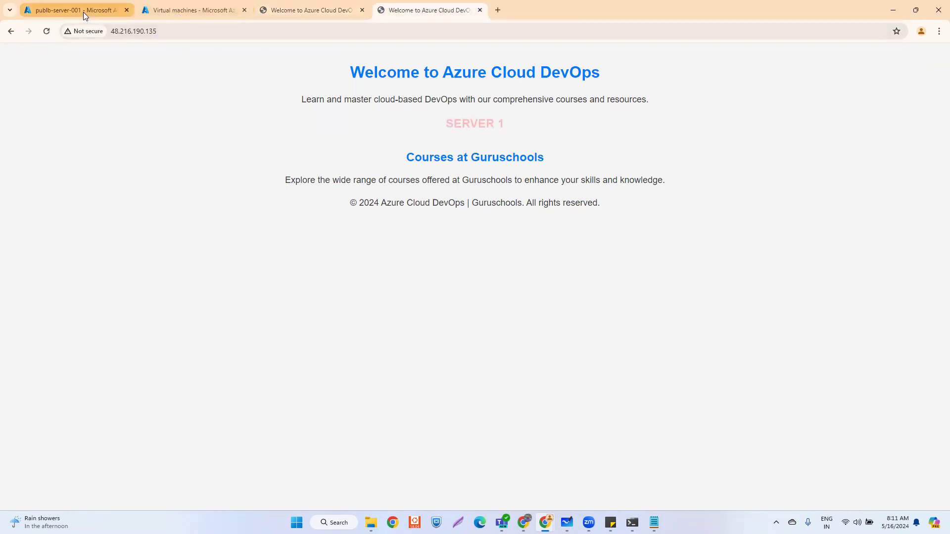
click(161, 14)
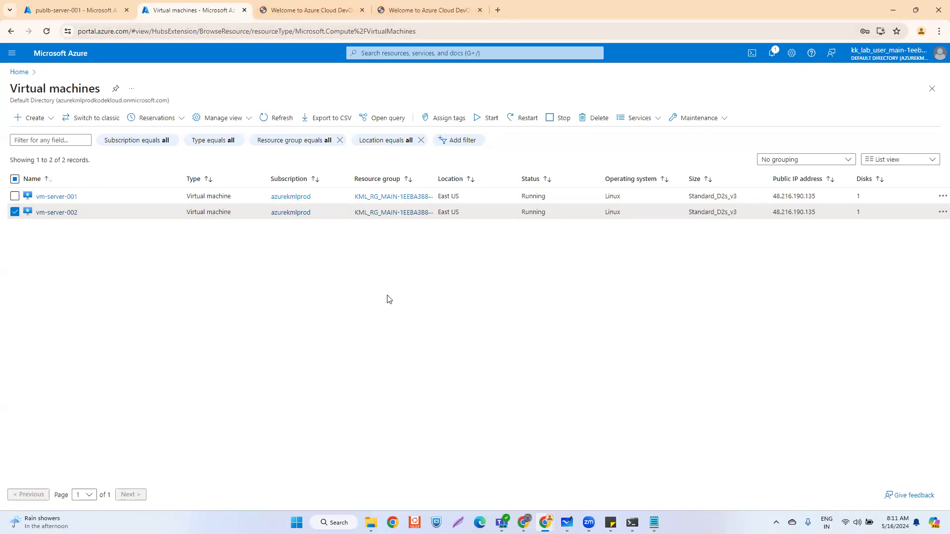
- Reload both 48.216.190.135 site tabs again to see which server answers
click(306, 10)
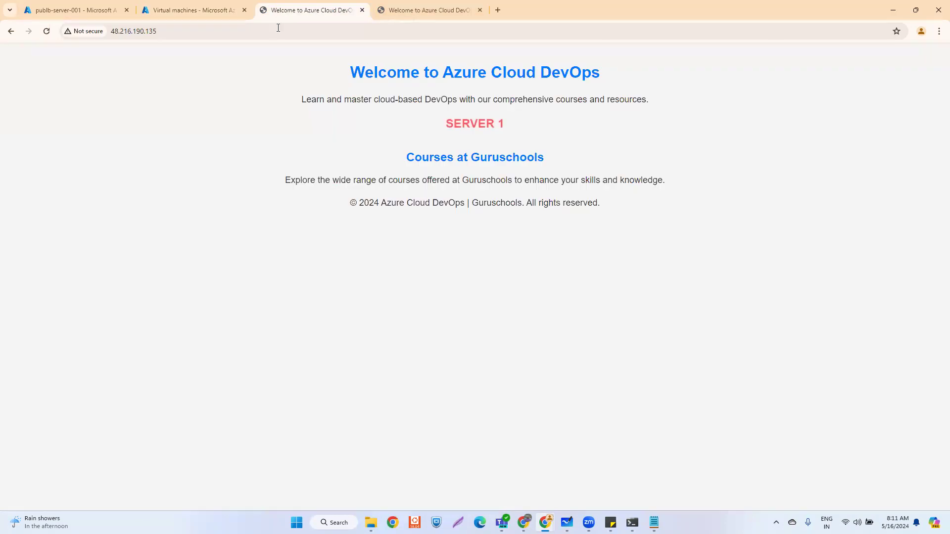
click(397, 11)
click(267, 29)
key(Return)
click(330, 12)
click(356, 29)
key(Return)
click(203, 31)
key(Return)
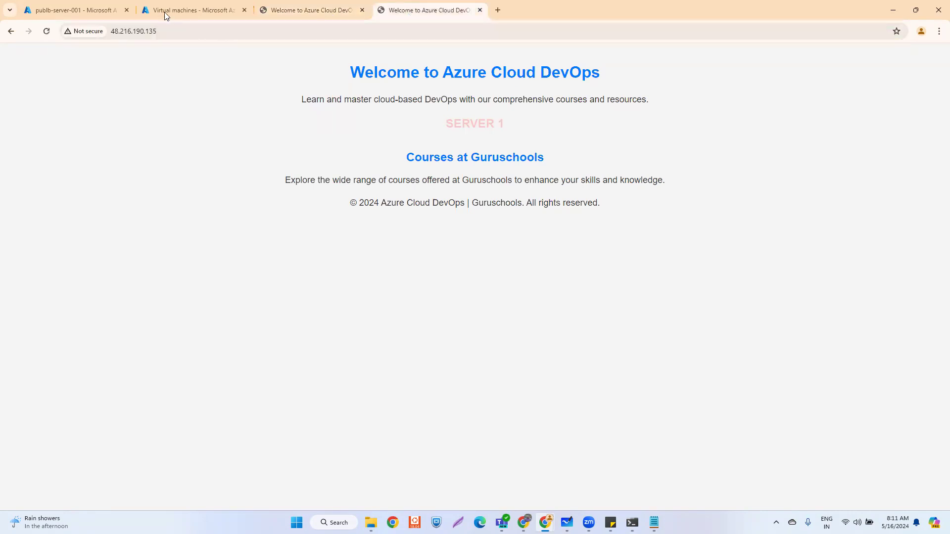
- Refresh the VM list, select the stopped vm-server-002 and request Start
click(167, 9)
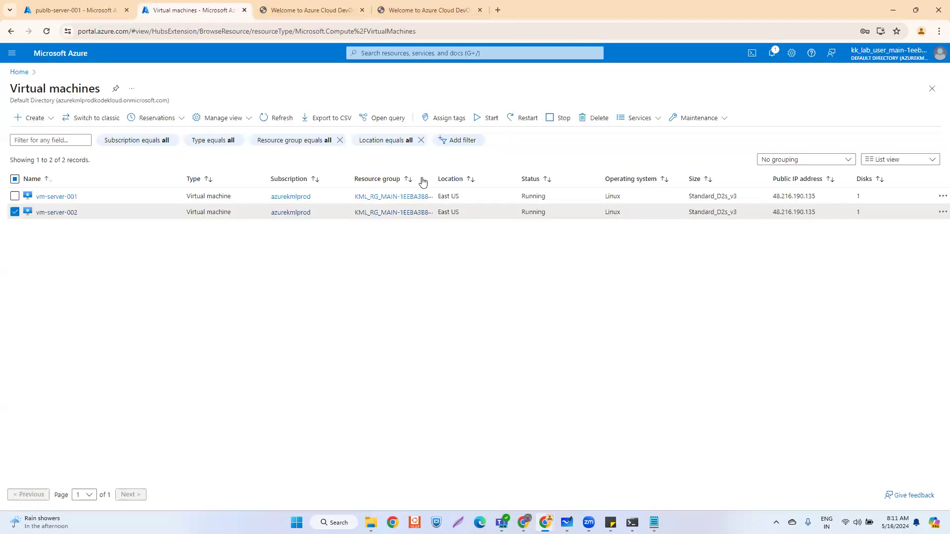
click(282, 116)
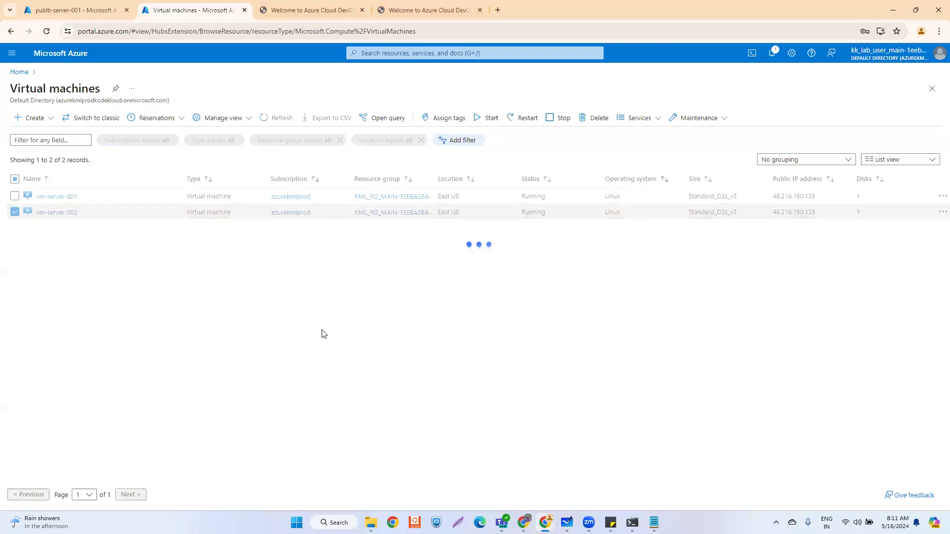
click(274, 118)
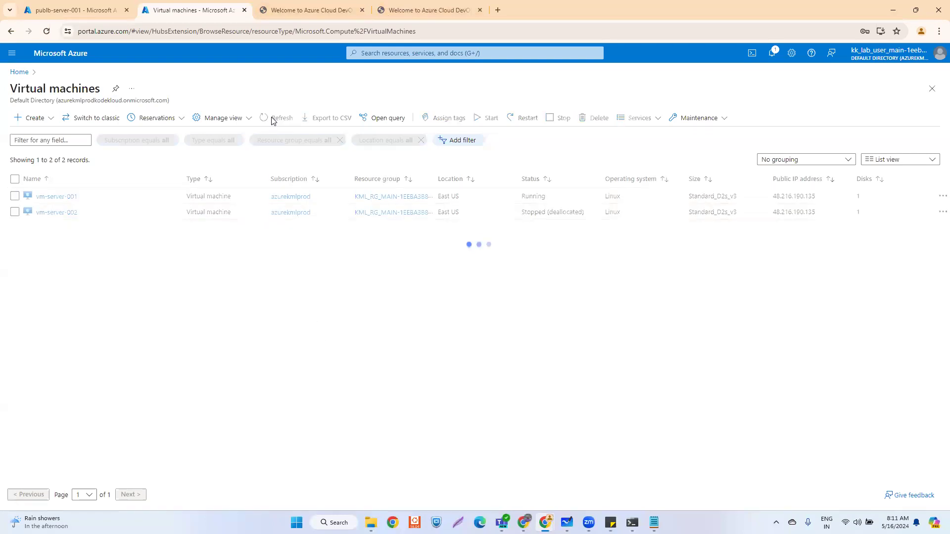
click(14, 213)
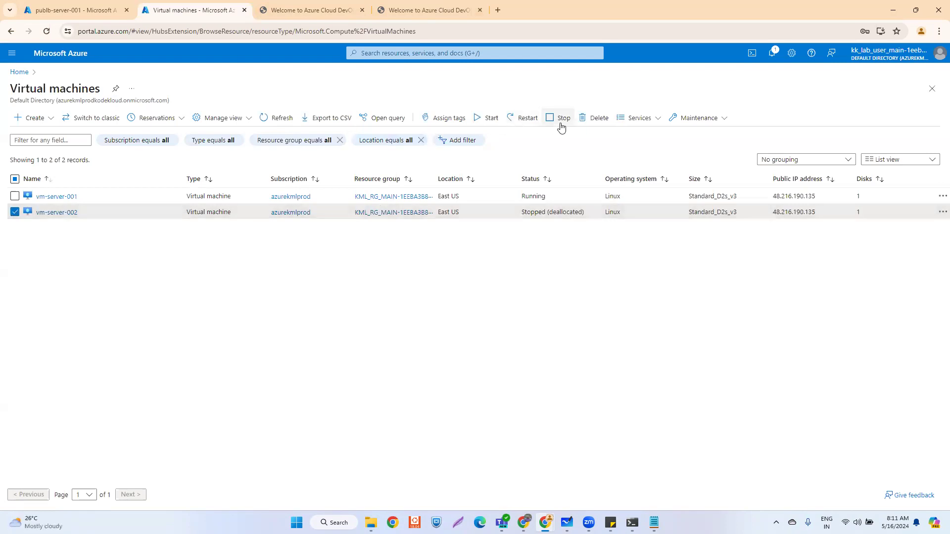
click(491, 119)
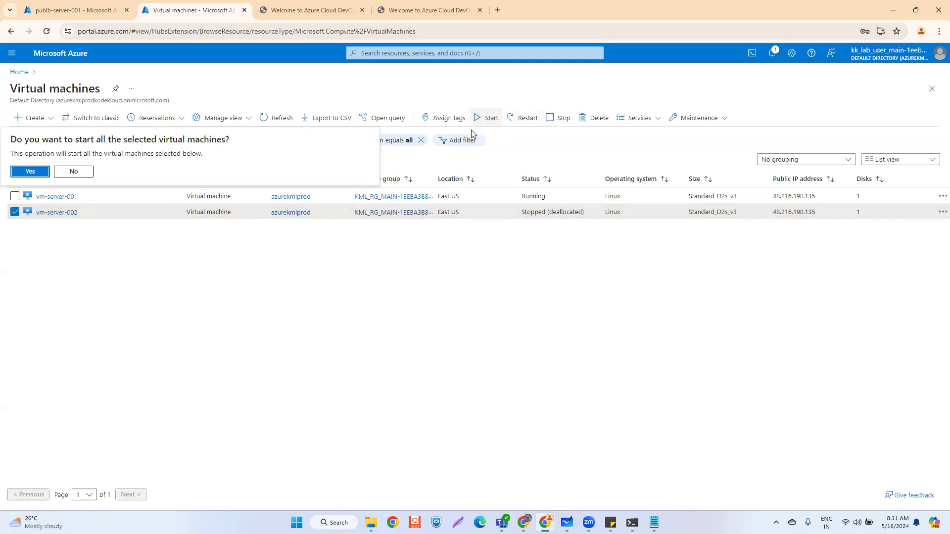
- Confirm starting vm-server-002 and return to the 48.216.190.135 site tabs
click(31, 172)
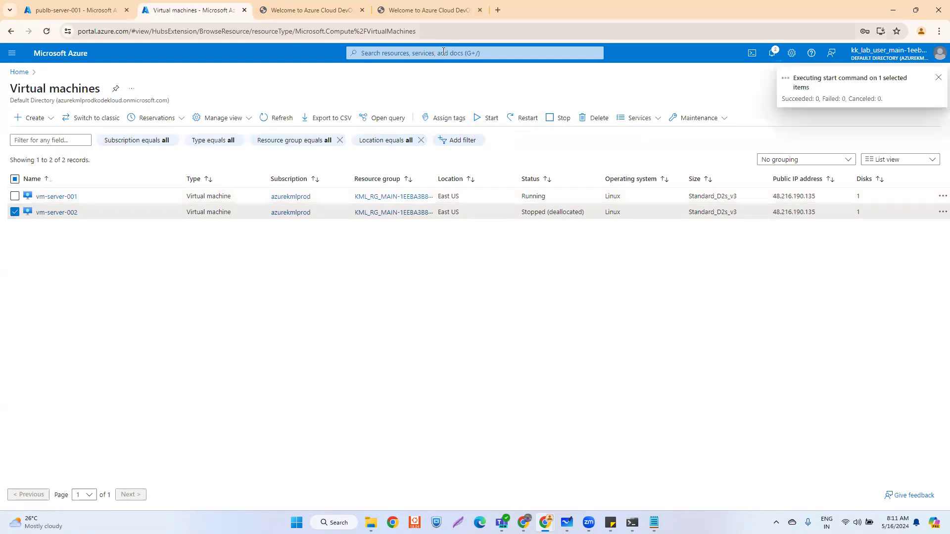
click(306, 15)
click(413, 10)
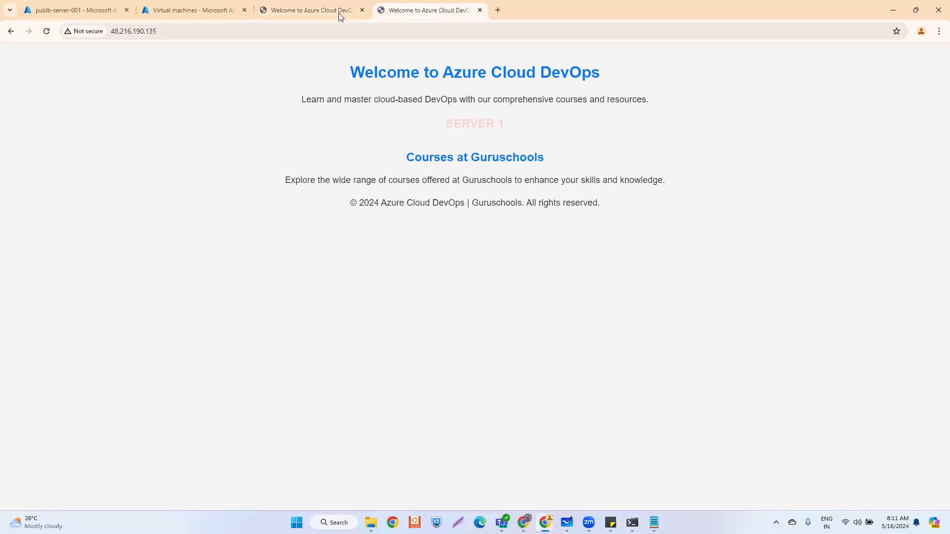
click(305, 14)
click(405, 8)
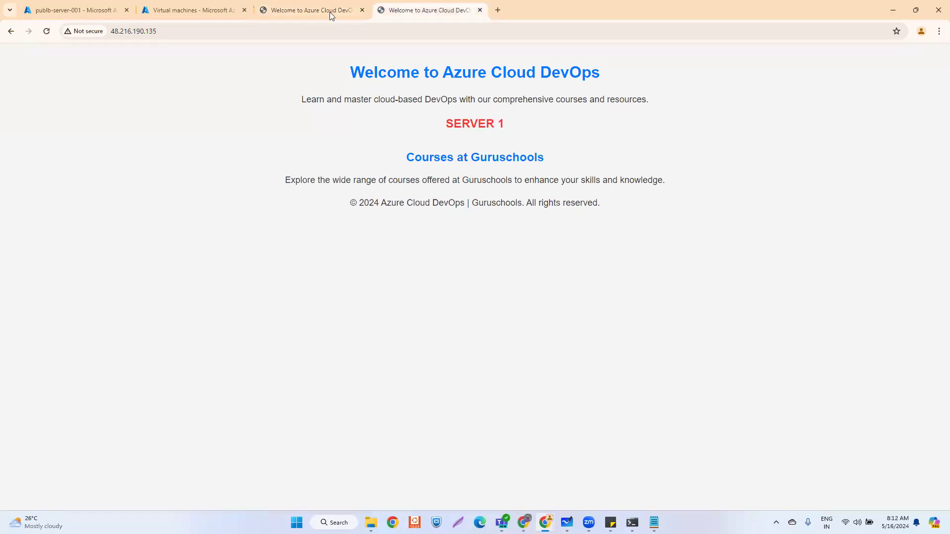
click(295, 14)
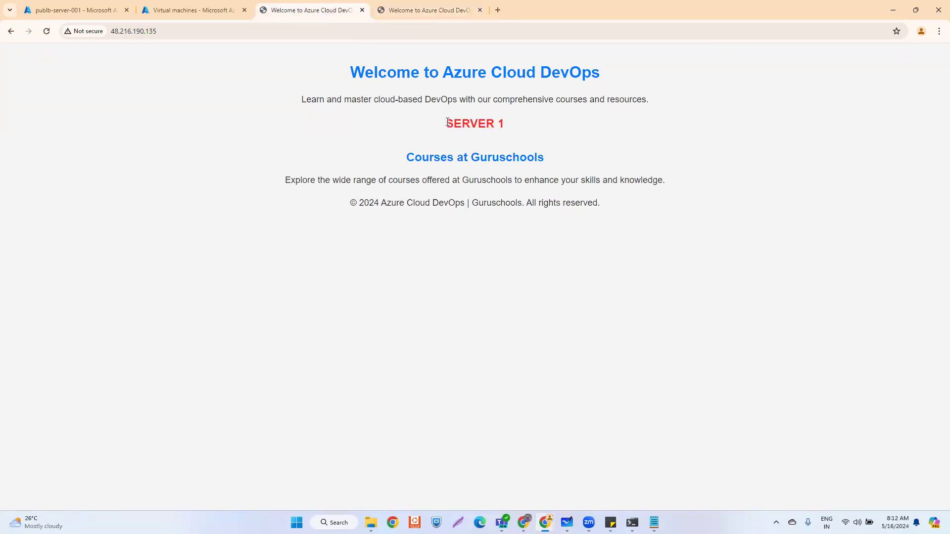
- Select the SERVER 1 heading on both site tabs to compare the responses
drag(447, 120, 506, 125)
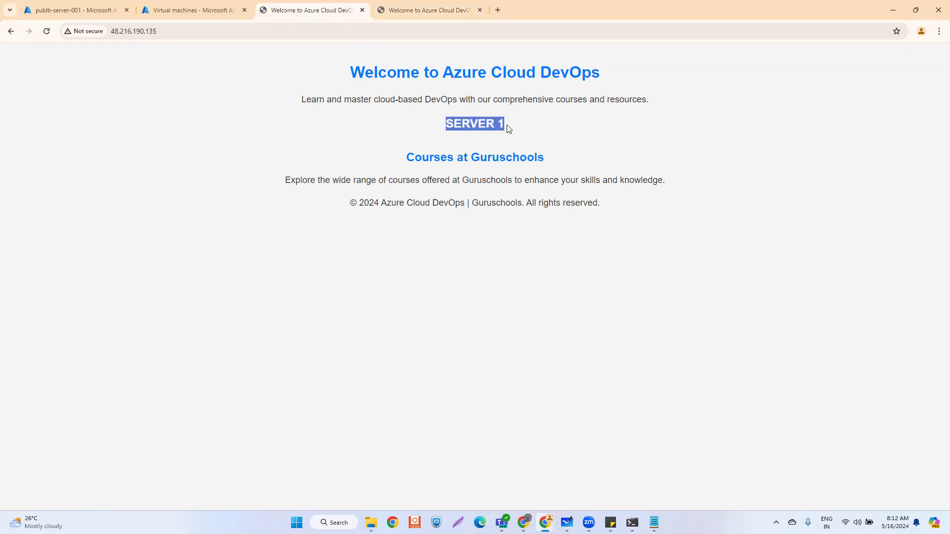
click(430, 10)
drag(445, 121, 506, 129)
click(568, 125)
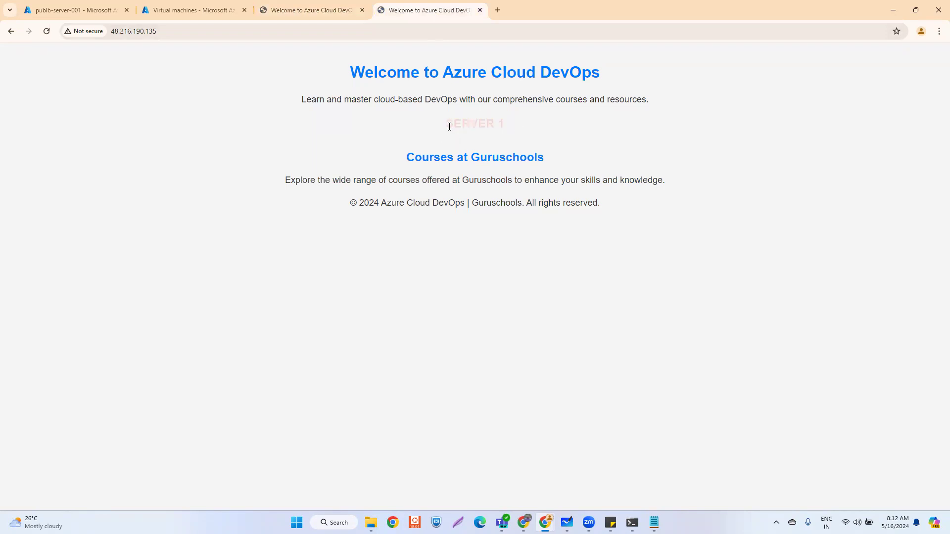
triple_click(509, 130)
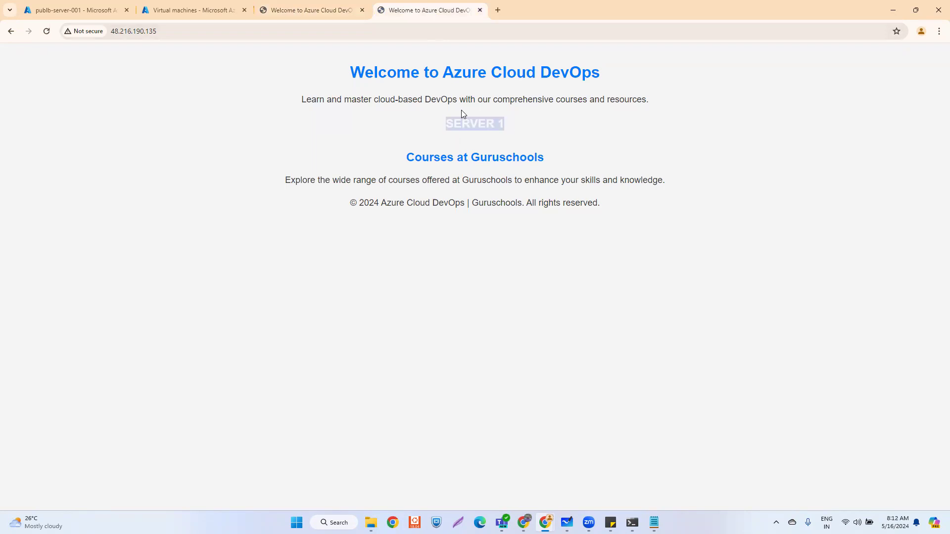
click(313, 5)
click(409, 10)
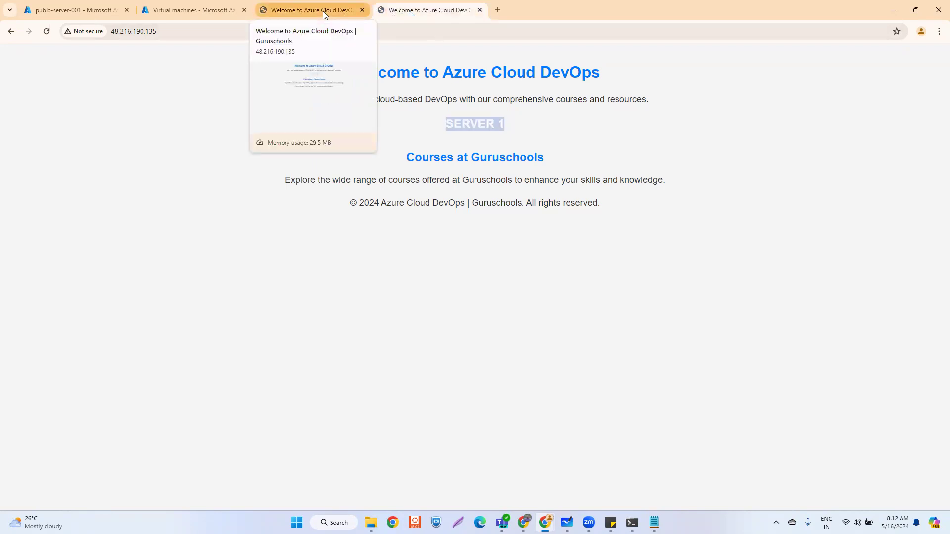
- Check the virtual machines list, then revisit the site tab's 48.216.190.135 address
click(200, 12)
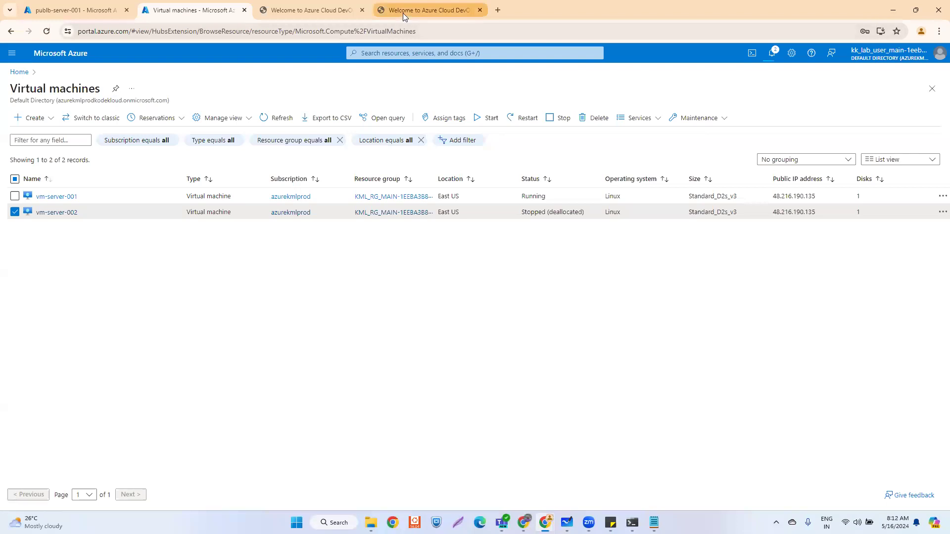
click(403, 12)
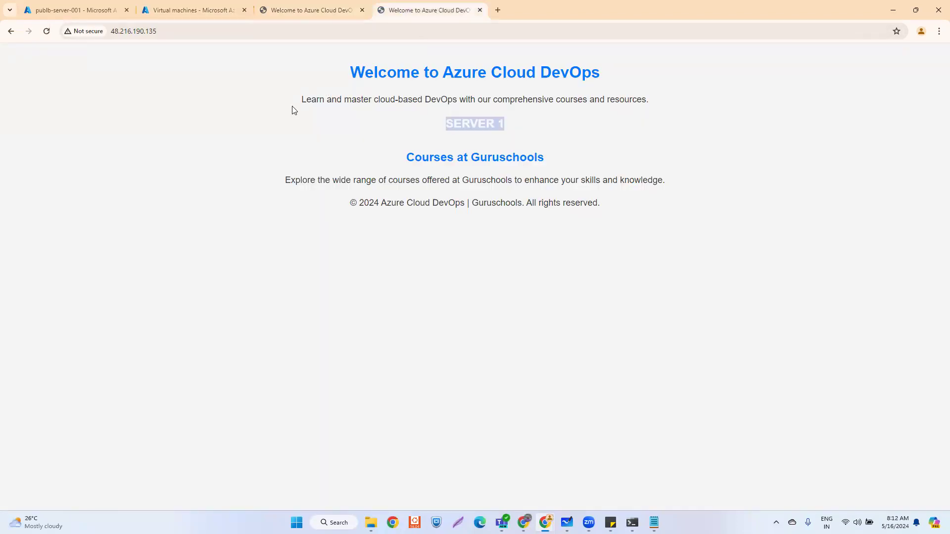
click(119, 32)
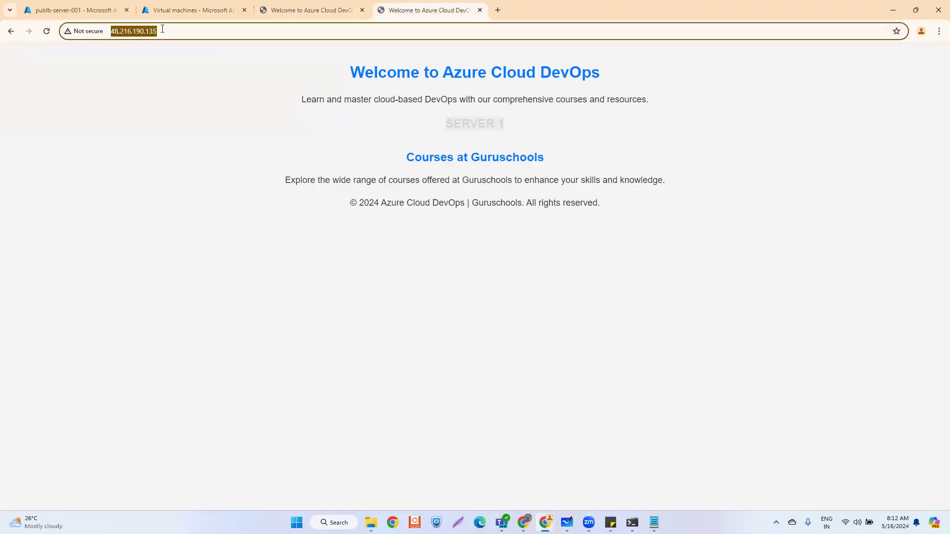
key(End)
click(92, 9)
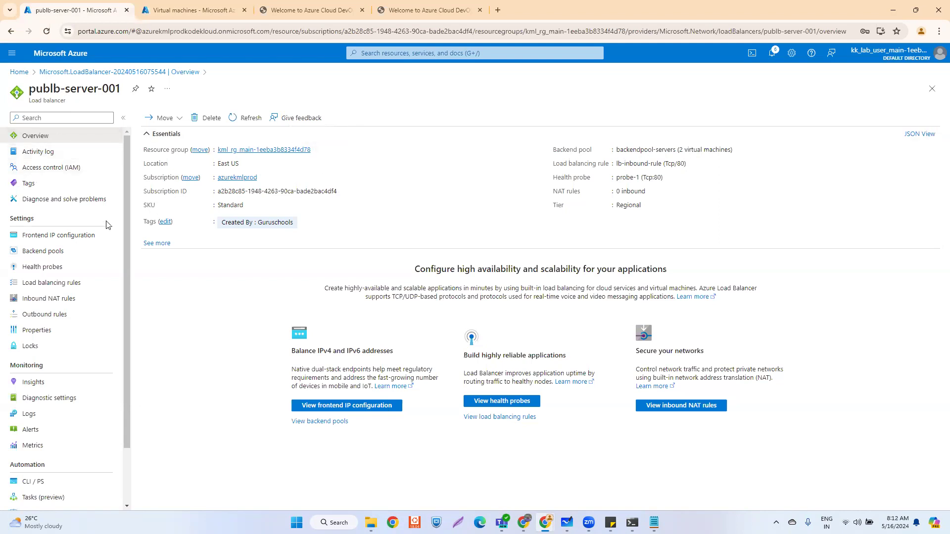
- Inspect the load balancer's pubip-server-public frontend, then open pubip-server-001's Configuration page
click(59, 237)
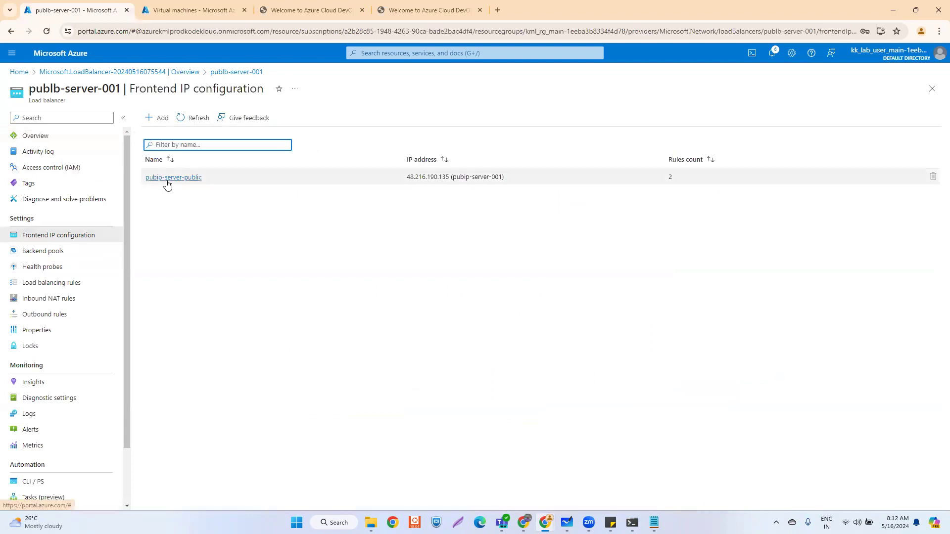
click(166, 179)
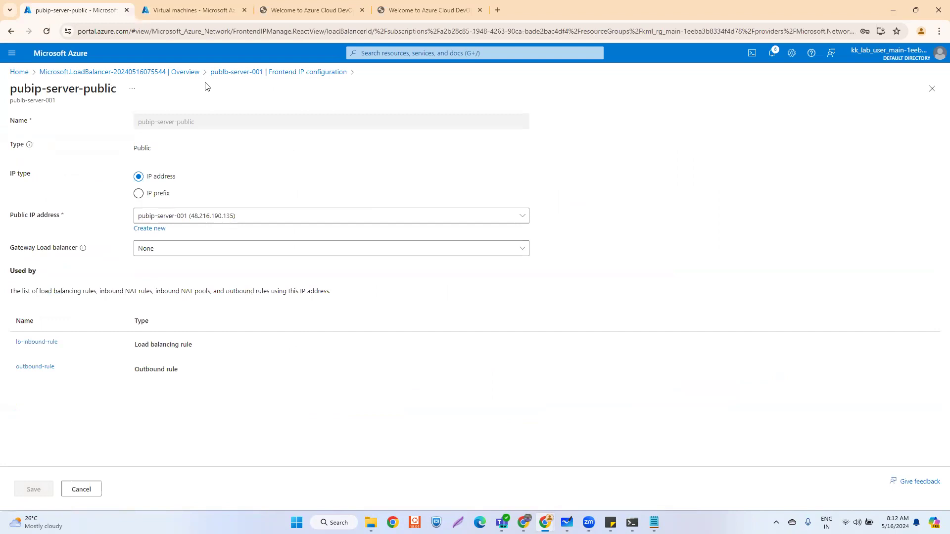
click(19, 72)
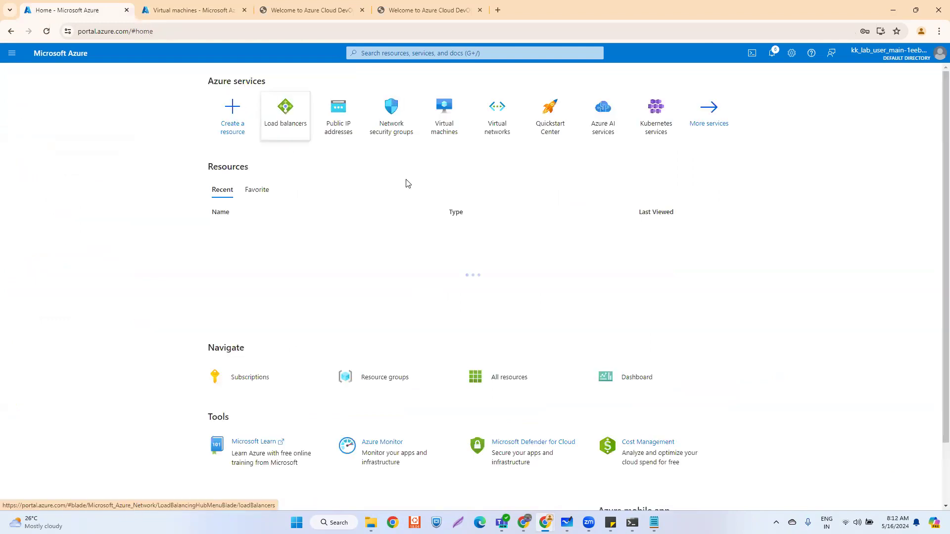
click(349, 130)
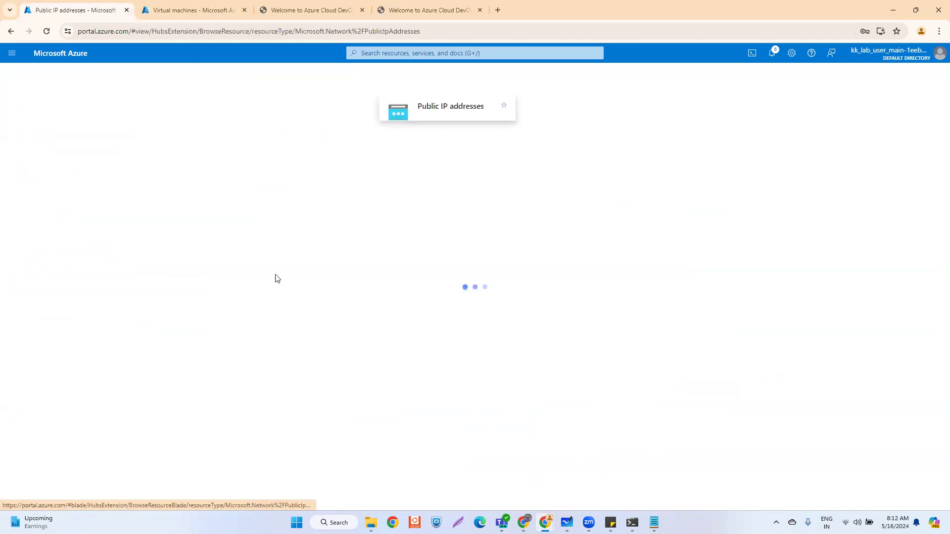
click(58, 197)
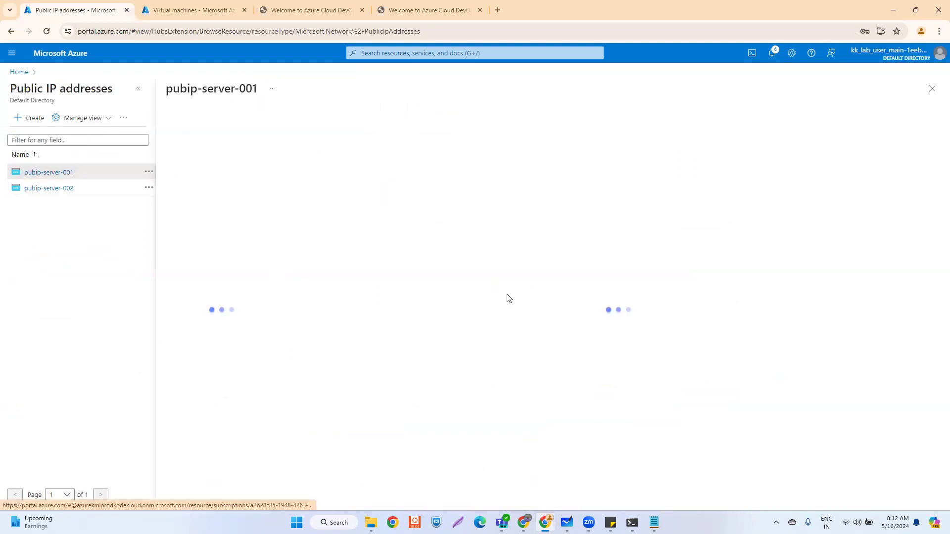
click(138, 89)
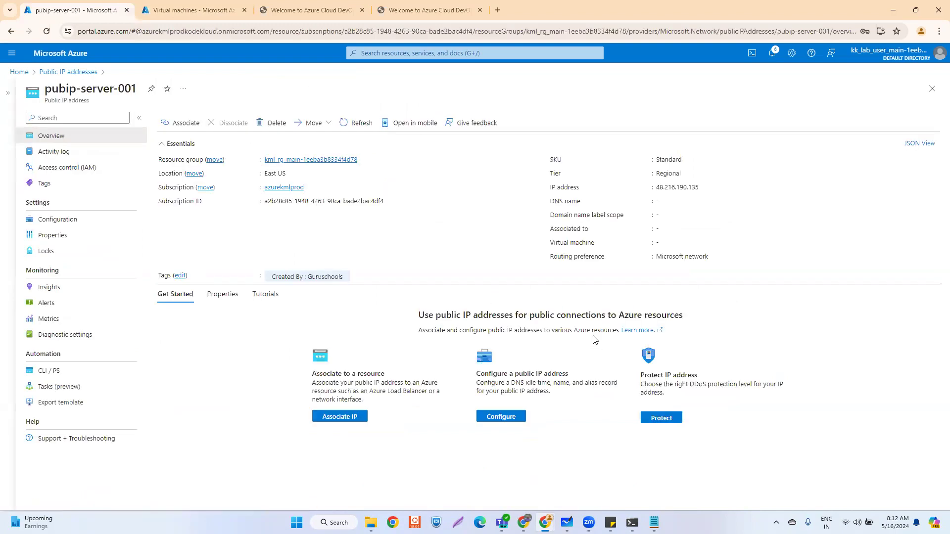
click(73, 225)
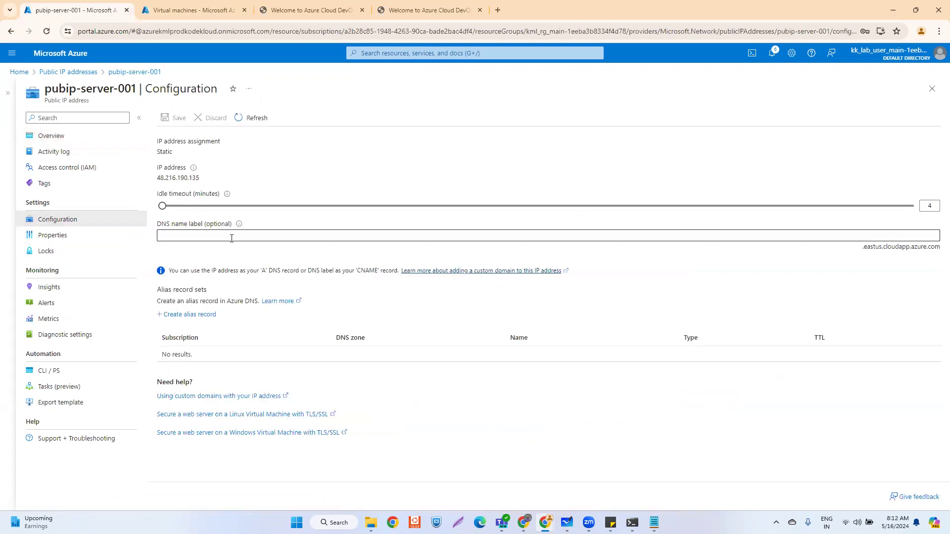
- Enter guruschools as pubip-server-001's DNS name label and save it
click(189, 235)
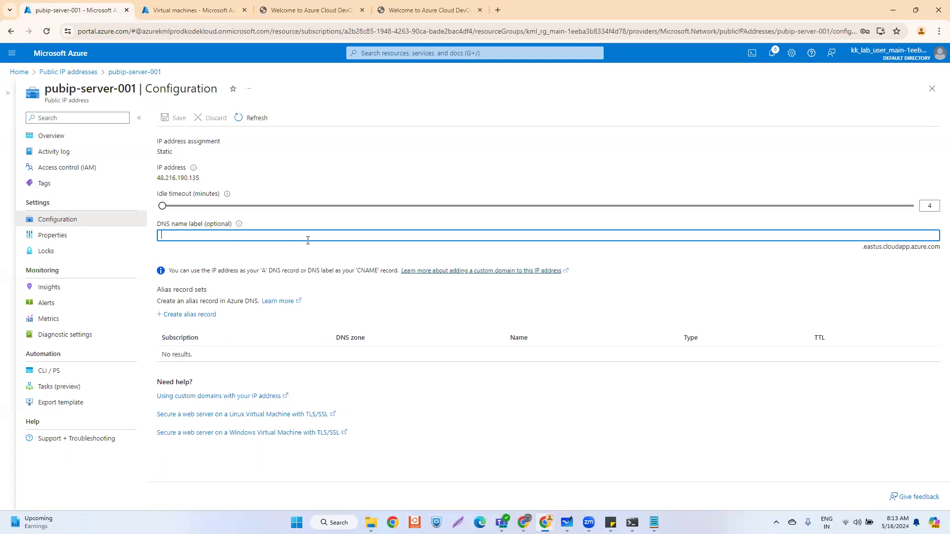
text(ser)
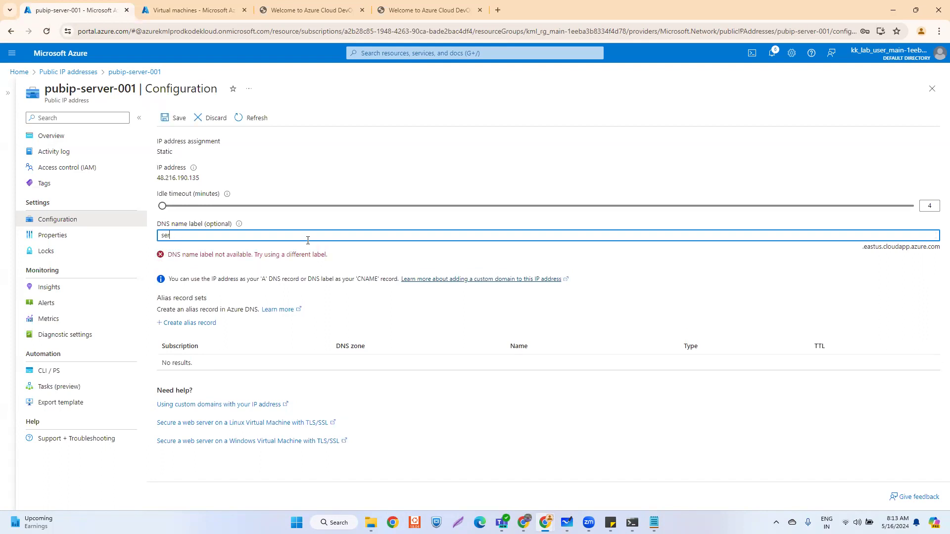
key(BackSpace)
text(guruschools)
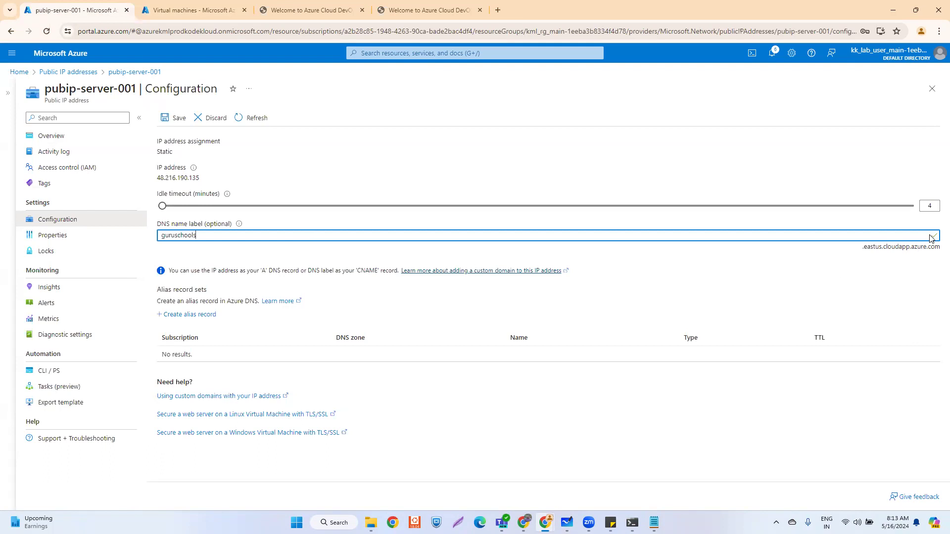
click(171, 124)
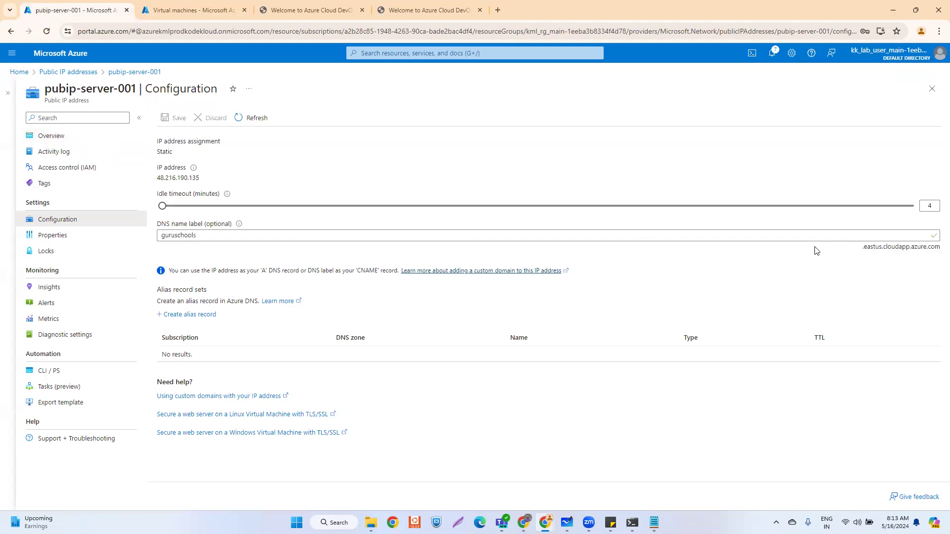
- Select and copy the full DNS name guruschools.eastus.cloudapp.azure.com
drag(577, 253, 934, 246)
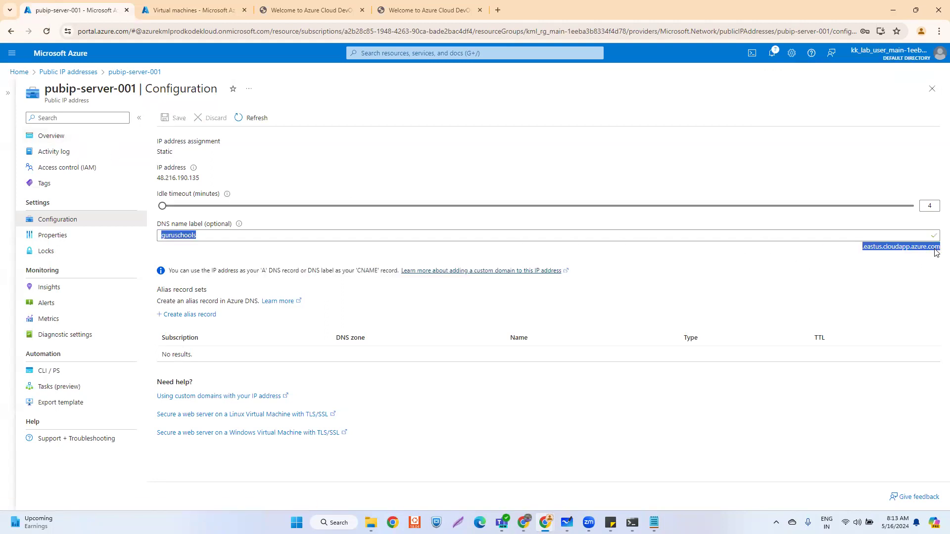
click(935, 252)
triple_click(936, 251)
click(497, 11)
- Load guruschools.eastus.cloudapp.azure.com in the new tab and reload it to test the site
text(guruschools.eastus.cloudapp.azure.com)
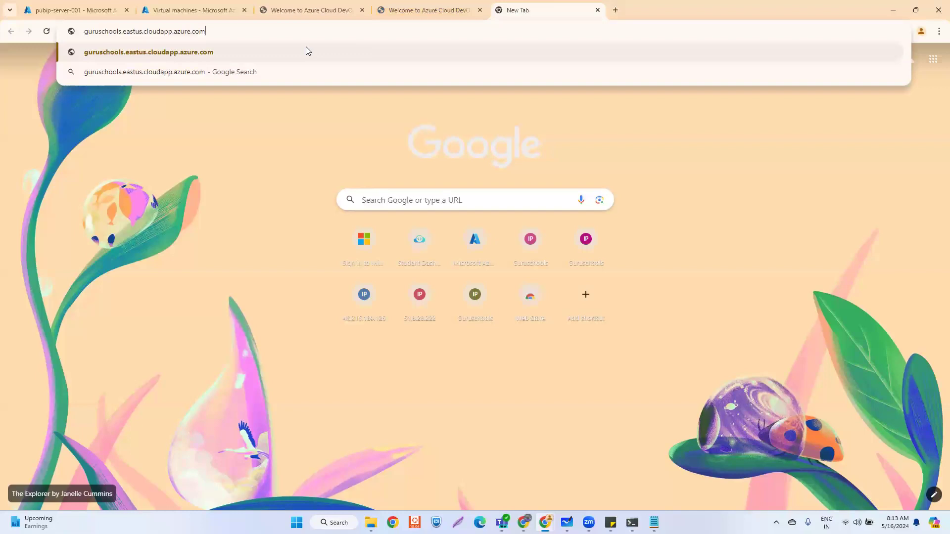
click(306, 48)
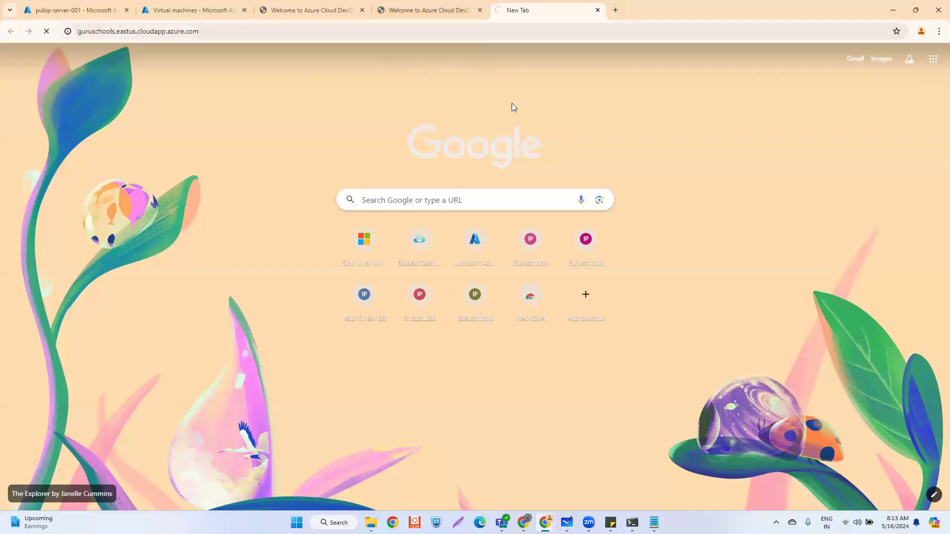
click(192, 11)
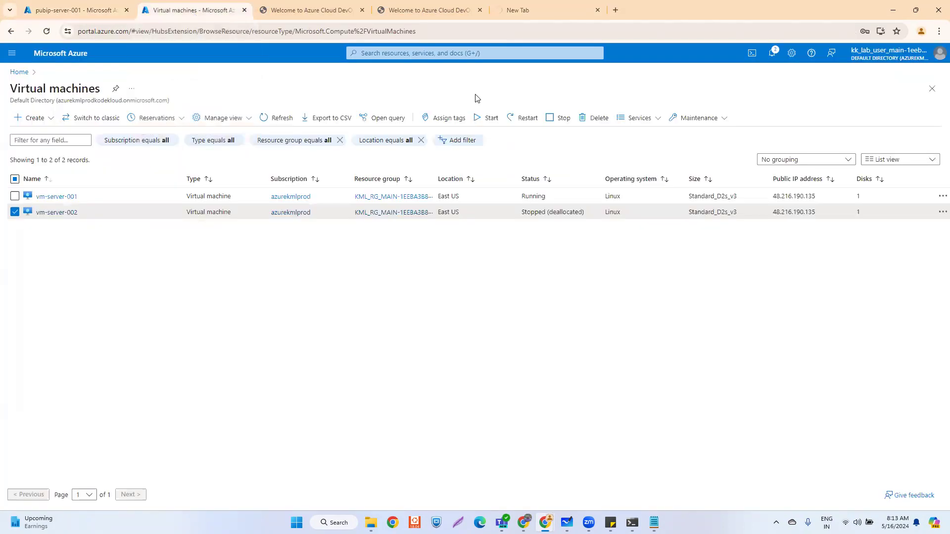
click(549, 10)
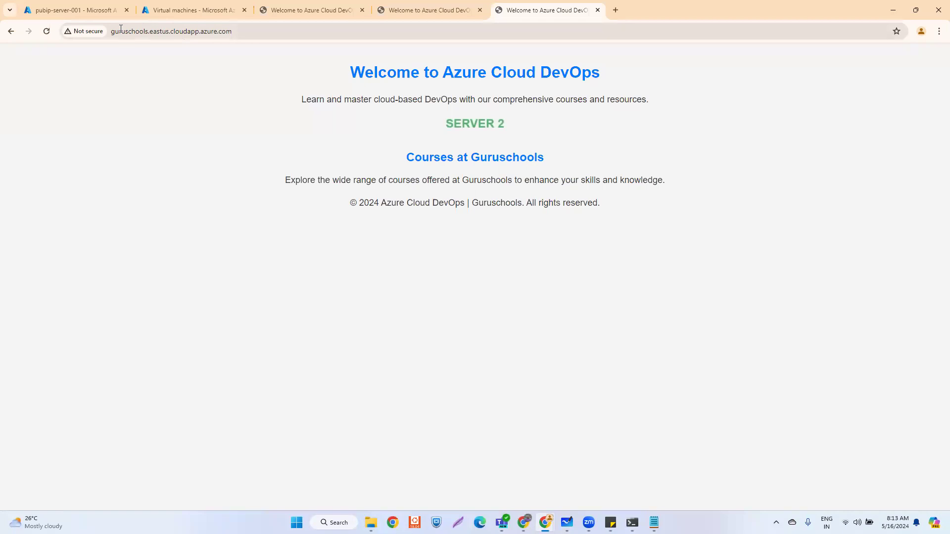
click(249, 29)
key(Return)
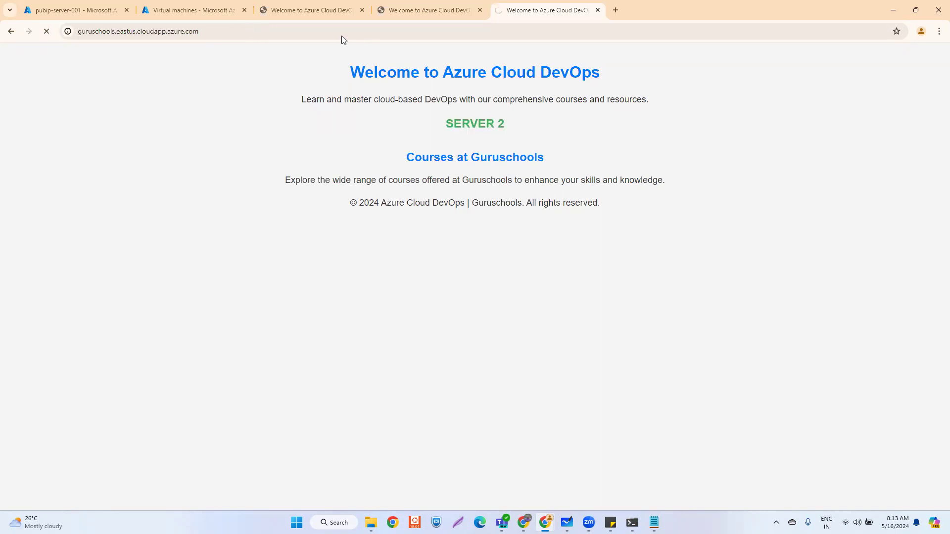
- Compare the DNS-name site with the raw-IP tabs, then open pubip-server-001's Overview
click(73, 10)
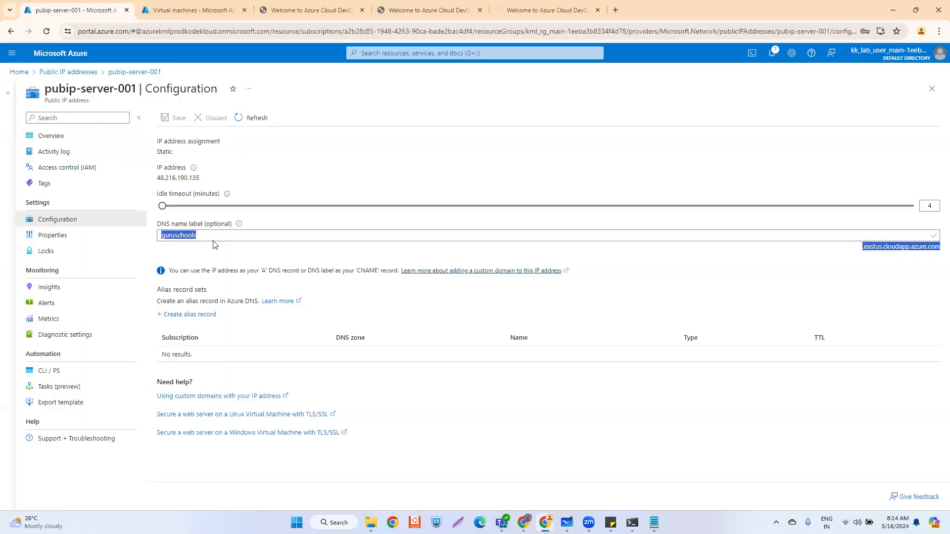
double_click(231, 239)
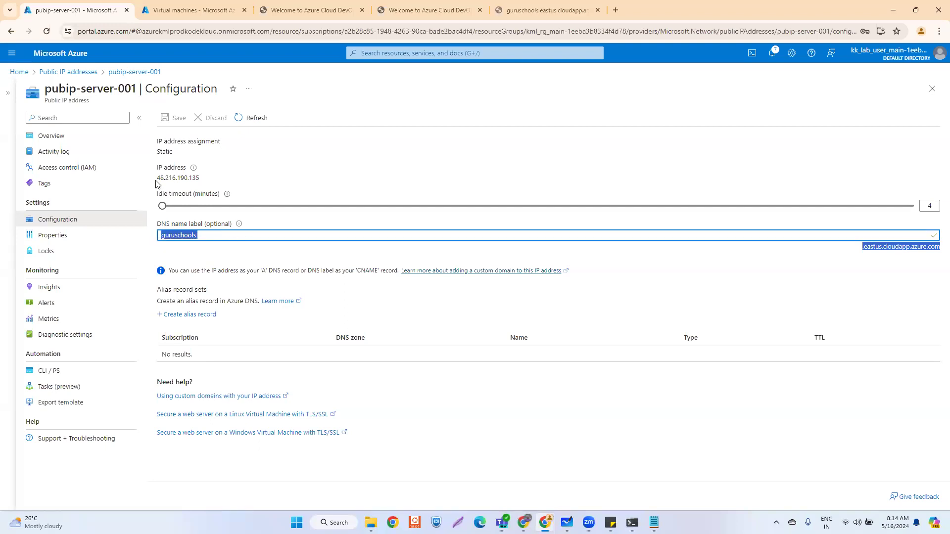
click(242, 251)
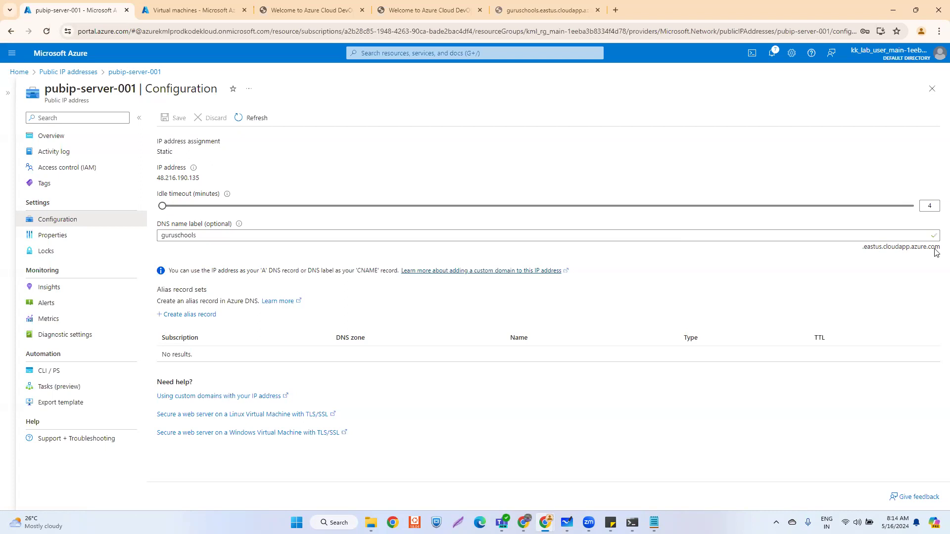
click(515, 12)
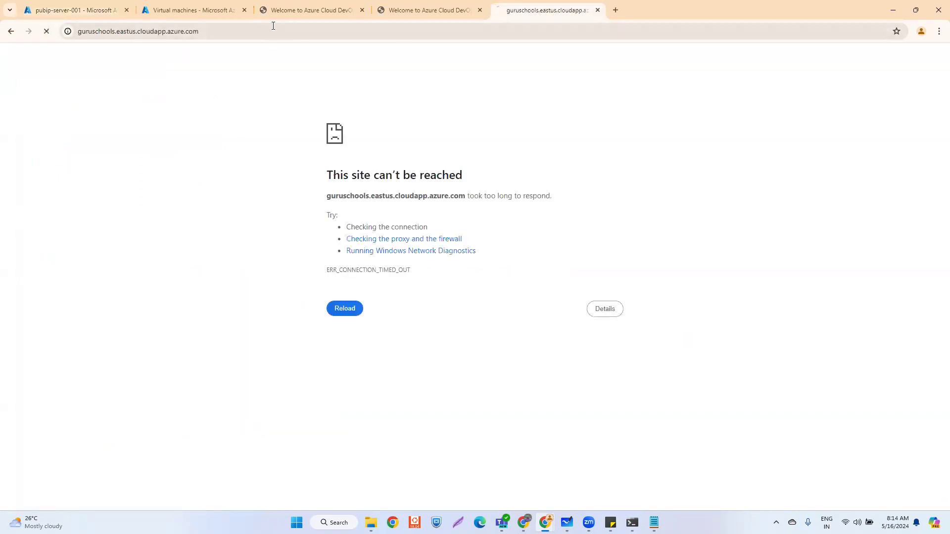
click(411, 11)
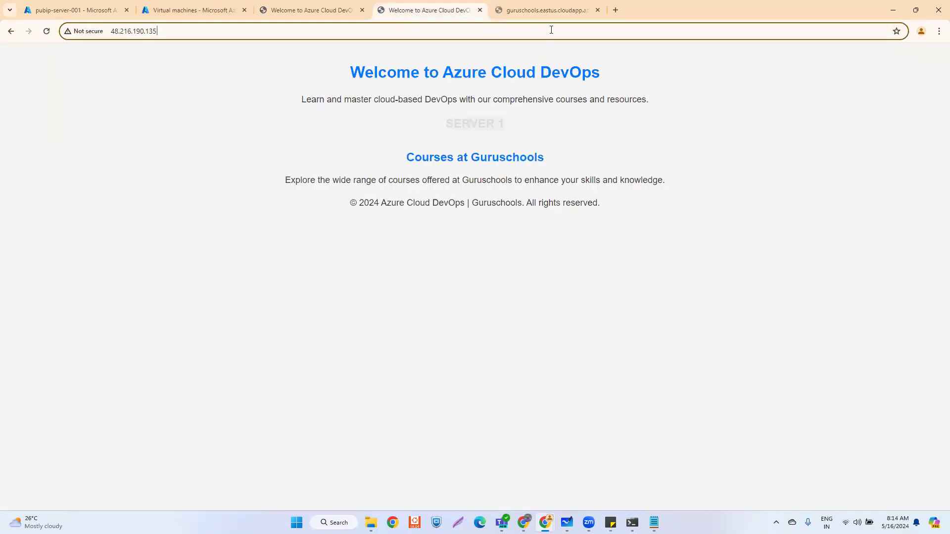
click(326, 10)
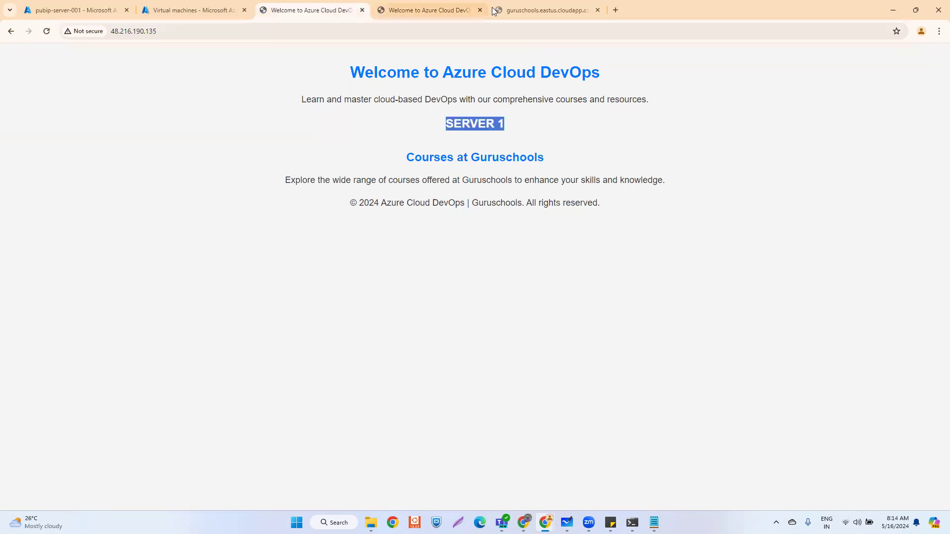
click(193, 8)
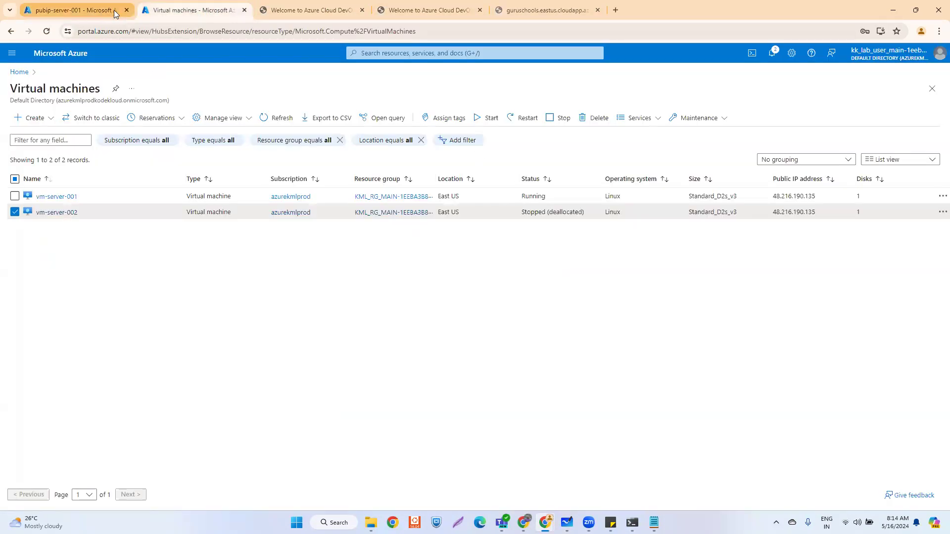
click(76, 12)
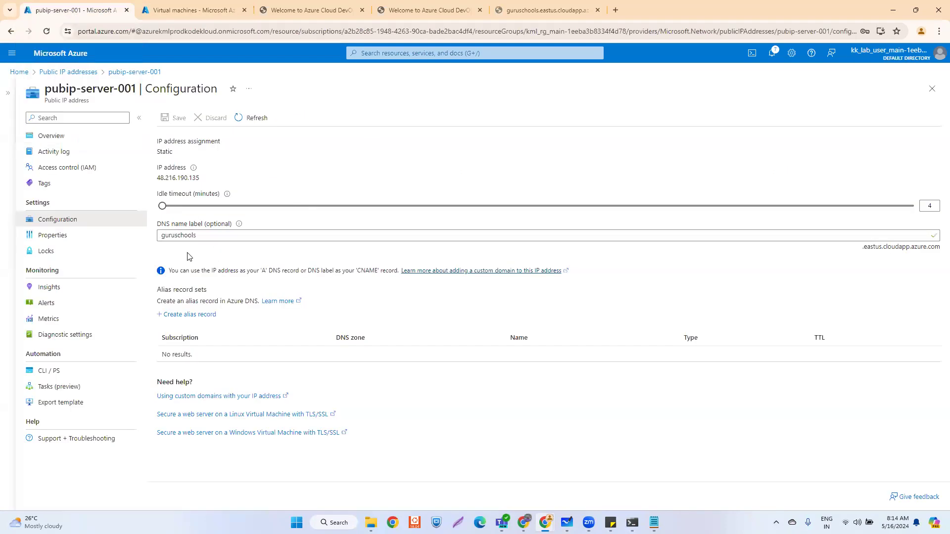
drag(200, 235, 158, 236)
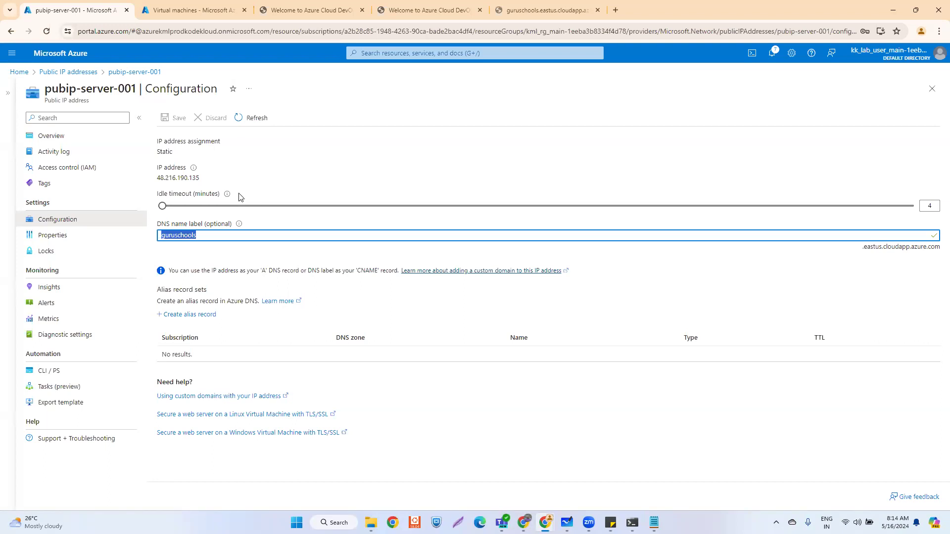
click(84, 142)
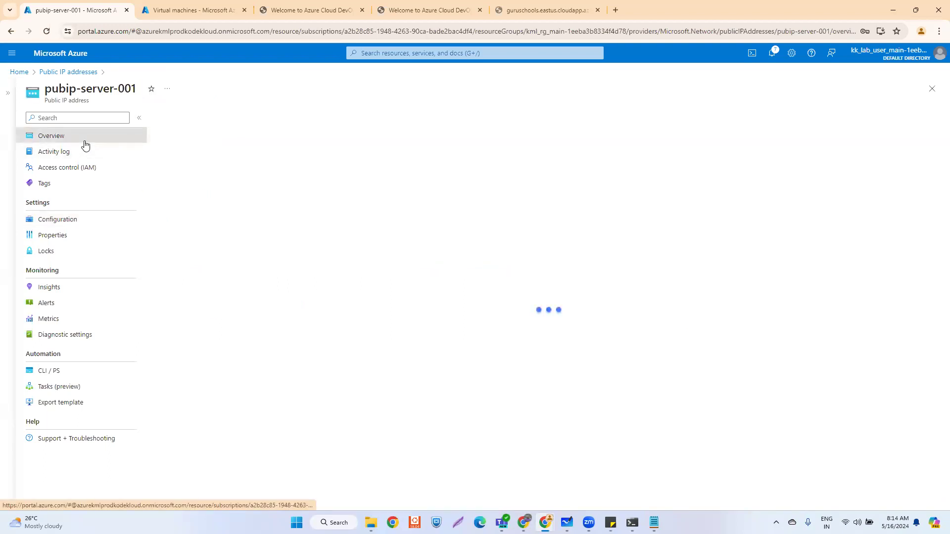
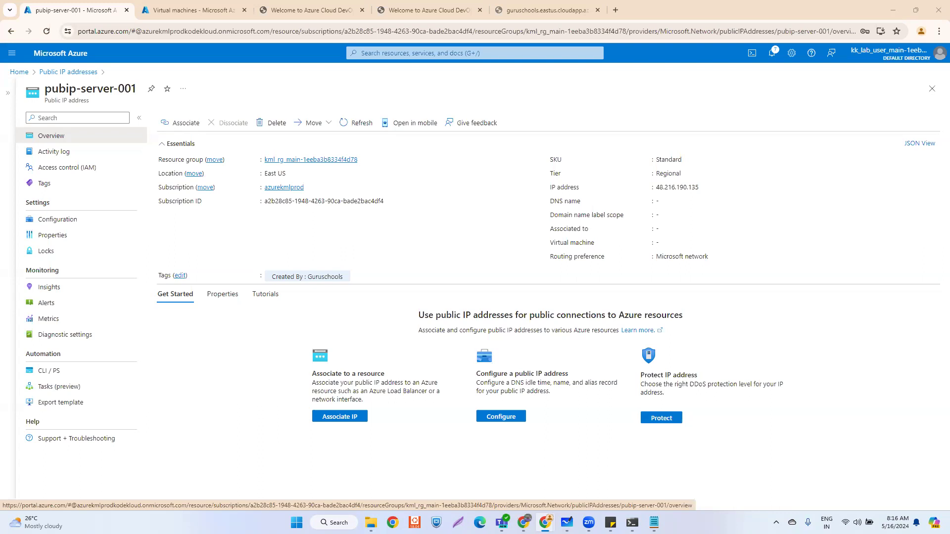
- From the Virtual machines tab, create a new Azure virtual machine to open its Basics form
click(163, 10)
click(34, 118)
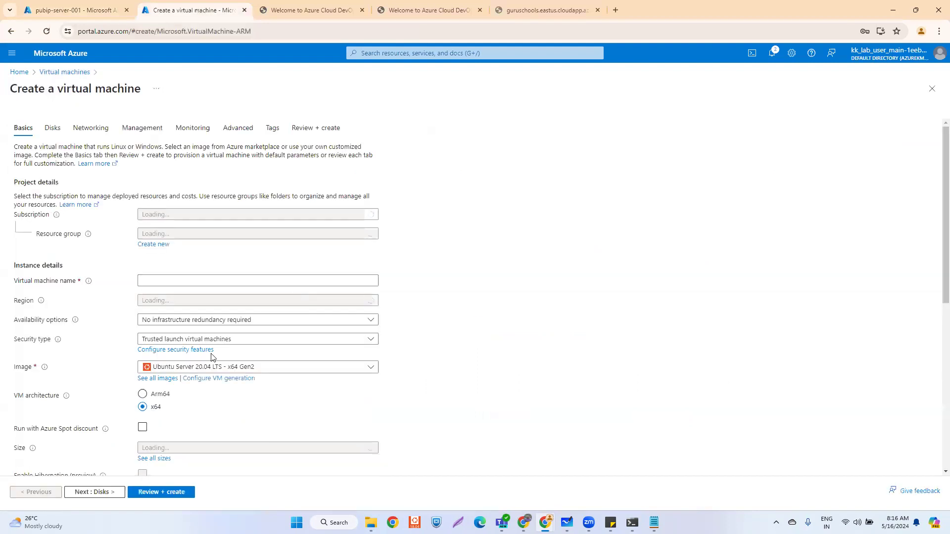
click(213, 369)
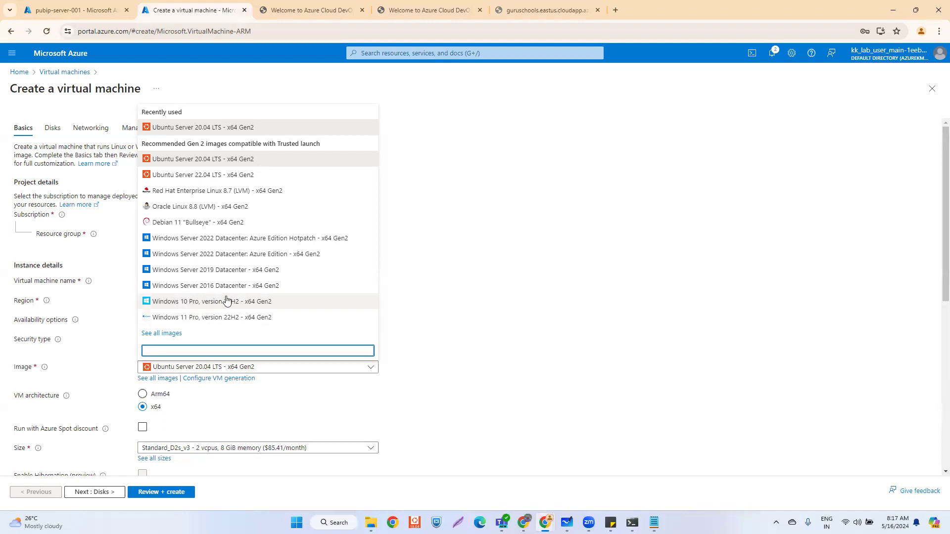
click(487, 215)
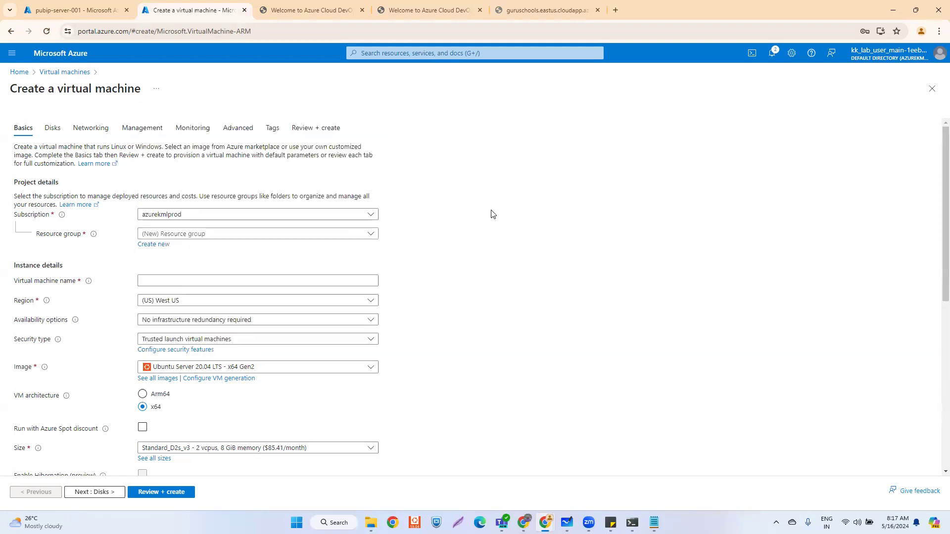